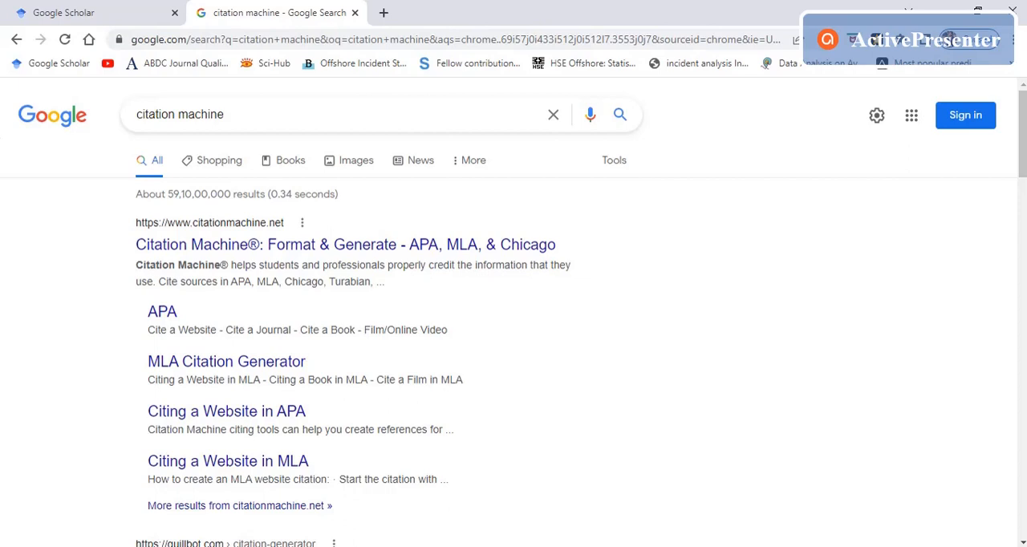
# Step: Switch to the manuscript in Word and look through its numbered reference list from beginning to end
pyautogui.hotkey('alt', 'Tab')
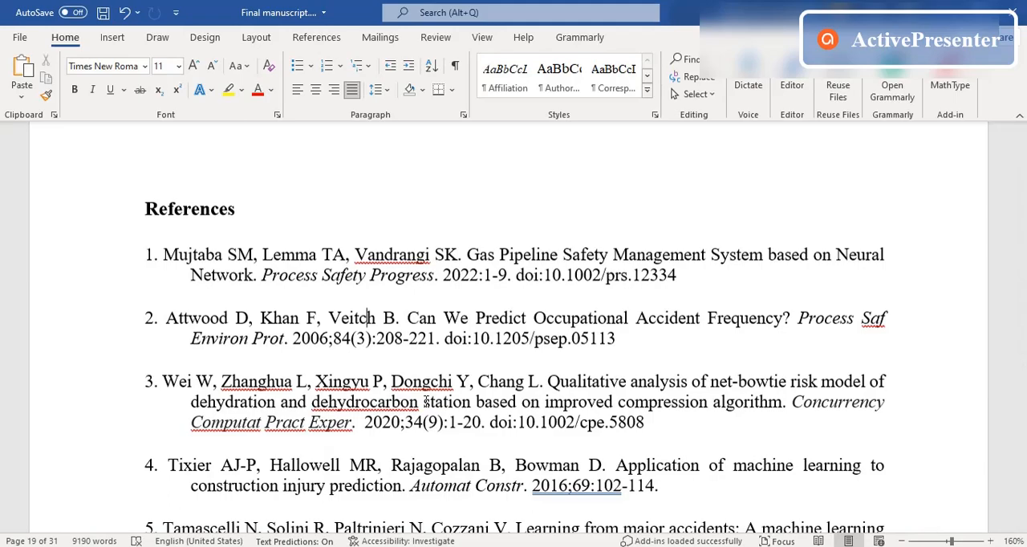
pyautogui.scroll(-20, 426, 401)
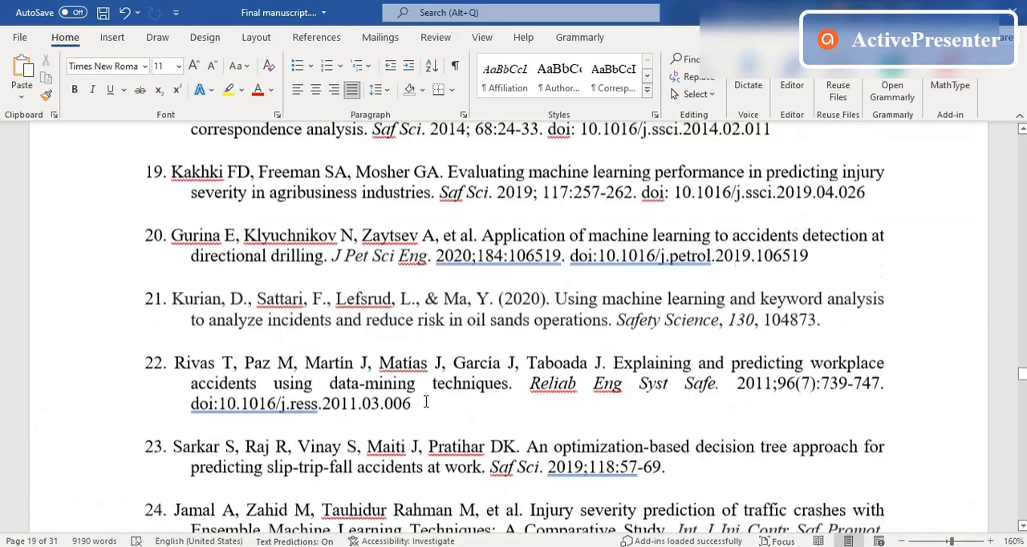
pyautogui.scroll(-20, 426, 403)
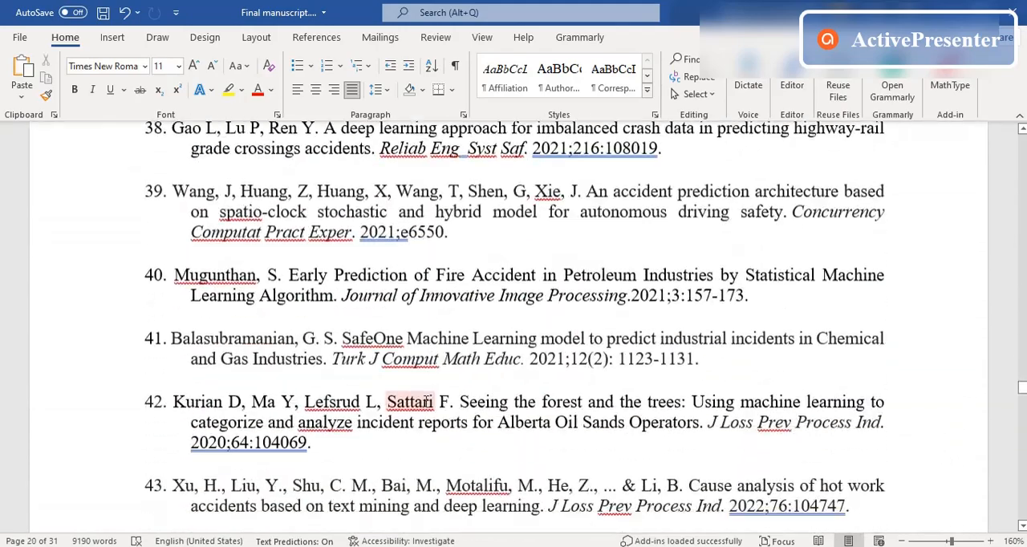
pyautogui.scroll(-15, 426, 401)
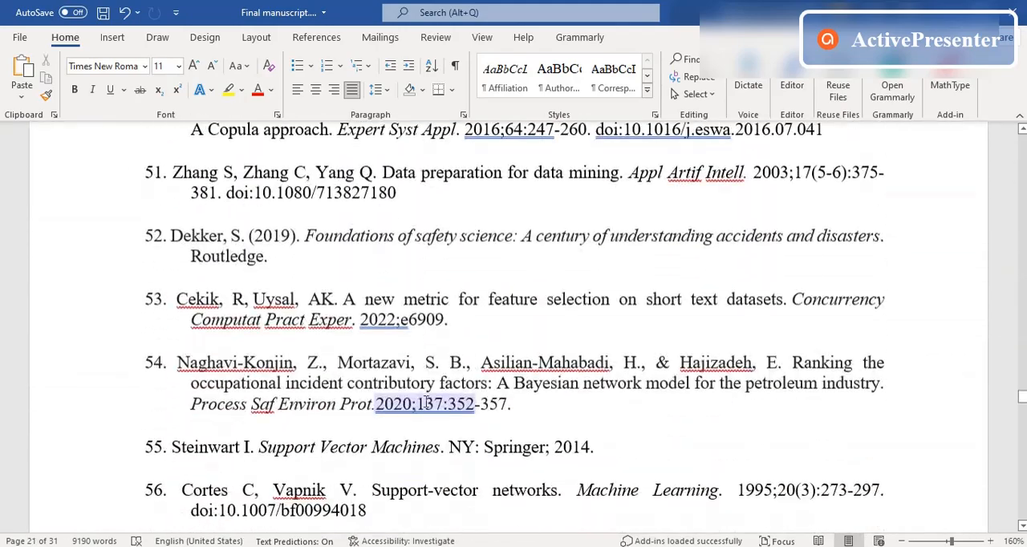
pyautogui.scroll(-8, 425, 401)
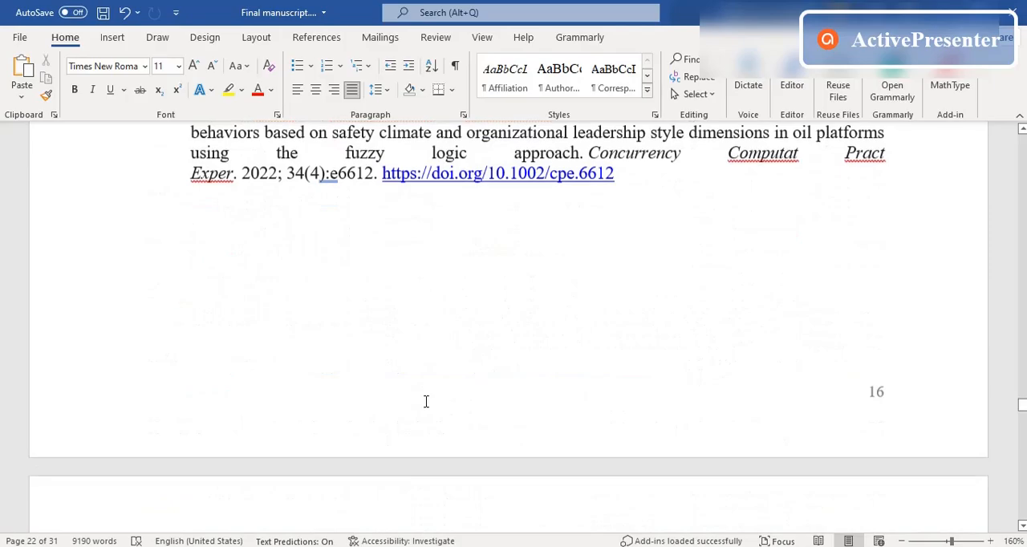
pyautogui.scroll(-5, 426, 401)
pyautogui.scroll(20, 426, 401)
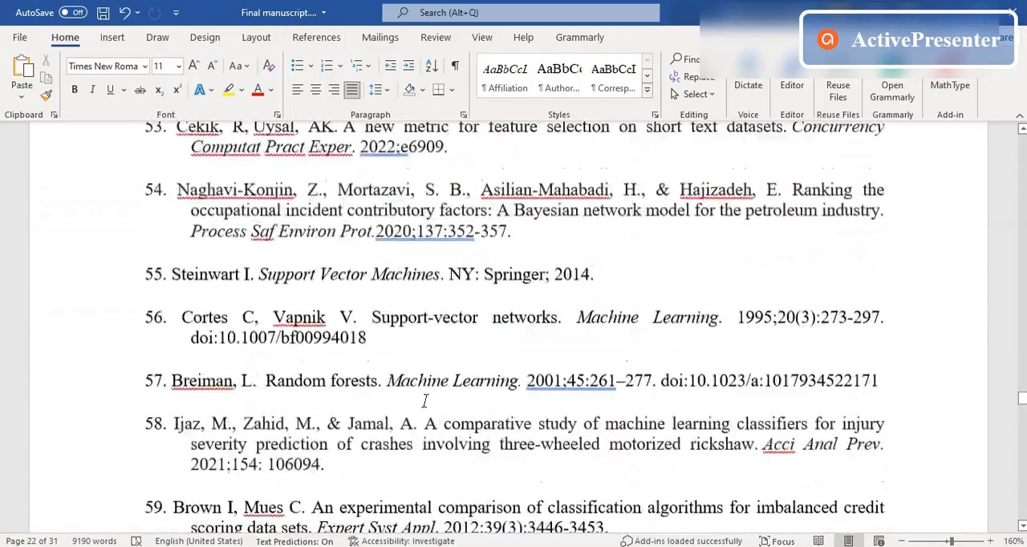
pyautogui.scroll(20, 426, 401)
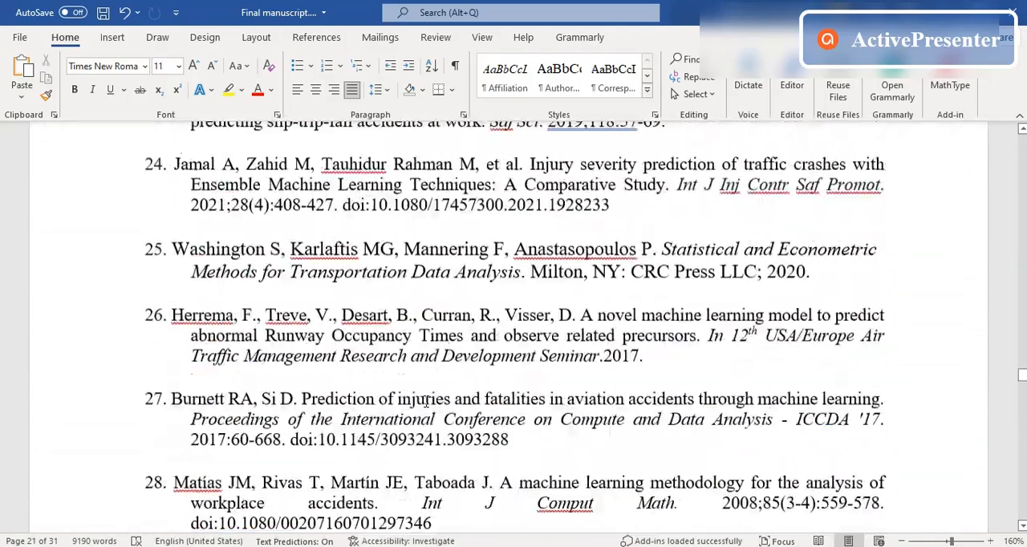
pyautogui.scroll(18, 426, 401)
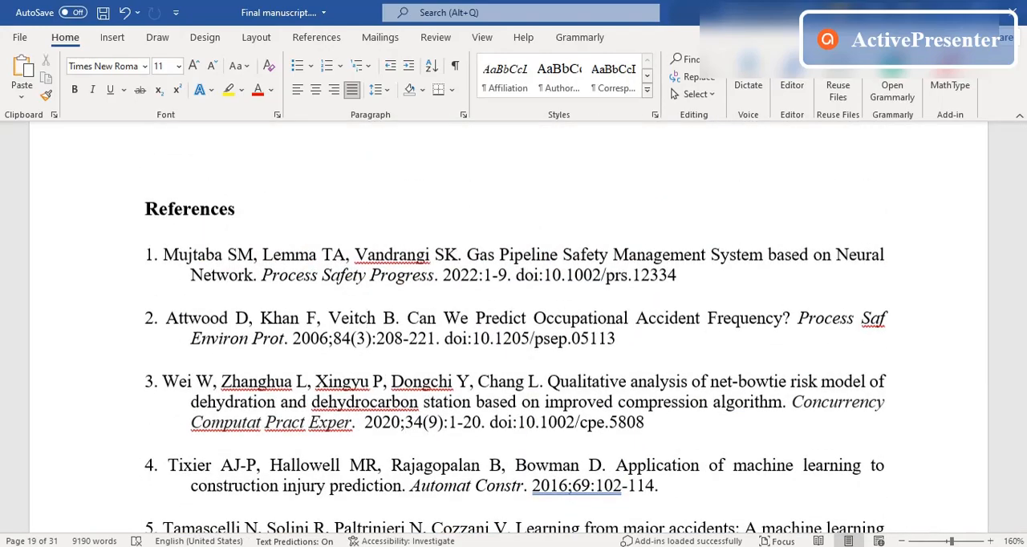
# Step: Switch back to Chrome, search Google for "citation machine" and open the Citation Machine website from the results
pyautogui.hotkey('alt', 'Tab')
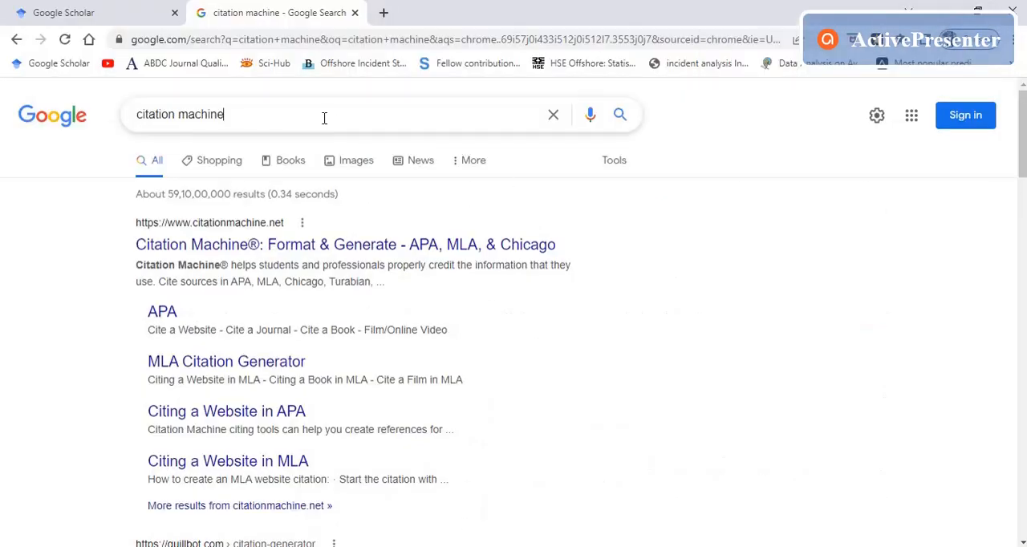
pyautogui.click(325, 118)
pyautogui.press('Return')
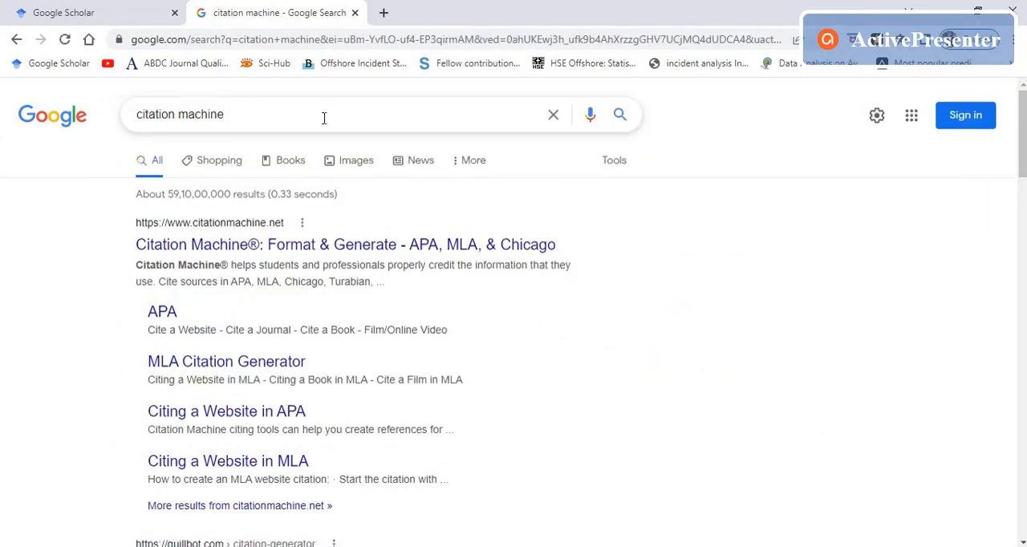
pyautogui.click(412, 245)
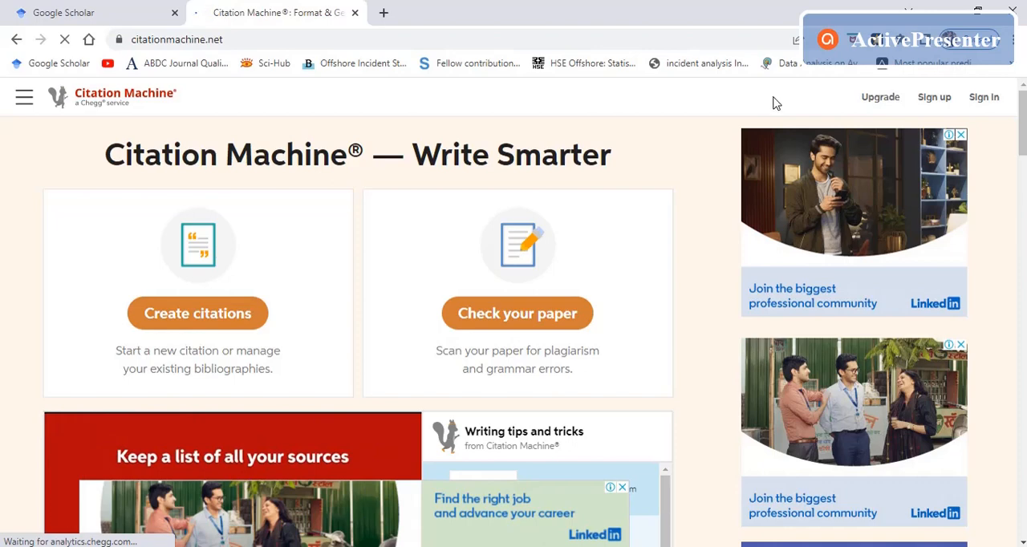
# Step: Sign in to Citation Machine with the account's e-mail and password
pyautogui.click(981, 100)
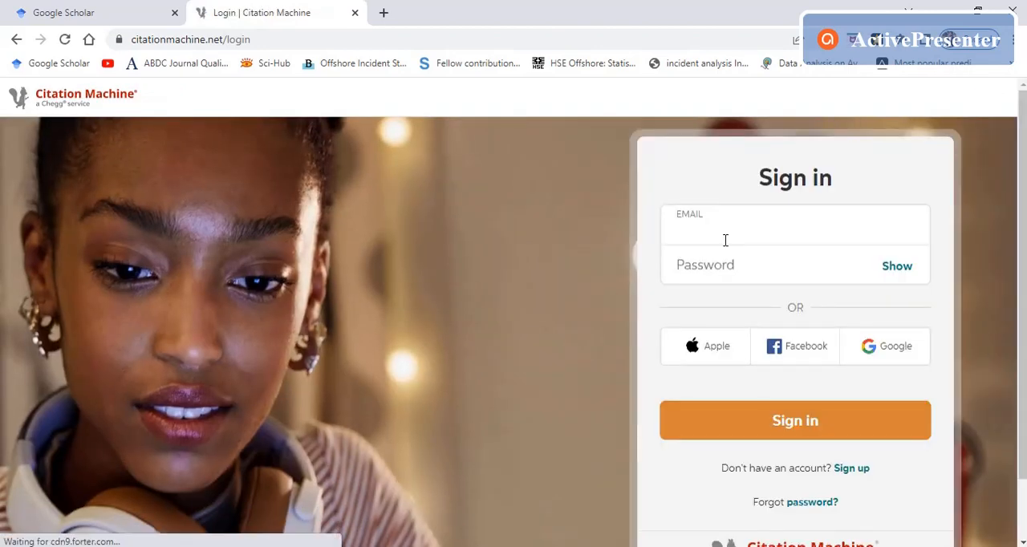
pyautogui.click(725, 241)
pyautogui.write('ra')
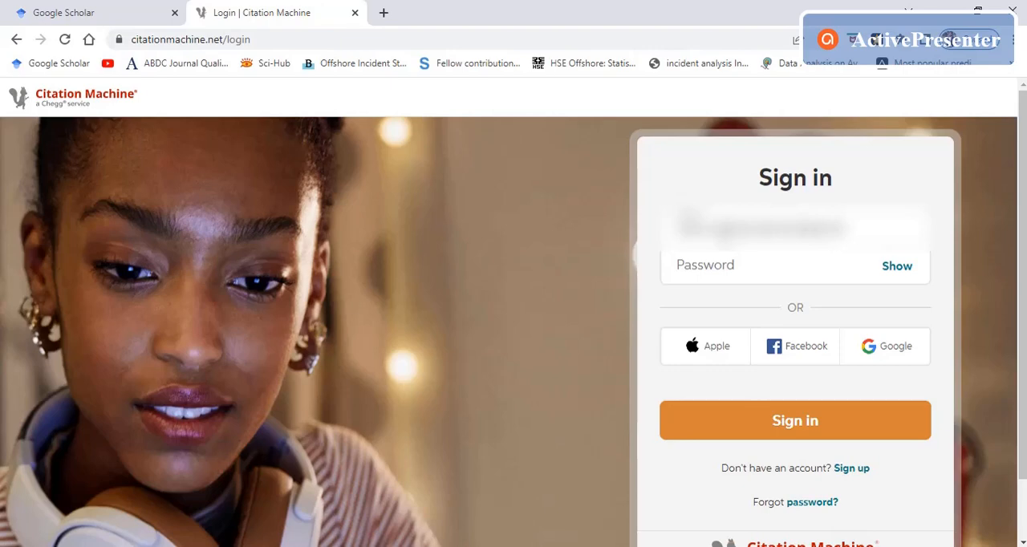
pyautogui.press('Tab')
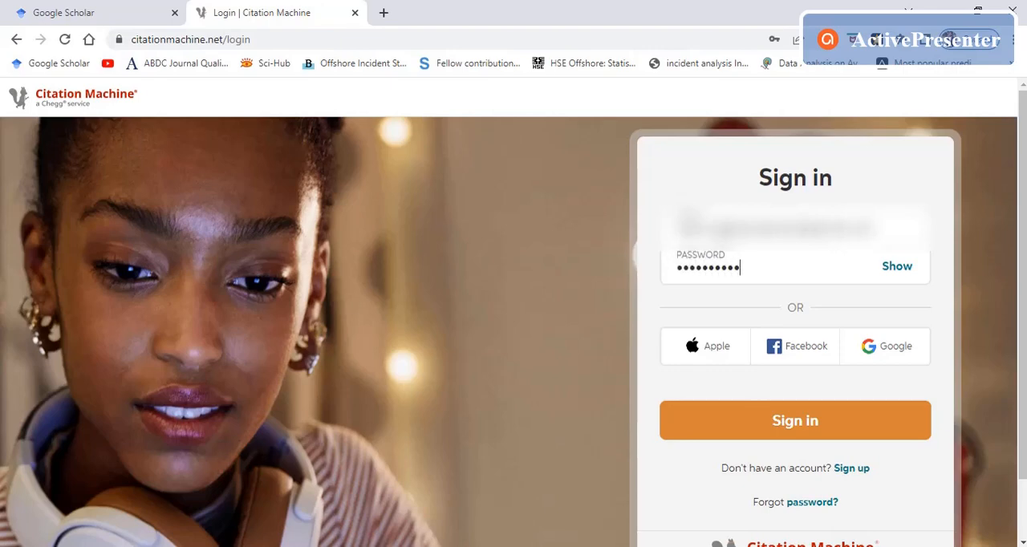
pyautogui.press('Return')
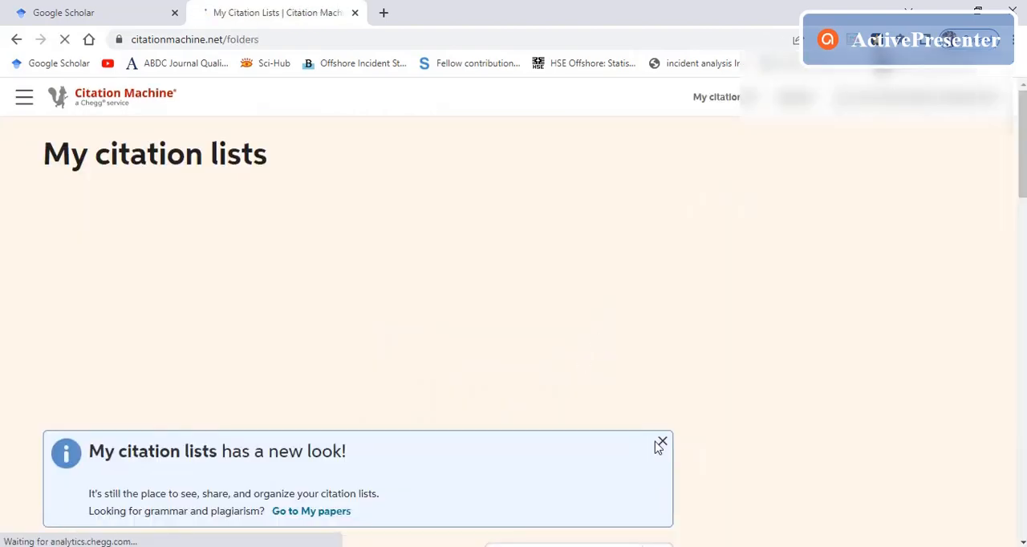
# Step: Dismiss the new-look notice on the citation lists page and look through the existing citation lists
pyautogui.click(663, 442)
pyautogui.scroll(-1, 670, 357)
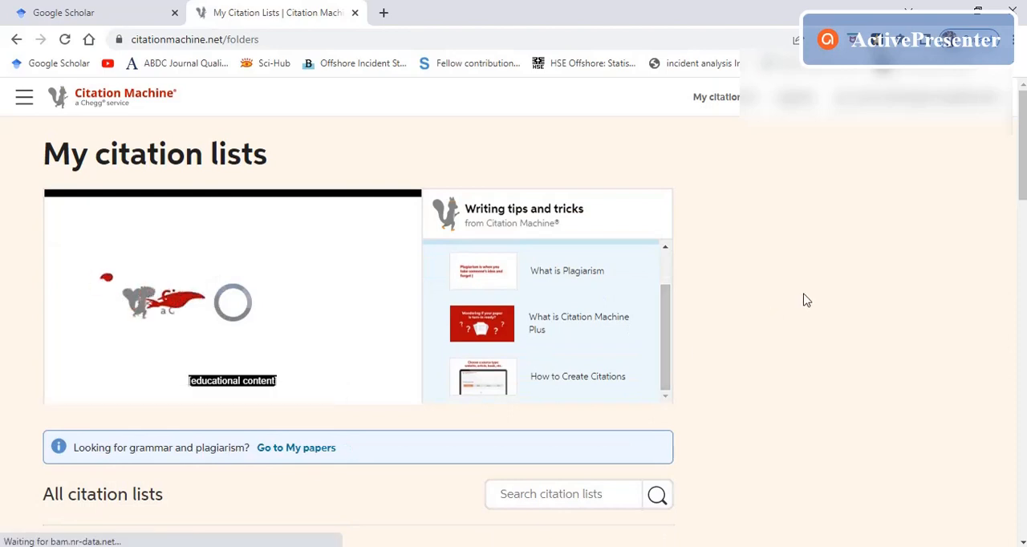
pyautogui.scroll(-5, 802, 298)
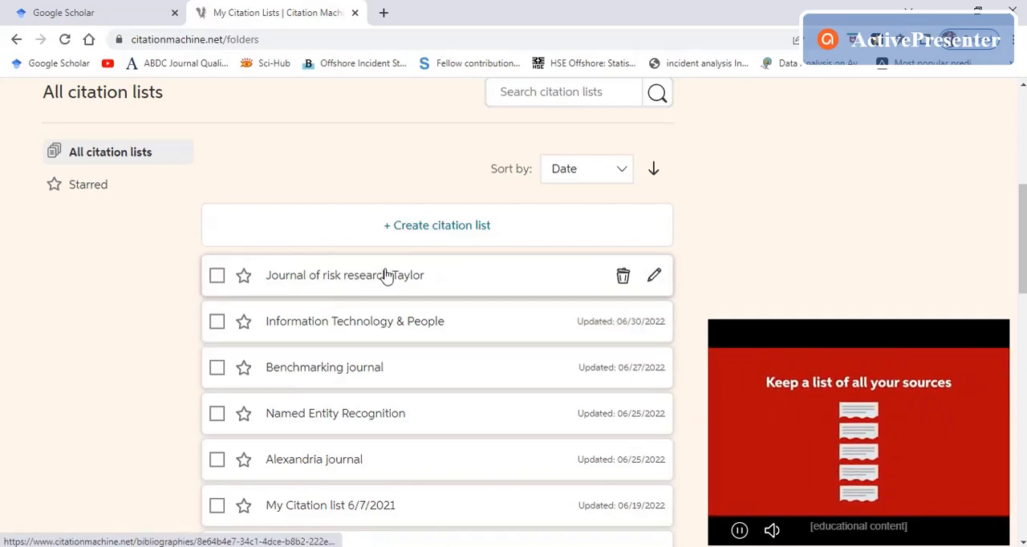
pyautogui.scroll(3, 383, 274)
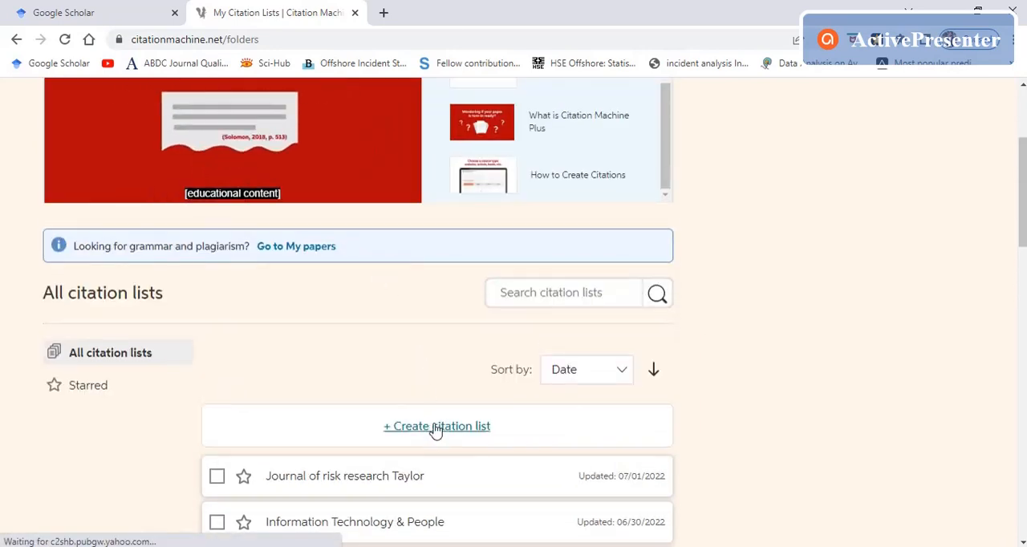
# Step: Start a new citation list and name it "Benchmarking 1 July 2022"
pyautogui.click(434, 433)
pyautogui.click(433, 294)
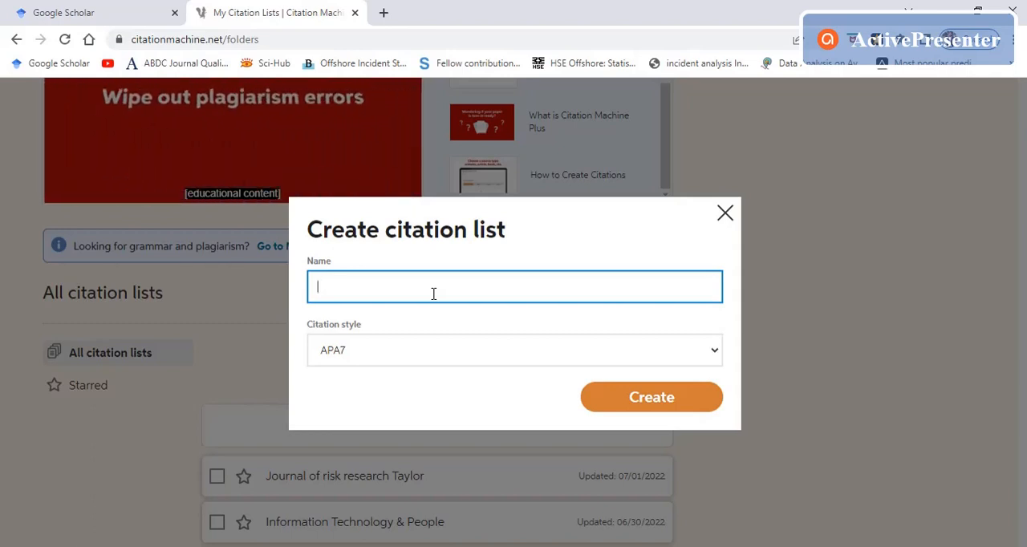
pyautogui.write('n')
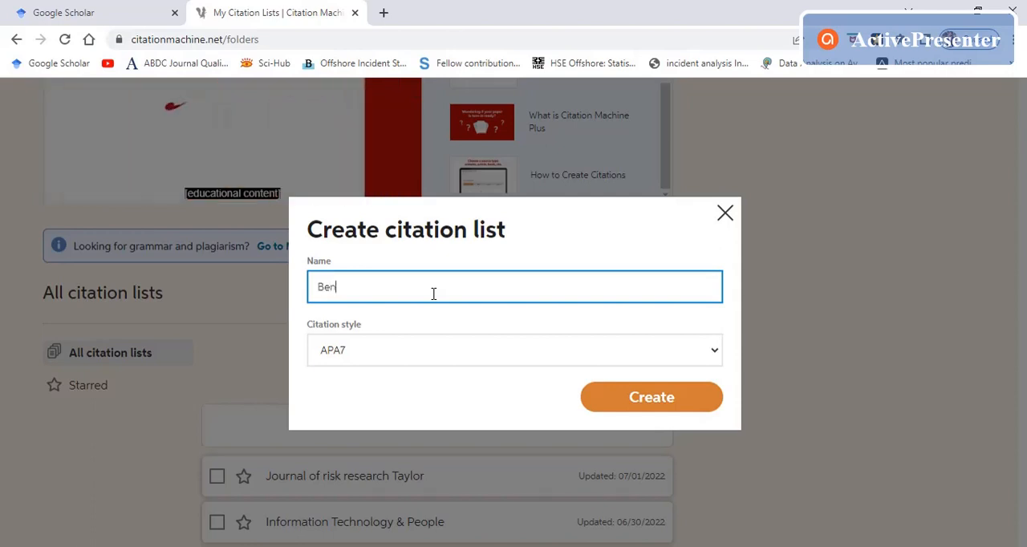
pyautogui.write('chmarkin')
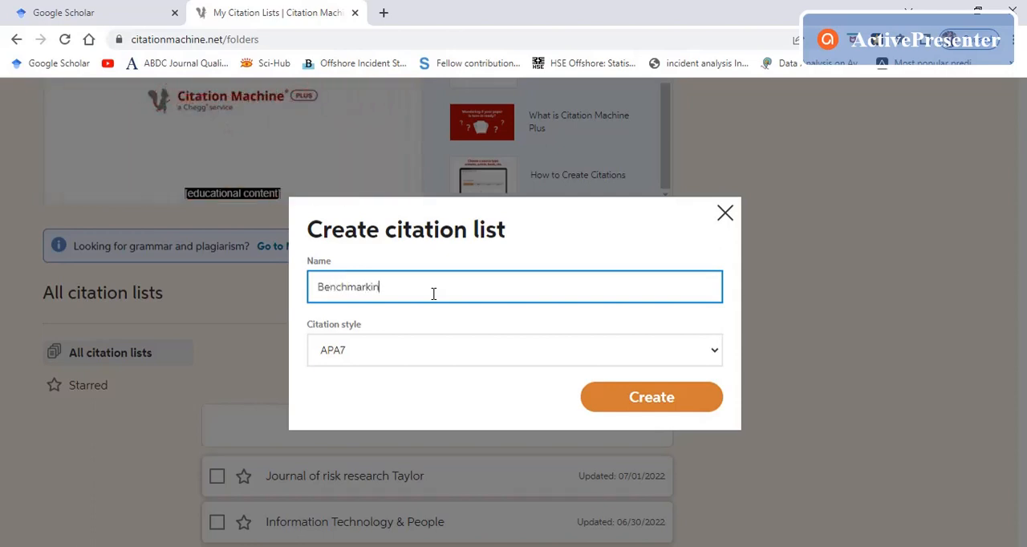
pyautogui.write('g 1')
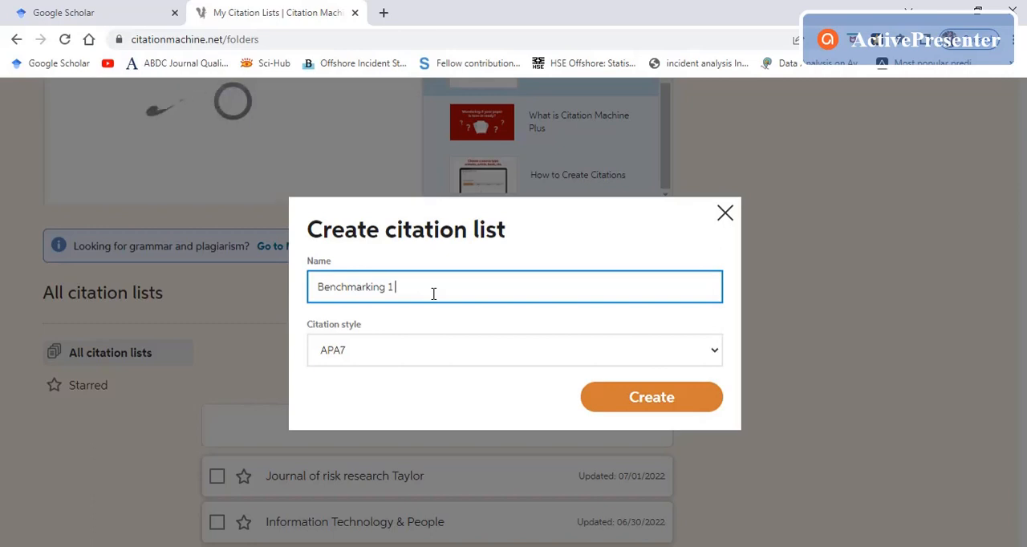
pyautogui.write(' July 2')
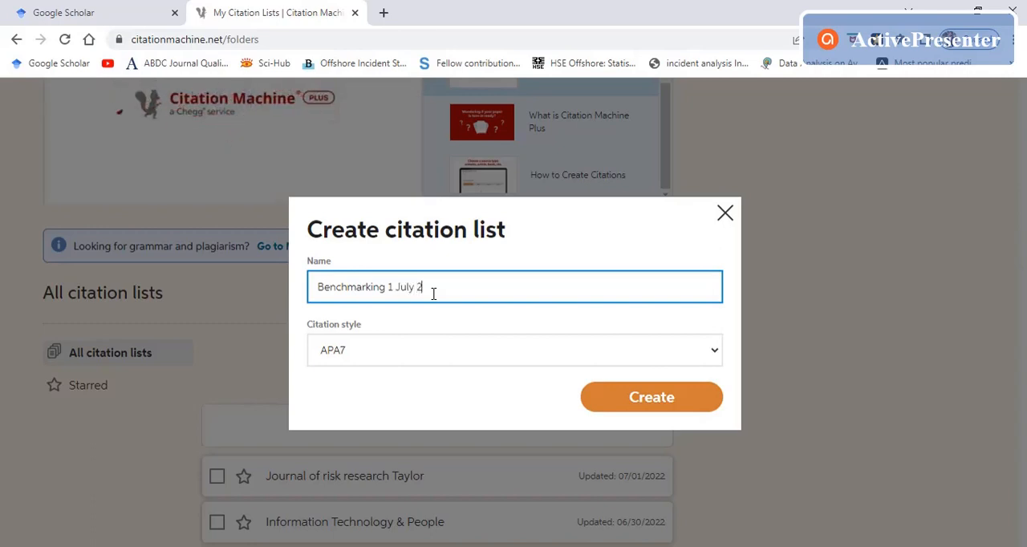
pyautogui.write('022')
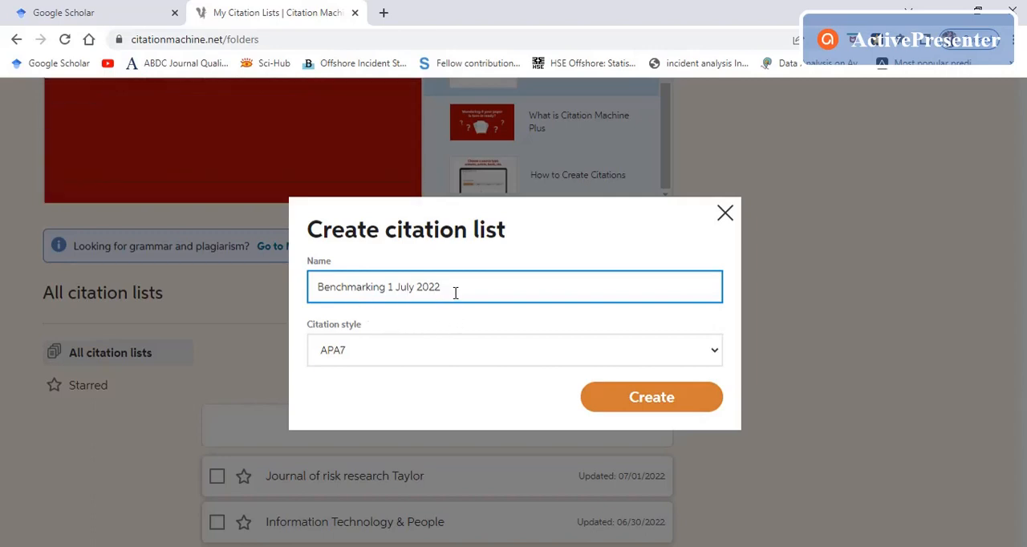
# Step: Try MLA7 and Chicago as the citation style of the new list
pyautogui.click(425, 350)
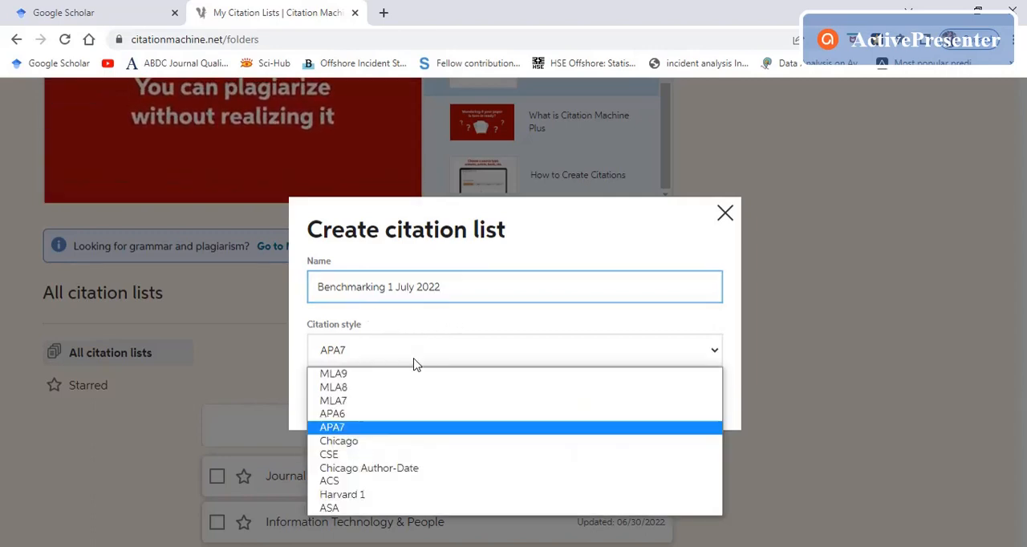
pyautogui.click(389, 409)
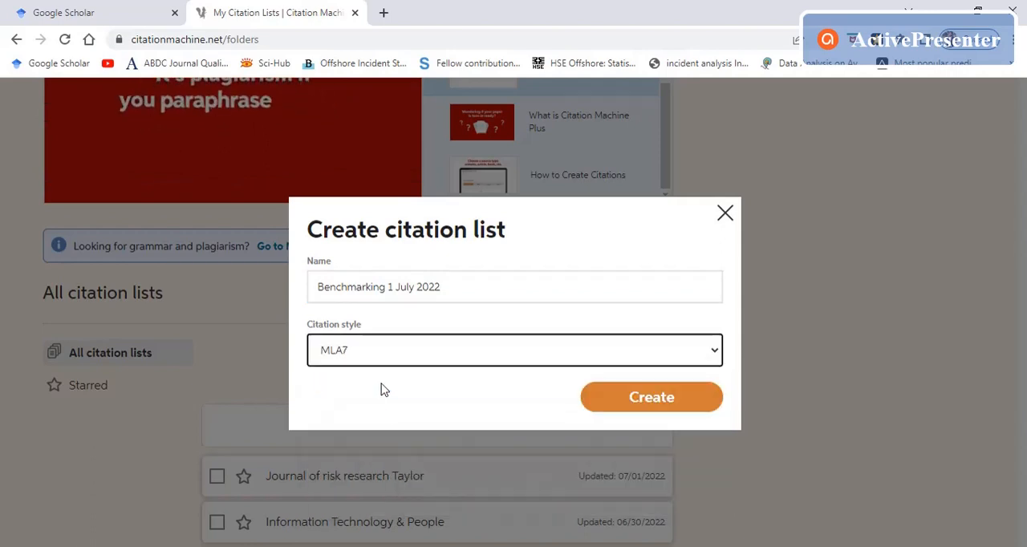
pyautogui.click(380, 361)
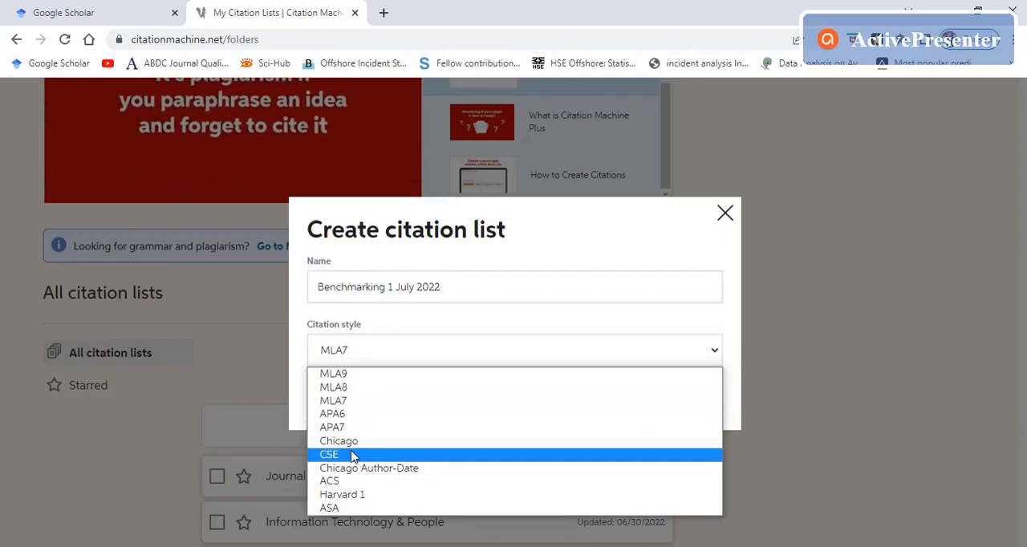
pyautogui.click(350, 438)
# Step: Set the citation style to APA7 and create the list
pyautogui.click(382, 363)
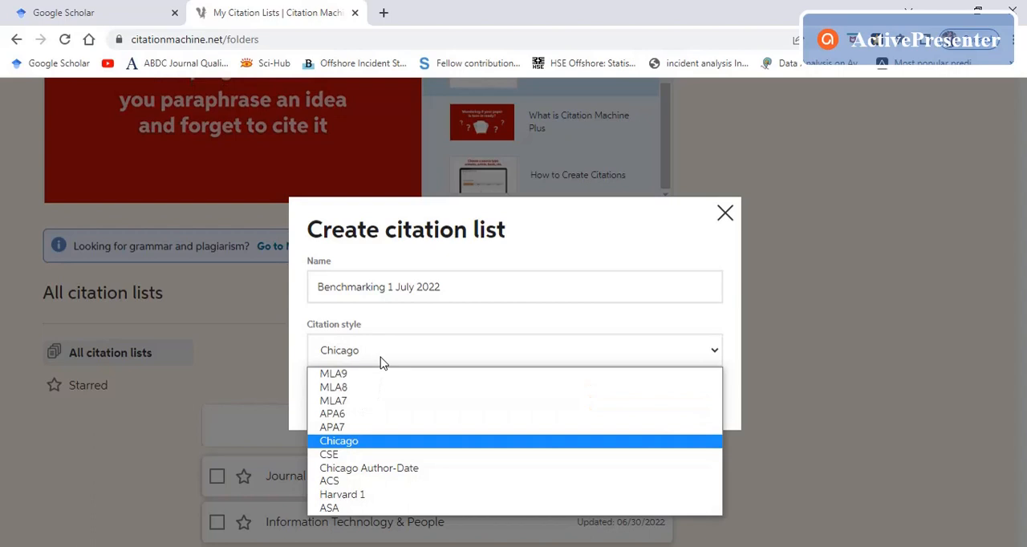
pyautogui.click(360, 425)
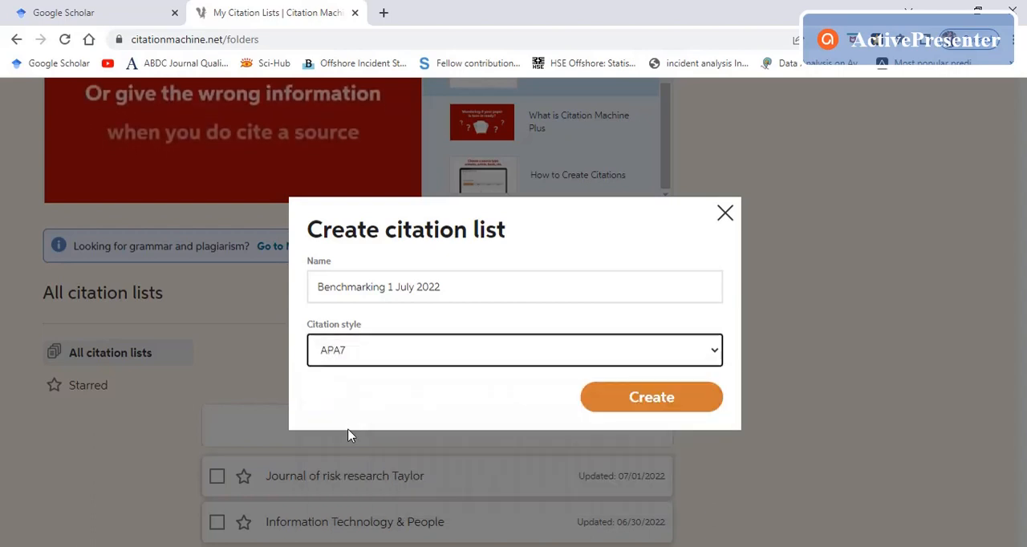
pyautogui.click(636, 404)
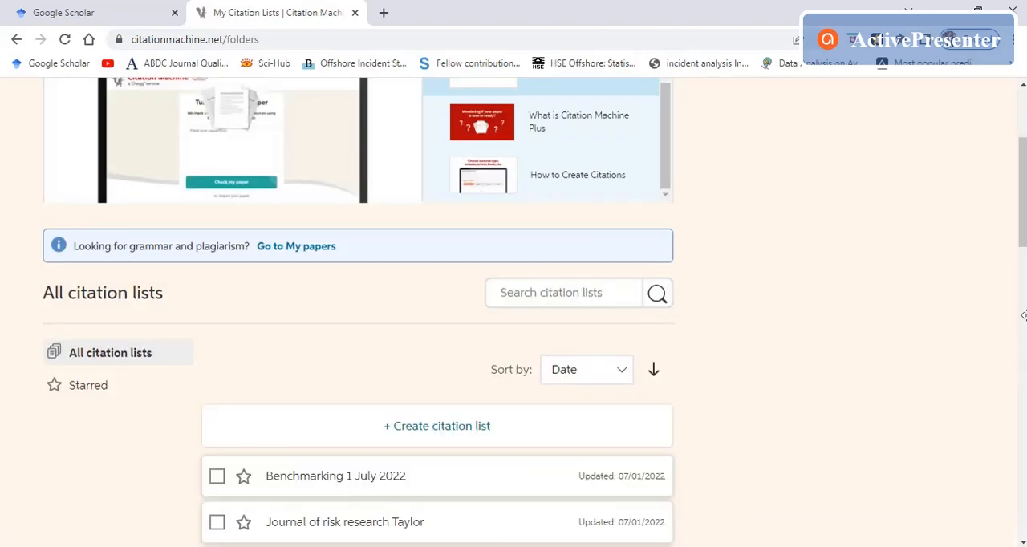
# Step: Open the "Benchmarking 1 July 2022" list and start a new citation in it, bringing up the source type choices
pyautogui.scroll(-3, 878, 316)
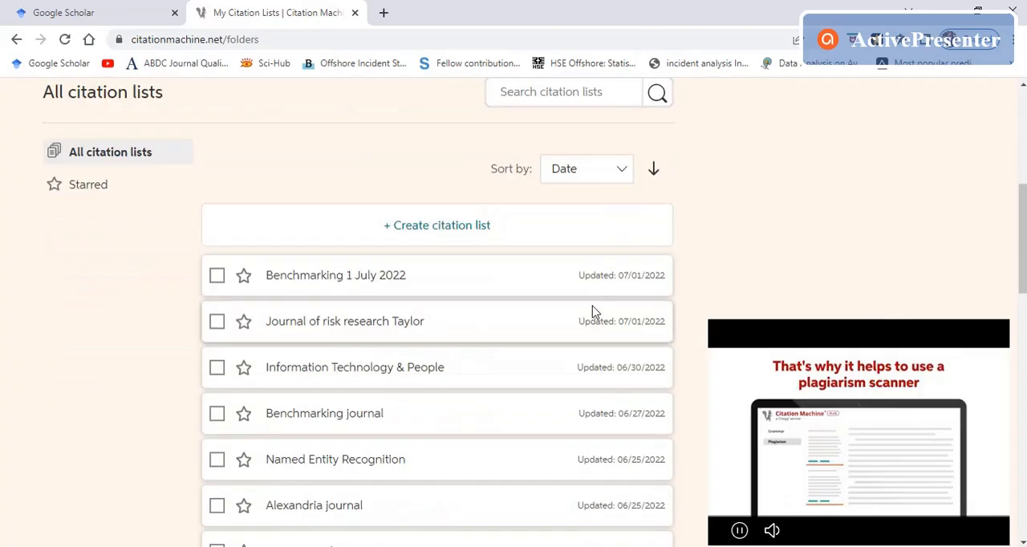
pyautogui.click(321, 277)
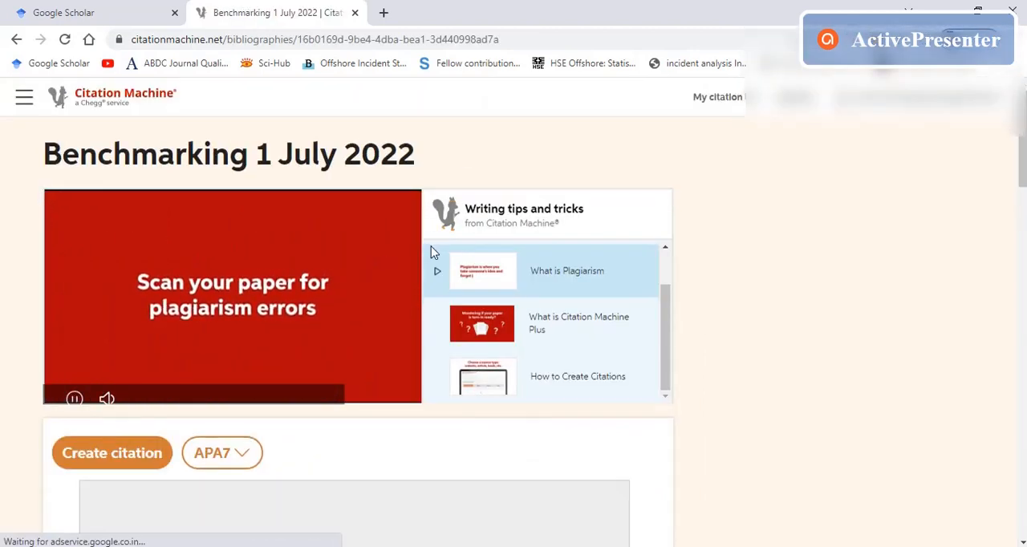
pyautogui.scroll(-3, 431, 249)
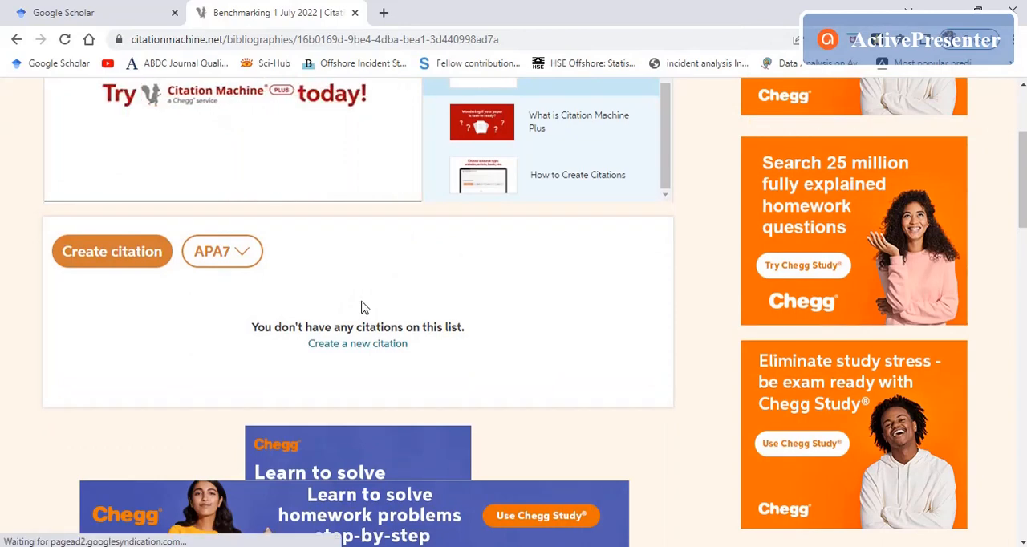
pyautogui.click(126, 263)
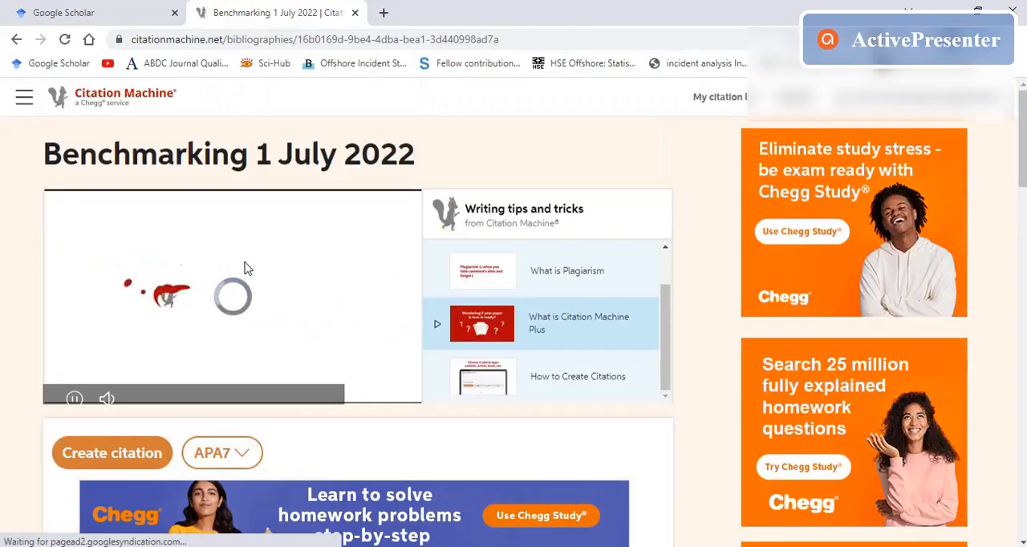
pyautogui.scroll(-2, 407, 263)
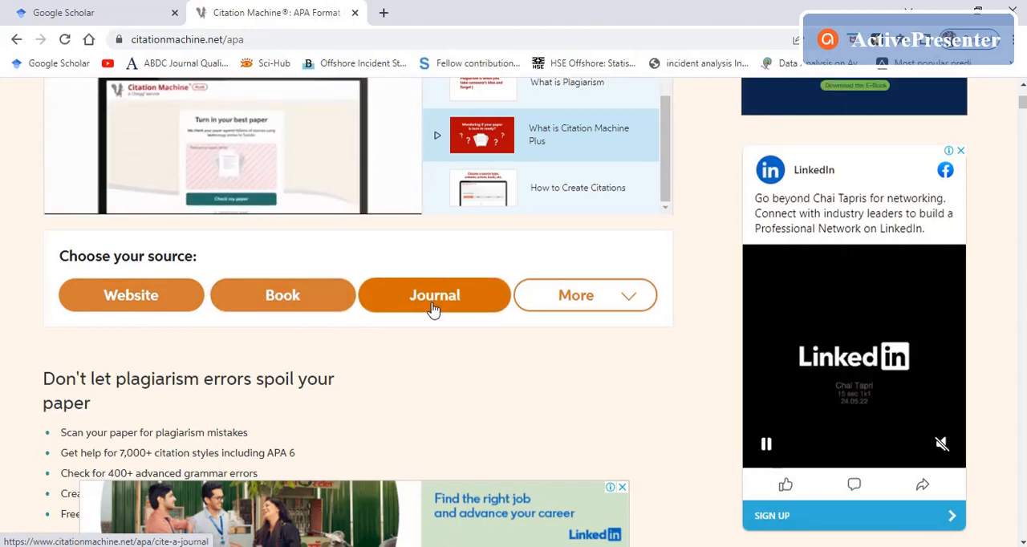
# Step: Look through the additional source types offered beyond website, book and journal, then close the list
pyautogui.click(614, 300)
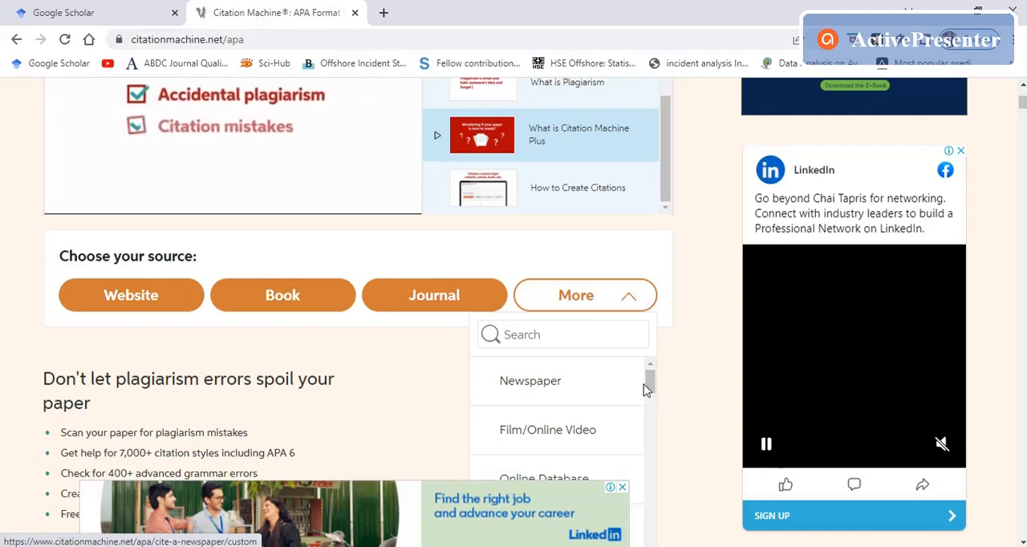
pyautogui.scroll(-2, 621, 401)
pyautogui.scroll(-3, 590, 418)
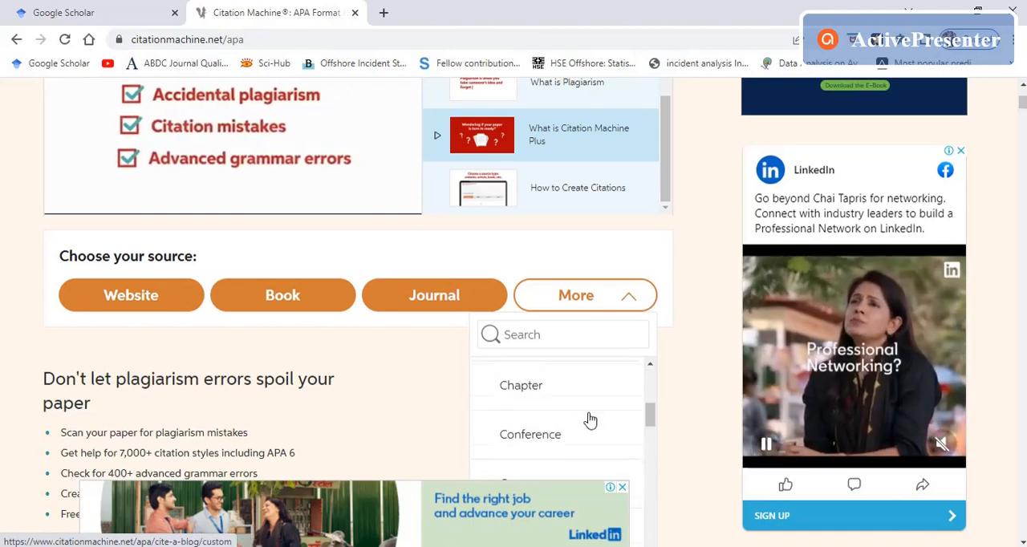
pyautogui.scroll(-4, 590, 419)
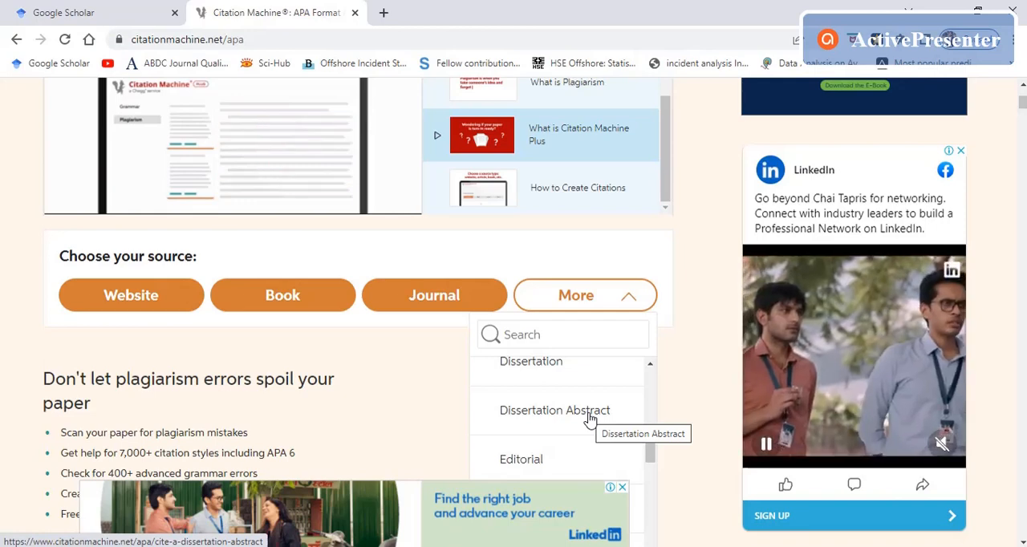
pyautogui.scroll(-5, 589, 419)
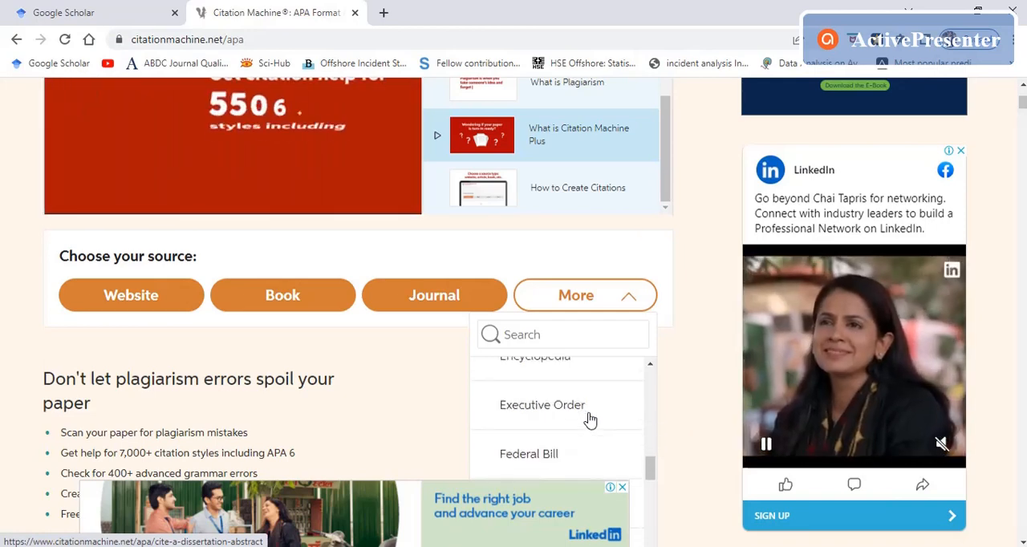
pyautogui.scroll(-15, 570, 424)
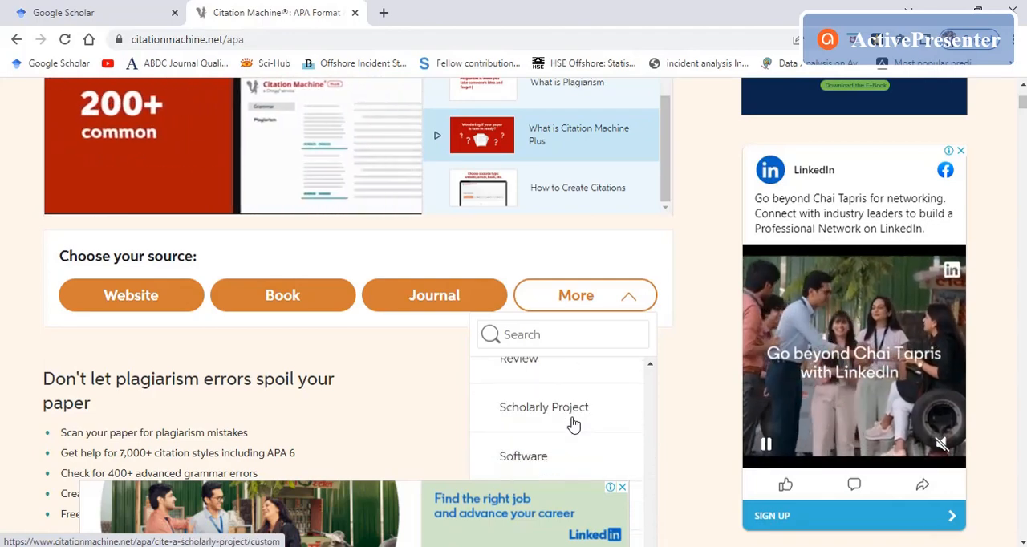
pyautogui.scroll(-10, 572, 423)
pyautogui.scroll(5, 572, 424)
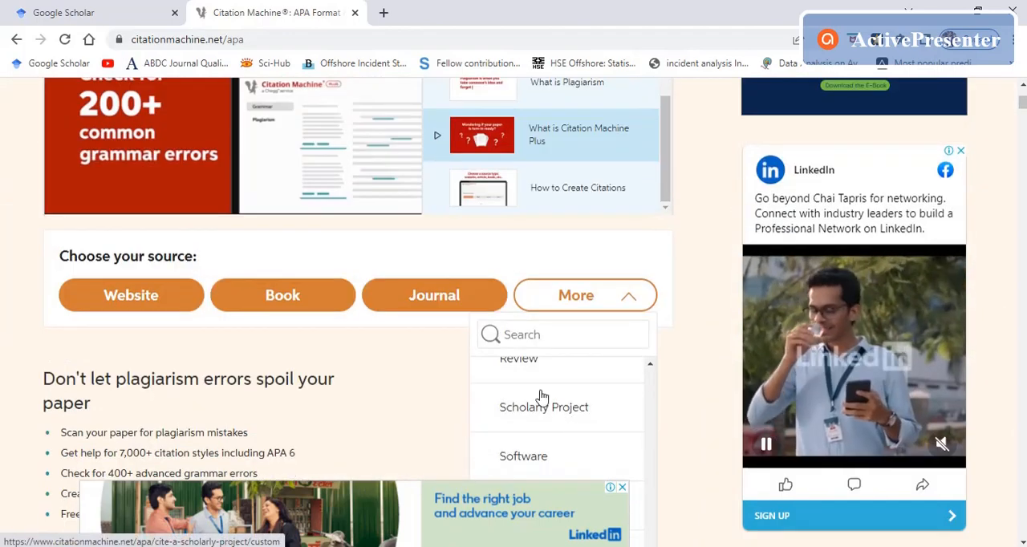
pyautogui.click(426, 369)
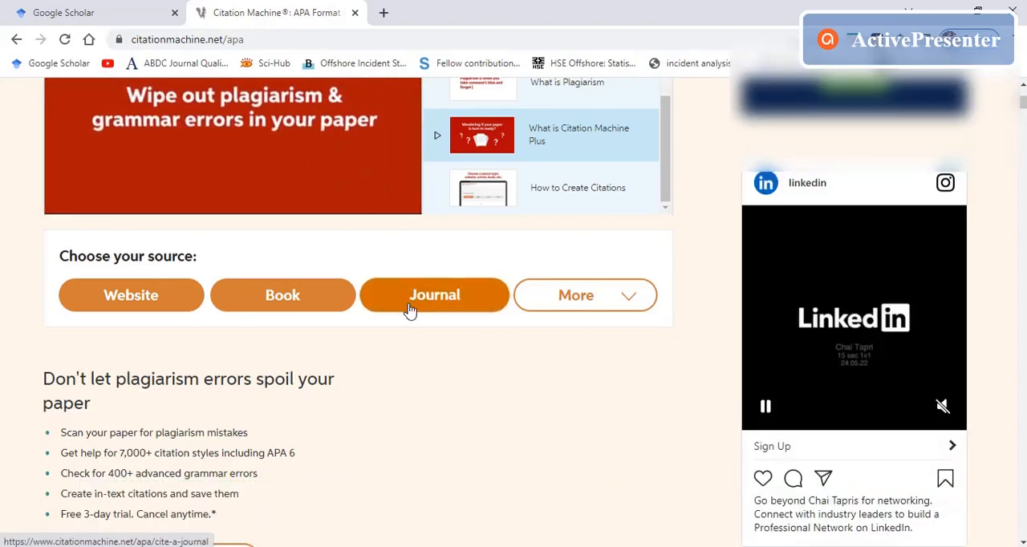
# Step: Choose Journal as the source type and copy the article title of reference 1 from the Word manuscript
pyautogui.scroll(3, 408, 310)
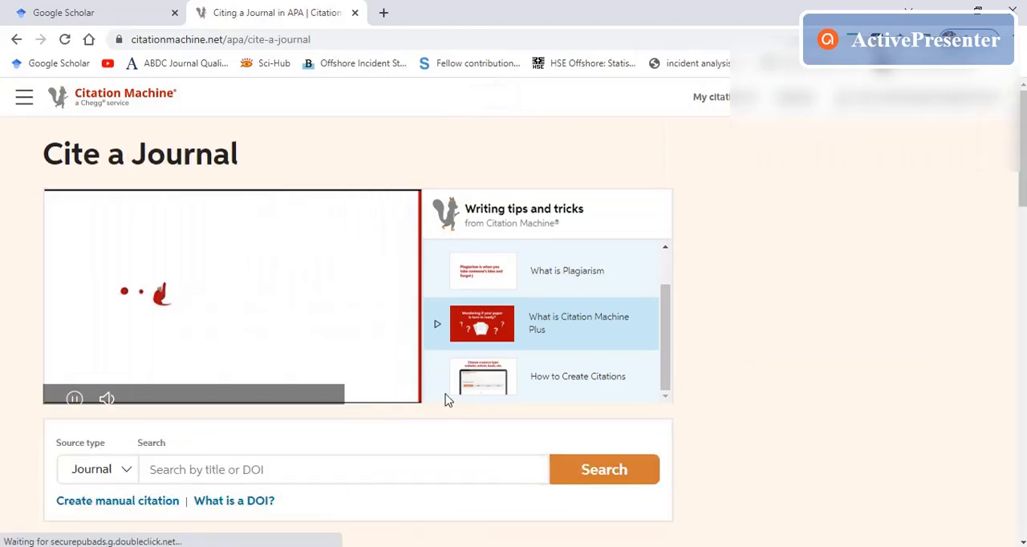
pyautogui.scroll(-3, 434, 433)
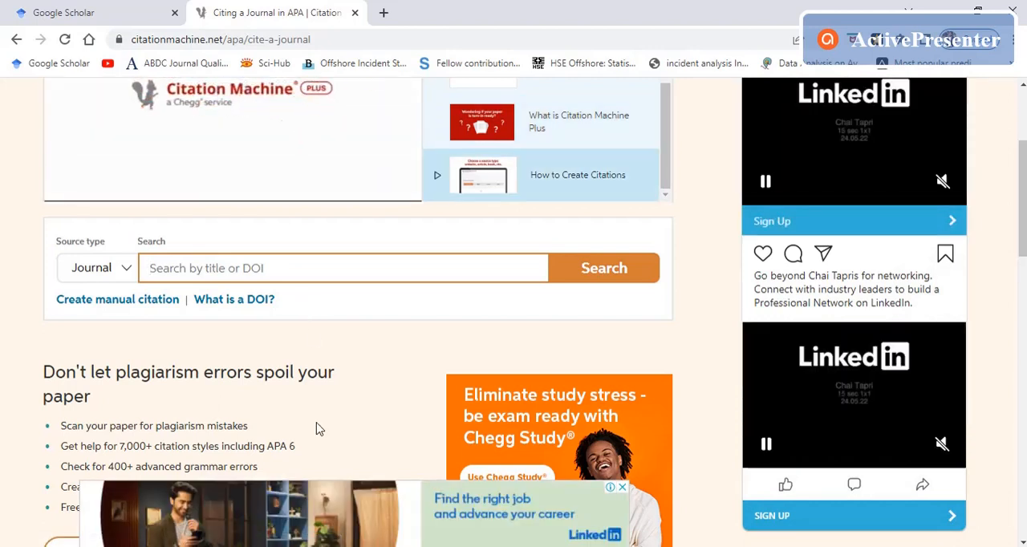
pyautogui.click(436, 544)
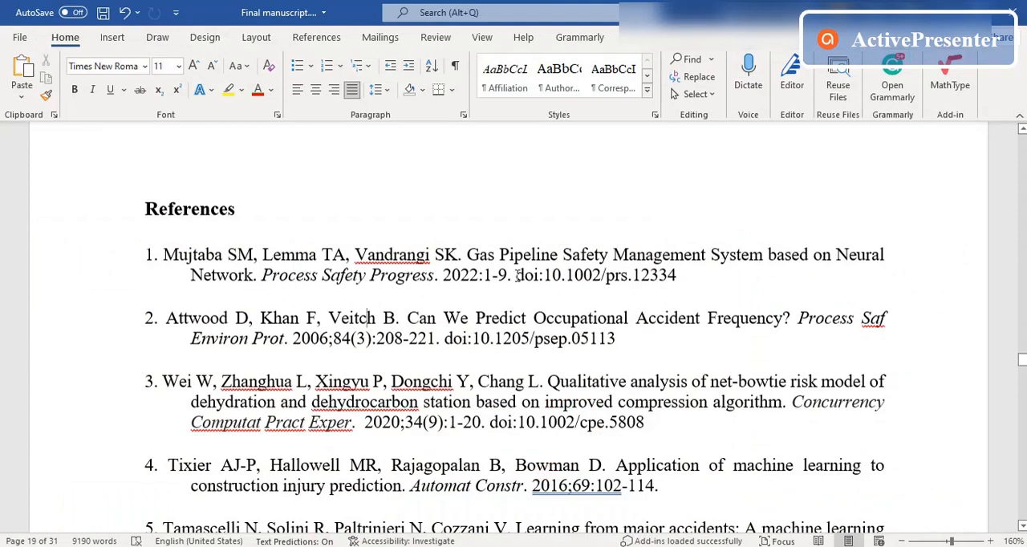
pyautogui.moveTo(467, 254); pyautogui.dragTo(251, 277)
pyautogui.hotkey('ctrl', 'c')
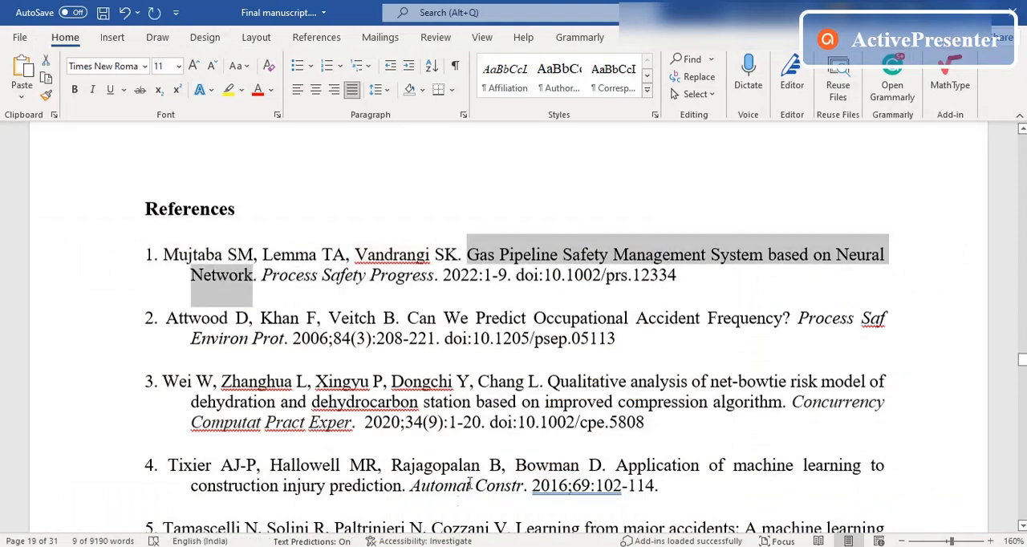
pyautogui.click(436, 545)
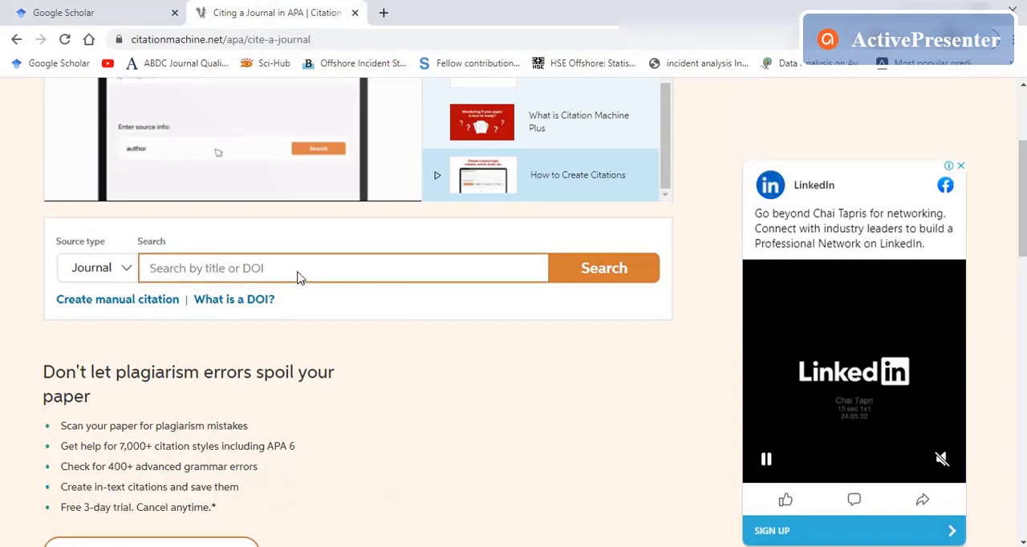
# Step: Search the journal sources in Citation Machine for "Gas Pipeline Safety Management System based on Neural Network"
pyautogui.click(297, 276)
pyautogui.hotkey('ctrl', 'v')
pyautogui.click(582, 280)
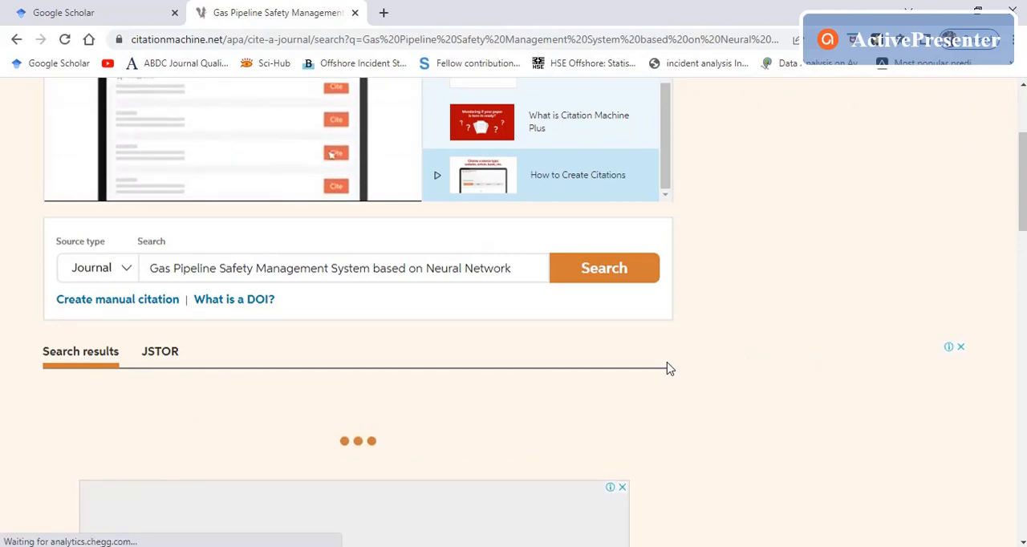
pyautogui.scroll(-1, 669, 369)
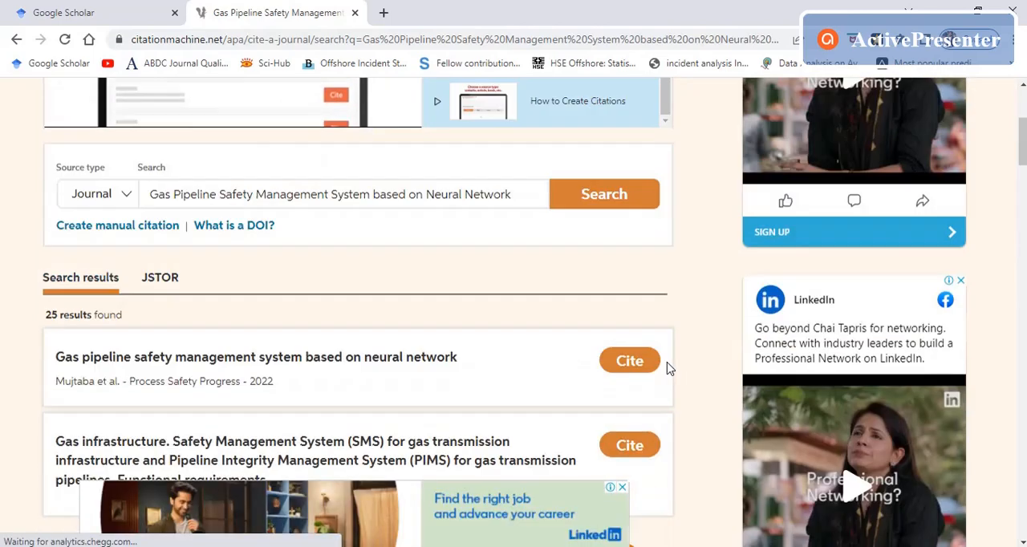
pyautogui.scroll(-2, 669, 369)
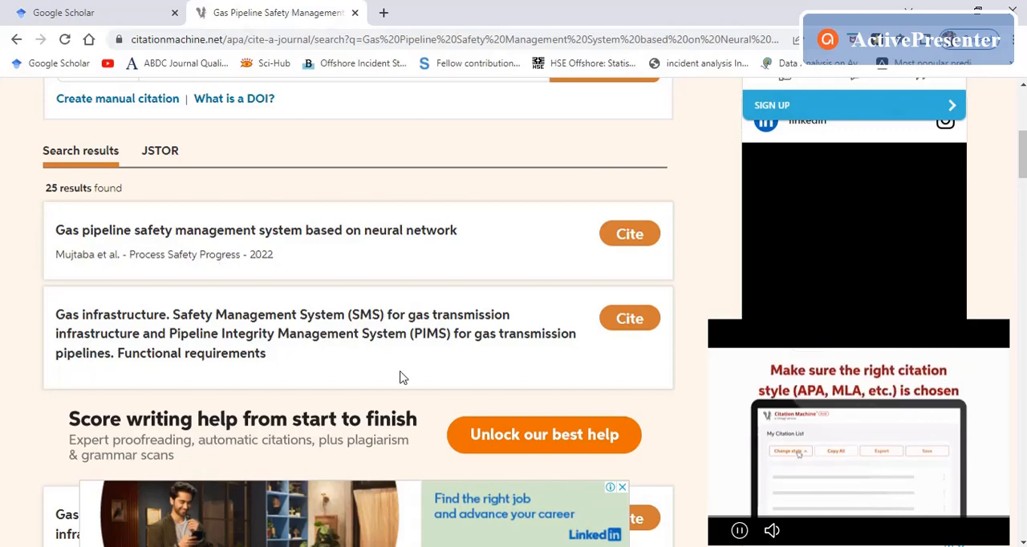
# Step: Check the publication year and journal name of reference 1 in the Word manuscript against the first search result
pyautogui.moveTo(425, 545)
pyautogui.click(372, 536)
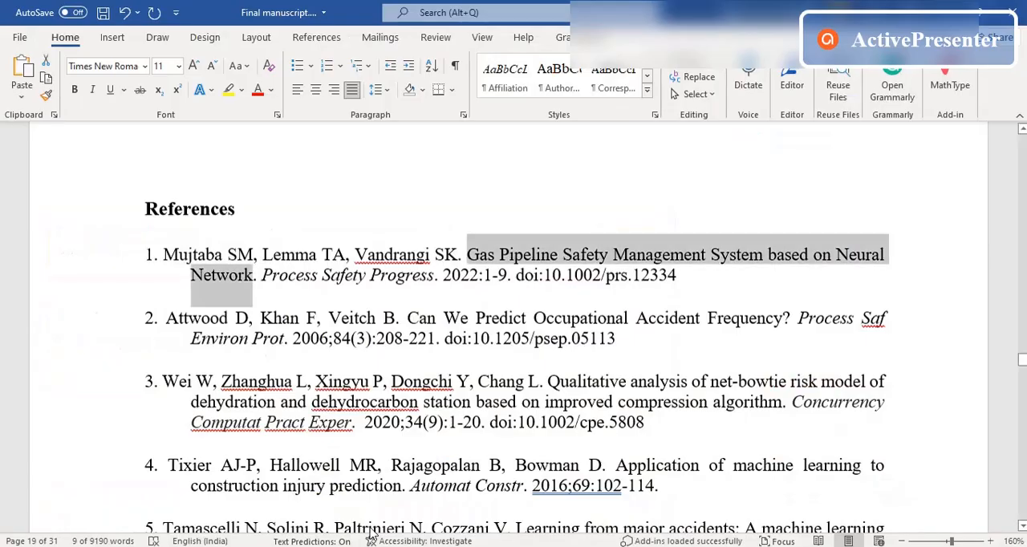
pyautogui.click(382, 287)
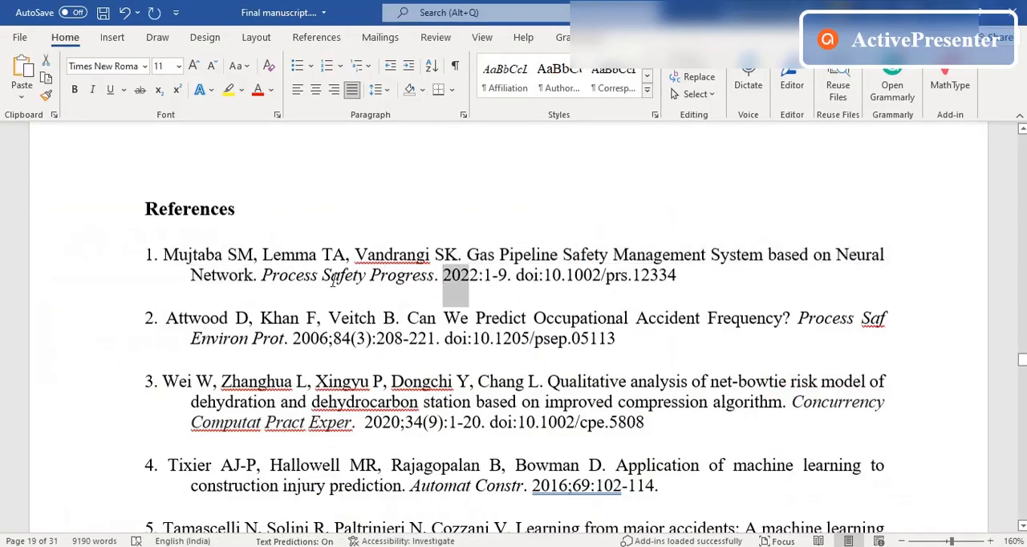
pyautogui.moveTo(389, 544)
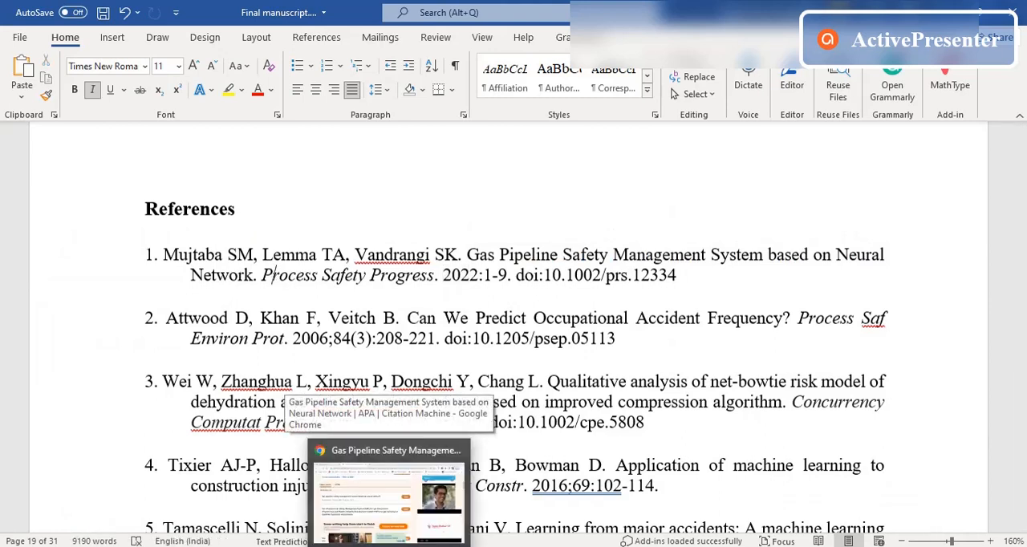
pyautogui.click(437, 497)
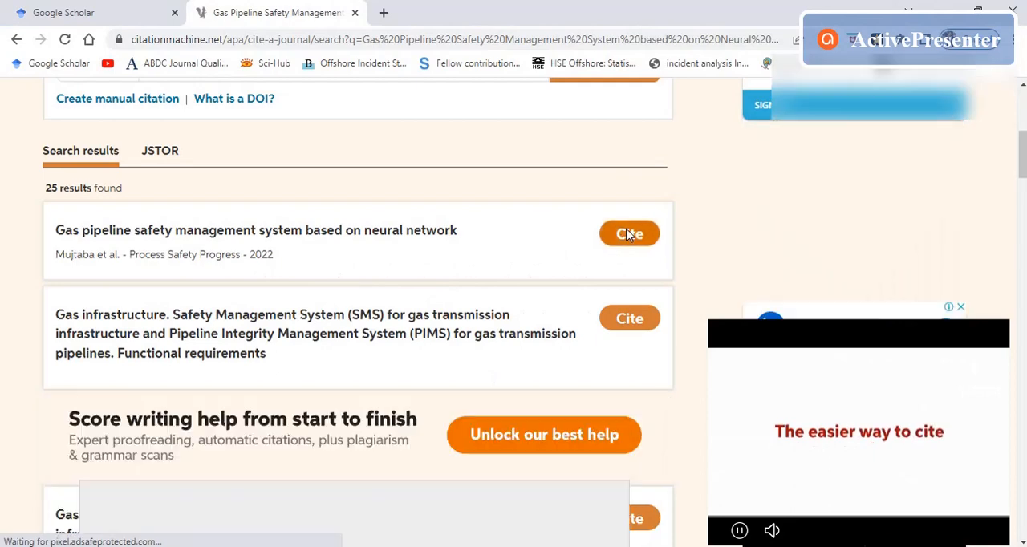
# Step: Cite the result "Gas pipeline safety management system based on neural network" and continue past the found details to the citation form
pyautogui.click(625, 237)
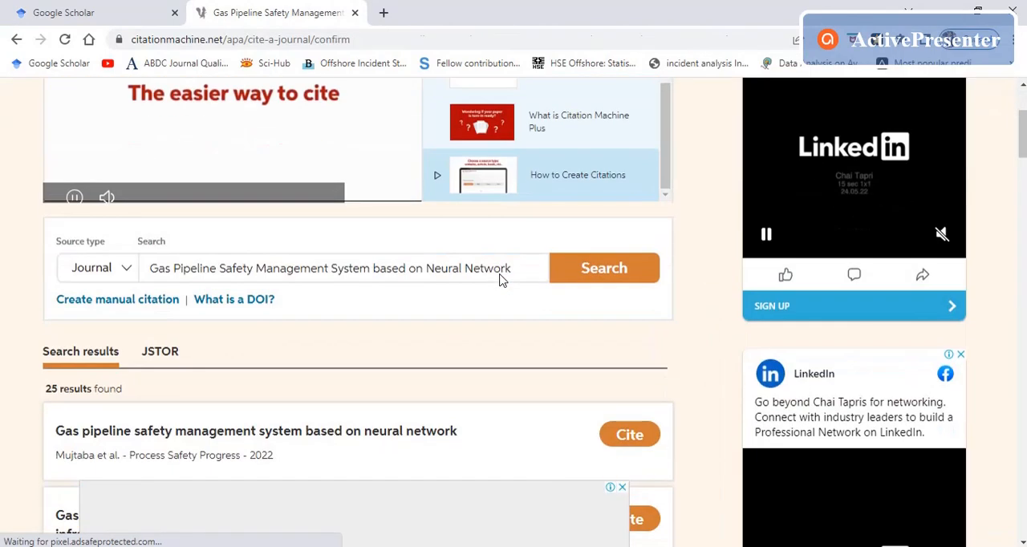
pyautogui.scroll(-3, 499, 280)
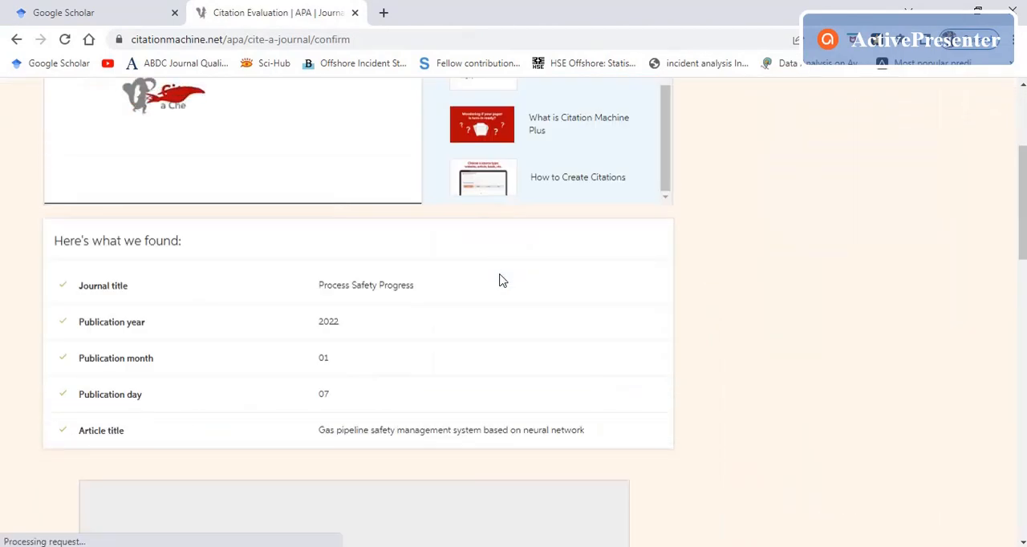
pyautogui.scroll(-2, 447, 386)
pyautogui.scroll(2, 444, 376)
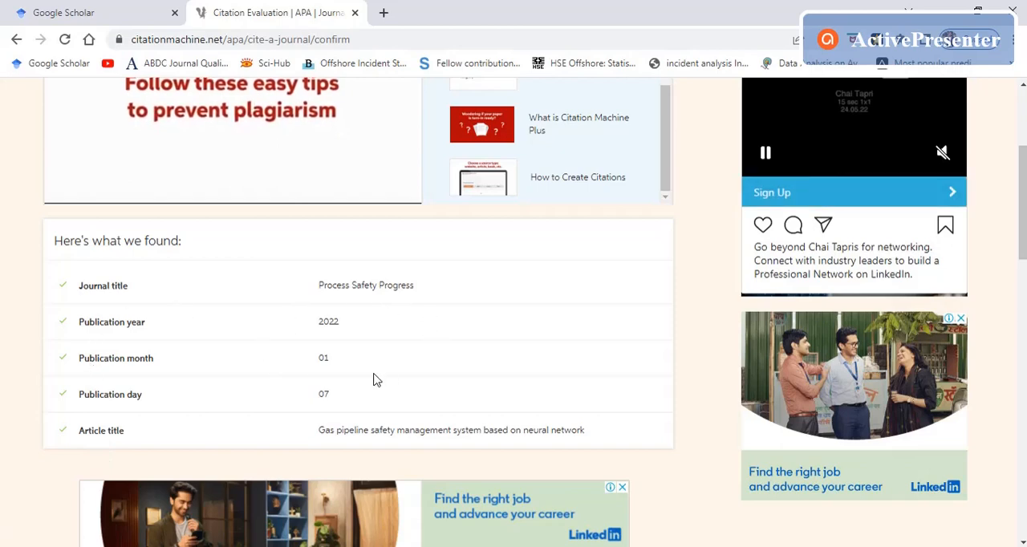
pyautogui.scroll(-3, 371, 363)
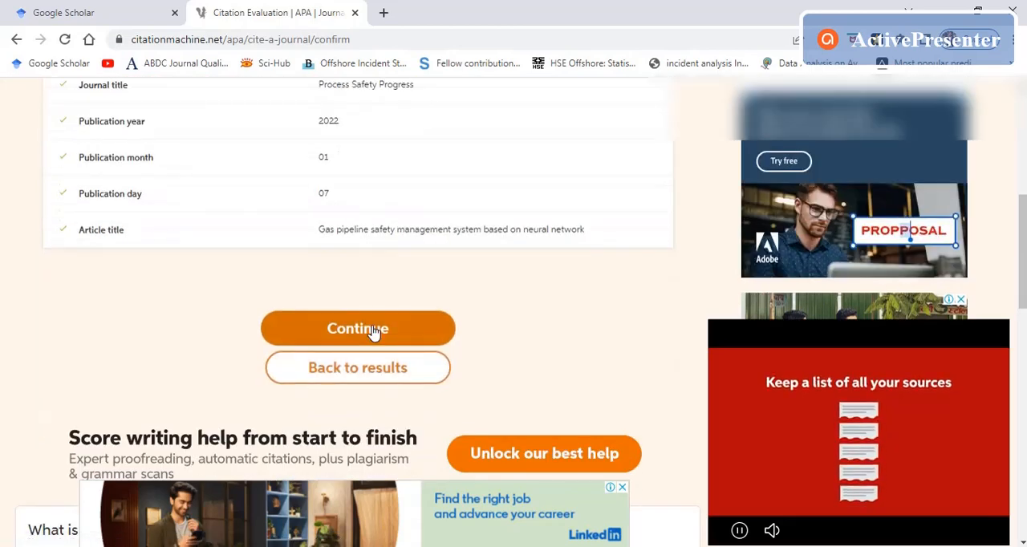
pyautogui.click(358, 329)
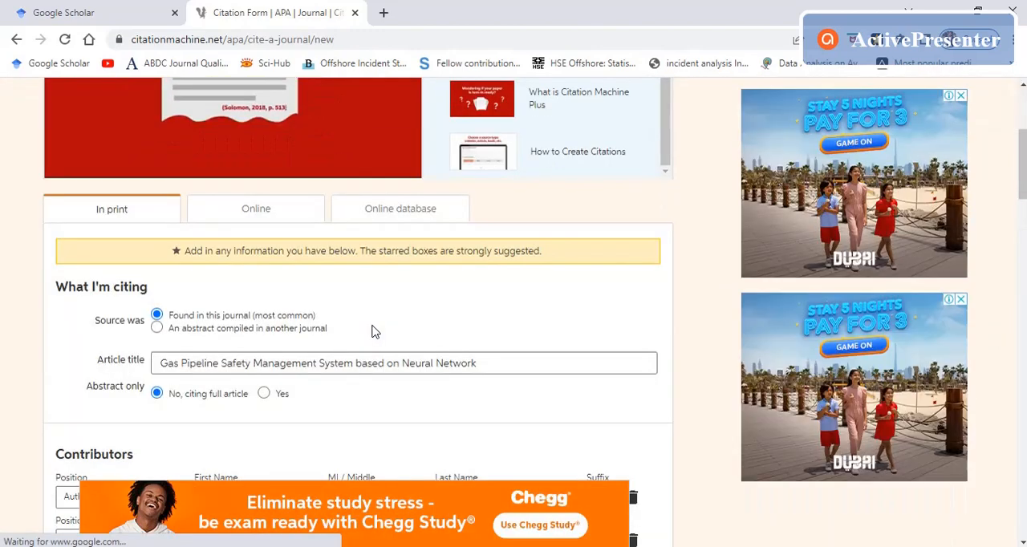
# Step: Review the prefilled contributors, volume, issue, publication date and DOI in the citation form
pyautogui.scroll(-3, 371, 337)
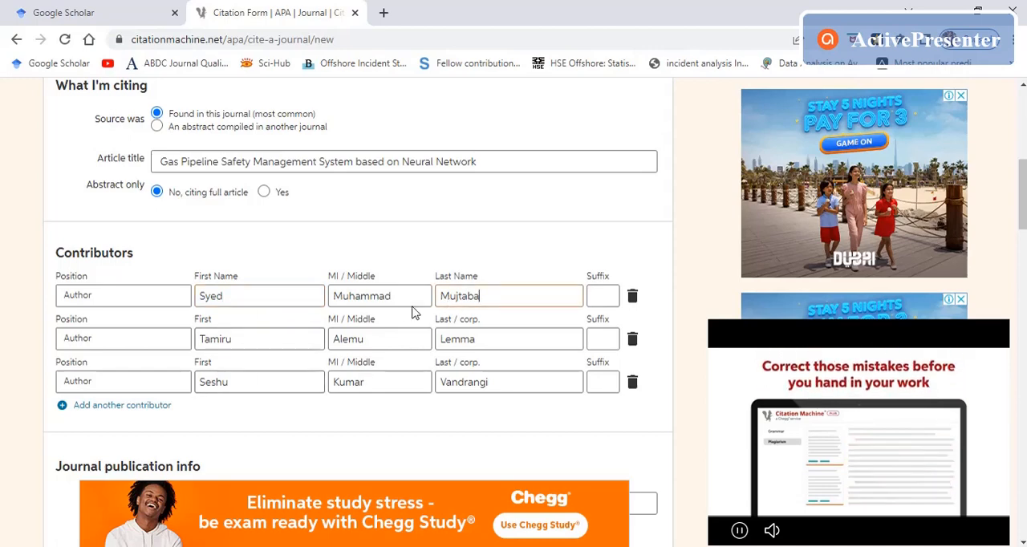
pyautogui.scroll(-3, 455, 374)
pyautogui.click(201, 345)
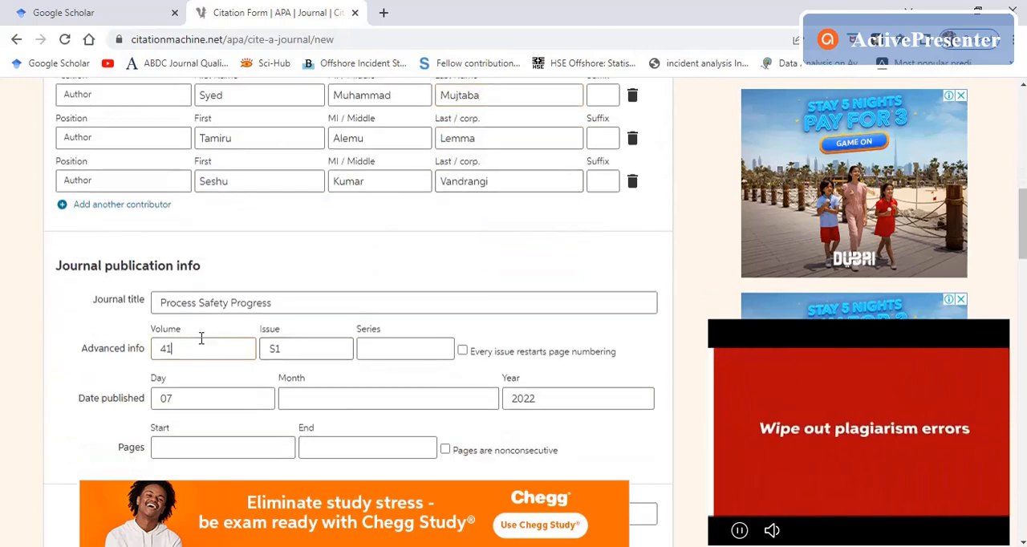
pyautogui.scroll(-3, 308, 342)
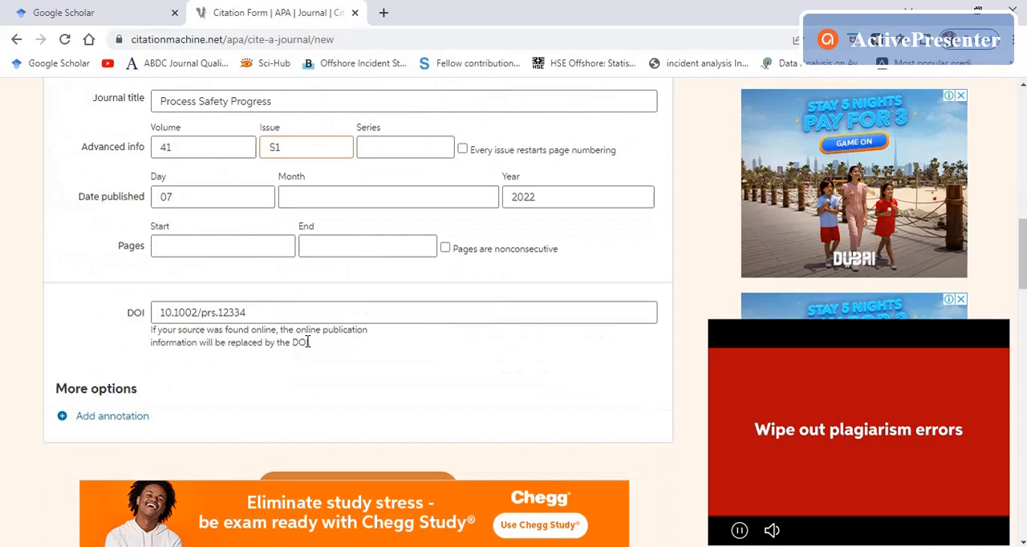
pyautogui.click(190, 199)
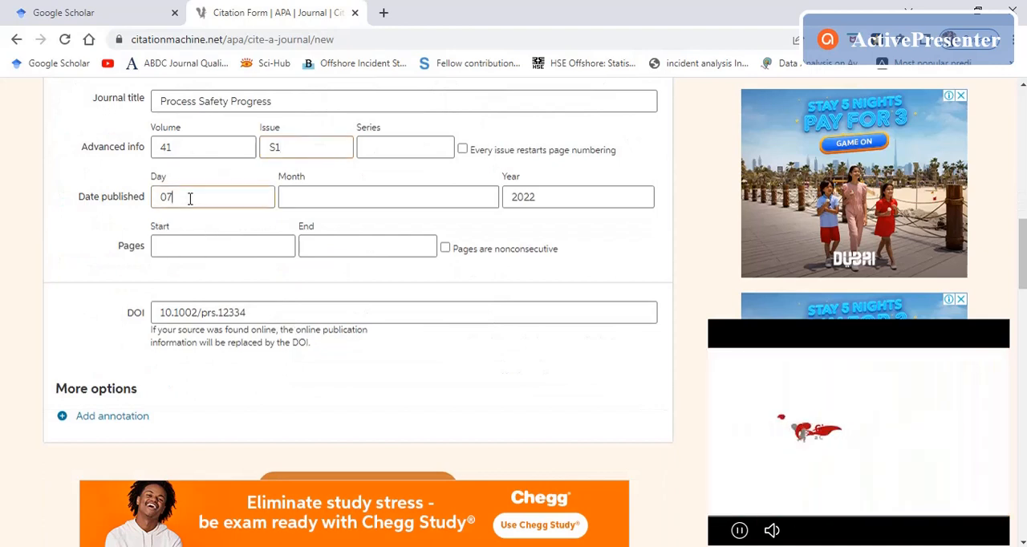
# Step: Try May as the publication month, and reset the month to blank
pyautogui.click(379, 203)
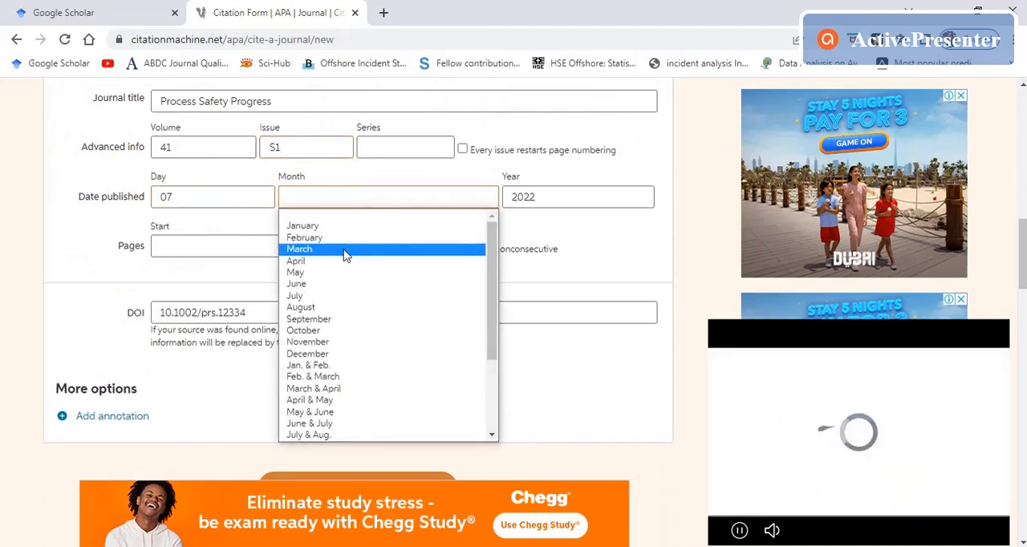
pyautogui.click(345, 273)
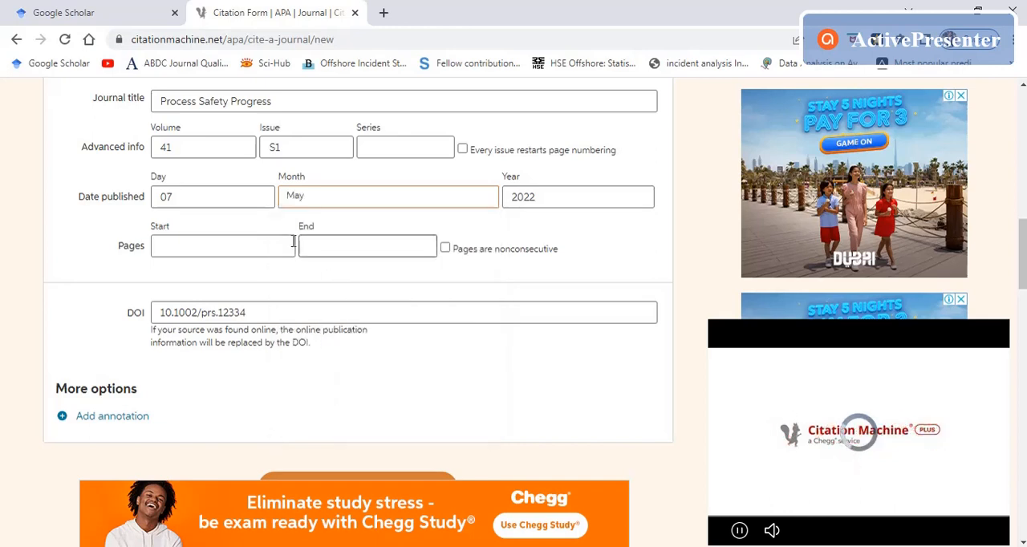
pyautogui.click(357, 195)
pyautogui.click(343, 214)
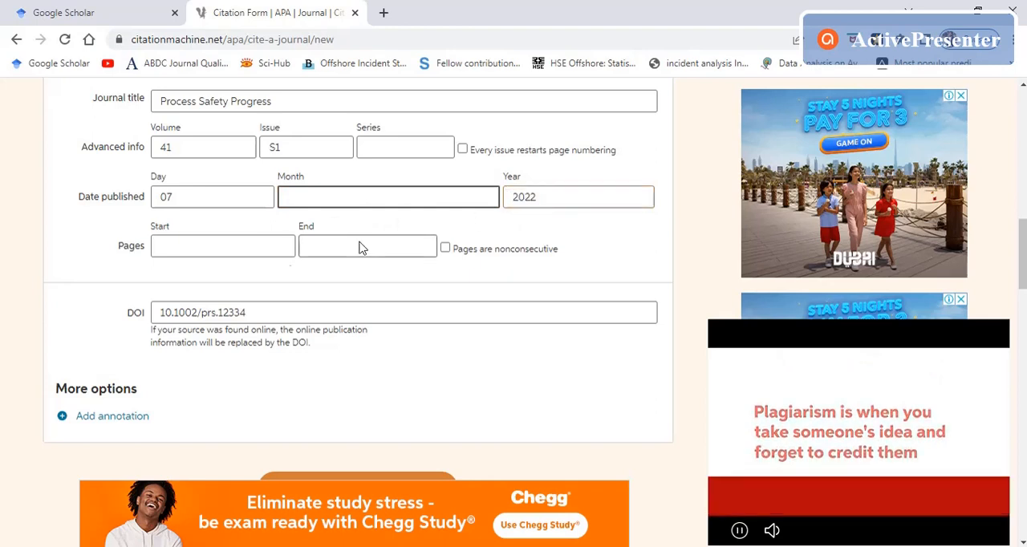
# Step: Enter pages 1 to 9 from reference 1 in the Word manuscript and complete the citation
pyautogui.click(233, 249)
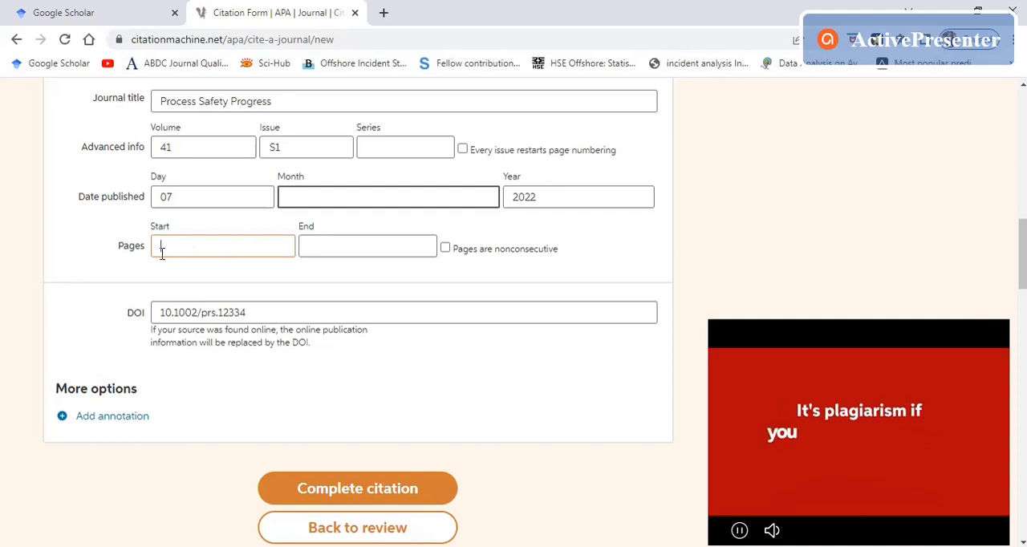
pyautogui.click(568, 206)
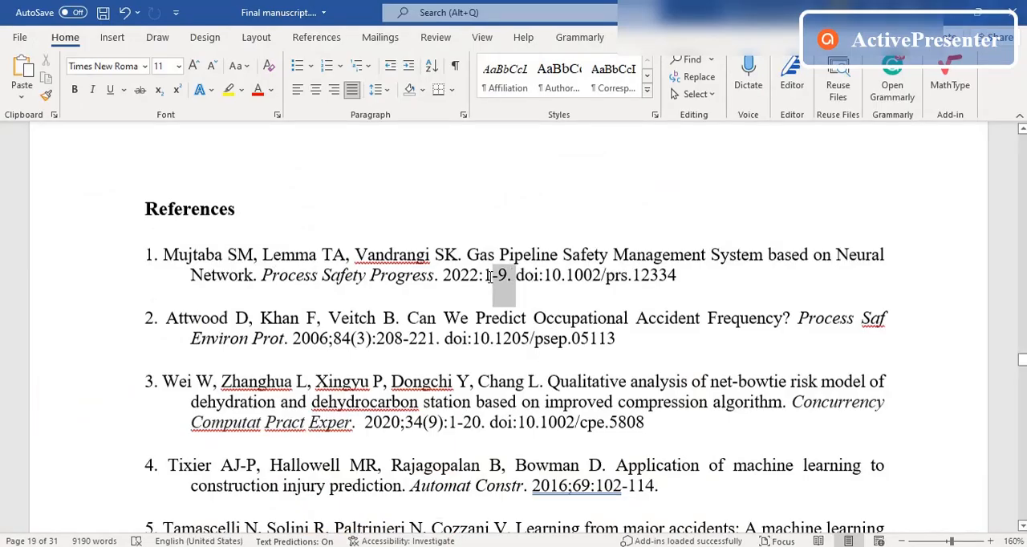
pyautogui.doubleClick(485, 276)
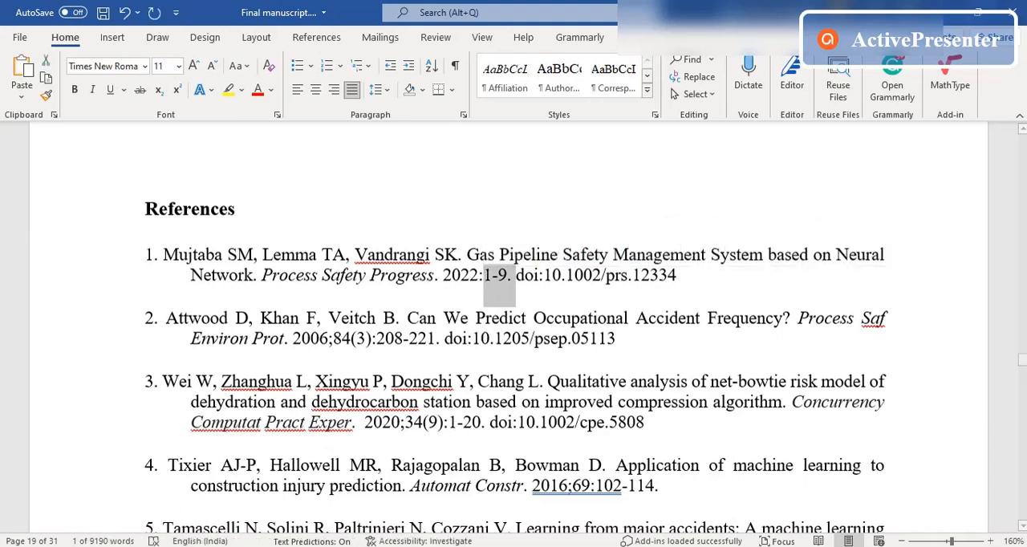
pyautogui.hotkey('alt', 'Tab')
pyautogui.click(227, 240)
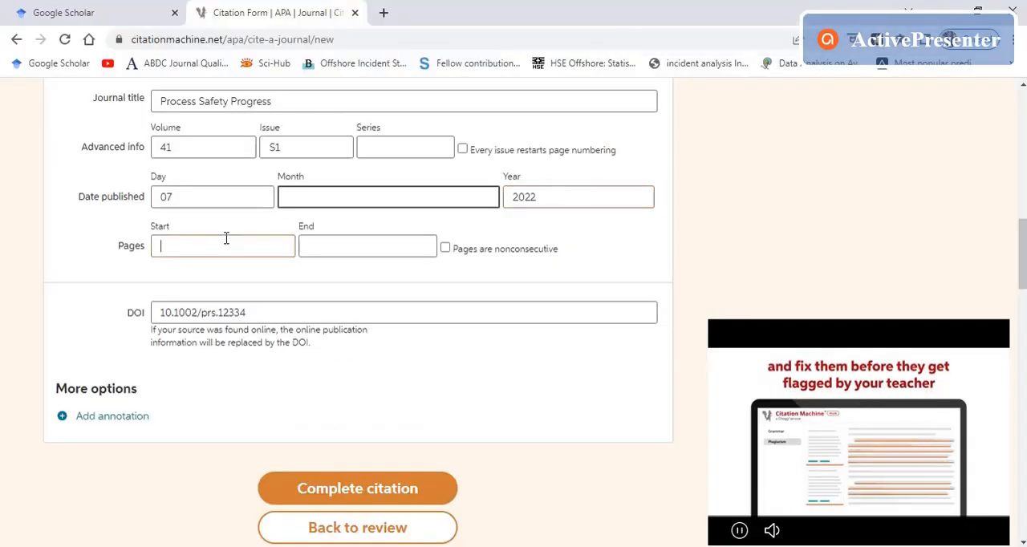
pyautogui.write('1')
pyautogui.click(329, 244)
pyautogui.write('9')
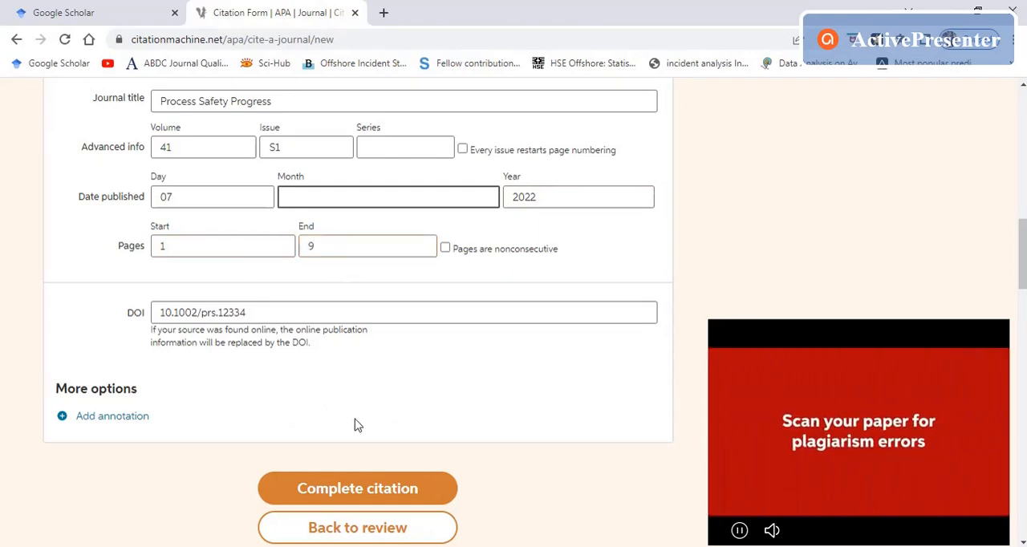
pyautogui.click(384, 491)
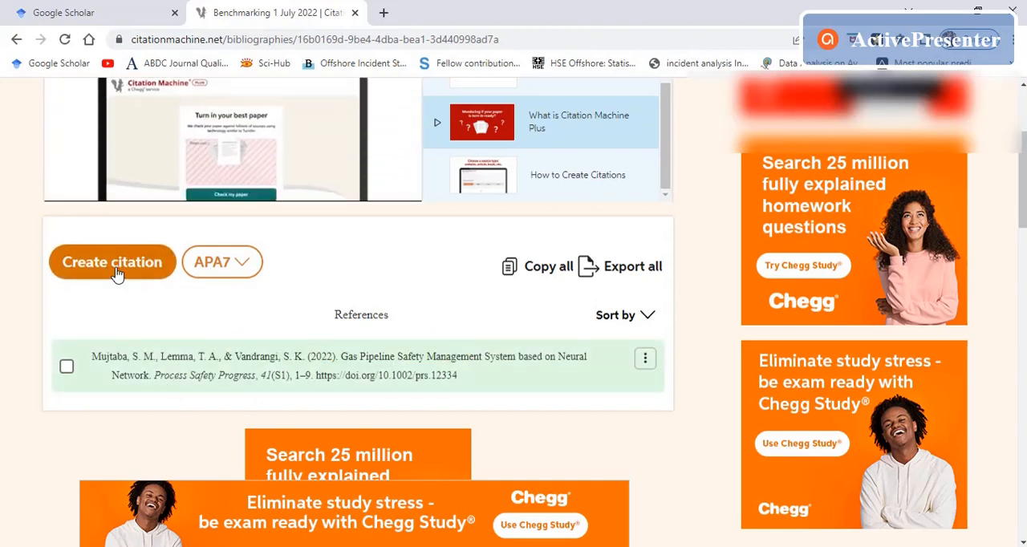
# Step: Start a new citation in the list with Journal as the source type
pyautogui.scroll(3, 118, 277)
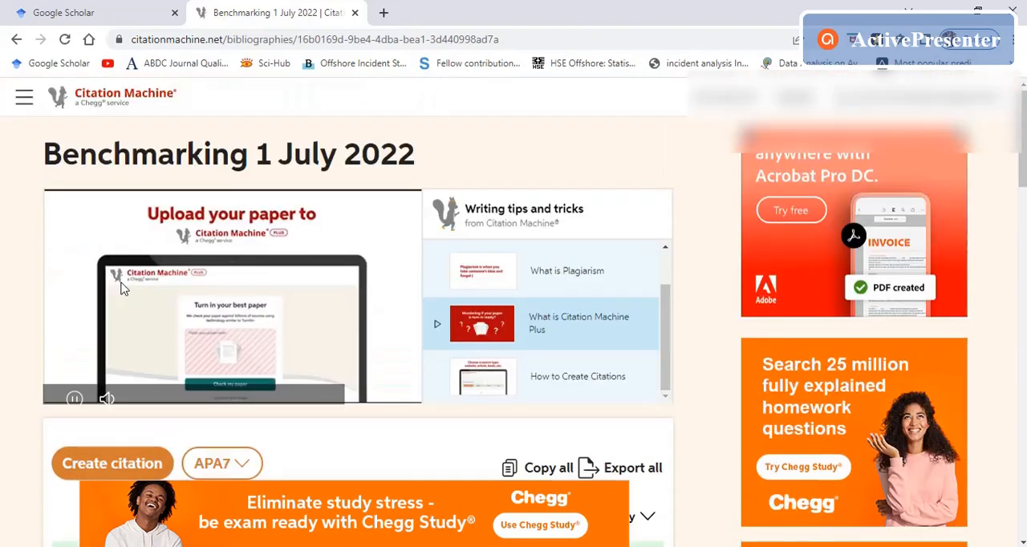
pyautogui.scroll(-3, 402, 422)
pyautogui.click(122, 265)
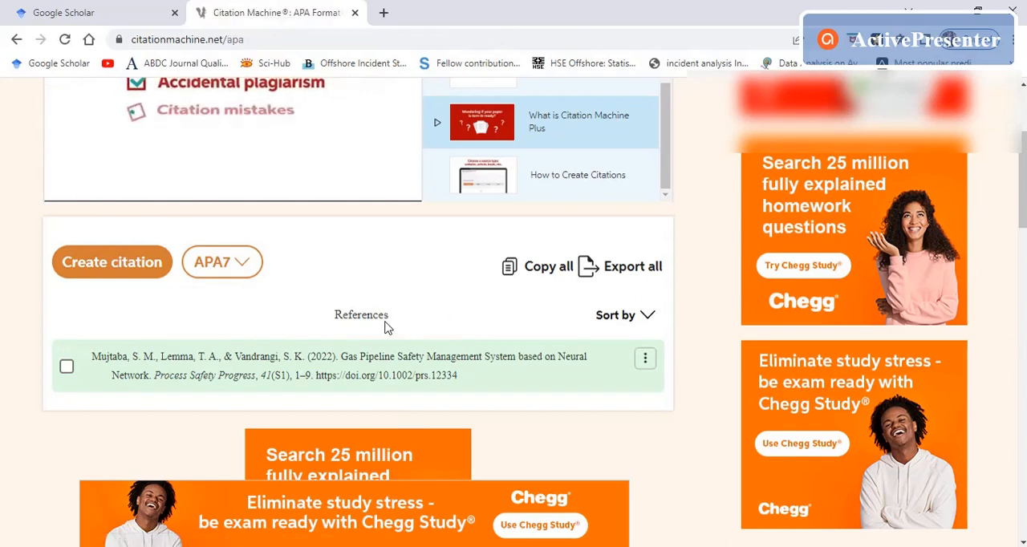
pyautogui.scroll(-3, 385, 327)
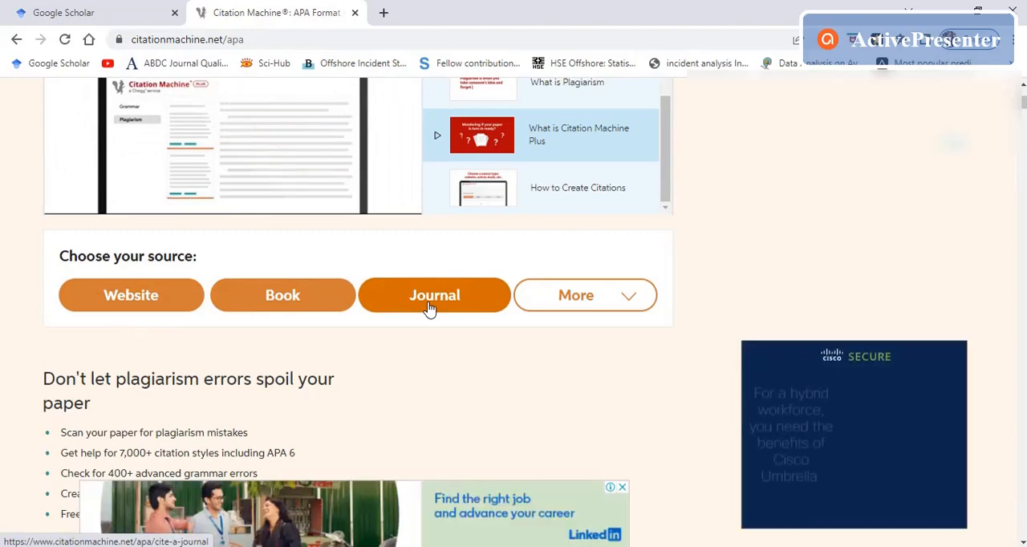
pyautogui.scroll(3, 429, 309)
pyautogui.scroll(-1, 387, 356)
pyautogui.scroll(-4, 387, 357)
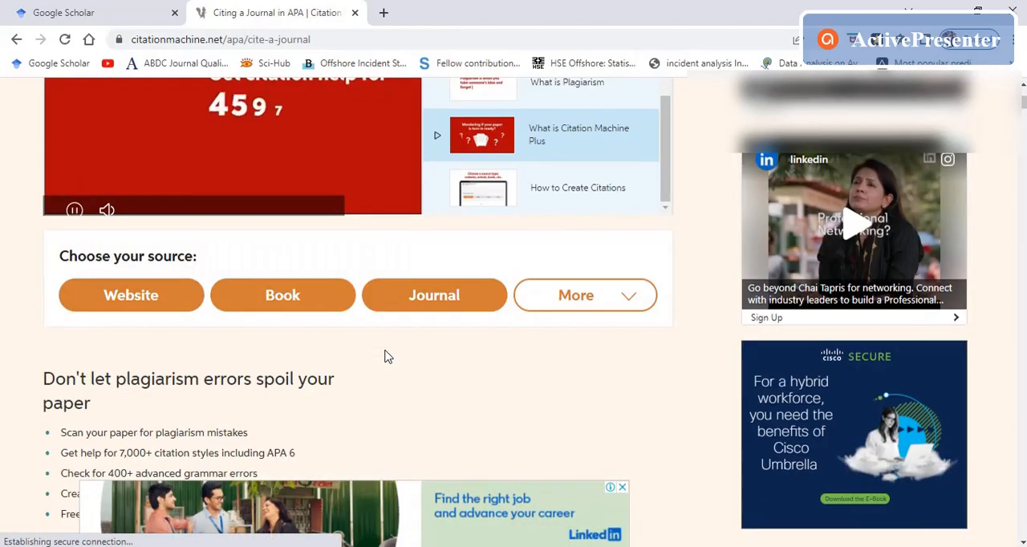
pyautogui.scroll(3, 266, 283)
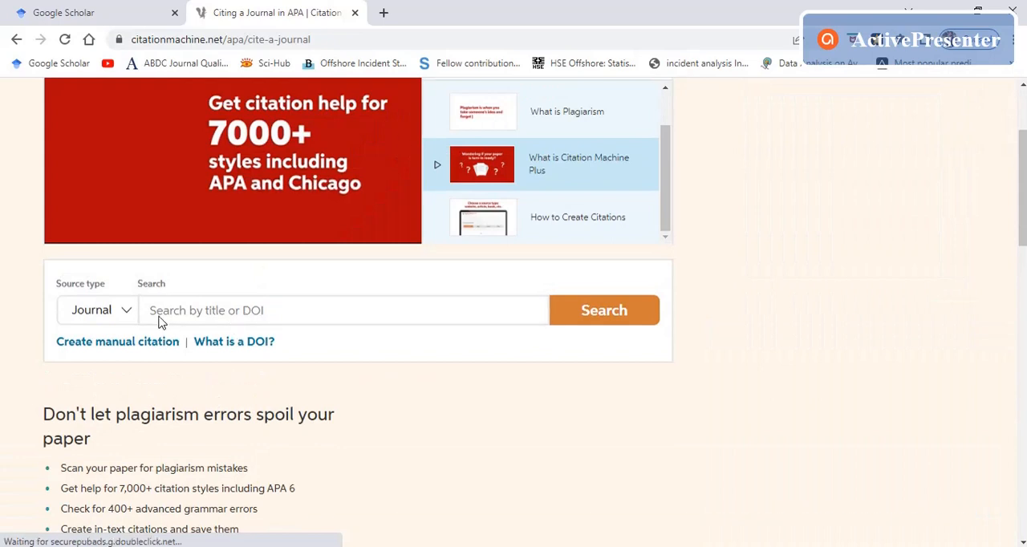
# Step: Copy the DOI 10.1205/psep.05113 of reference 2 from the Word manuscript and search for that journal article in Citation Machine
pyautogui.click(214, 309)
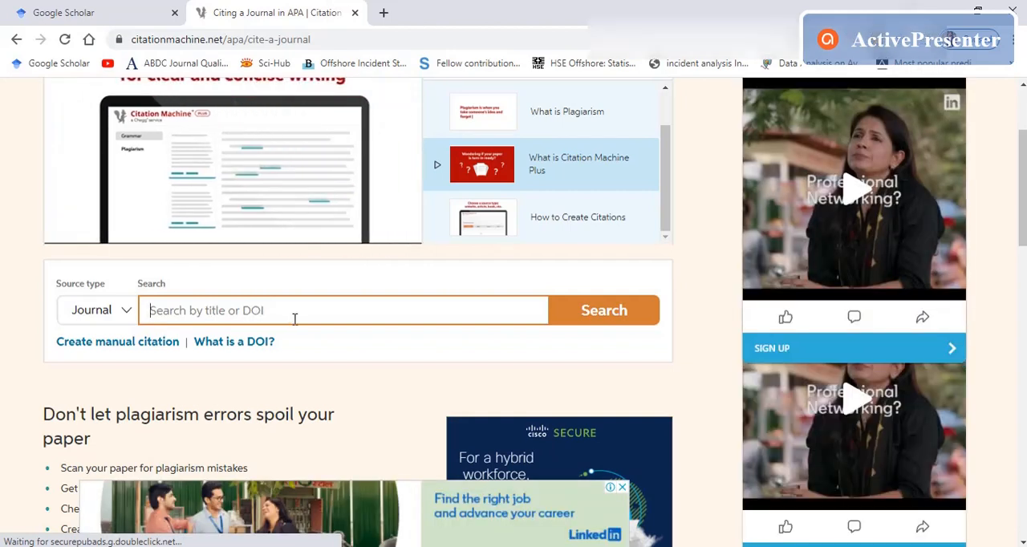
pyautogui.hotkey('alt', 'Tab')
pyautogui.click(458, 381)
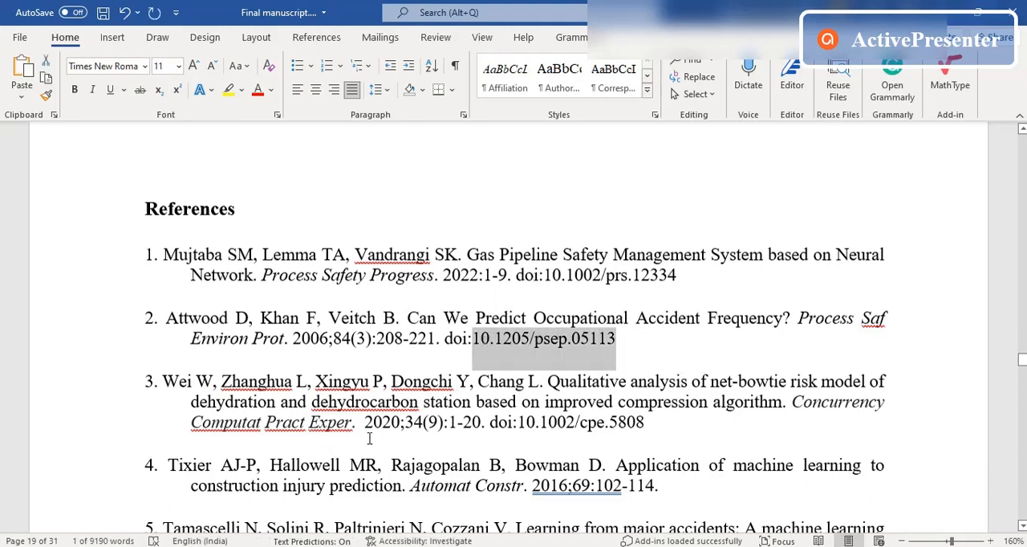
pyautogui.hotkey('alt', 'Tab')
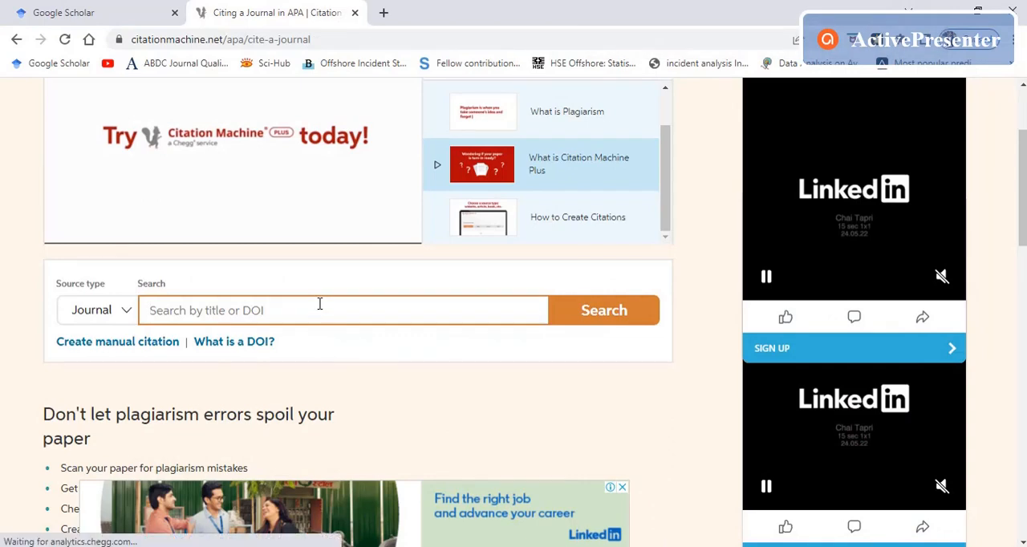
pyautogui.click(603, 315)
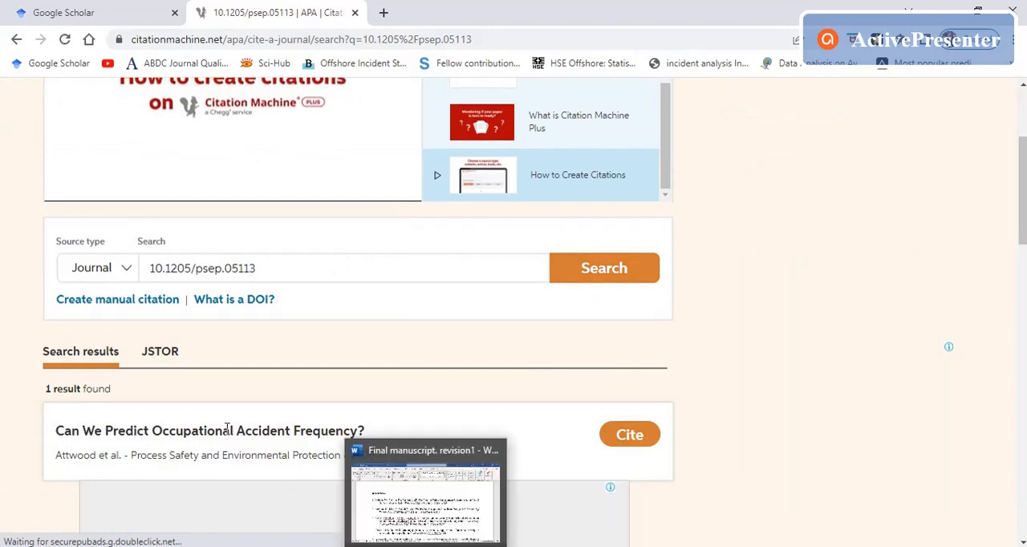
# Step: Compare the title and journal details of the search result with reference 2 in the Word manuscript
pyautogui.scroll(-3, 135, 351)
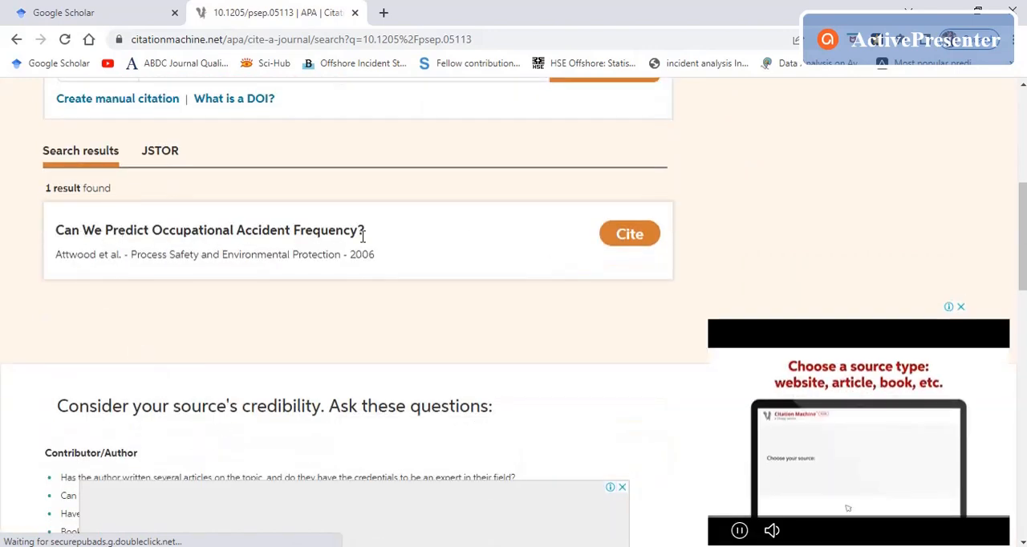
pyautogui.hotkey('alt', 'Tab')
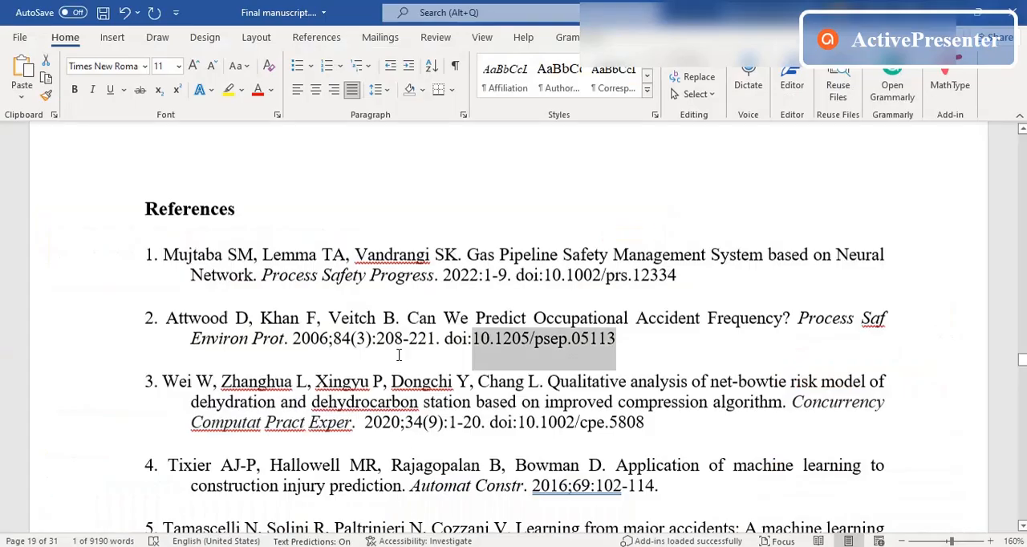
pyautogui.click(397, 351)
pyautogui.moveTo(449, 318); pyautogui.dragTo(616, 338)
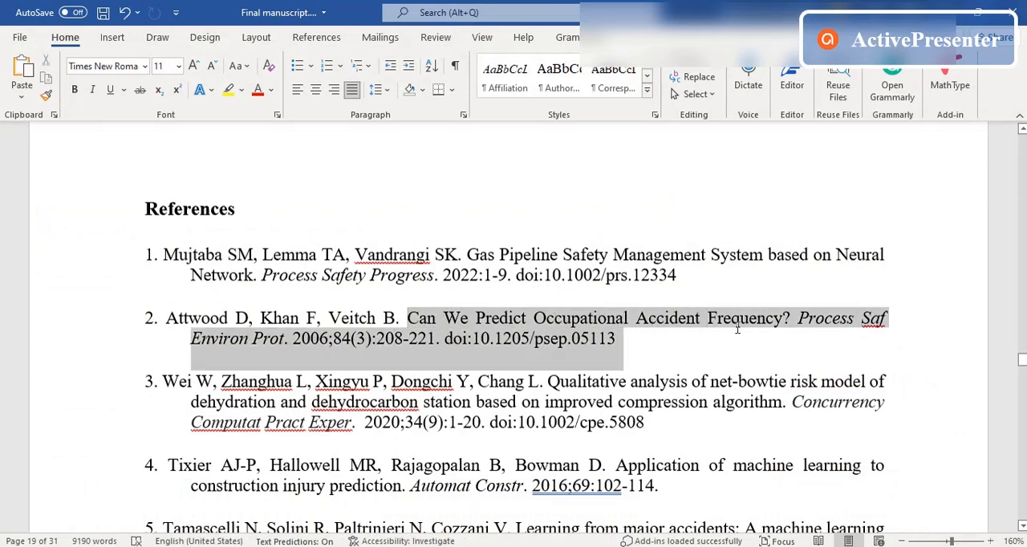
pyautogui.press('Right')
# Step: Cite the result "Can We Predict Occupational Accident Frequency?" and continue past the found details to the citation form
pyautogui.hotkey('alt', 'Tab')
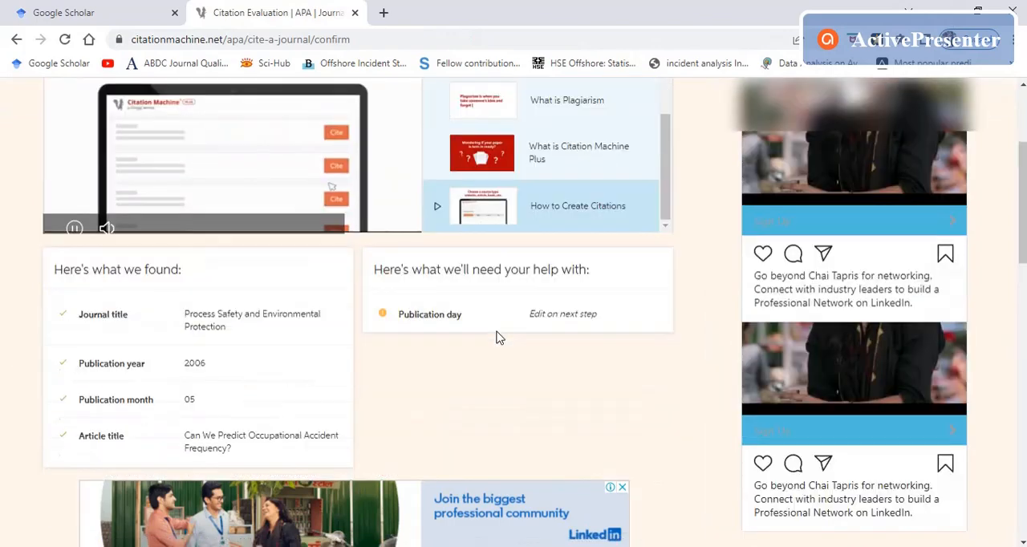
pyautogui.scroll(-3, 486, 331)
pyautogui.click(407, 333)
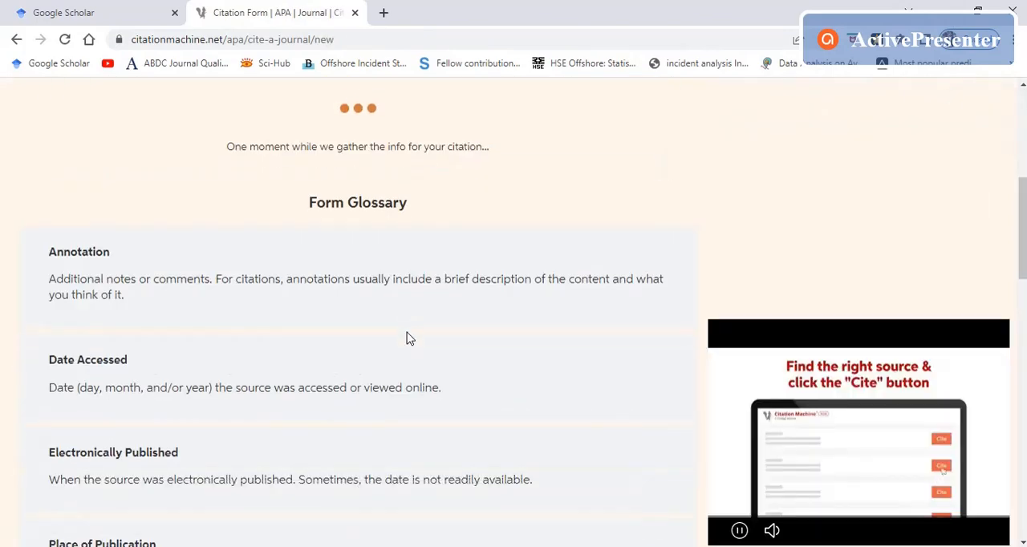
# Step: Review the prefilled contributors, journal title, volume, issue, publication date and pages for reference 2, leaving the day and month blank
pyautogui.scroll(-3, 407, 338)
pyautogui.scroll(-3, 256, 201)
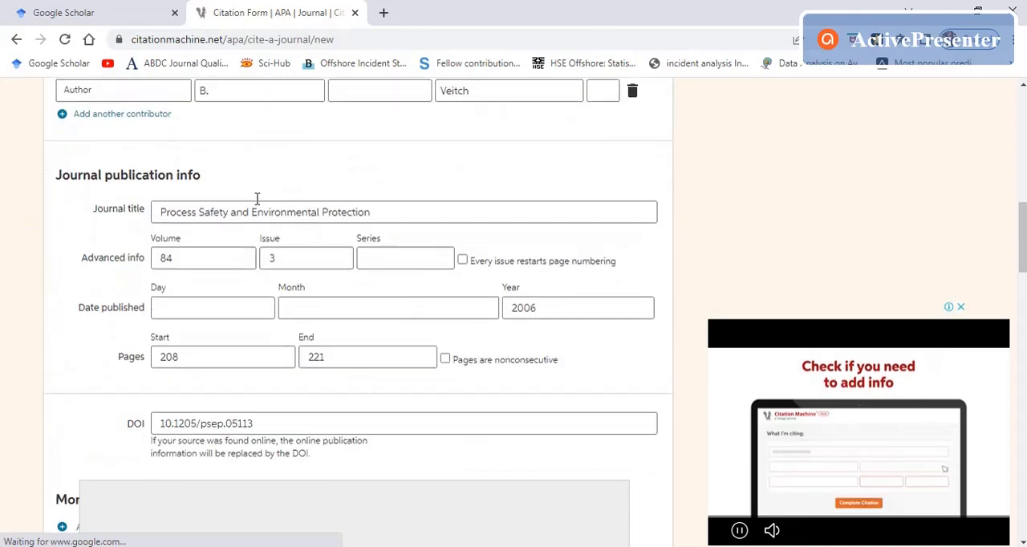
pyautogui.scroll(5, 298, 289)
pyautogui.scroll(-3, 348, 365)
pyautogui.scroll(-3, 356, 328)
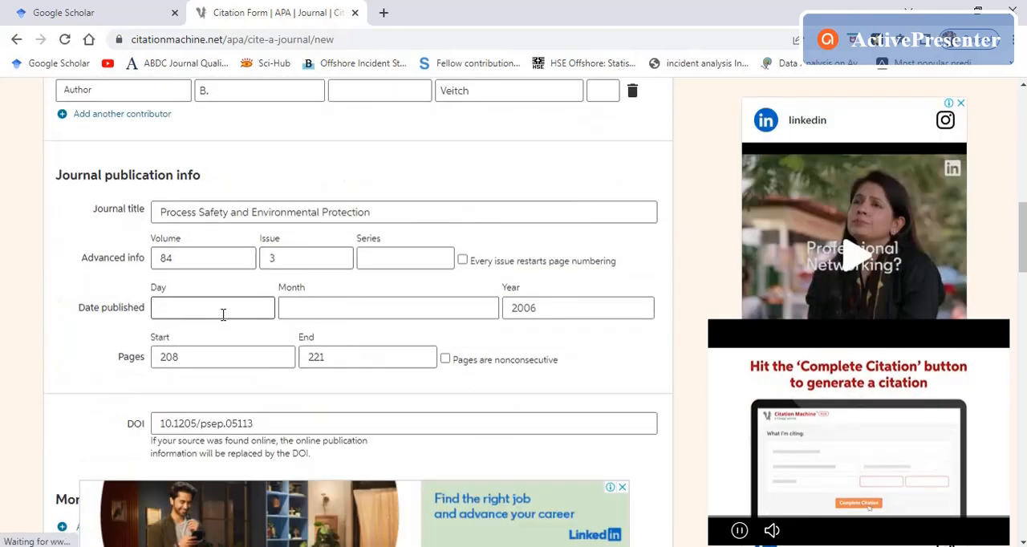
pyautogui.click(291, 316)
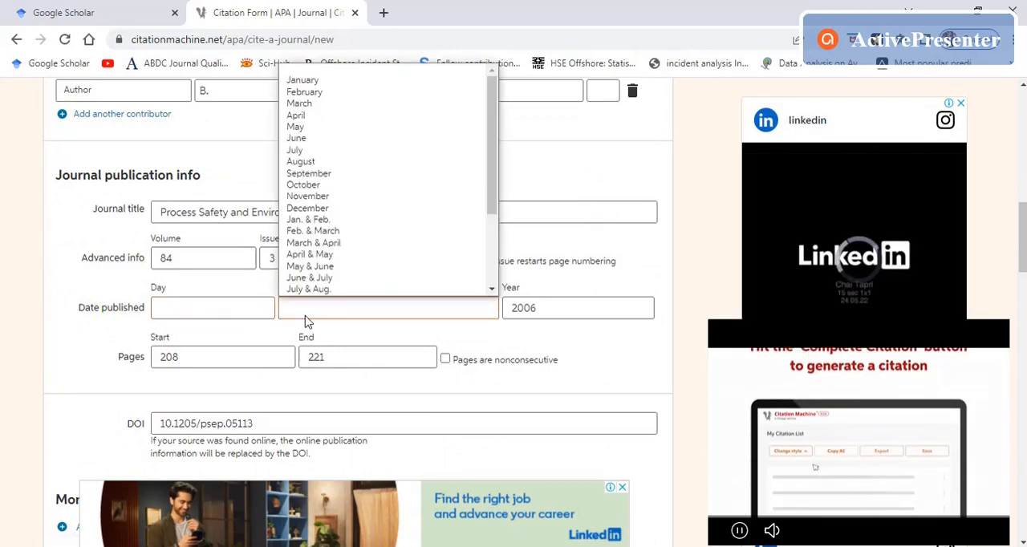
pyautogui.click(12, 322)
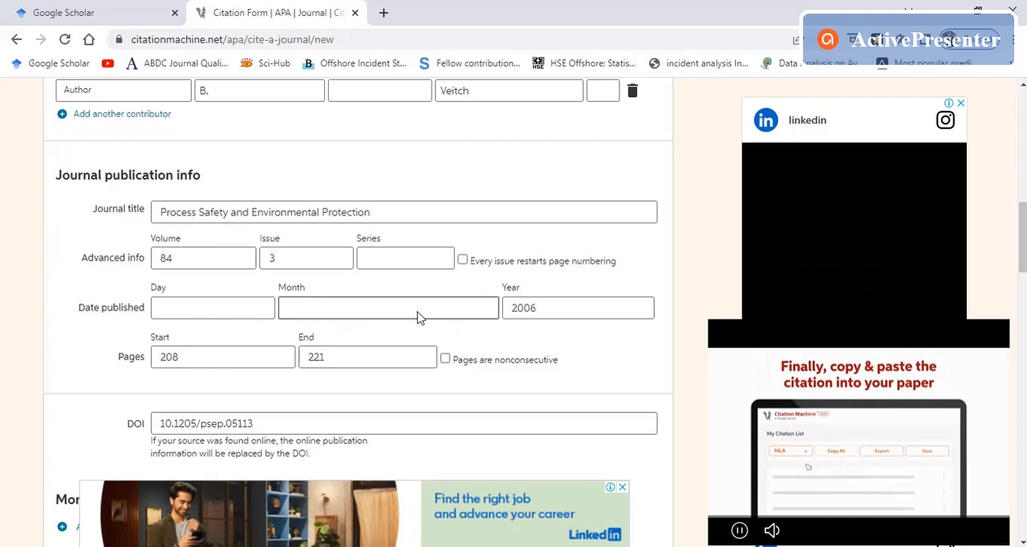
pyautogui.click(354, 358)
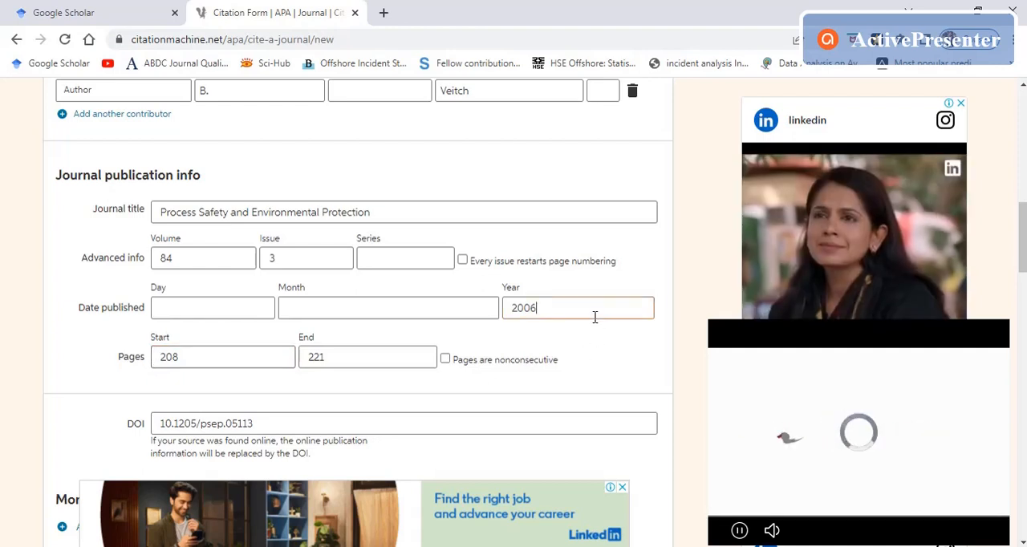
pyautogui.moveTo(571, 308); pyautogui.dragTo(492, 313)
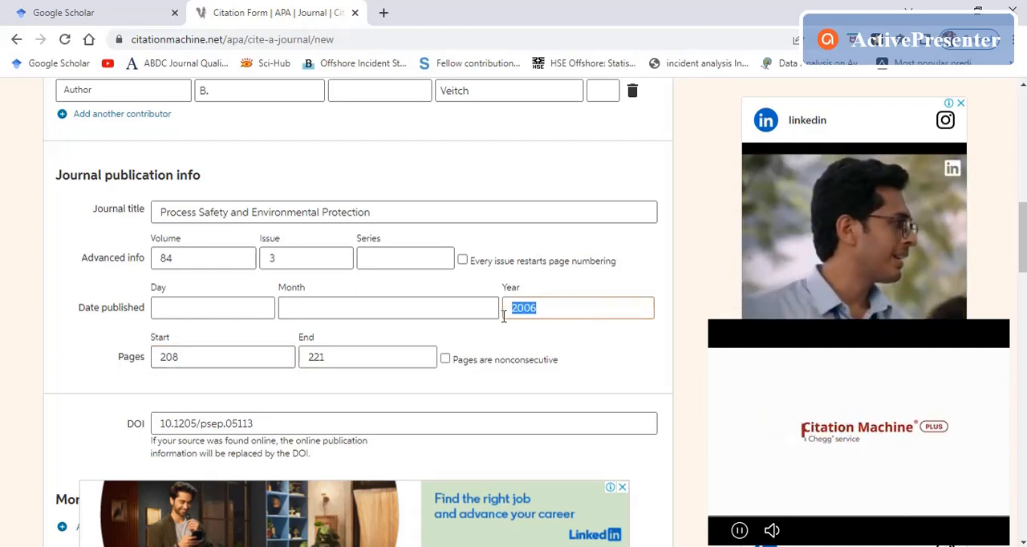
pyautogui.click(187, 380)
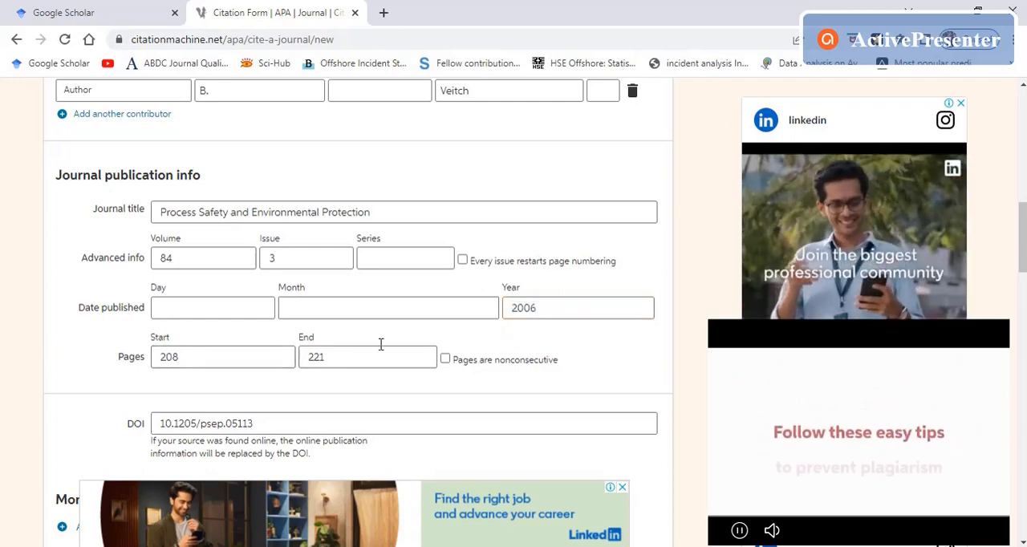
# Step: Complete the citation for reference 2 and choose the free sponsored message to continue citing
pyautogui.scroll(-3, 417, 329)
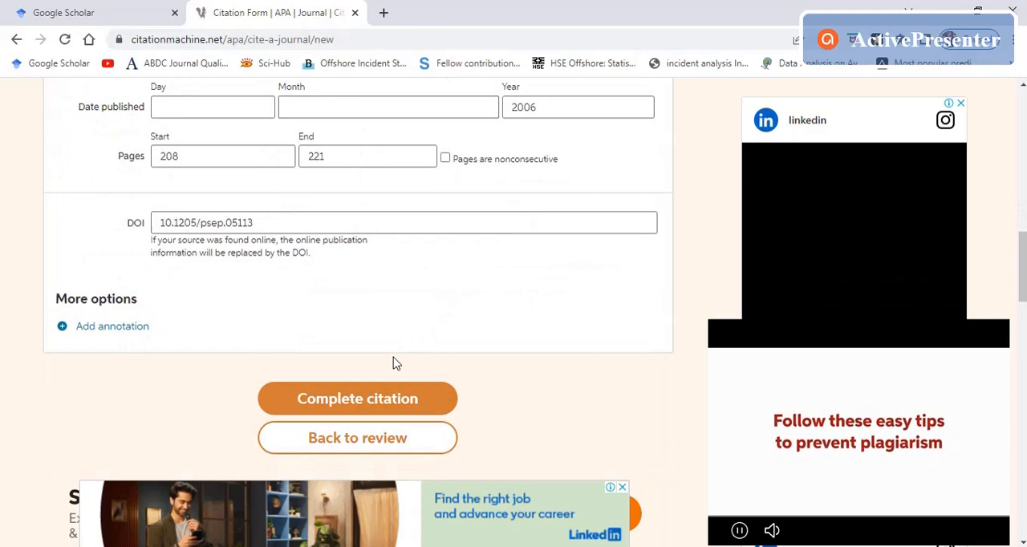
pyautogui.click(373, 400)
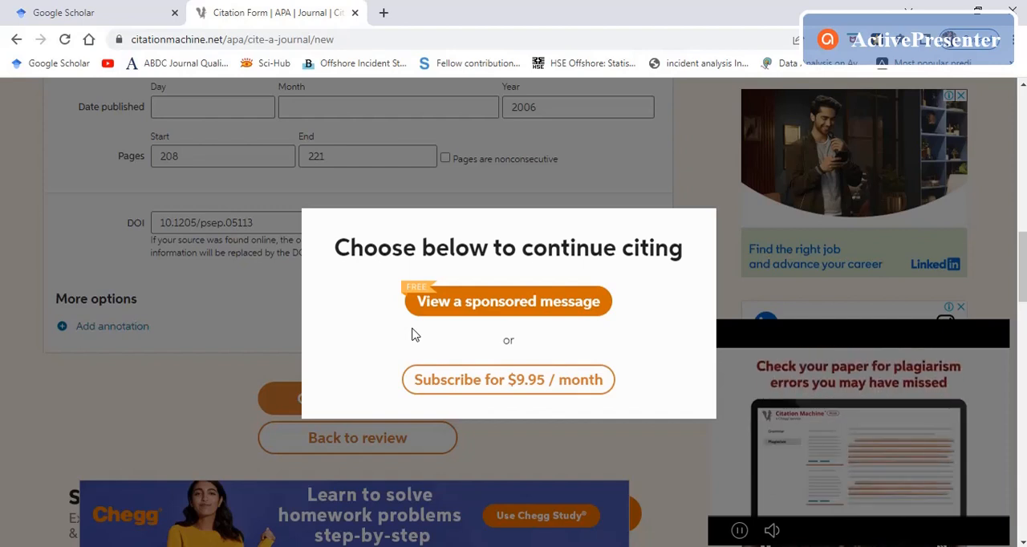
pyautogui.click(477, 313)
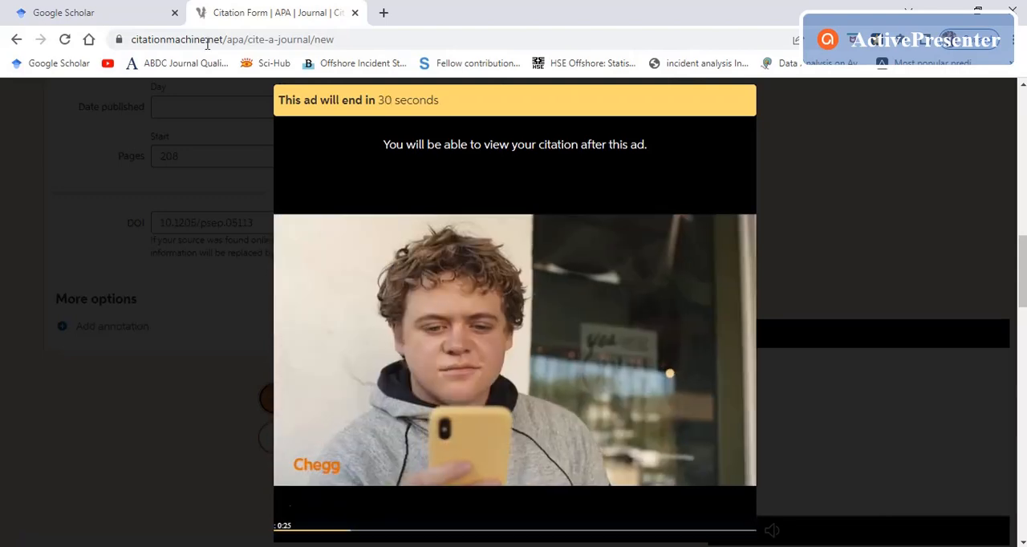
# Step: Search Google Scholar for "block chain technology in india" and open the paper "An Overview of Smart Contract and Use Cases in Blockchain Technology"
pyautogui.click(121, 7)
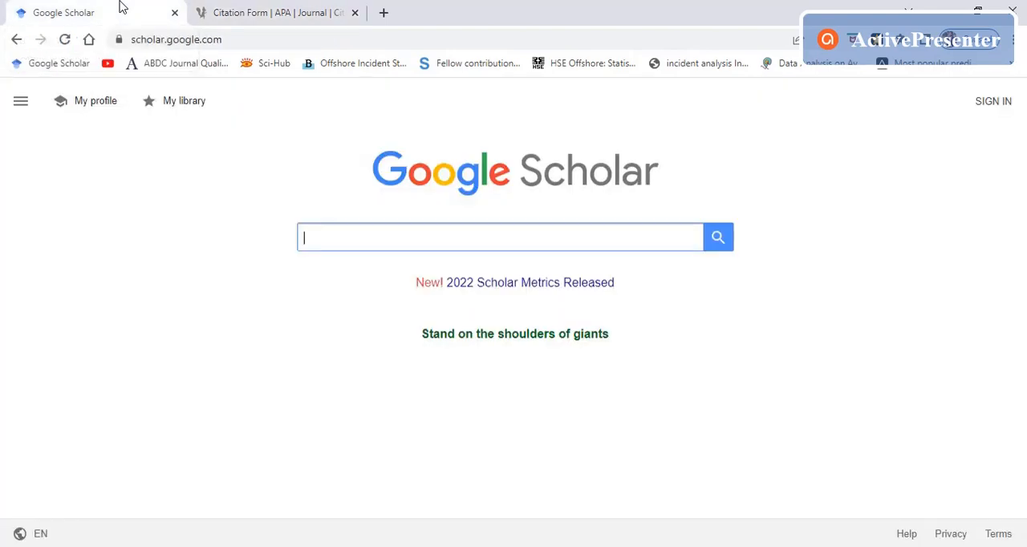
pyautogui.click(353, 248)
pyautogui.write('block chain')
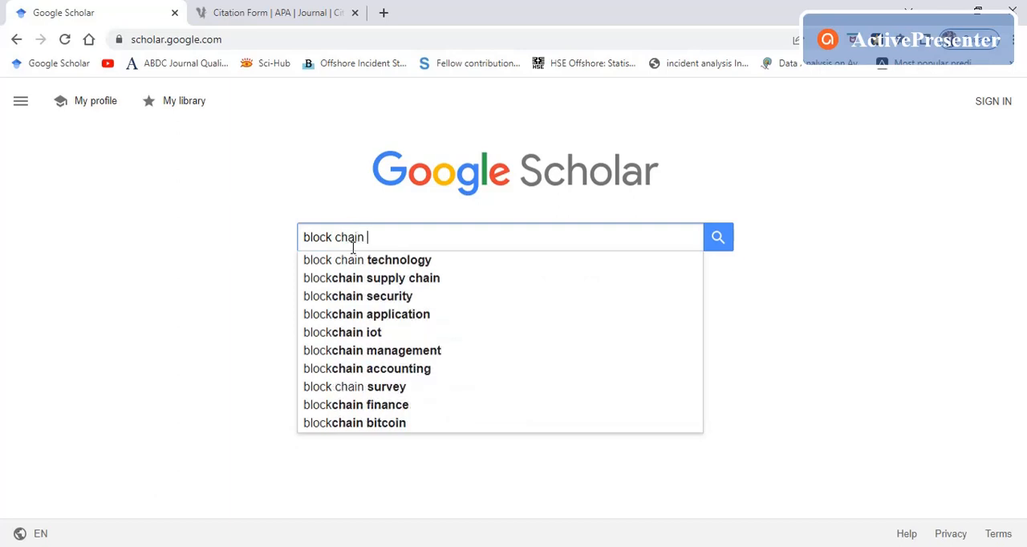
pyautogui.press('Down')
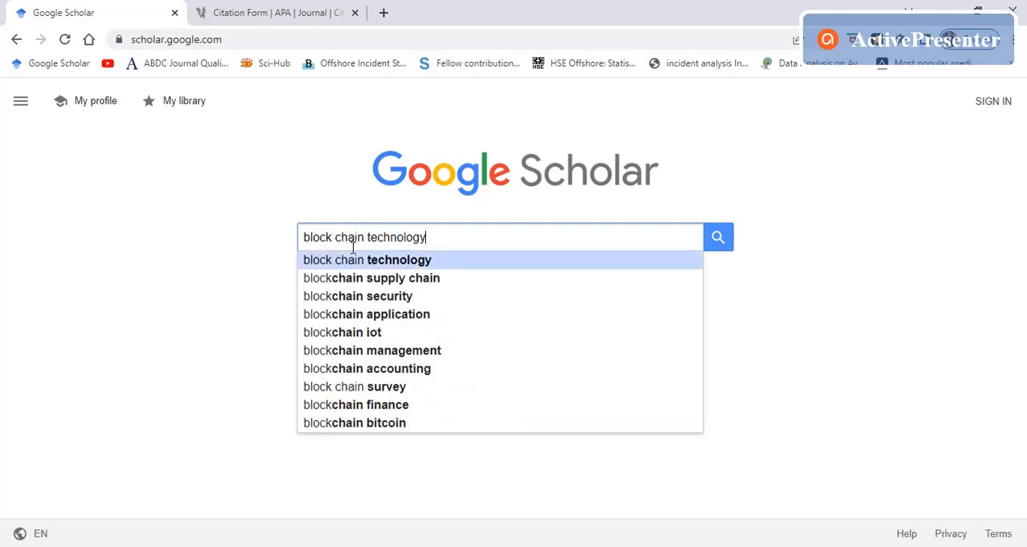
pyautogui.write('in india')
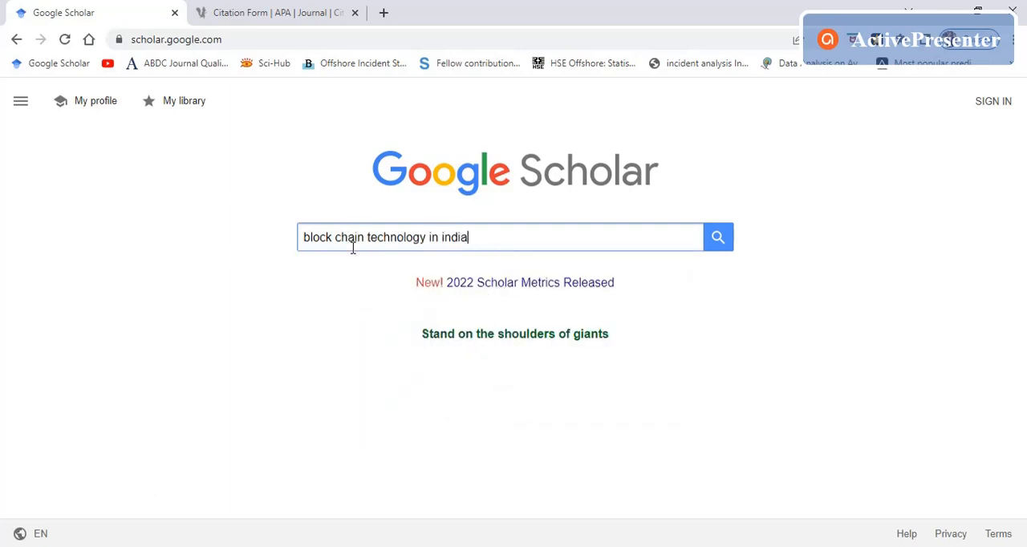
pyautogui.press('Return')
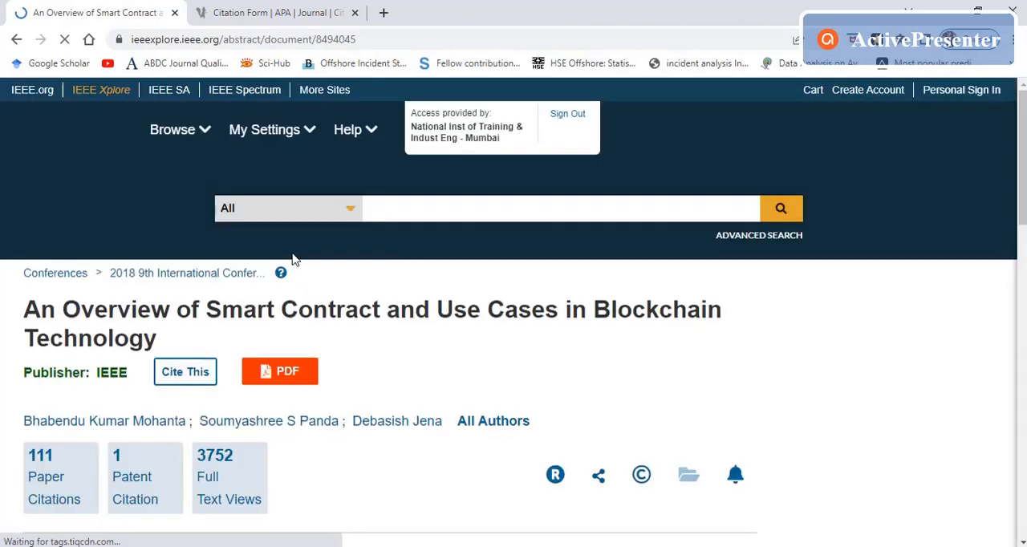
# Step: Review the abstract, conference details and introduction of the smart contract paper on IEEE Xplore, accepting the cookie notice
pyautogui.scroll(-3, 293, 259)
pyautogui.scroll(-3, 293, 260)
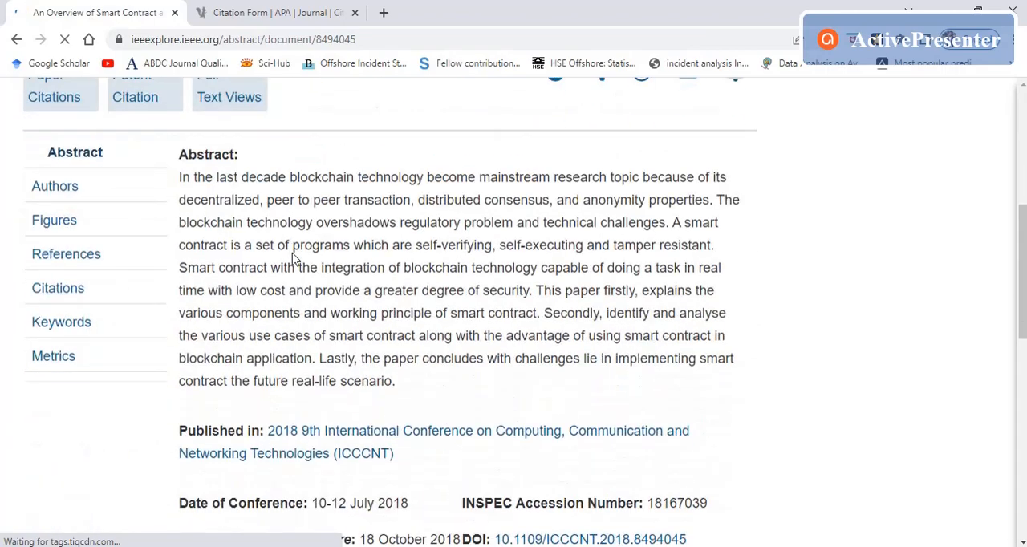
pyautogui.scroll(-3, 292, 259)
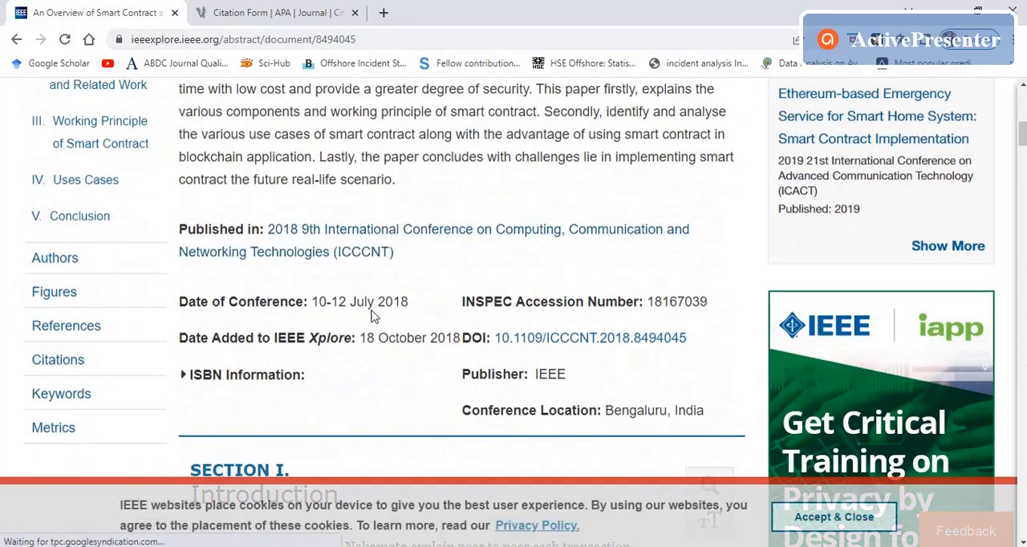
pyautogui.scroll(-5, 374, 309)
pyautogui.click(856, 526)
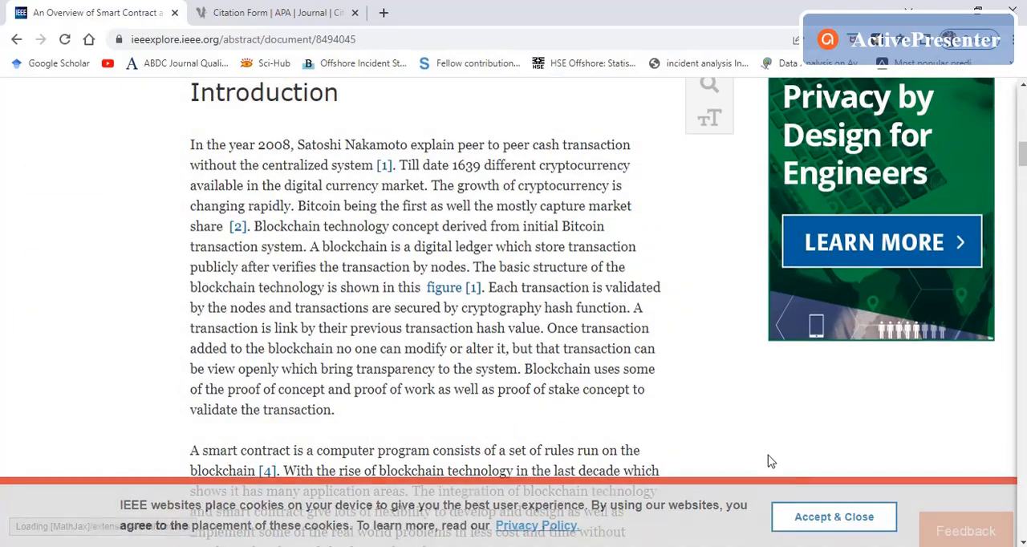
pyautogui.scroll(3, 495, 362)
pyautogui.scroll(3, 495, 363)
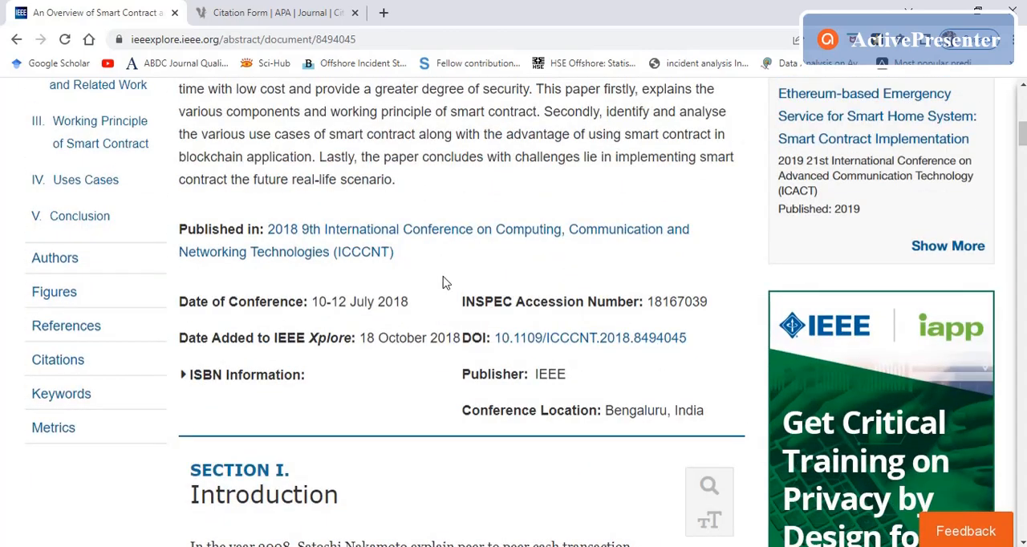
pyautogui.scroll(5, 445, 282)
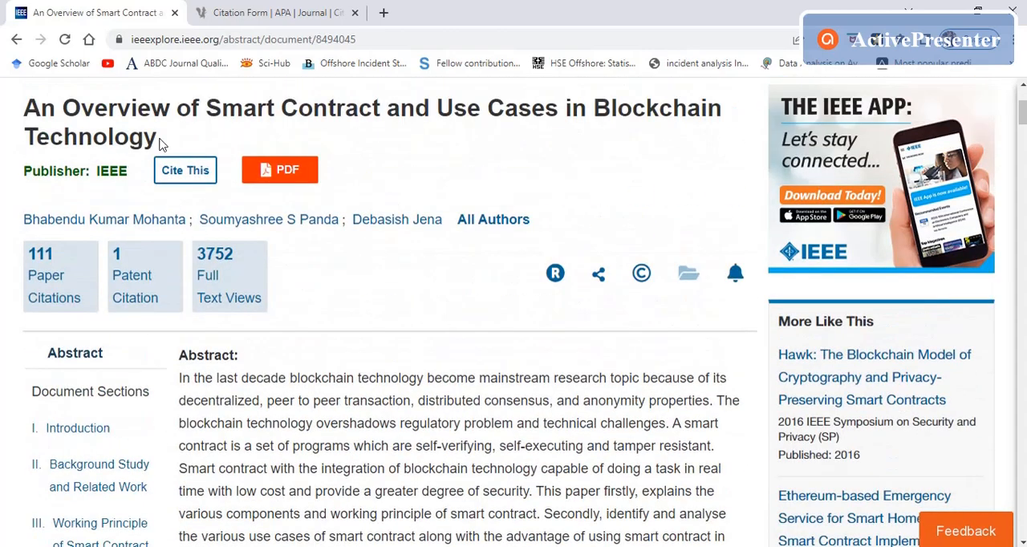
# Step: Copy the paper's full title, "An Overview of Smart Contract and Use Cases in Blockchain Technology"
pyautogui.moveTo(68, 128); pyautogui.dragTo(34, 115)
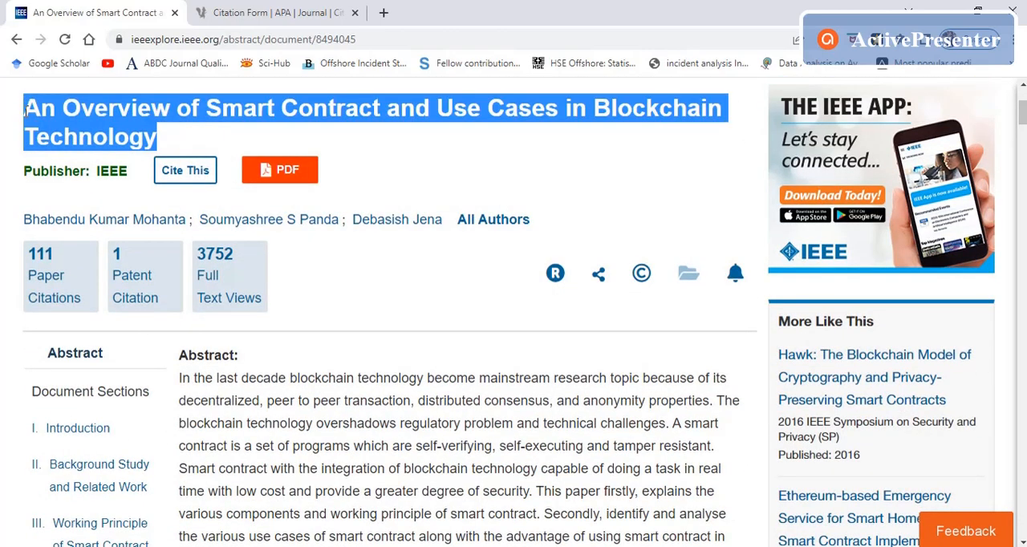
pyautogui.rightClick(34, 112)
pyautogui.click(64, 129)
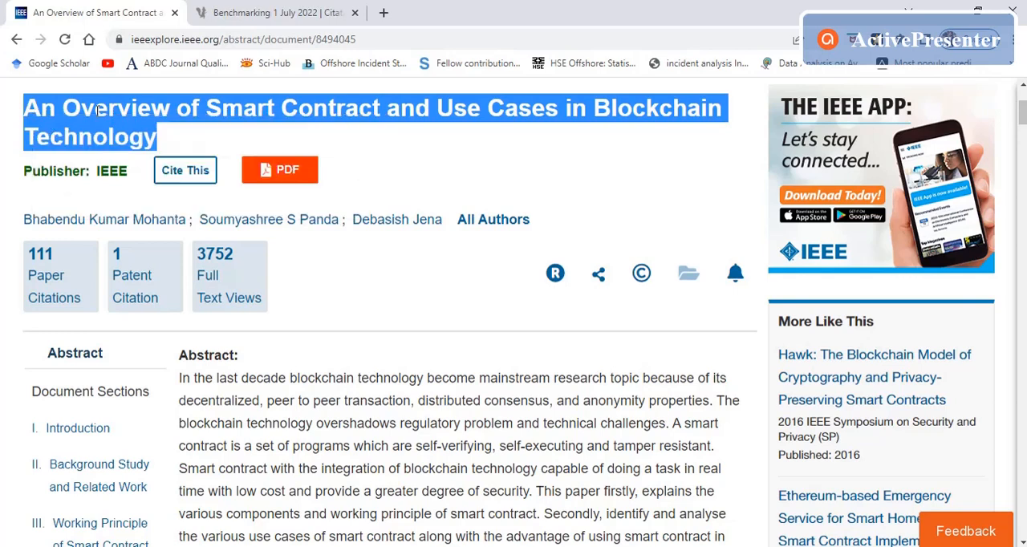
# Step: Return to the "Benchmarking 1 July 2022" list in Citation Machine and start a new citation with Book as the source
pyautogui.click(336, 7)
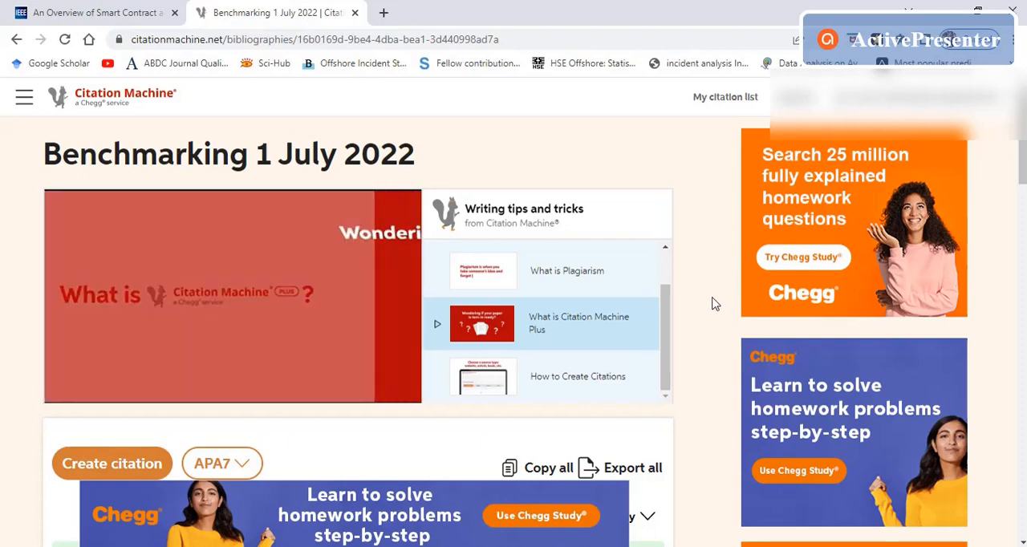
pyautogui.scroll(-3, 714, 304)
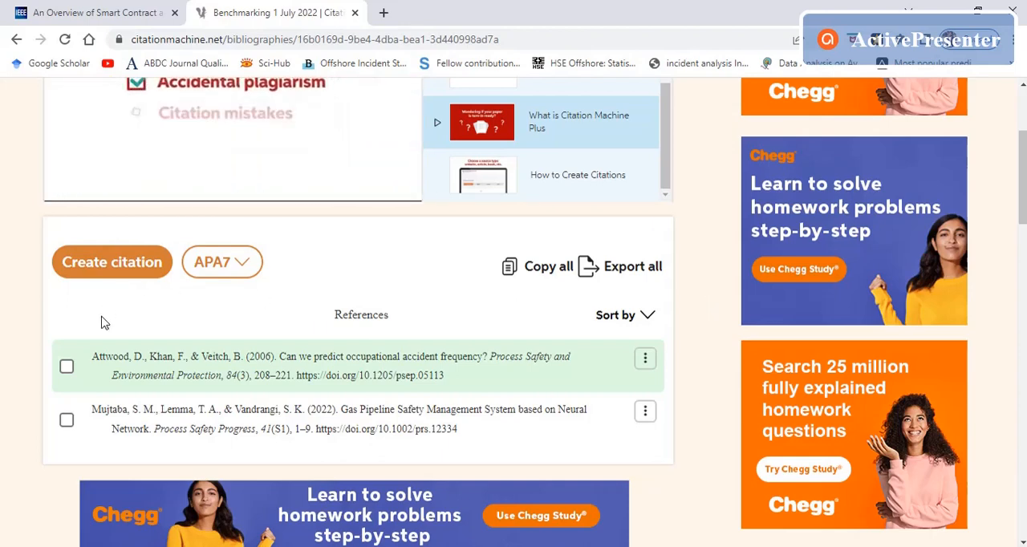
pyautogui.moveTo(146, 419)
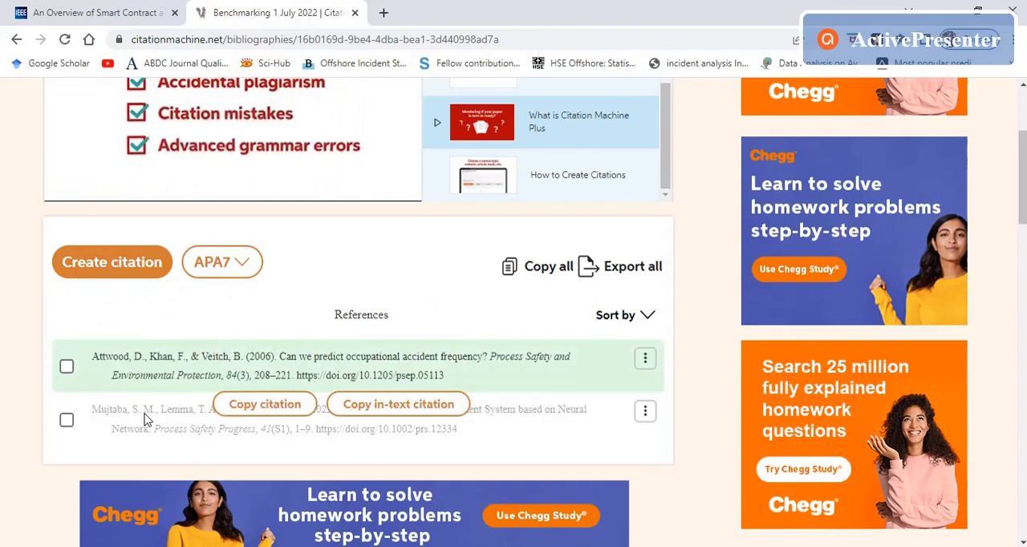
pyautogui.click(122, 271)
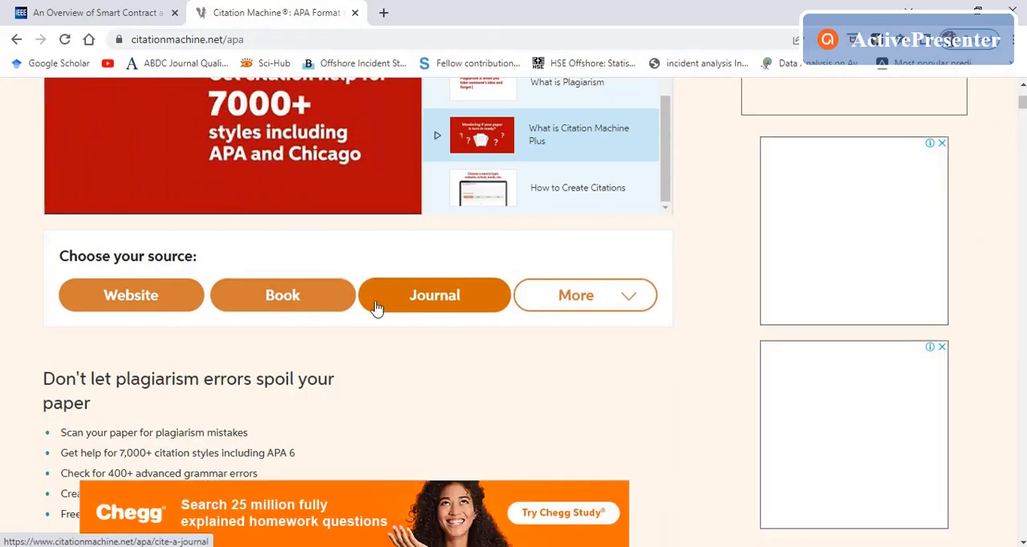
pyautogui.click(282, 297)
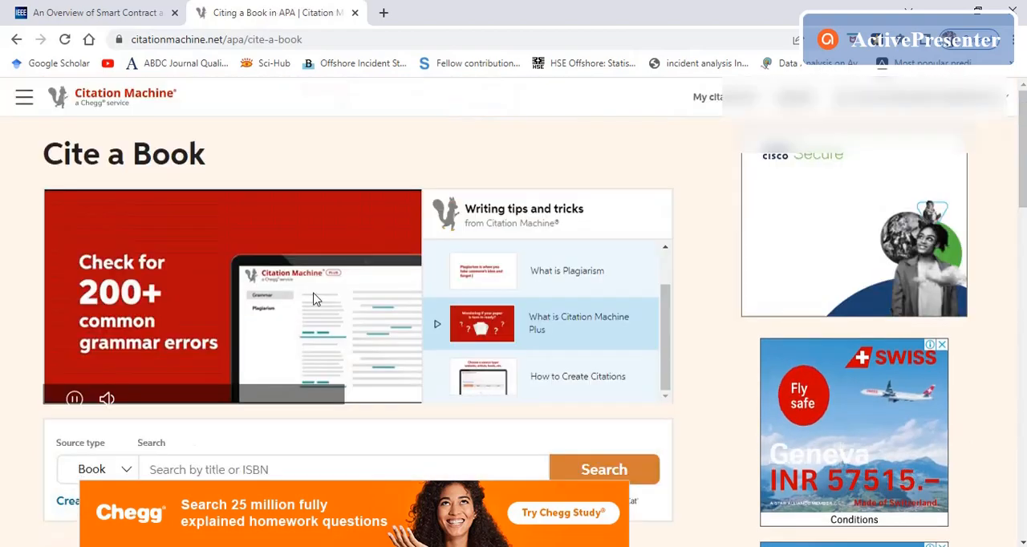
pyautogui.scroll(-2, 245, 335)
pyautogui.click(179, 275)
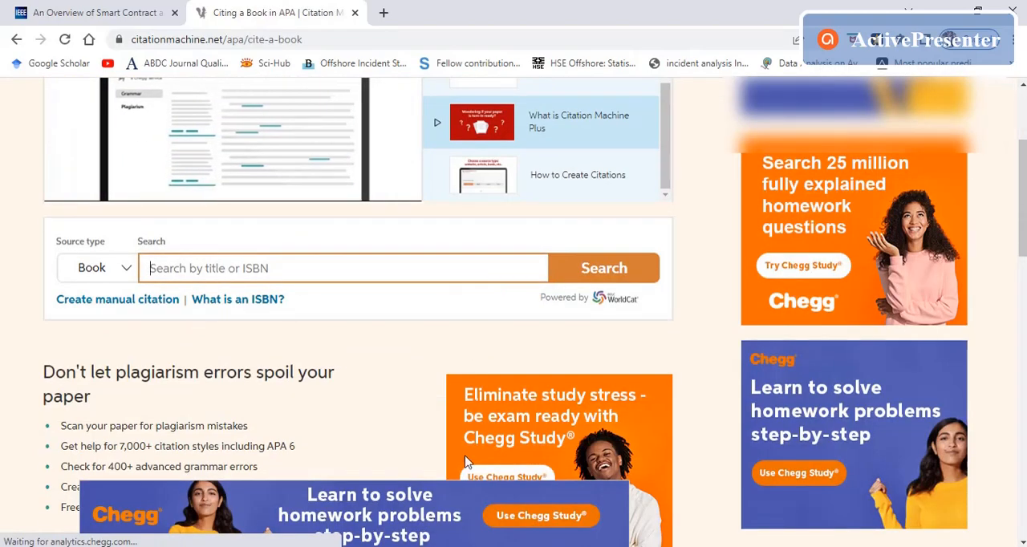
# Step: Switch to the Word manuscript and copy reference 52's book title, "Foundations of safety science: A century of understanding accidents and disasters"
pyautogui.moveTo(426, 545)
pyautogui.click(426, 501)
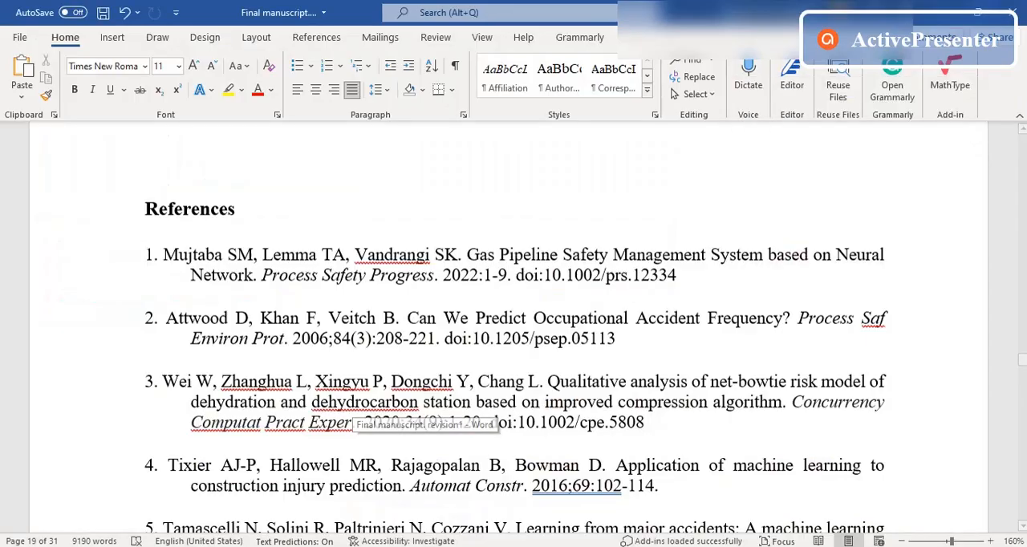
pyautogui.scroll(-3, 446, 353)
pyautogui.click(450, 353)
pyautogui.scroll(-20, 450, 353)
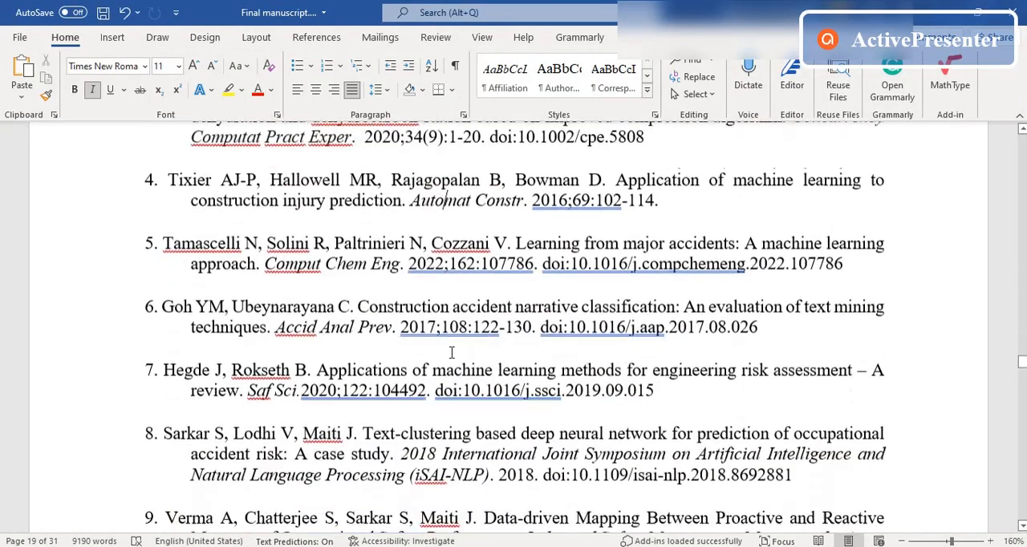
pyautogui.scroll(-20, 451, 353)
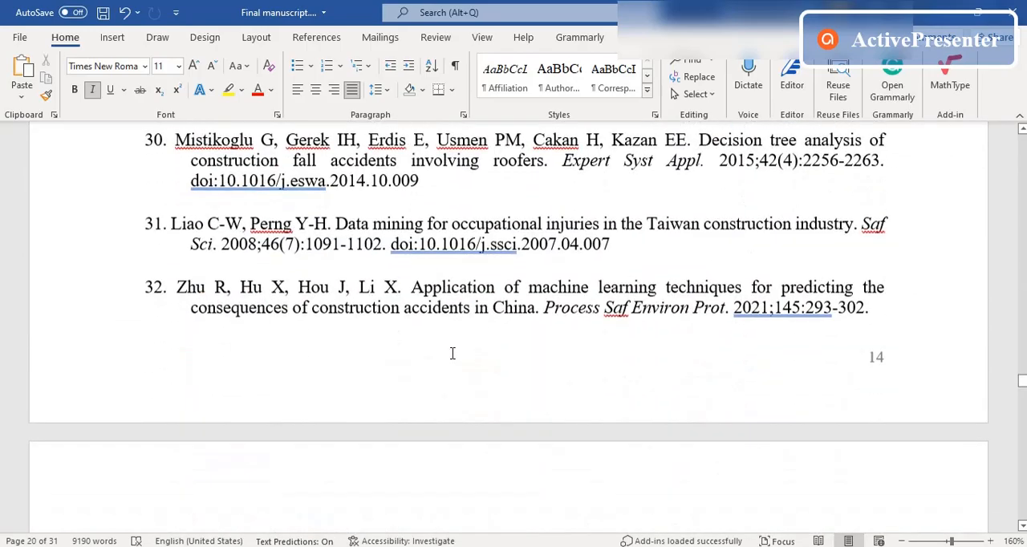
pyautogui.scroll(-20, 452, 353)
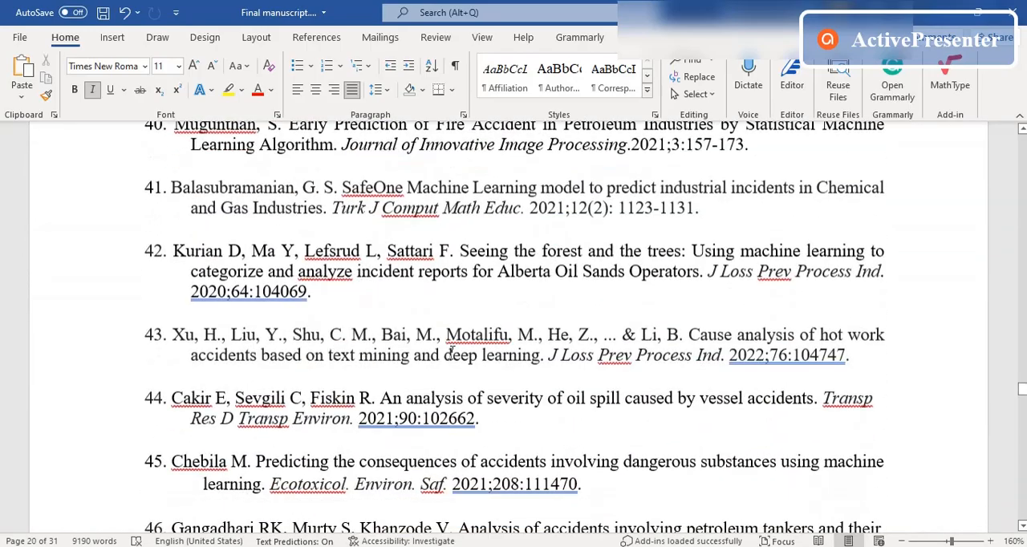
pyautogui.scroll(-10, 452, 353)
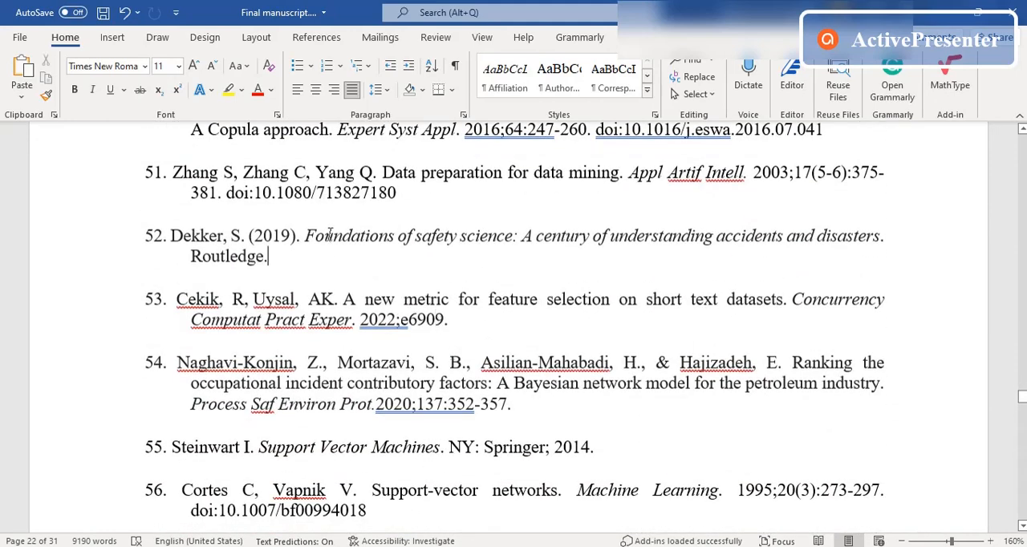
pyautogui.moveTo(308, 235); pyautogui.dragTo(842, 236)
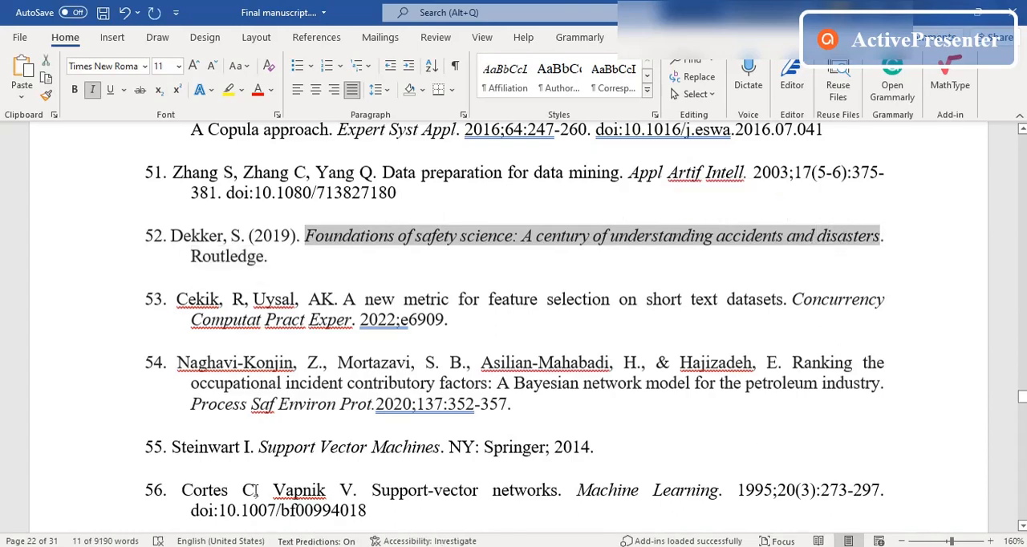
# Step: Search Citation Machine's books for the copied title, then check reference 52 in the Word manuscript and come back to the results
pyautogui.hotkey('alt', 'Tab')
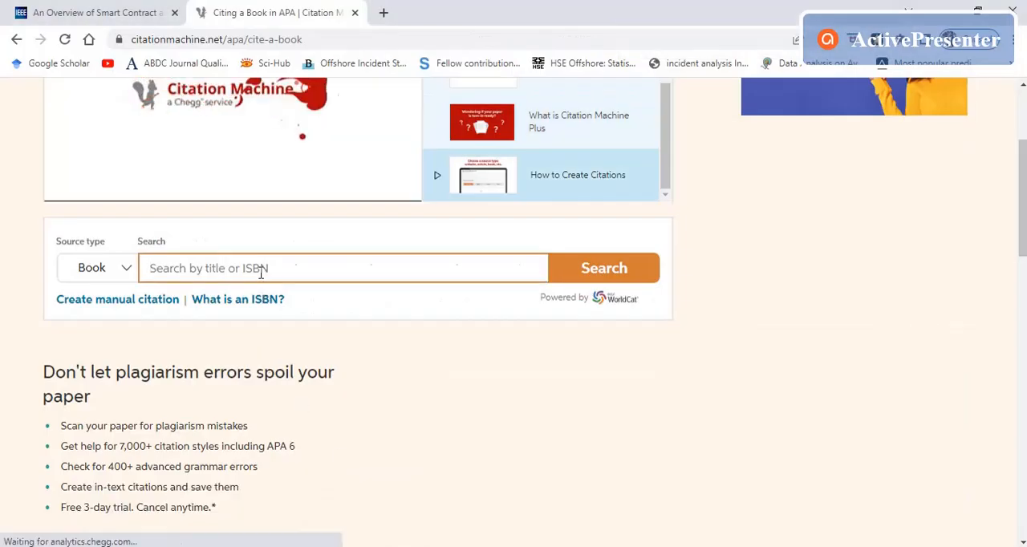
pyautogui.hotkey('ctrl', 'v')
pyautogui.click(609, 285)
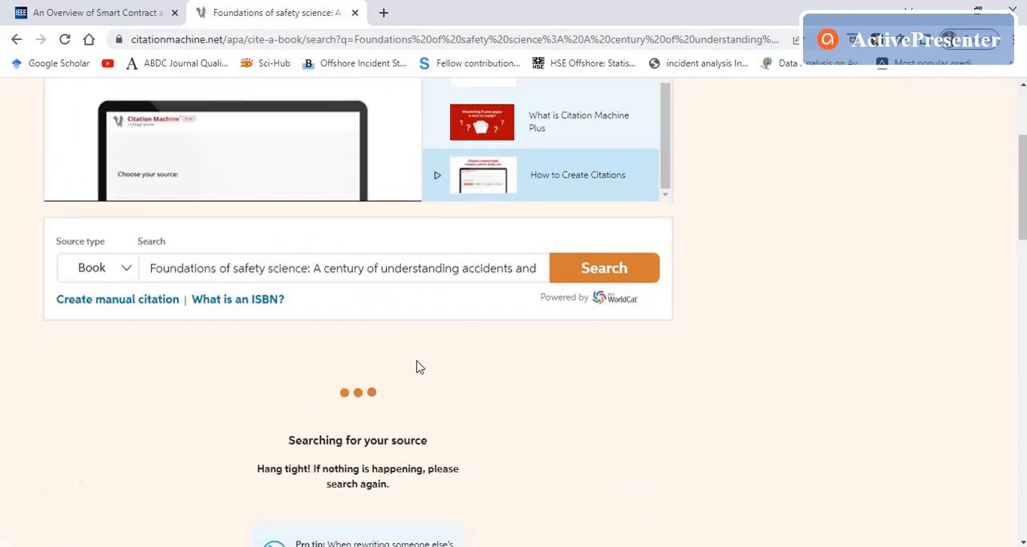
pyautogui.click(422, 546)
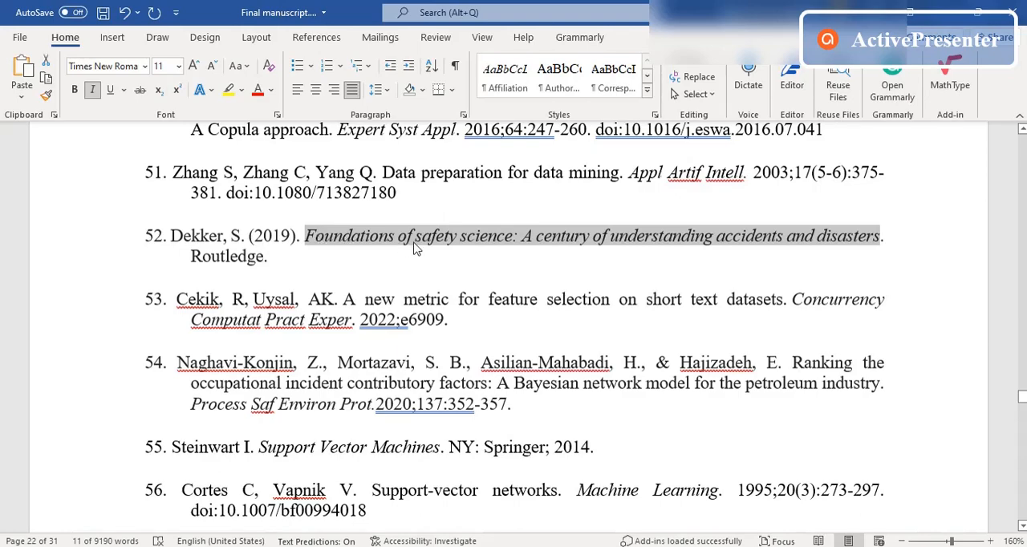
pyautogui.click(385, 546)
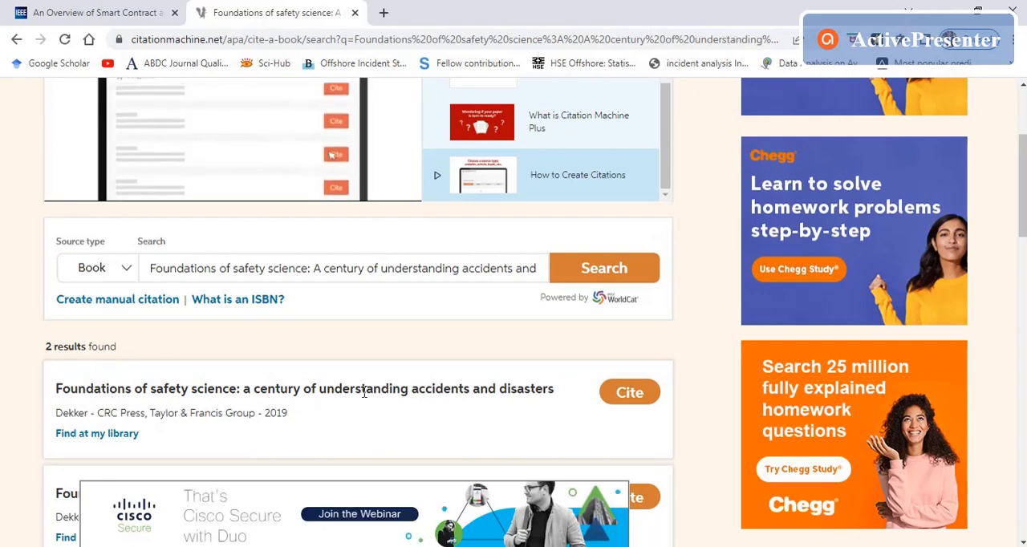
# Step: Cite the 2019 CRC Press result "Foundations of safety science" and continue past the found details to the citation form
pyautogui.click(616, 392)
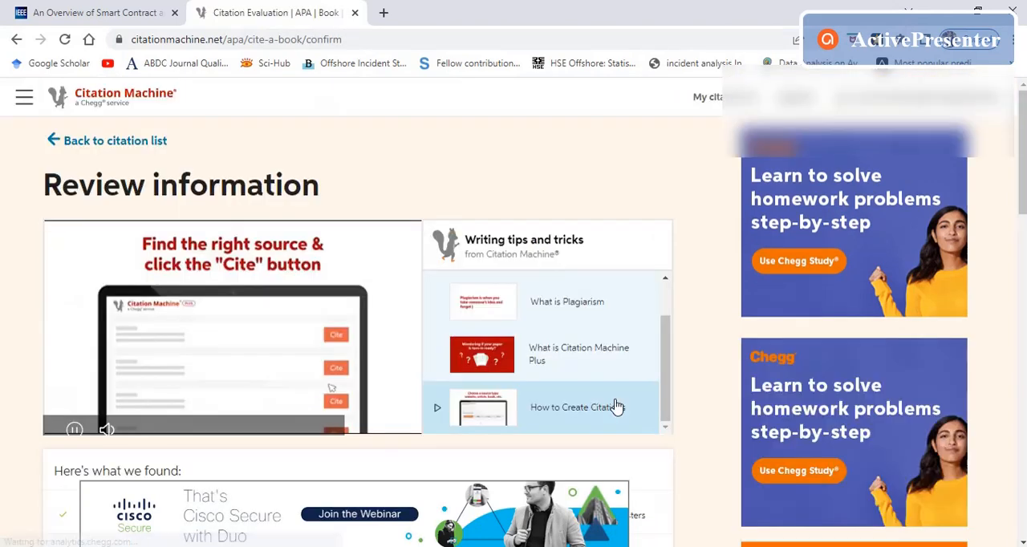
pyautogui.scroll(-5, 613, 404)
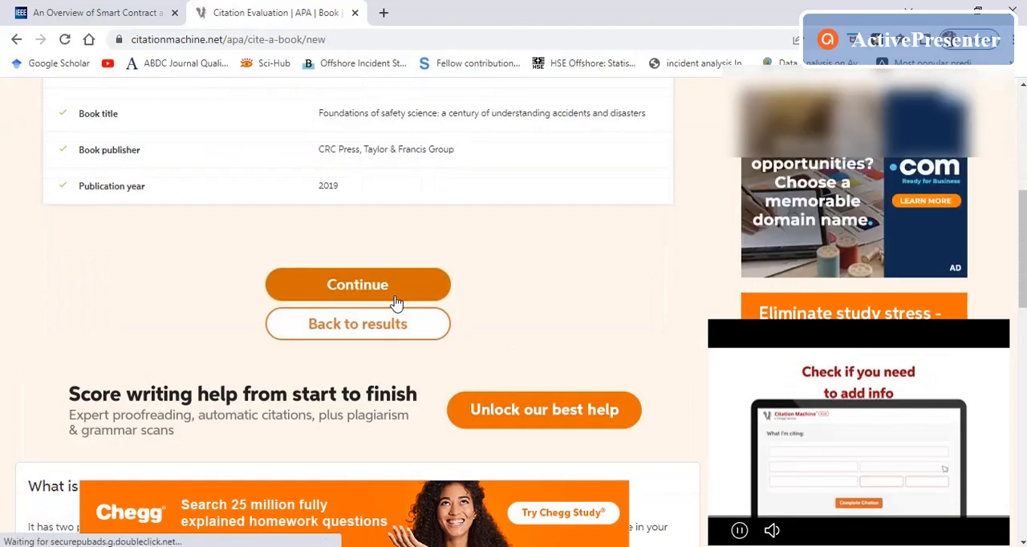
pyautogui.click(394, 295)
# Step: Compare the options for the cited part of the book and keep "The whole book"
pyautogui.scroll(-5, 396, 303)
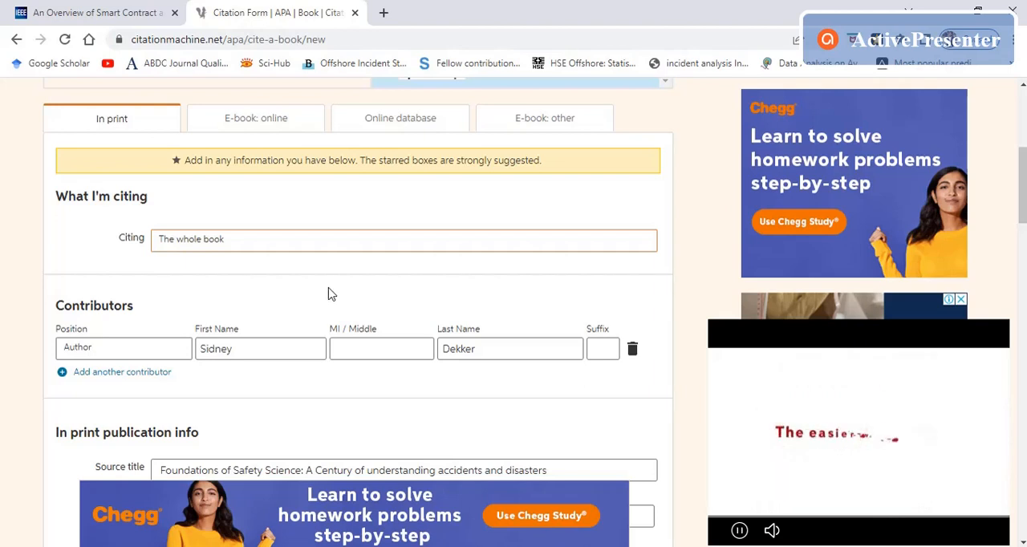
pyautogui.click(252, 250)
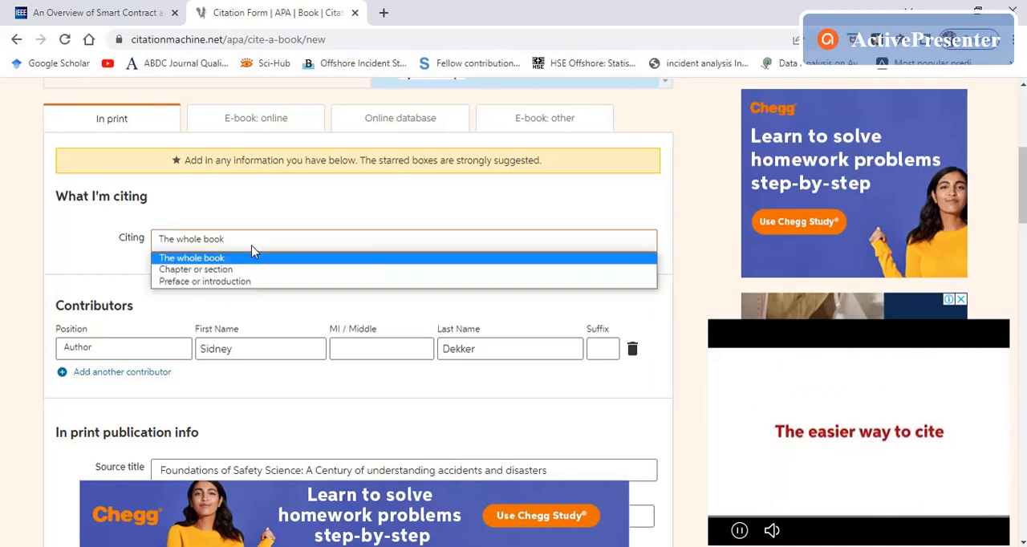
pyautogui.click(232, 259)
pyautogui.click(229, 247)
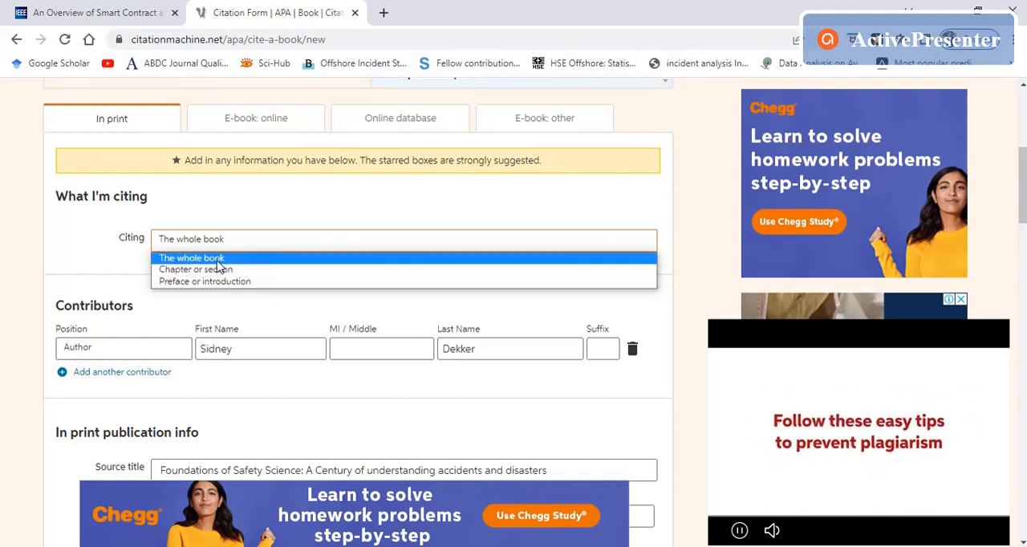
pyautogui.click(216, 259)
# Step: Complete the book citation and check its entry in the reference list
pyautogui.scroll(-5, 231, 271)
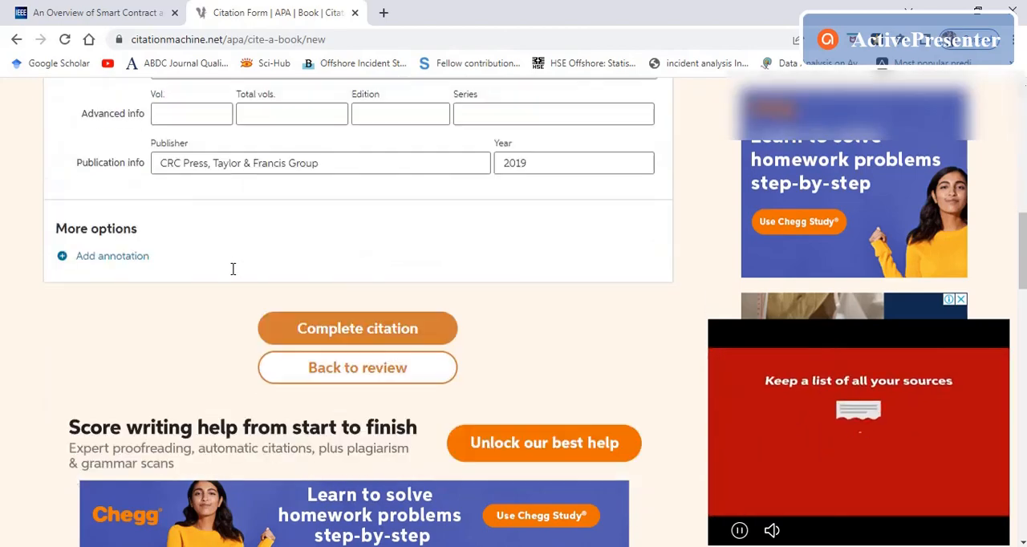
pyautogui.click(406, 328)
pyautogui.scroll(-3, 433, 317)
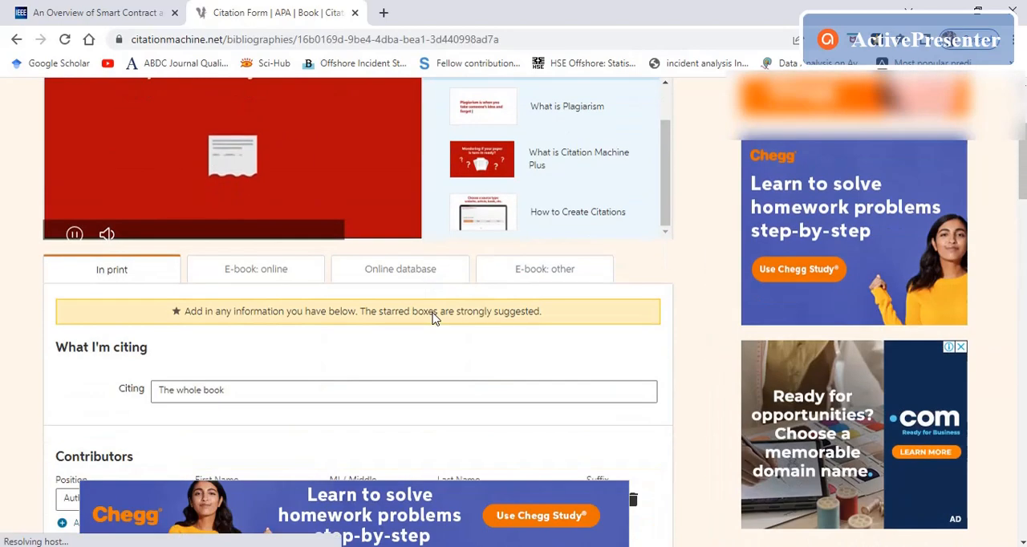
pyautogui.scroll(-3, 433, 315)
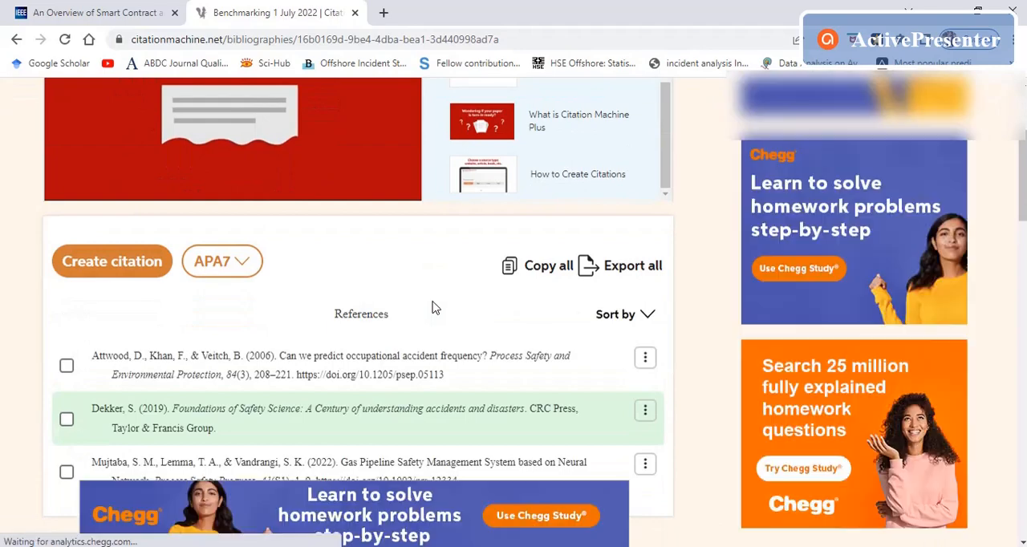
pyautogui.scroll(-3, 343, 321)
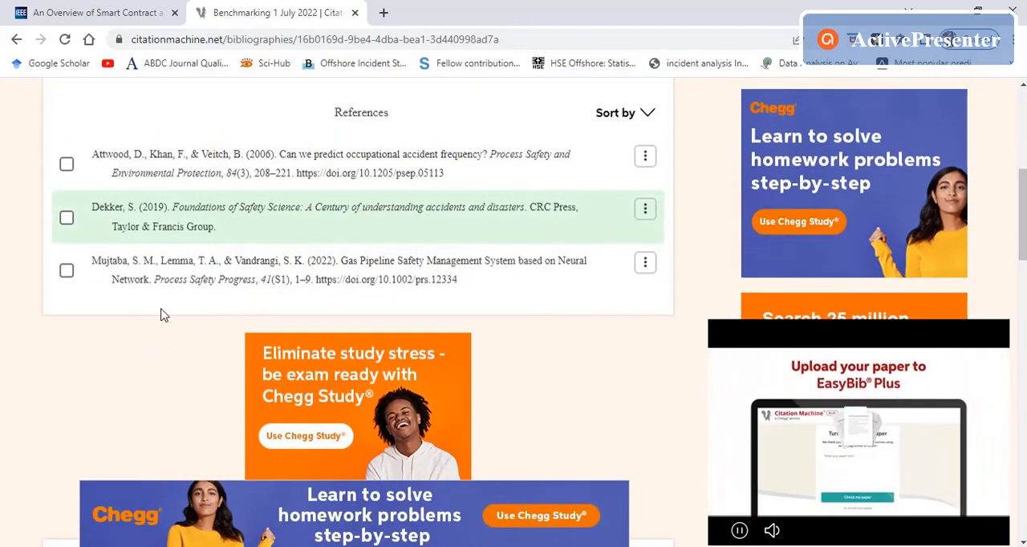
# Step: Start another citation from the "Benchmarking 1 July 2022" list to reach the choice of source type
pyautogui.scroll(3, 160, 315)
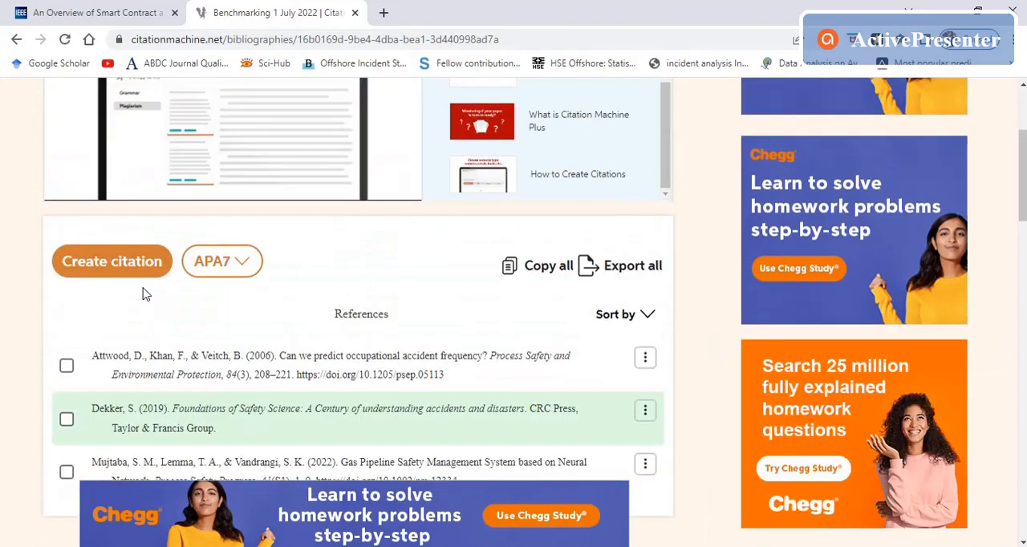
pyautogui.scroll(2, 152, 301)
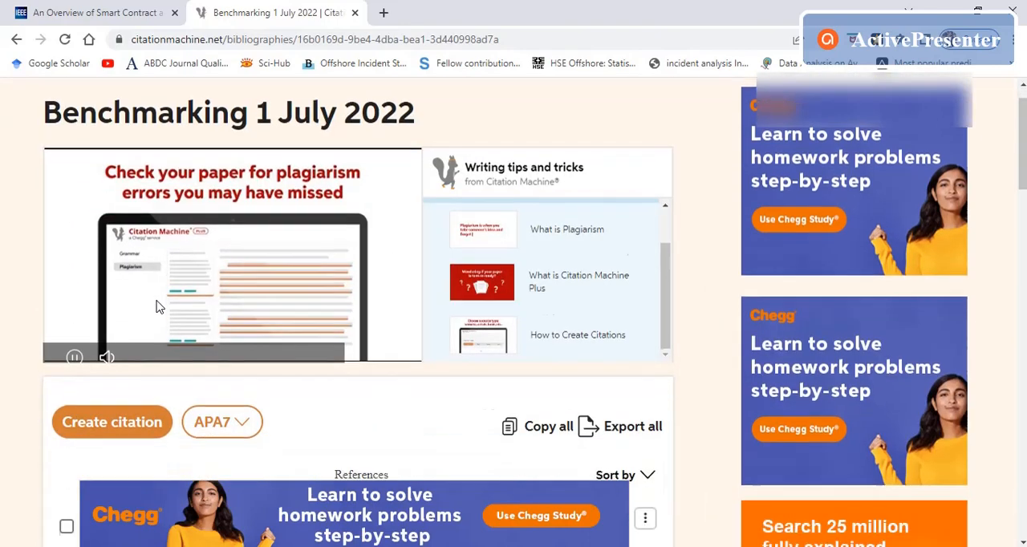
pyautogui.scroll(-1, 158, 306)
pyautogui.click(159, 306)
pyautogui.scroll(-2, 158, 307)
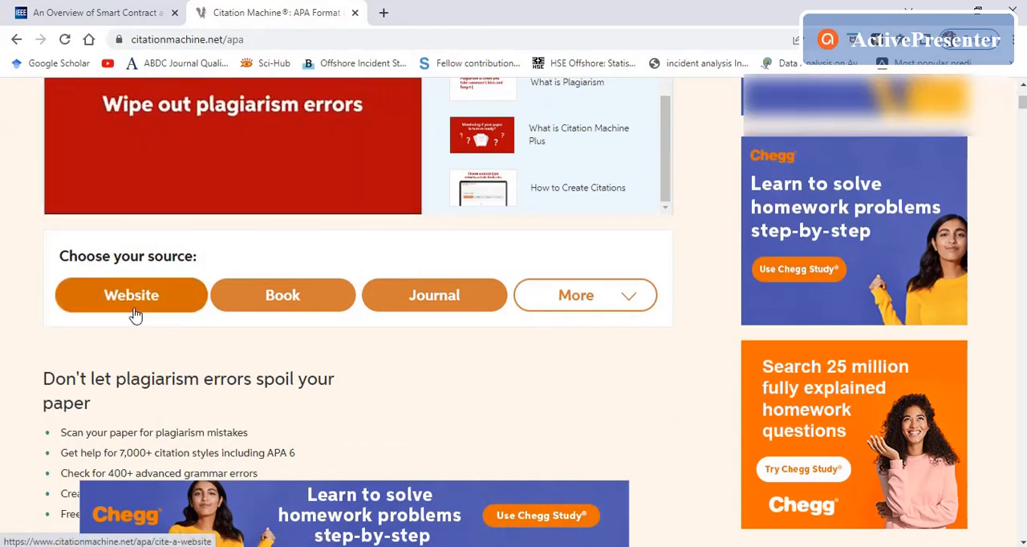
# Step: Choose Website as the source type for the new citation and get its keyword or URL search ready for input
pyautogui.click(135, 313)
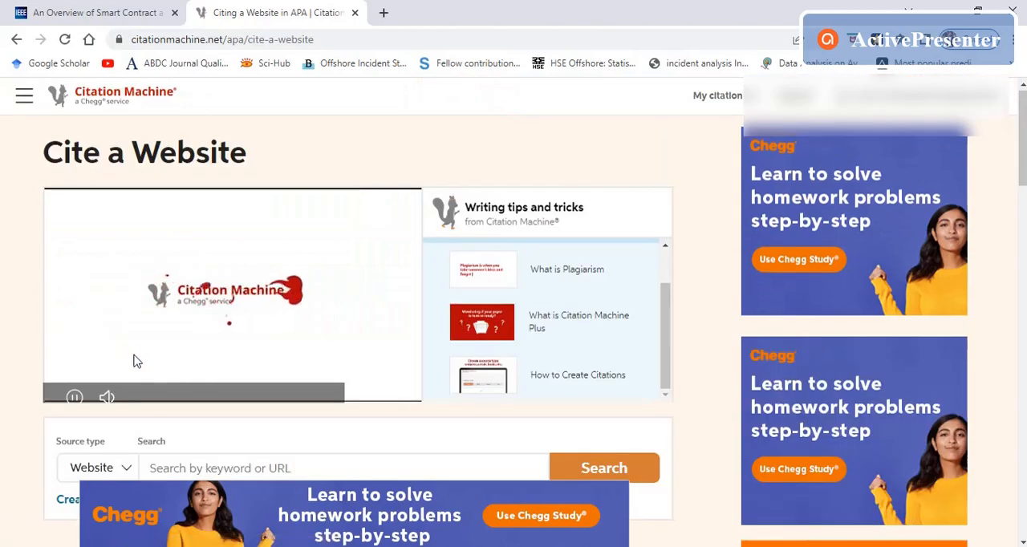
pyautogui.scroll(-2, 228, 396)
pyautogui.scroll(-1, 228, 395)
pyautogui.click(206, 271)
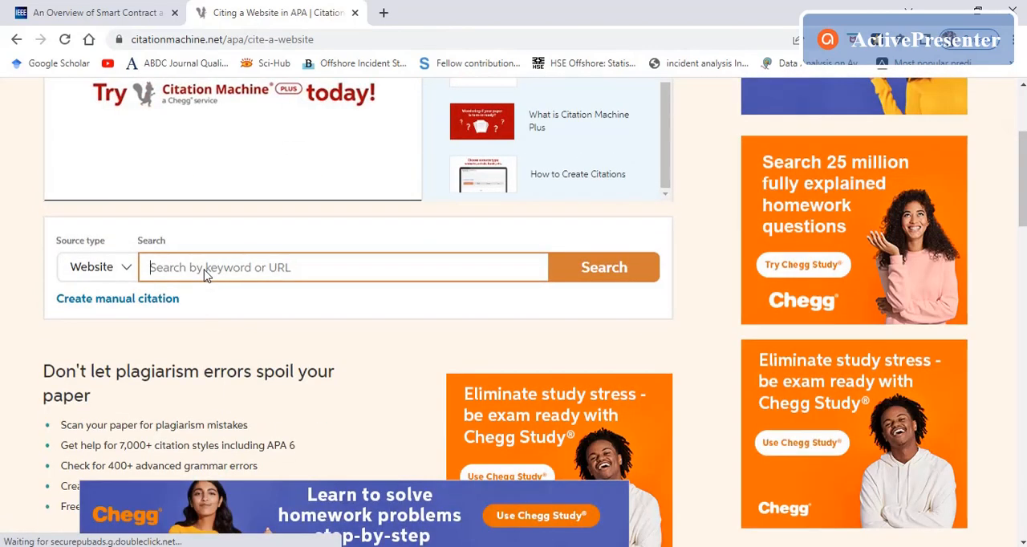
# Step: Search Google for "mumbai fire ongc uran" in a new browser tab
pyautogui.click(383, 14)
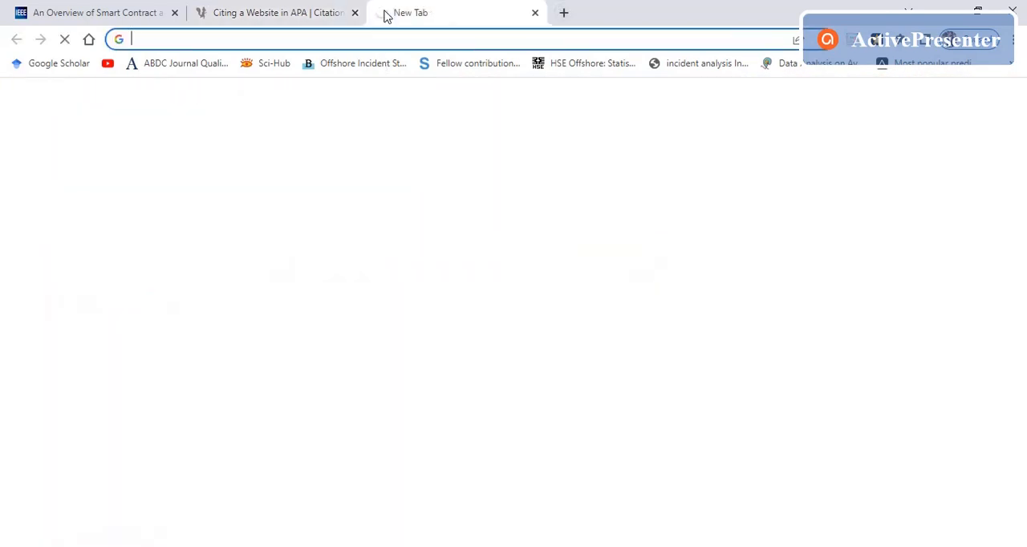
pyautogui.write('mum')
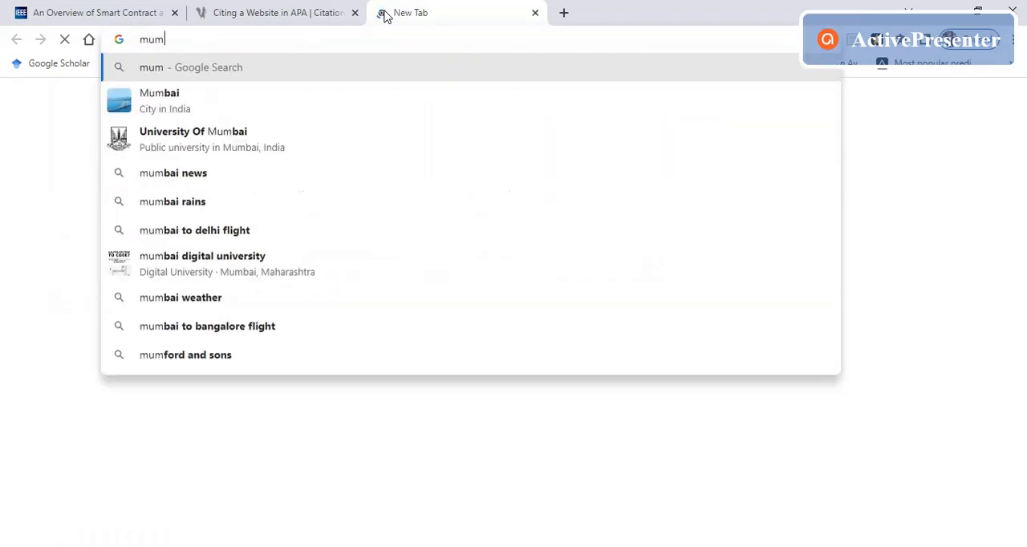
pyautogui.write('bai ')
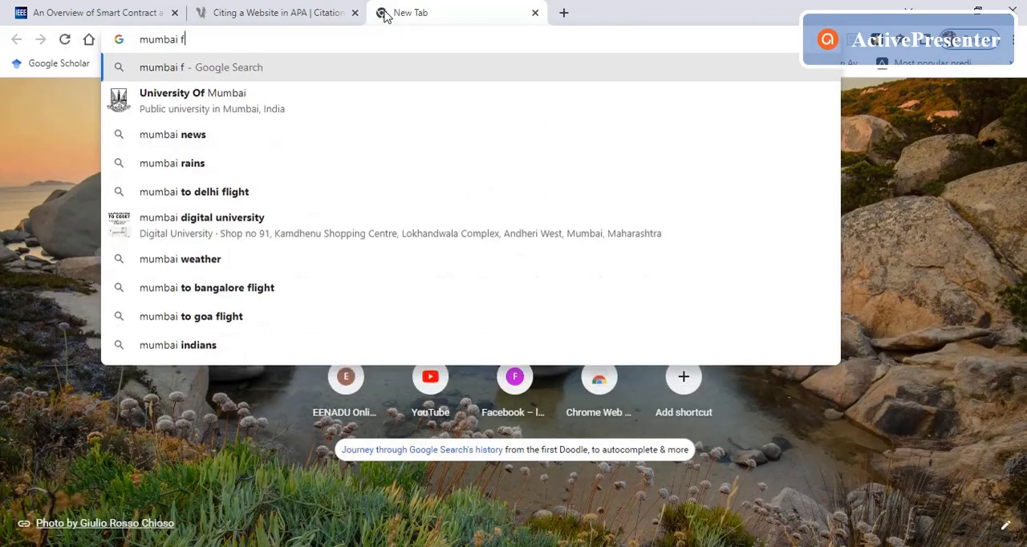
pyautogui.write('fire ongc ')
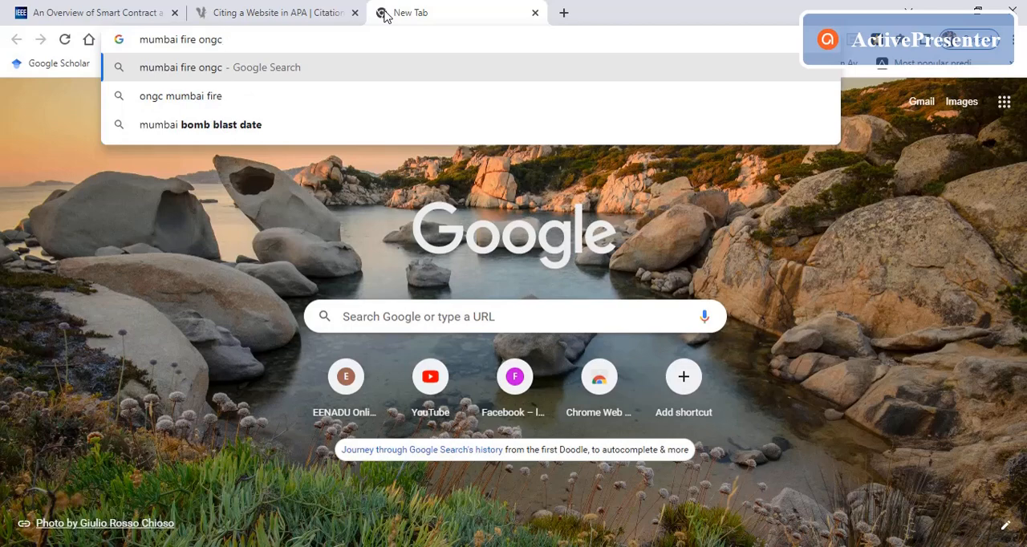
pyautogui.write('u')
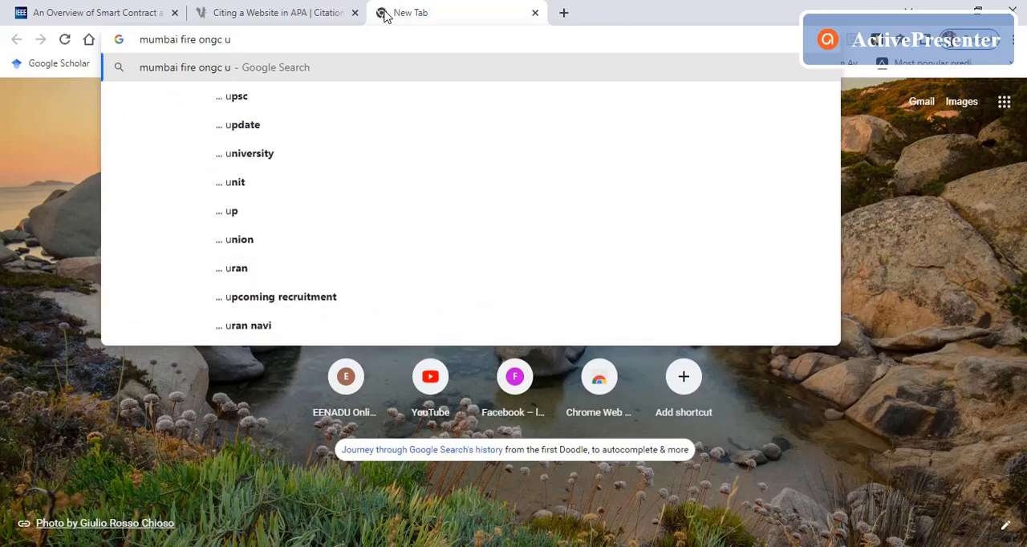
pyautogui.write('ran')
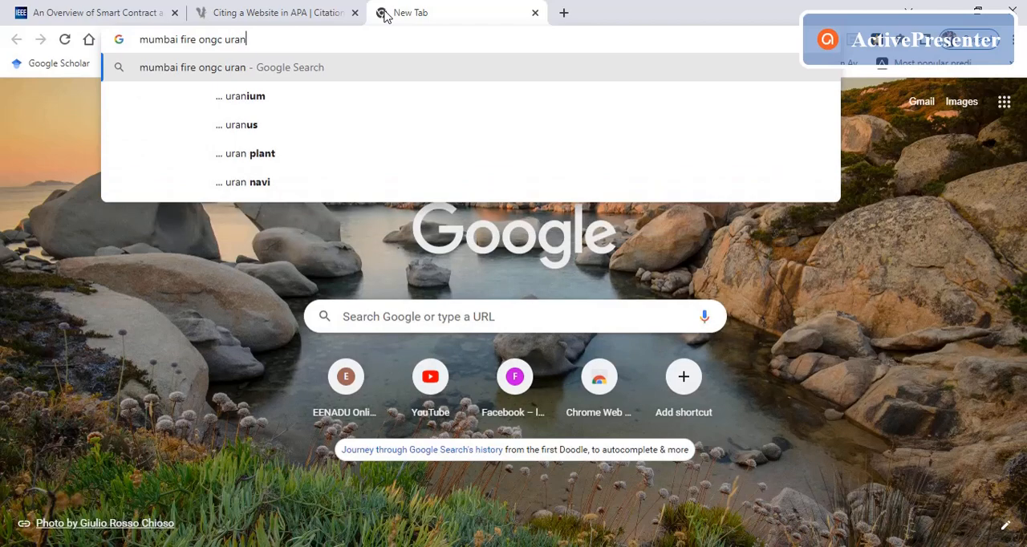
pyautogui.press('Return')
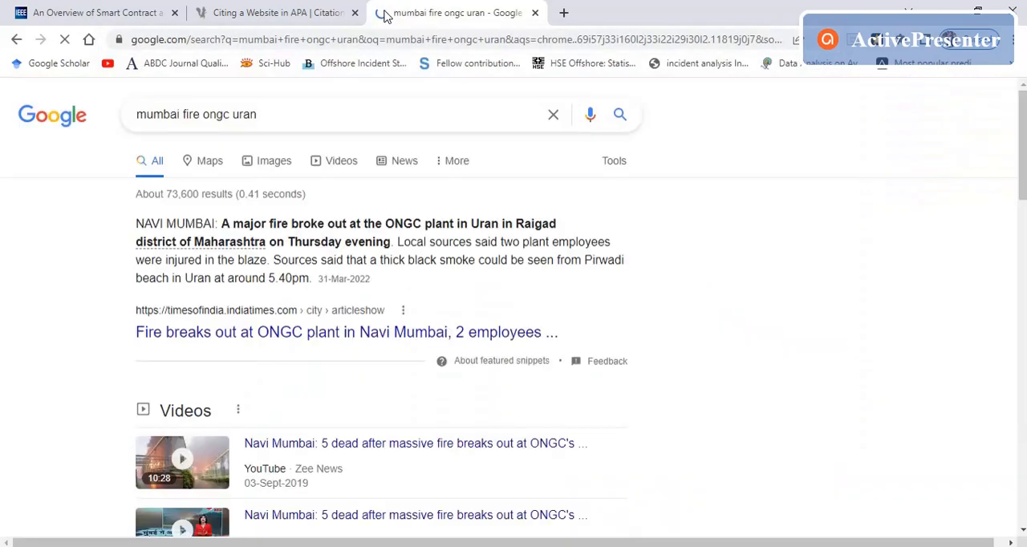
# Step: Open the BusinessLine result "4 dead, 5000 evacuated after ONGC plant fire" separately from the search results and look through the article
pyautogui.scroll(-8, 356, 298)
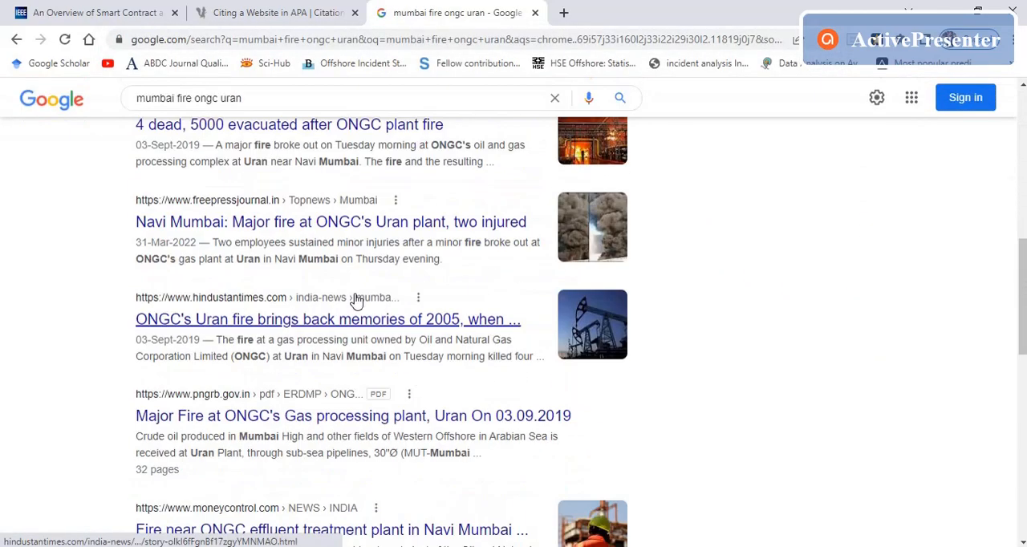
pyautogui.scroll(3, 357, 299)
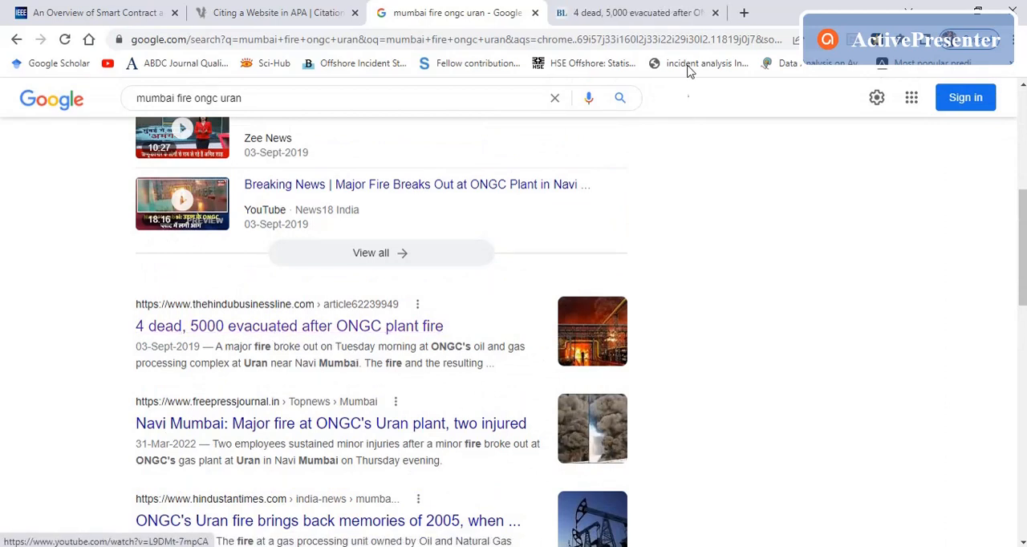
pyautogui.hotkey('ctrl', 'Tab')
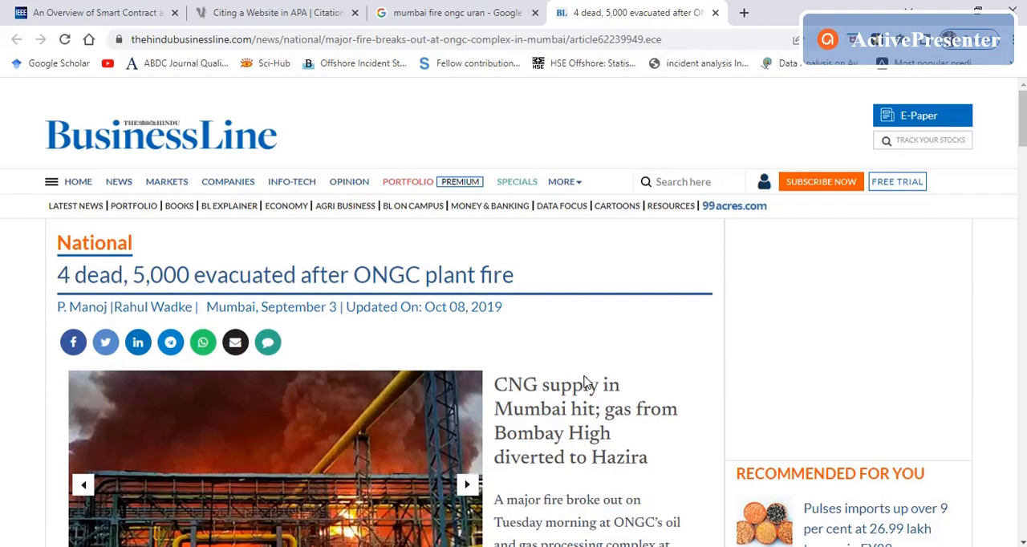
pyautogui.scroll(-12, 544, 388)
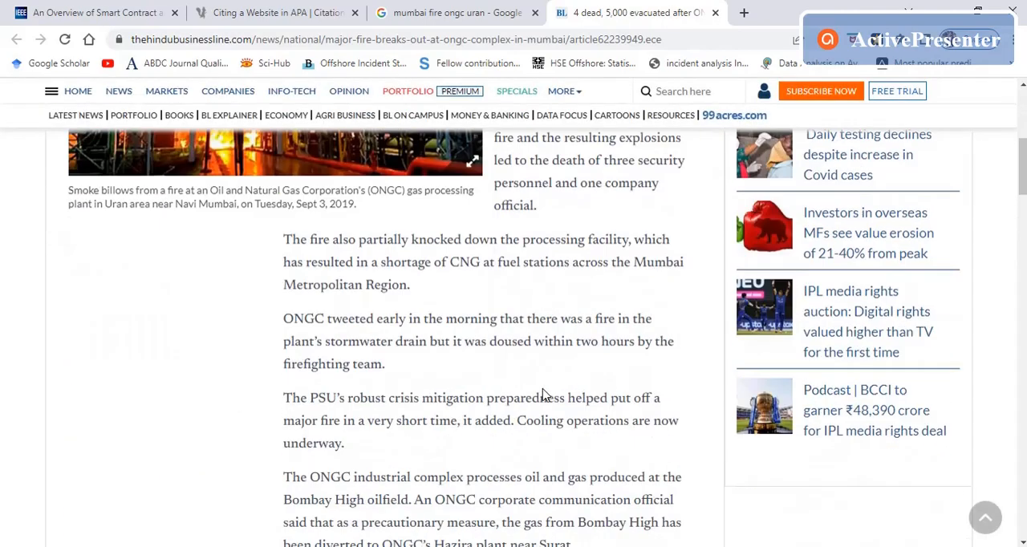
pyautogui.scroll(5, 544, 389)
pyautogui.scroll(8, 543, 389)
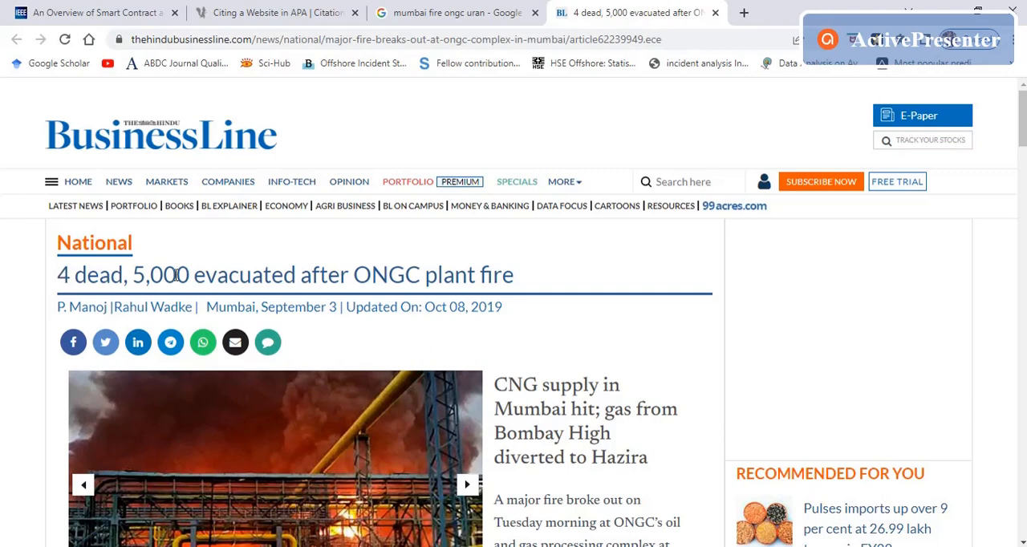
# Step: Copy the BusinessLine article's URL and search for it as a website source in Citation Machine
pyautogui.click(484, 41)
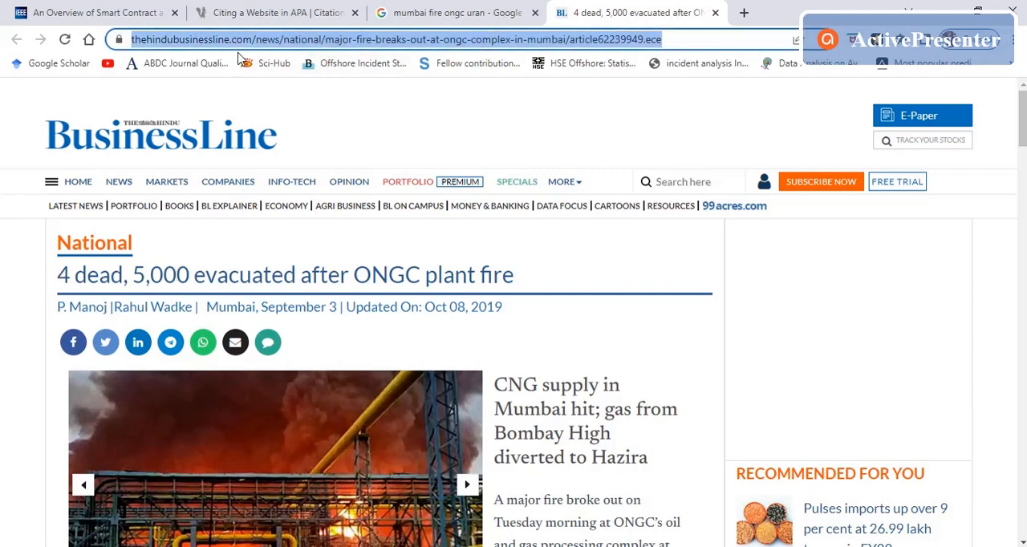
pyautogui.click(275, 12)
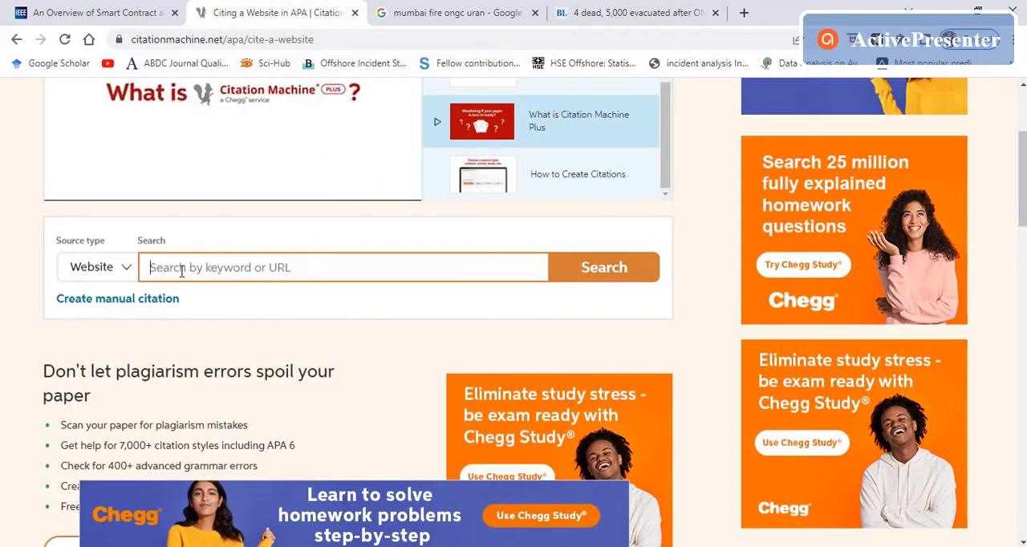
pyautogui.hotkey('ctrl', 'v')
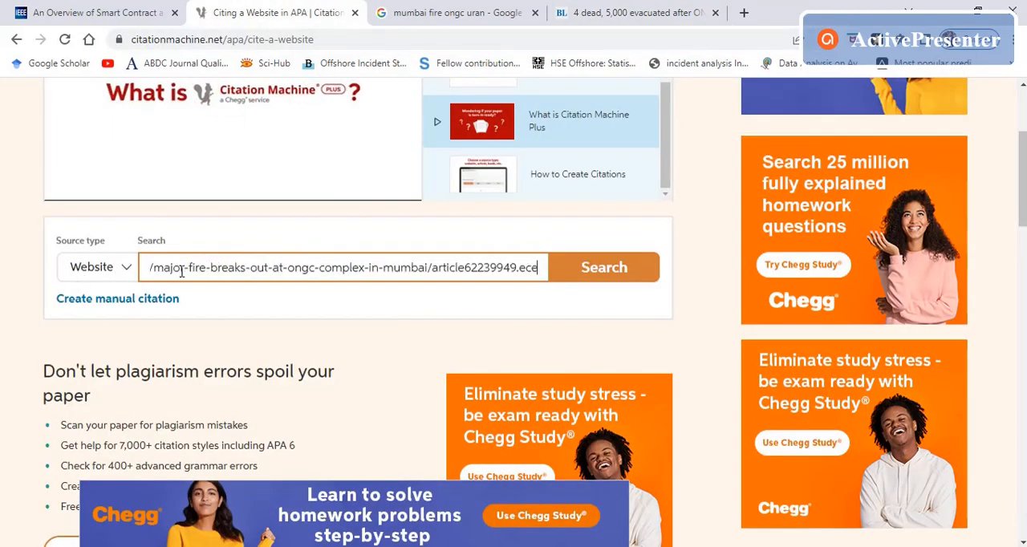
pyautogui.click(582, 278)
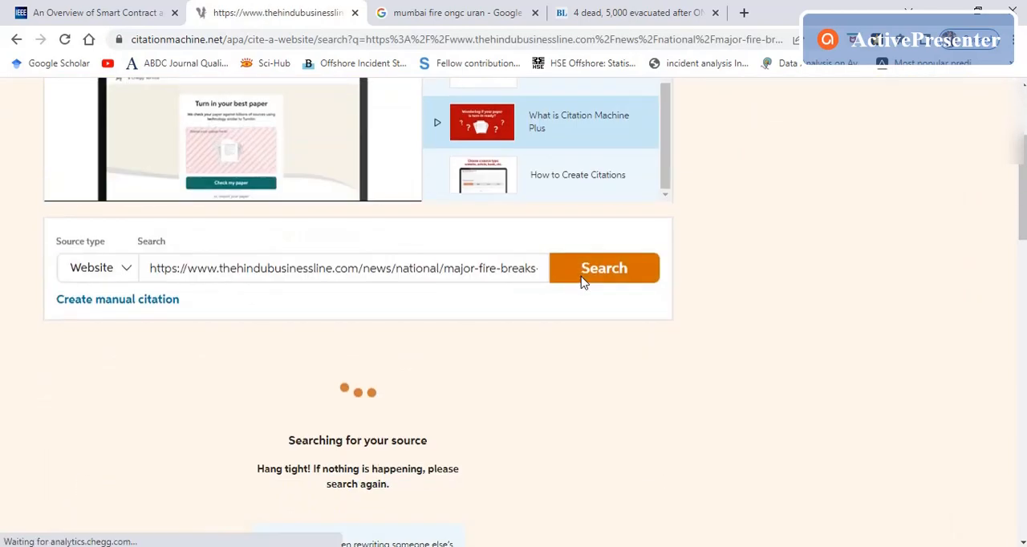
# Step: Compare the found source with the original article, cite "4 dead, 5,000 evacuated after ONGC plant fire" and continue to the citation form
pyautogui.click(656, 8)
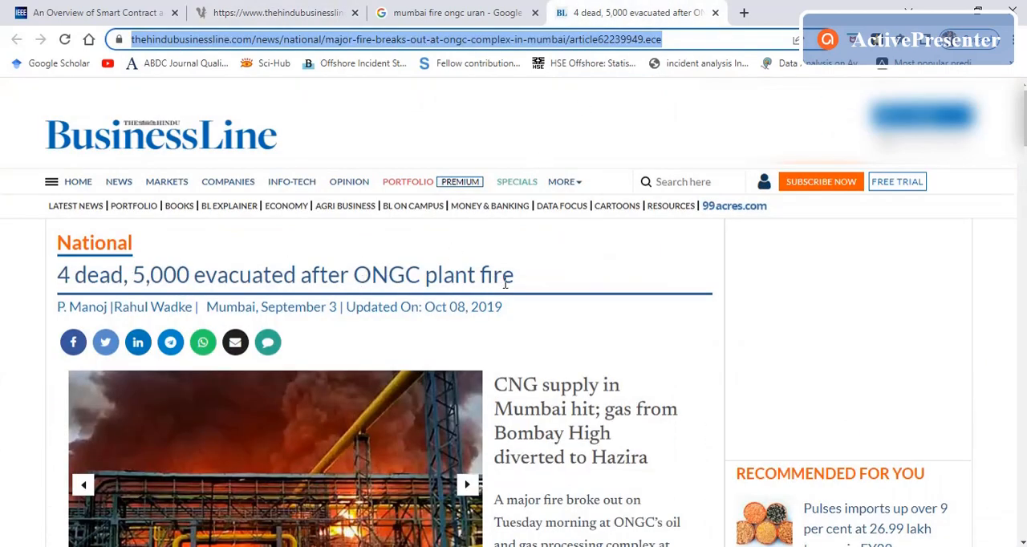
pyautogui.click(285, 9)
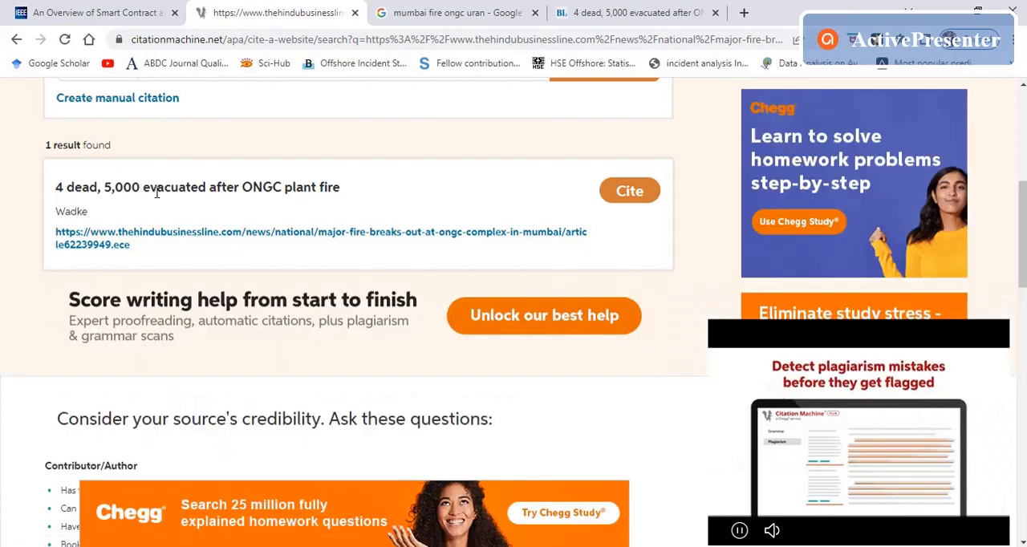
pyautogui.click(630, 200)
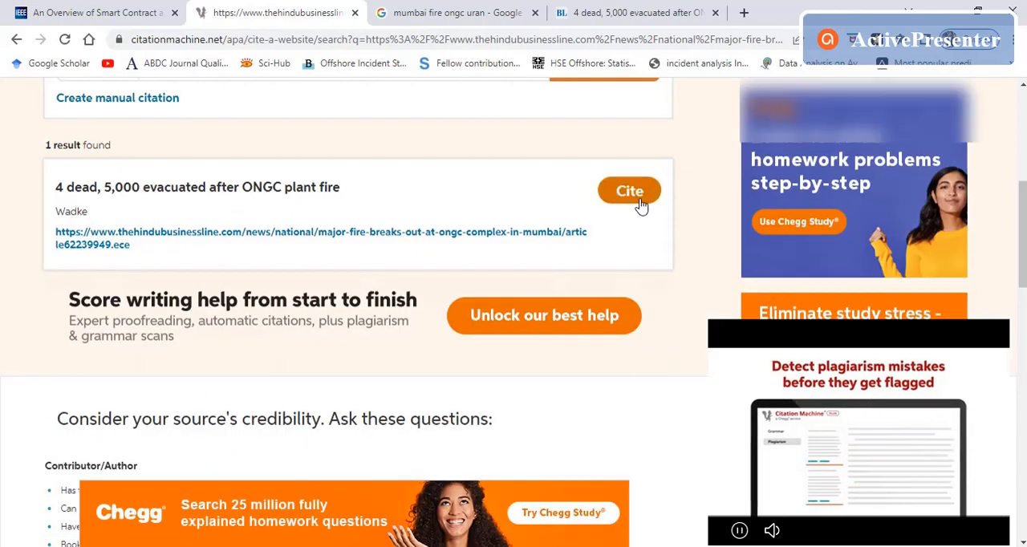
pyautogui.scroll(-5, 529, 324)
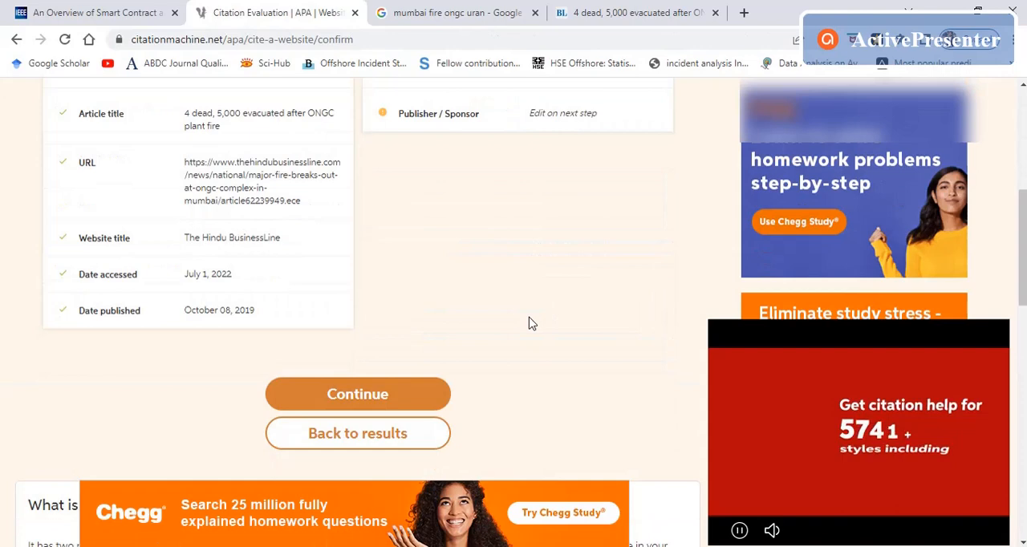
pyautogui.click(402, 396)
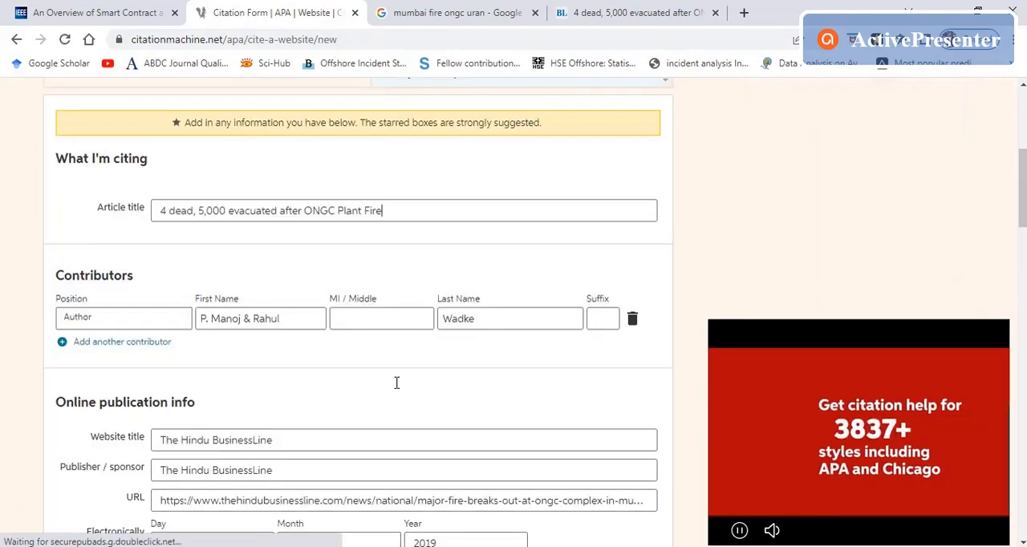
# Step: Review the prefilled publication details, complete the website citation and check its entry in the reference list
pyautogui.scroll(-3, 396, 382)
pyautogui.scroll(-3, 390, 232)
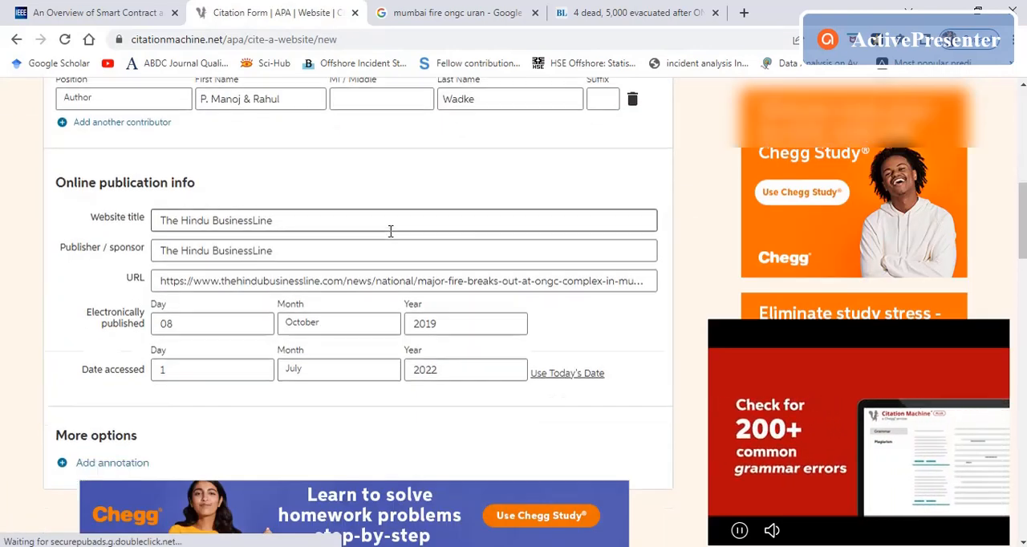
pyautogui.click(382, 350)
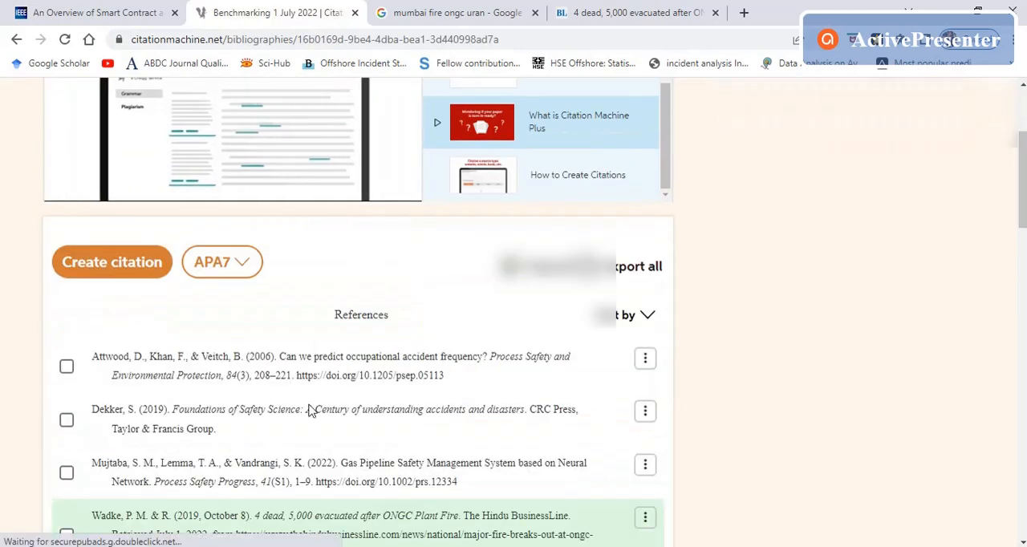
pyautogui.scroll(-3, 313, 413)
pyautogui.moveTo(160, 204)
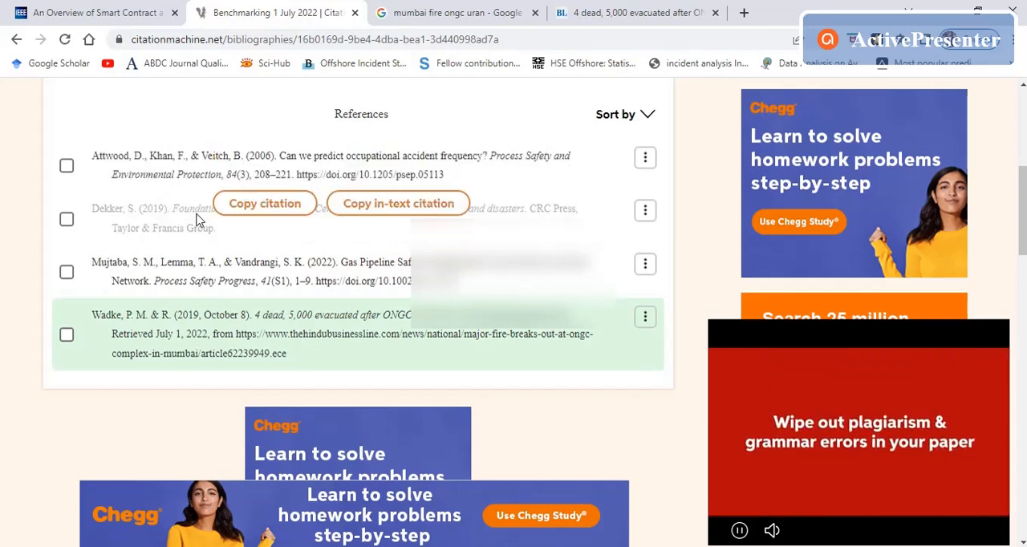
pyautogui.moveTo(235, 335)
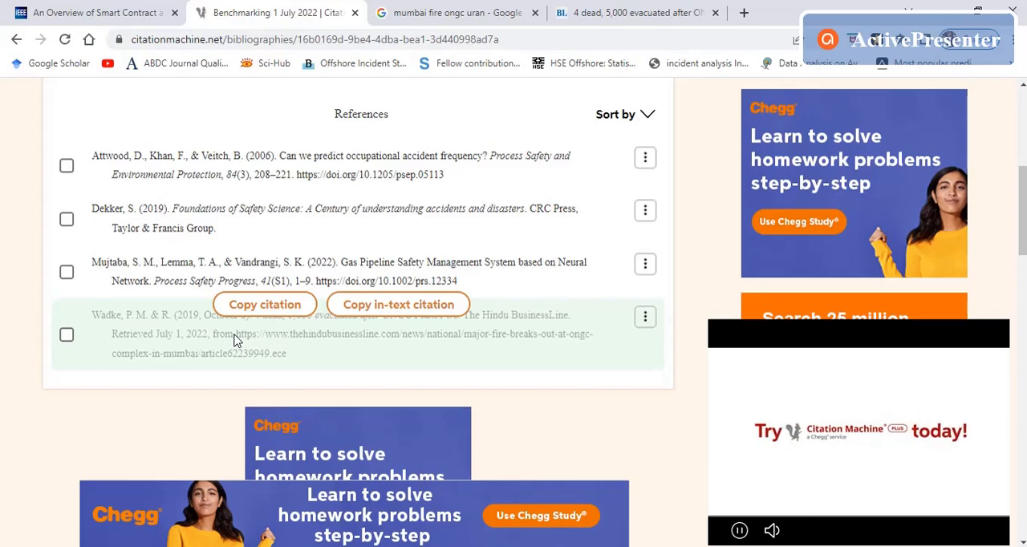
# Step: Start another citation from the list, find the Conference source type with "con" and go to its keyword search
pyautogui.scroll(3, 235, 340)
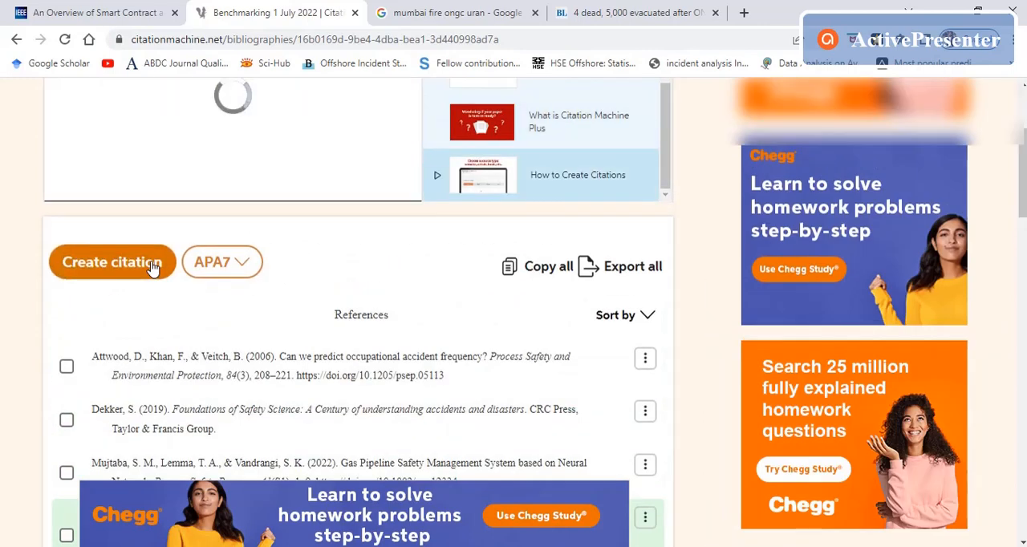
pyautogui.click(153, 265)
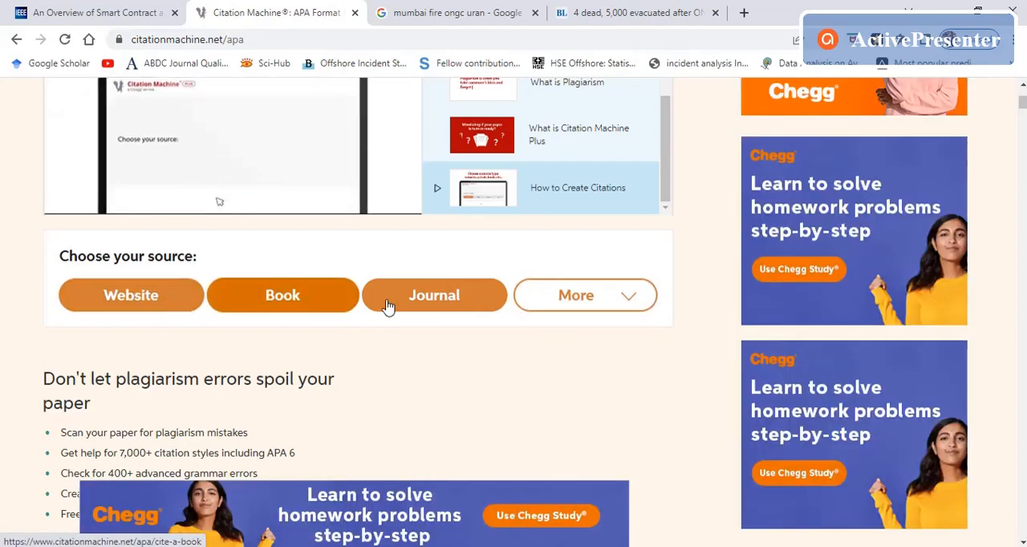
pyautogui.click(623, 313)
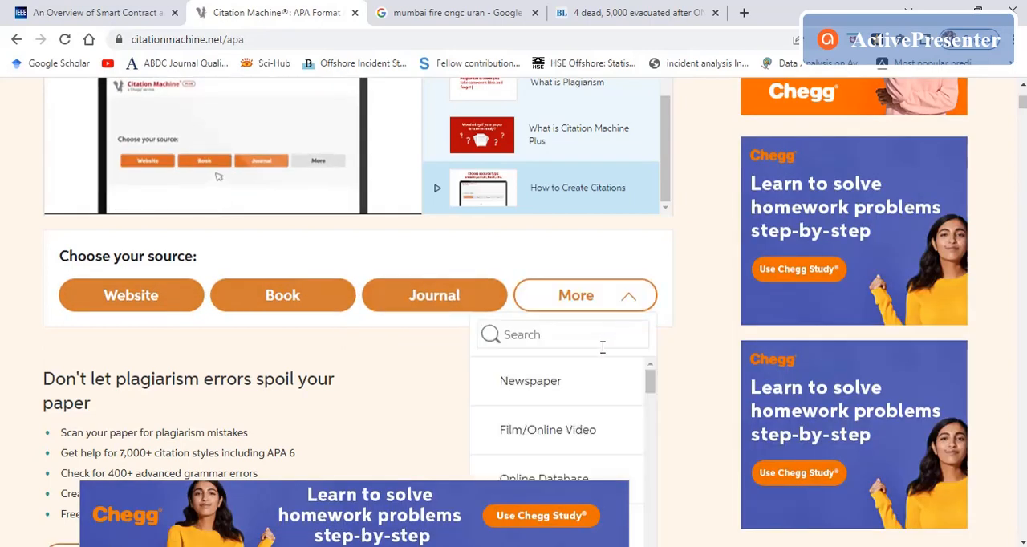
pyautogui.click(593, 347)
pyautogui.write('con')
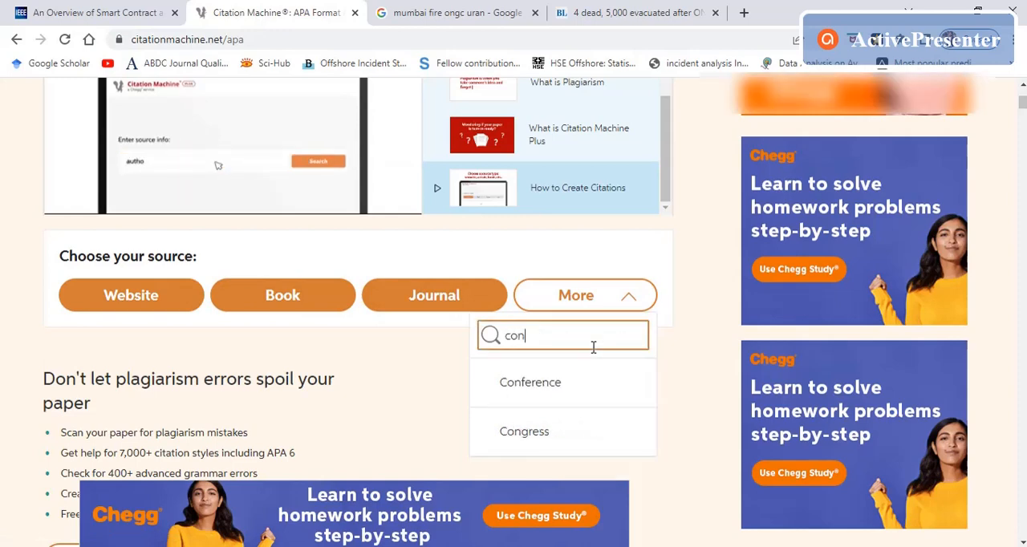
pyautogui.click(559, 385)
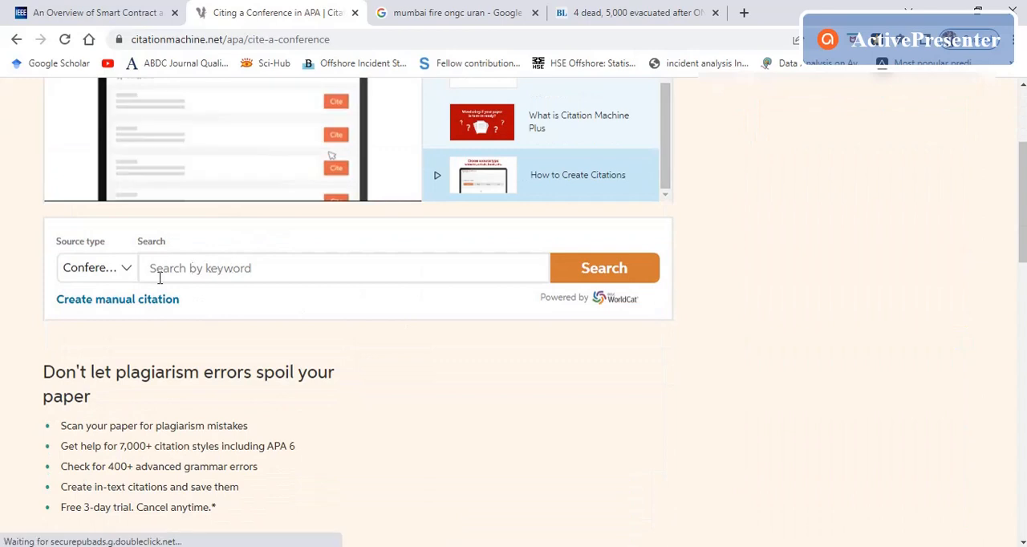
pyautogui.click(231, 268)
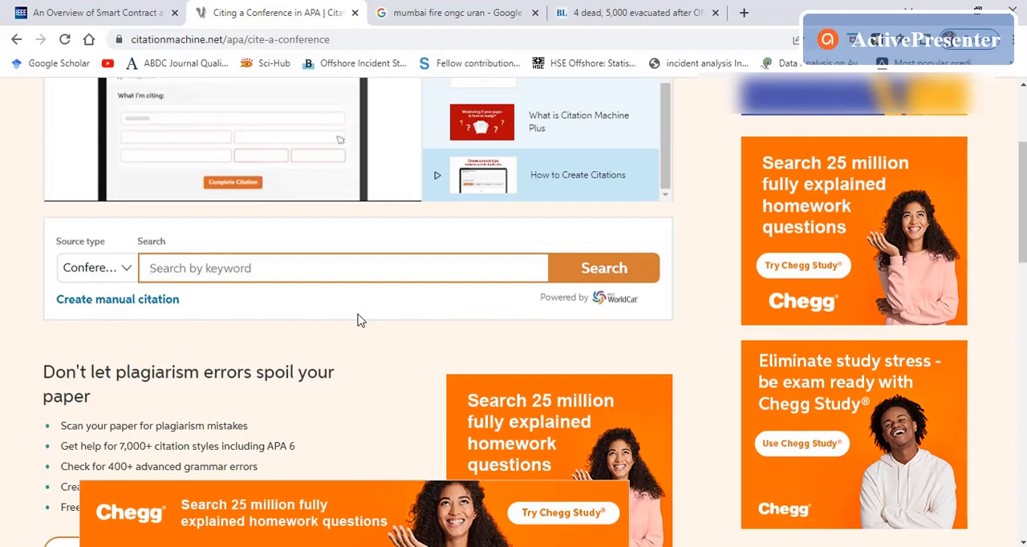
# Step: Open the saved citation lists, reopen "Benchmarking 1 July 2022" and review its references
pyautogui.scroll(4, 581, 327)
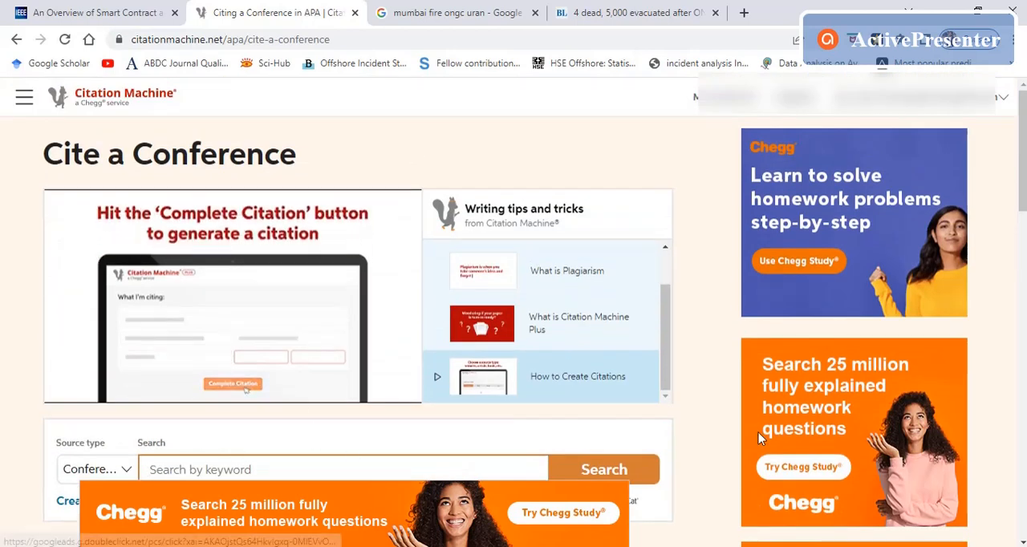
pyautogui.click(1000, 100)
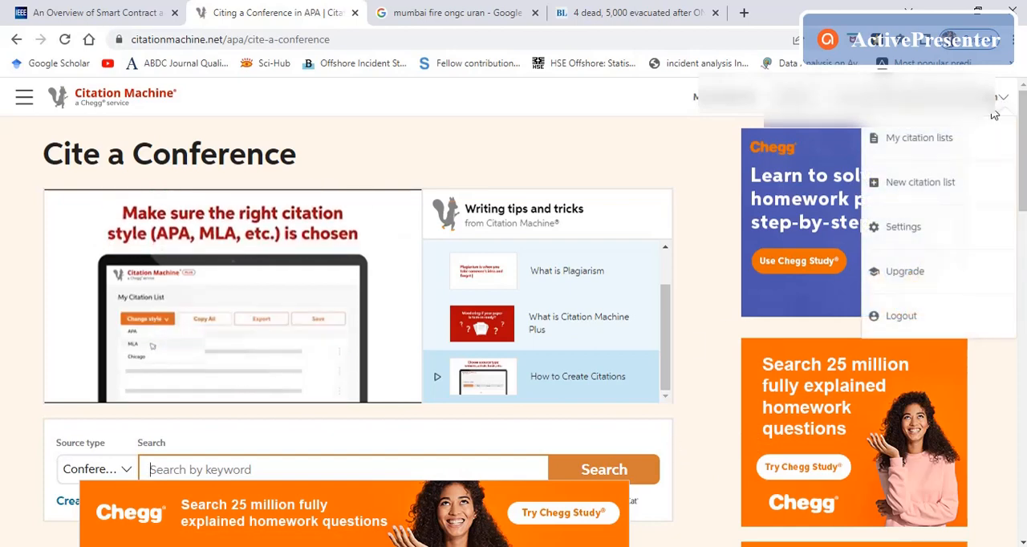
pyautogui.click(940, 146)
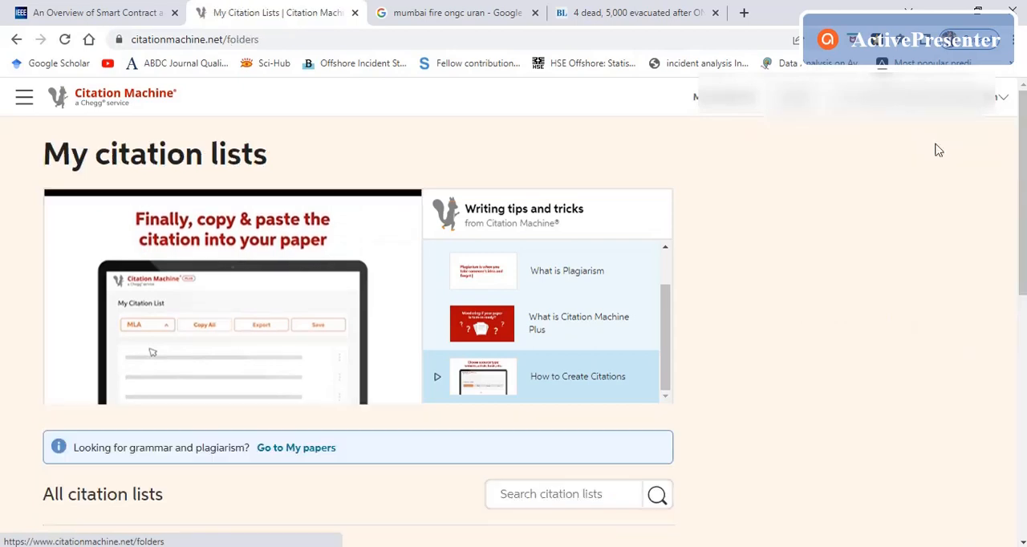
pyautogui.scroll(-3, 586, 228)
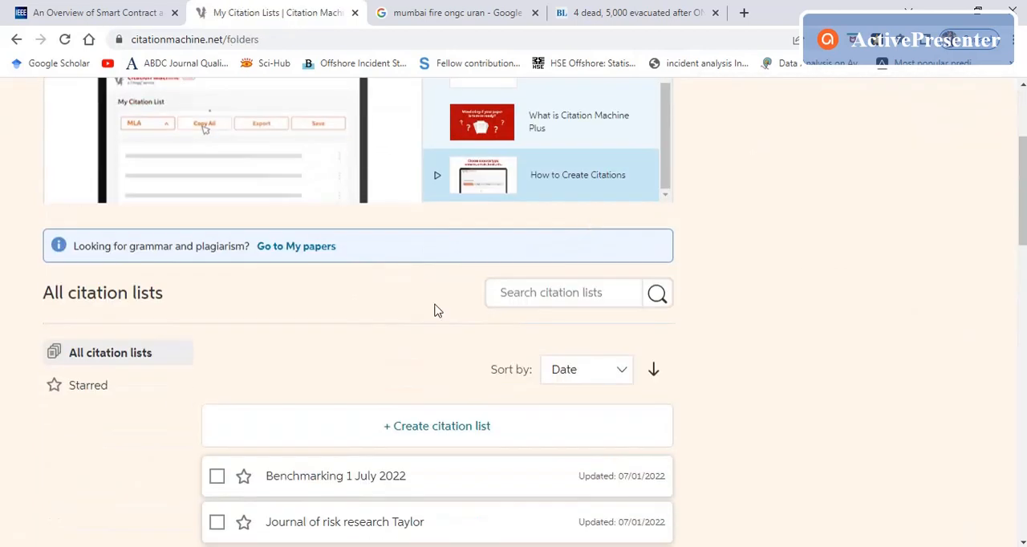
pyautogui.scroll(-1, 335, 372)
pyautogui.scroll(-2, 335, 372)
pyautogui.click(326, 289)
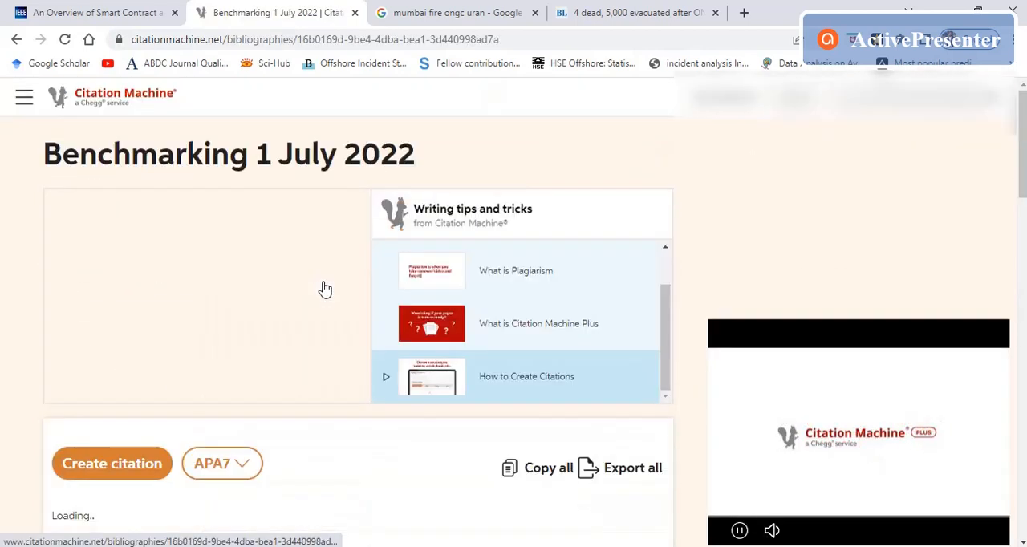
pyautogui.scroll(-2, 324, 288)
pyautogui.scroll(-3, 168, 298)
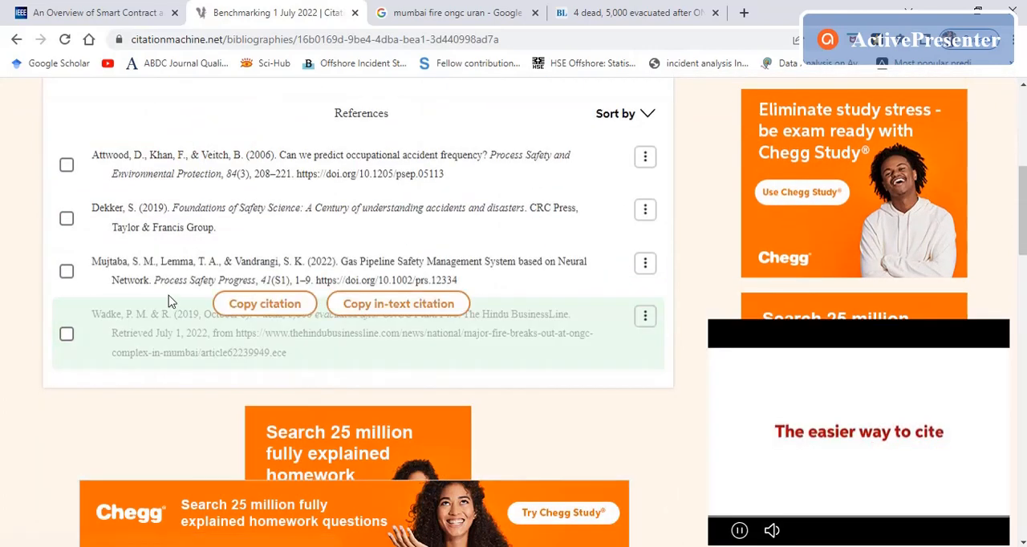
pyautogui.scroll(3, 155, 317)
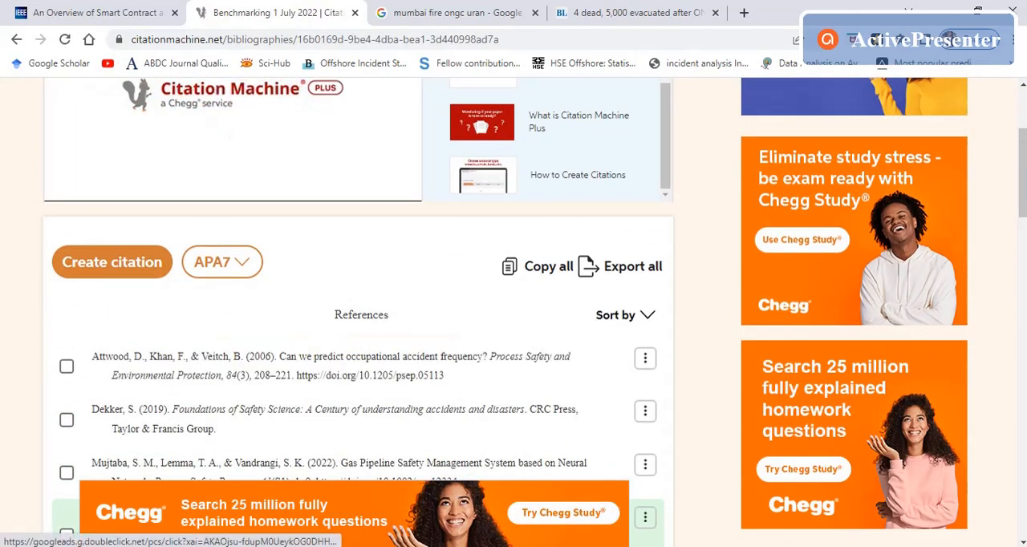
# Step: Switch to the Word manuscript, examine how its numbered reference list is ordered and formatted, and return to the citation list in the browser
pyautogui.hotkey('alt', 'Tab')
pyautogui.scroll(20, 404, 318)
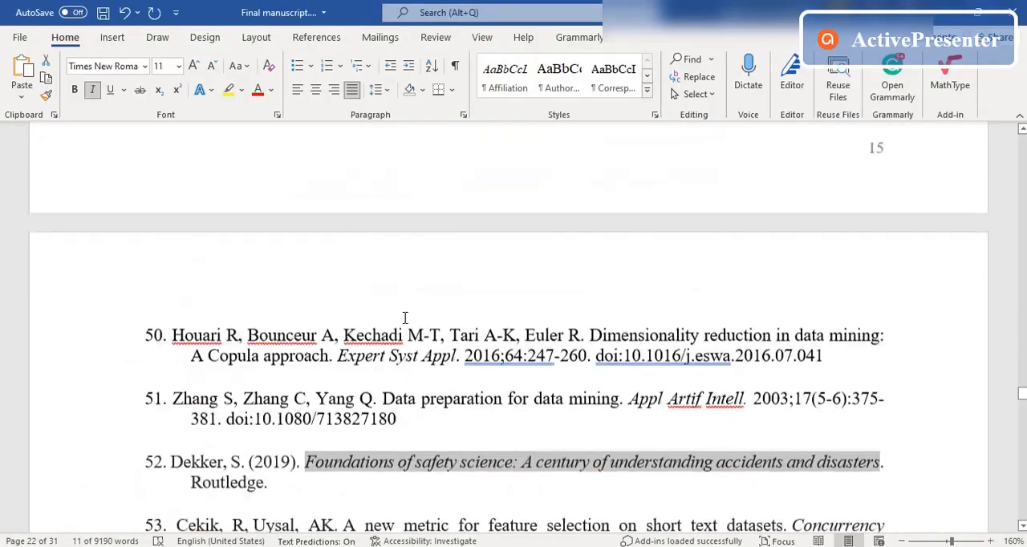
pyautogui.scroll(20, 404, 319)
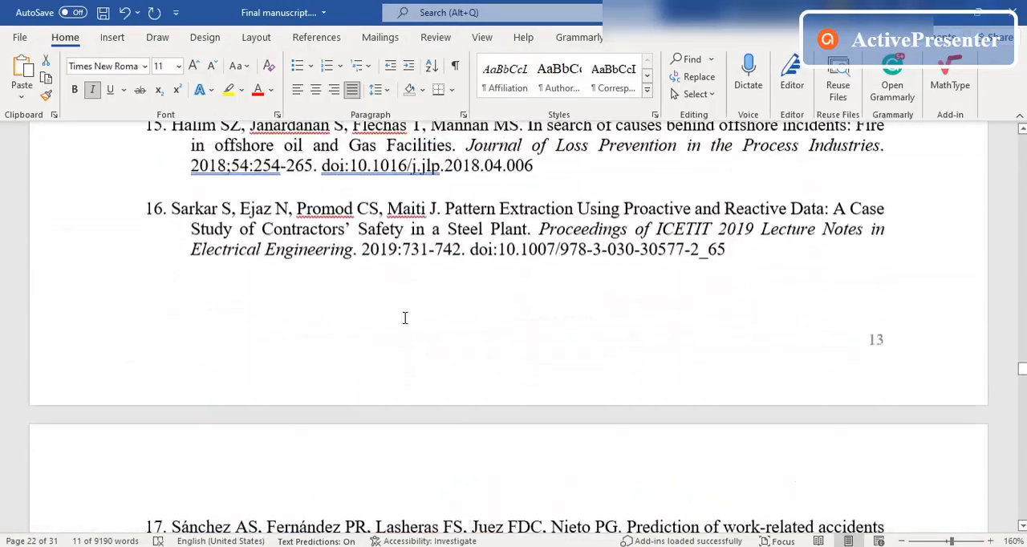
pyautogui.scroll(1, 404, 319)
pyautogui.click(404, 317)
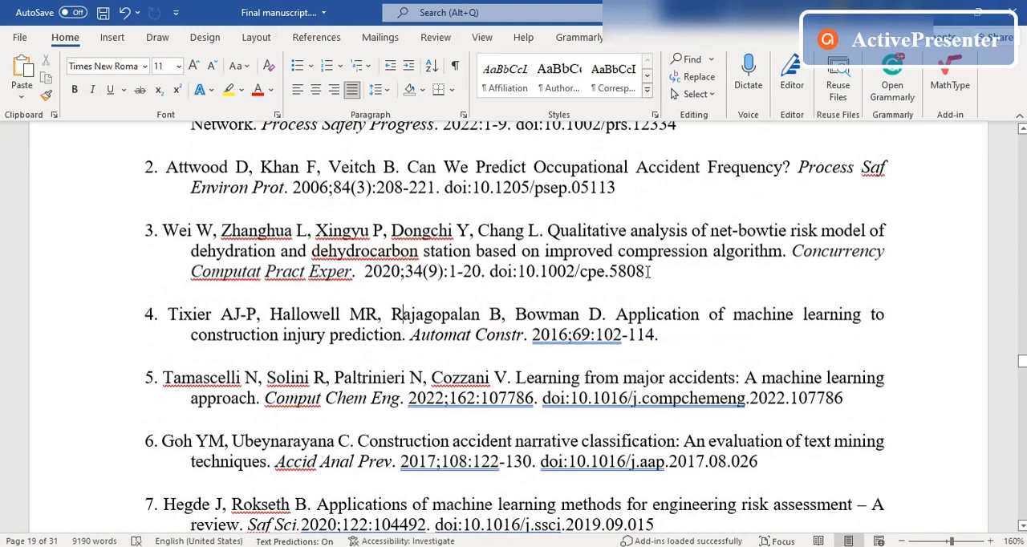
pyautogui.moveTo(649, 271); pyautogui.dragTo(534, 280)
pyautogui.click(676, 315)
pyautogui.moveTo(447, 166); pyautogui.dragTo(729, 175)
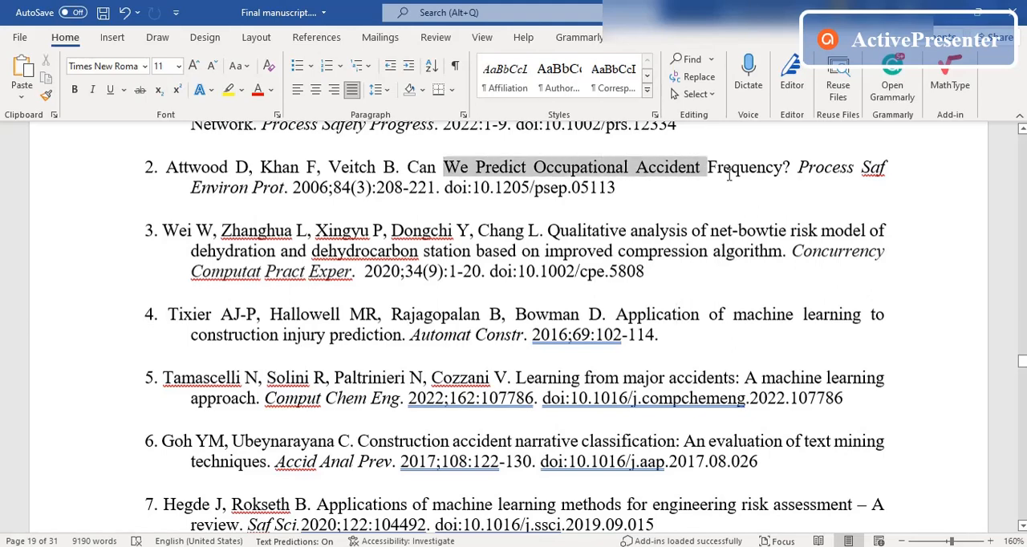
pyautogui.click(636, 225)
pyautogui.click(381, 546)
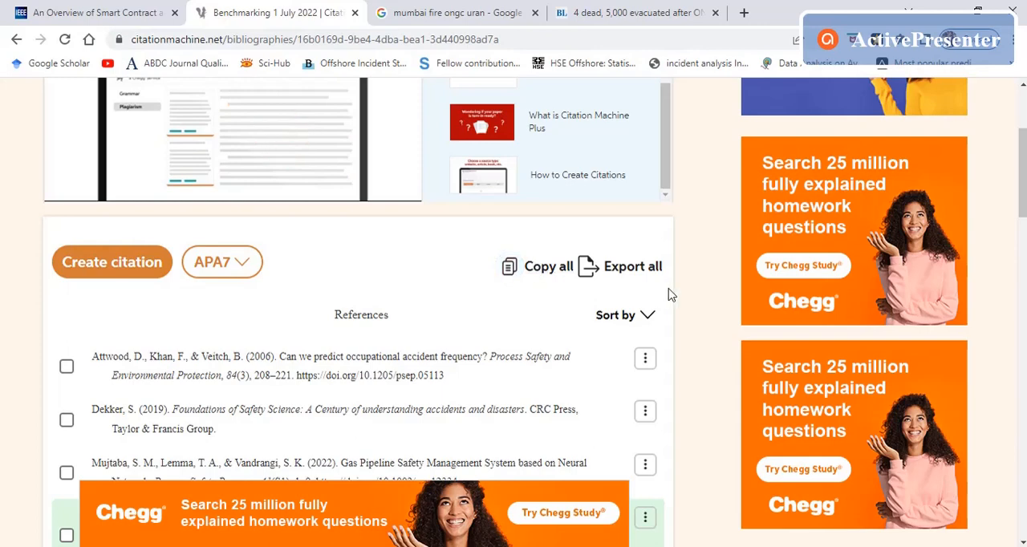
# Step: Try sorting the references by least recent and most recent, and restore the alphabetical order
pyautogui.click(648, 316)
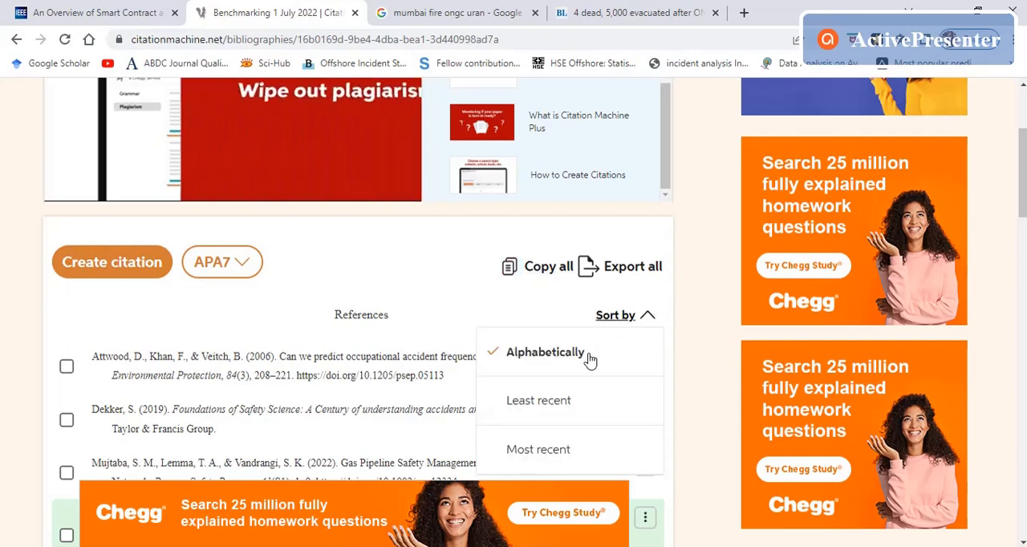
pyautogui.click(652, 321)
pyautogui.click(652, 322)
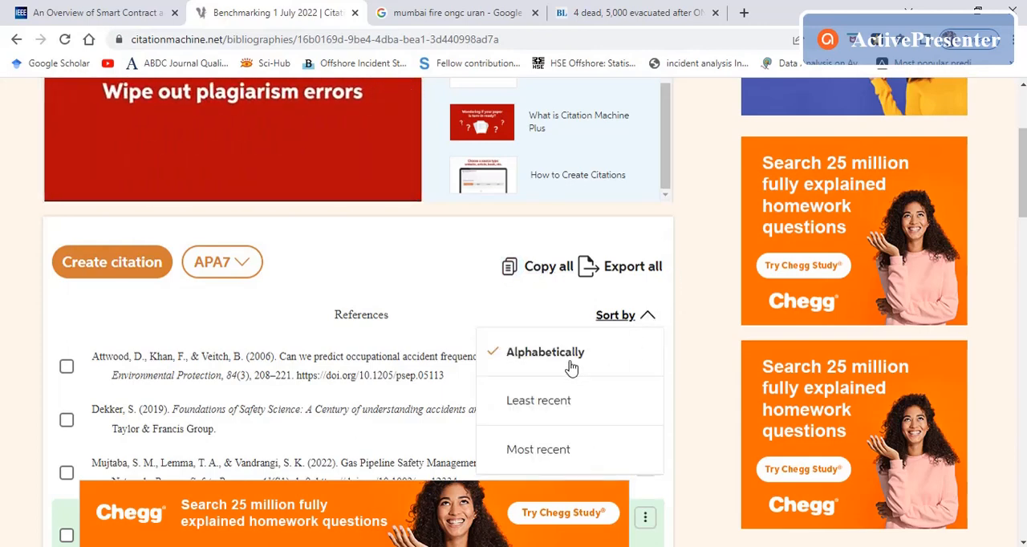
pyautogui.click(571, 366)
pyautogui.click(642, 318)
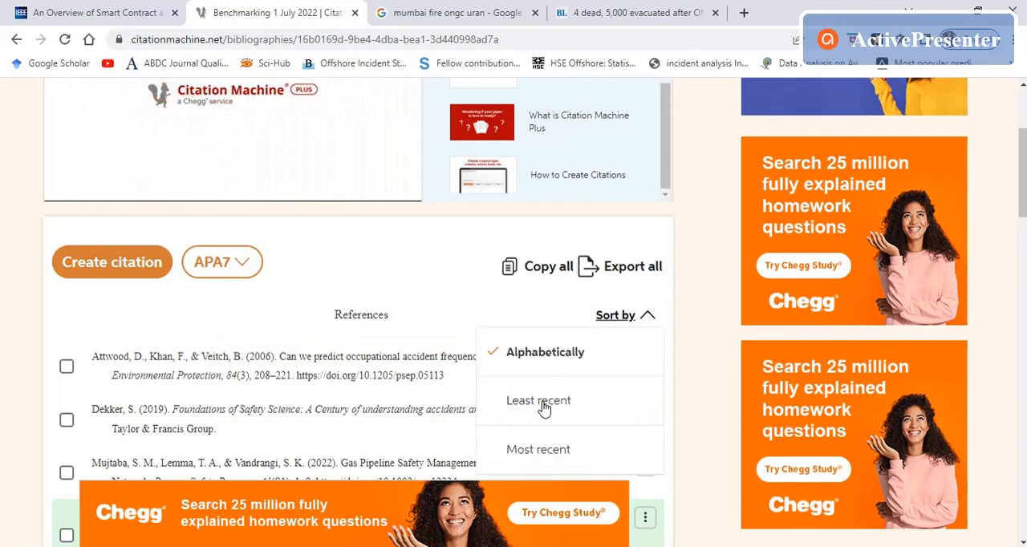
pyautogui.click(543, 401)
pyautogui.click(648, 316)
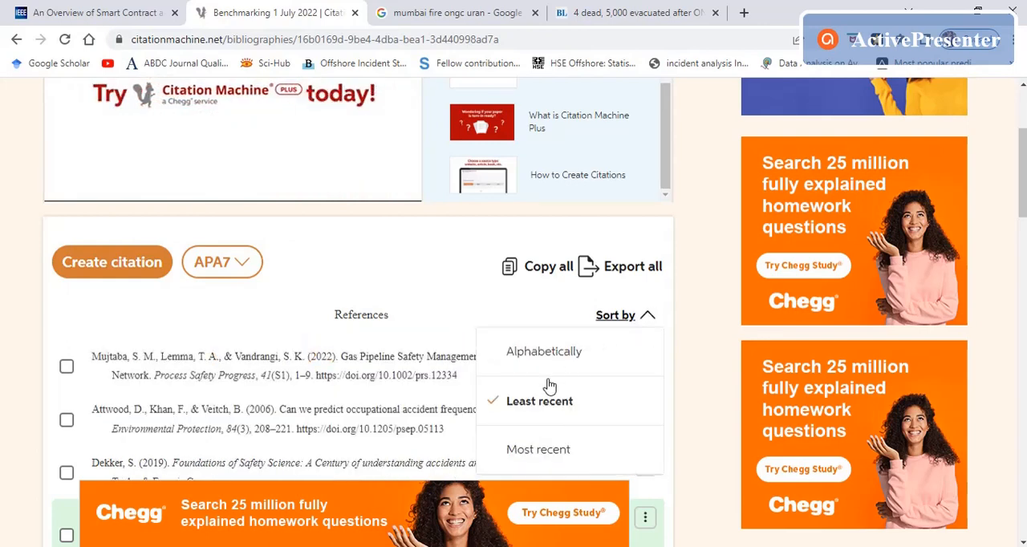
pyautogui.click(542, 450)
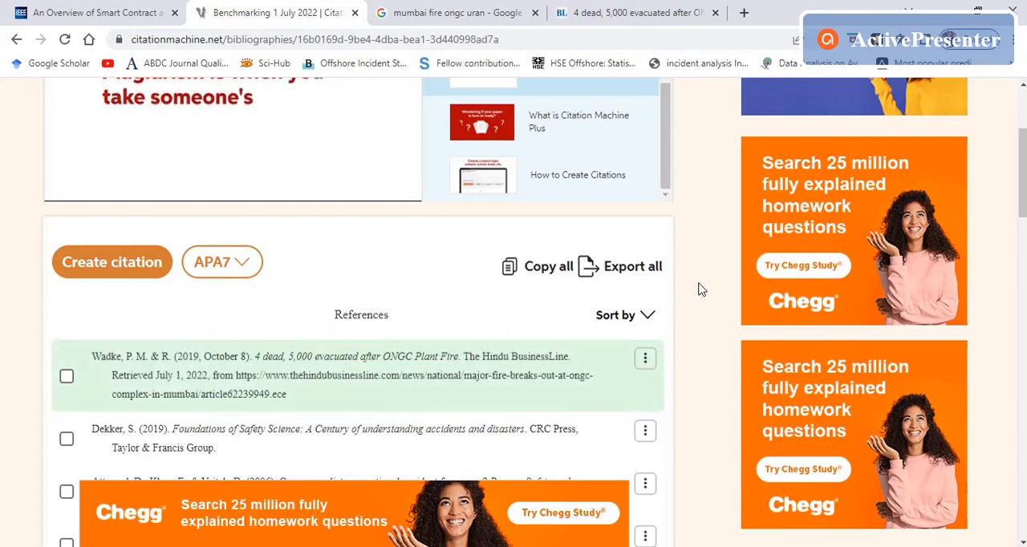
pyautogui.click(632, 319)
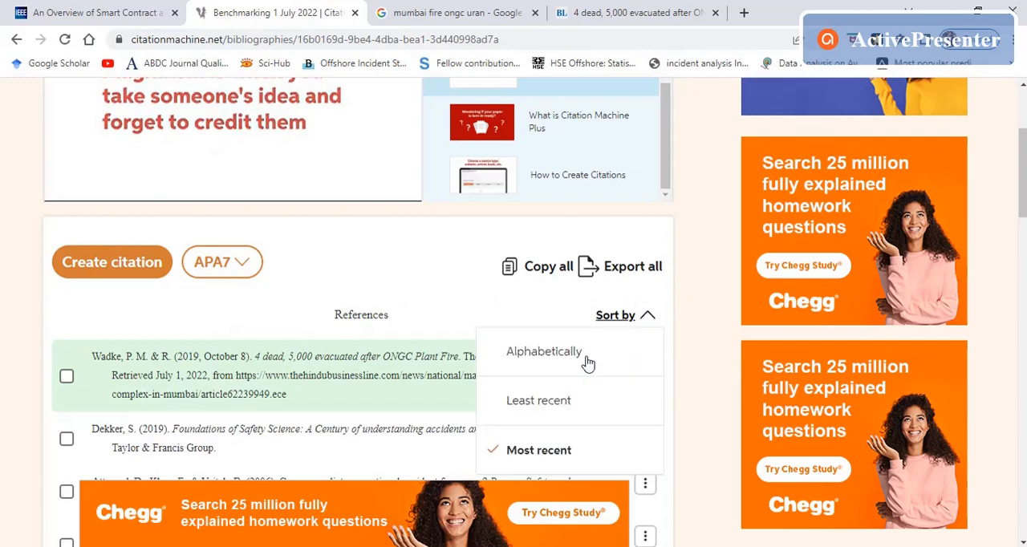
pyautogui.click(578, 356)
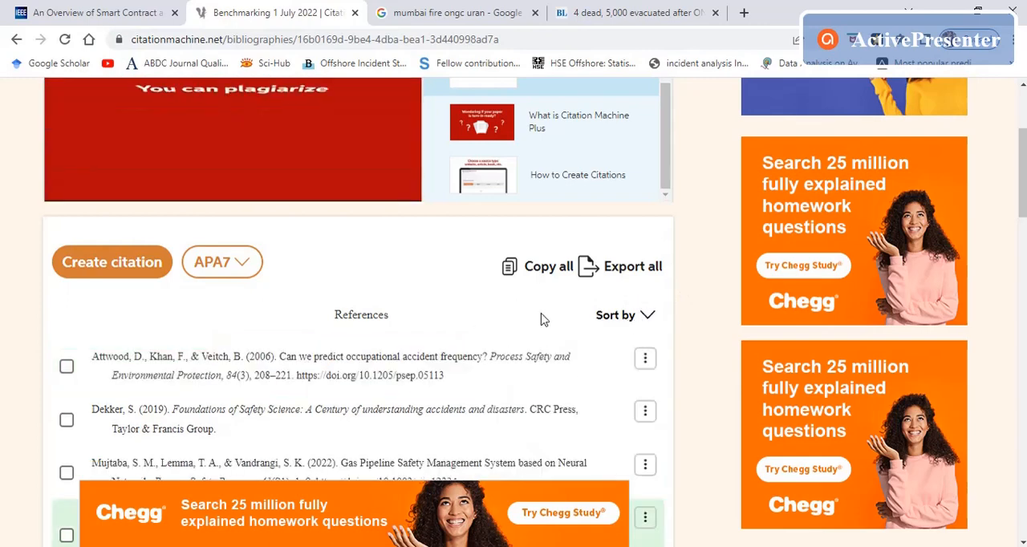
# Step: Copy all APA7 citations from the list and dismiss the paper-check prompt
pyautogui.click(529, 271)
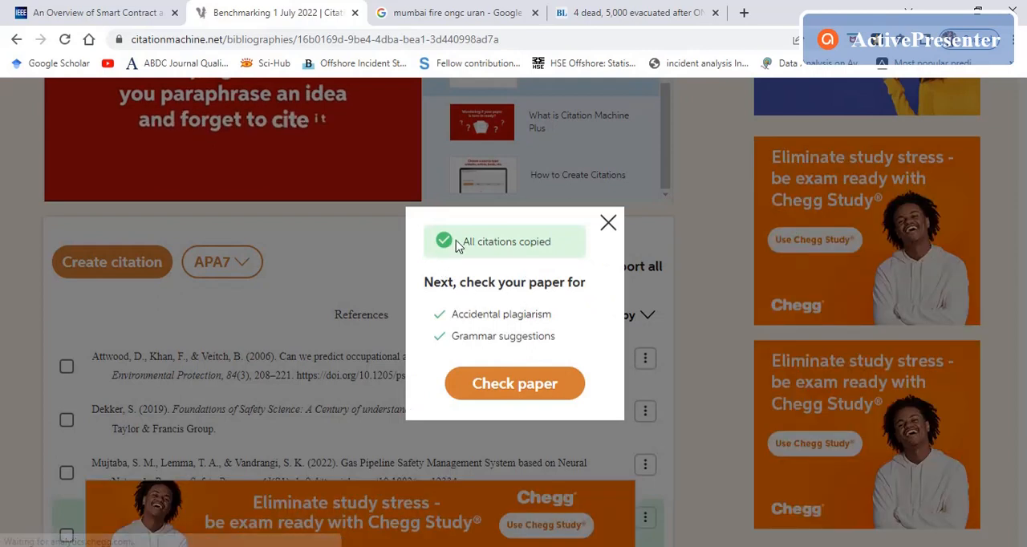
pyautogui.hotkey('alt', 'Tab')
pyautogui.click(608, 224)
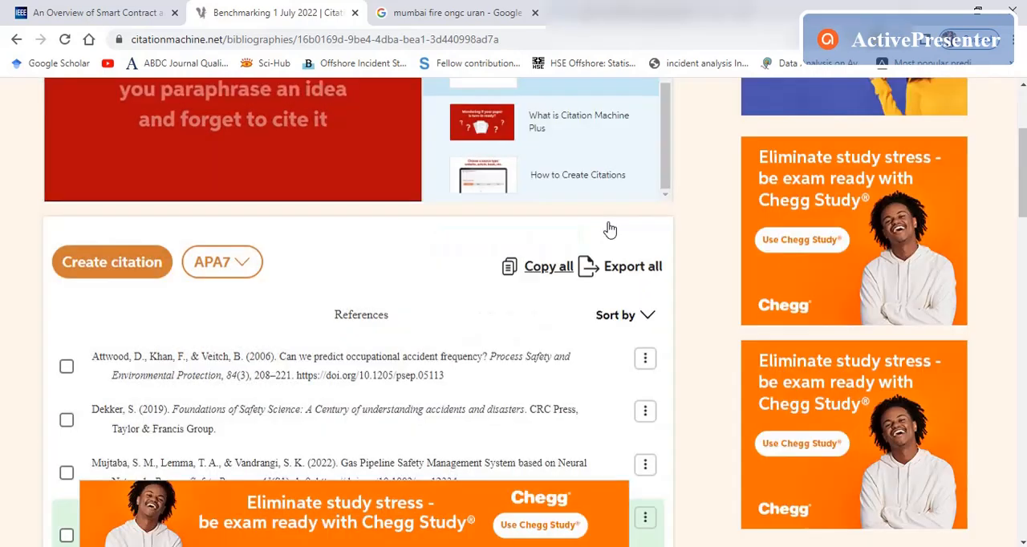
# Step: Switch to the Word manuscript and paste the copied references, with their References heading, on a page at its end
pyautogui.hotkey('alt', 'Tab')
pyautogui.scroll(-20, 633, 399)
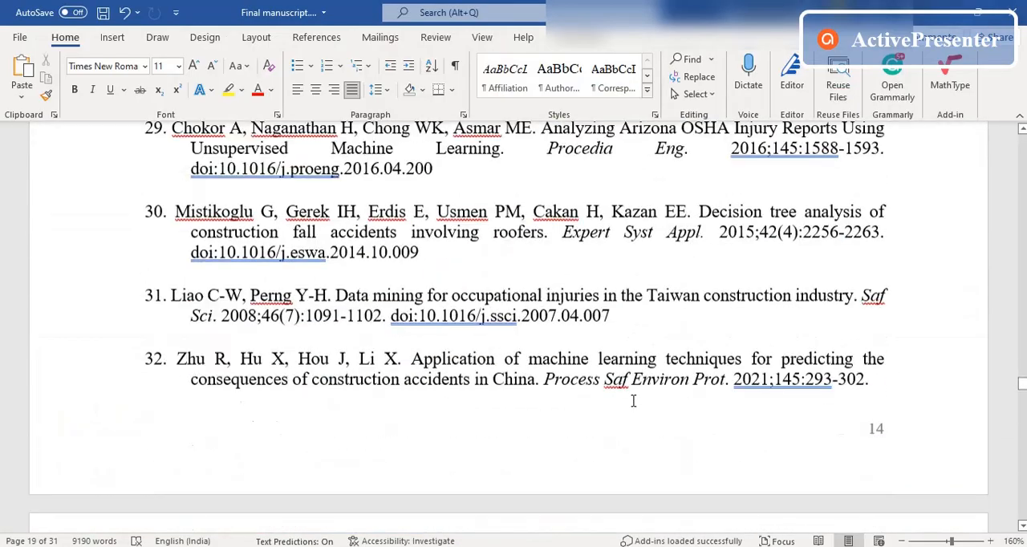
pyautogui.scroll(-5, 511, 384)
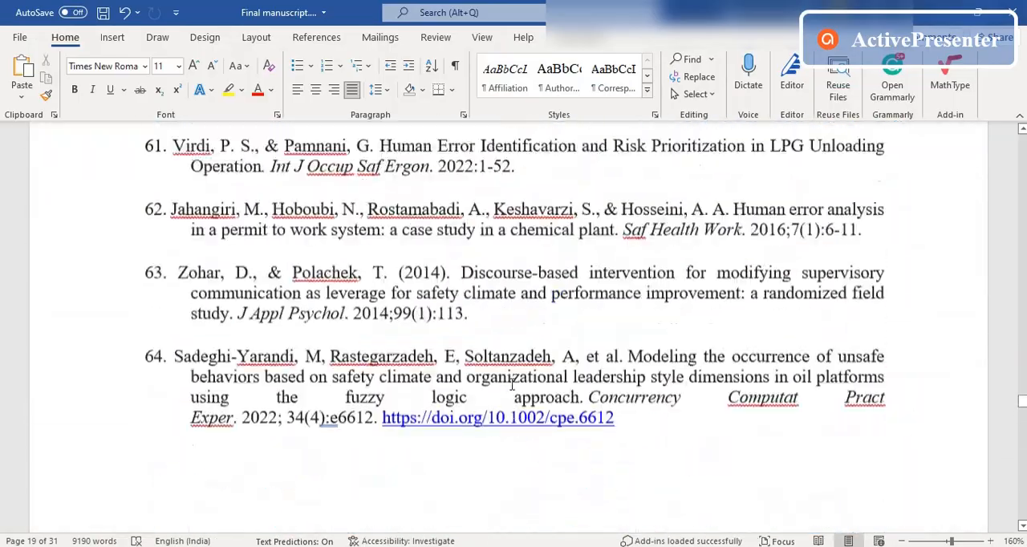
pyautogui.scroll(-8, 761, 382)
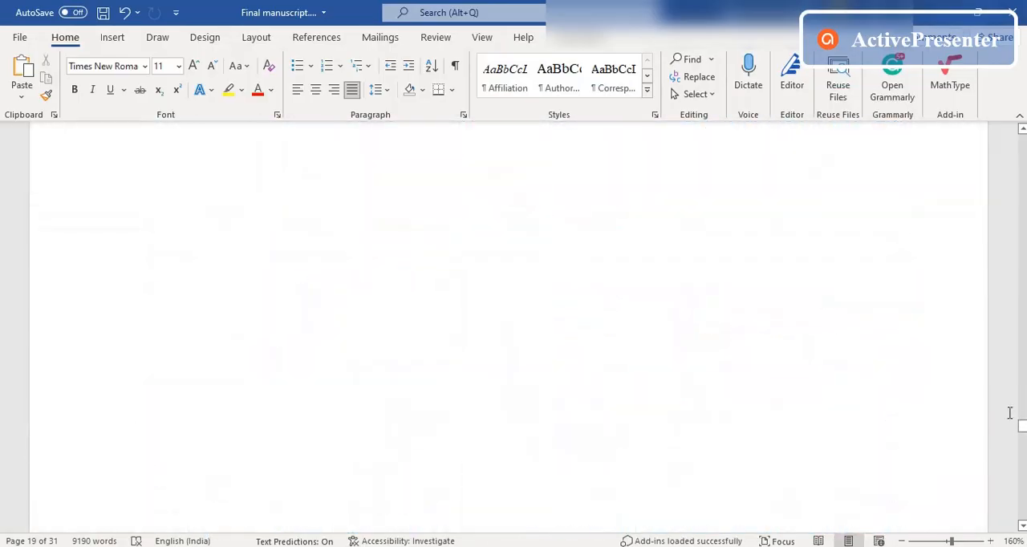
pyautogui.scroll(-20, 926, 500)
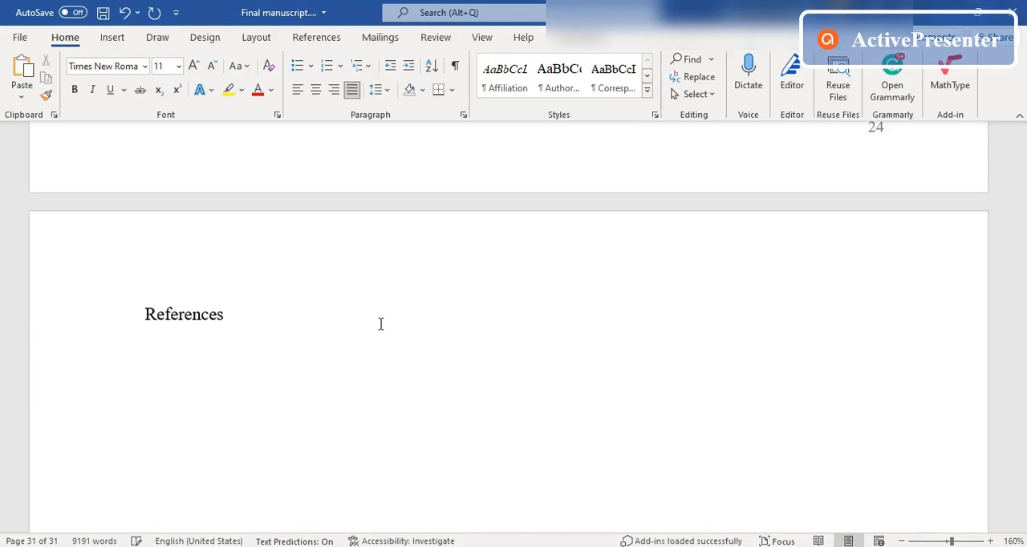
pyautogui.scroll(-2, 380, 323)
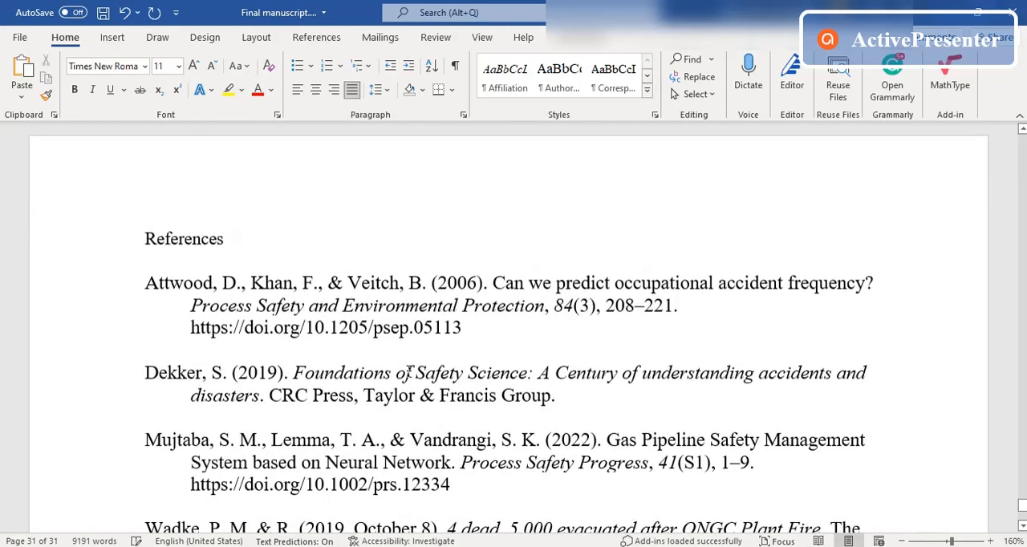
pyautogui.scroll(-4, 409, 371)
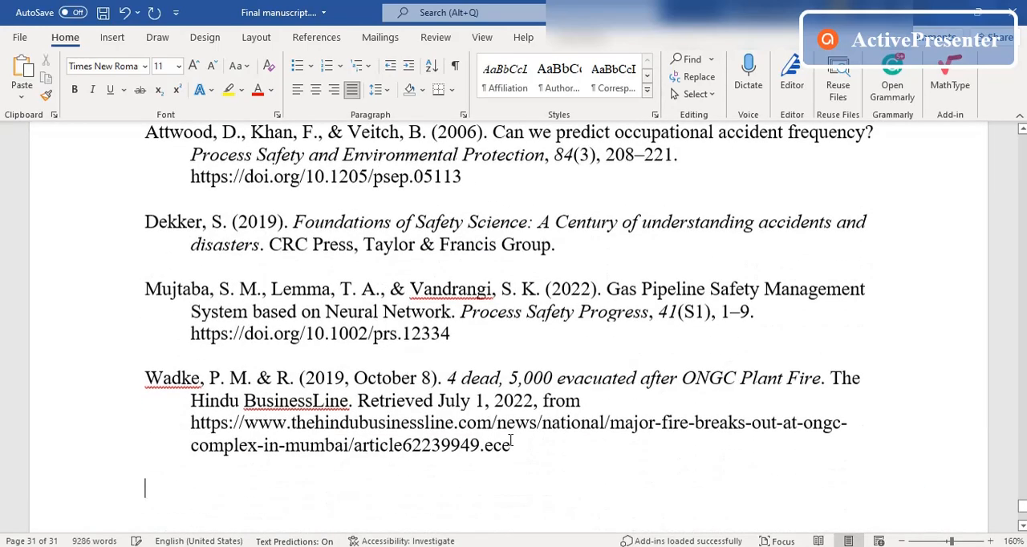
# Step: Extend the pasted heading to "References (APA7)" and make it bold
pyautogui.scroll(-1, 538, 454)
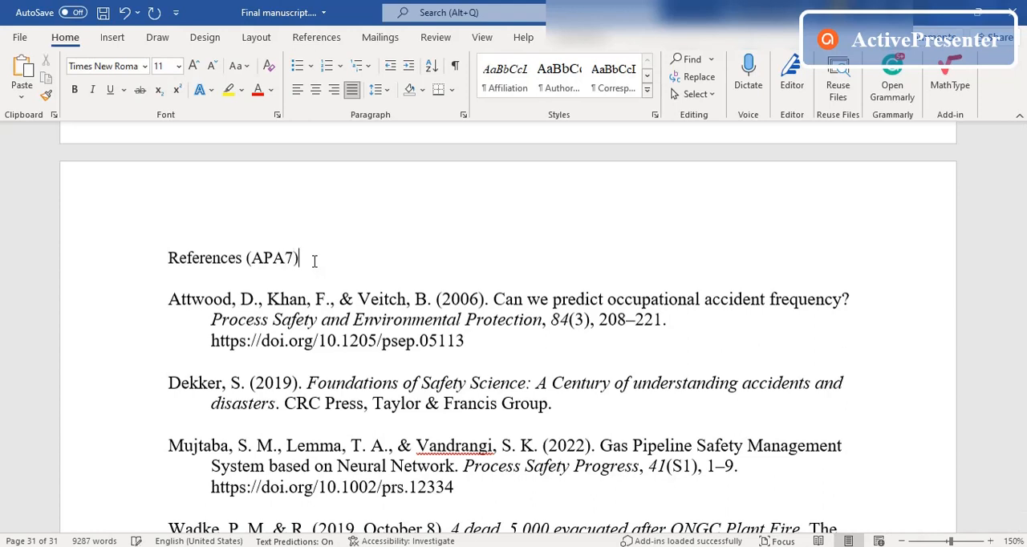
pyautogui.moveTo(314, 260); pyautogui.dragTo(204, 259)
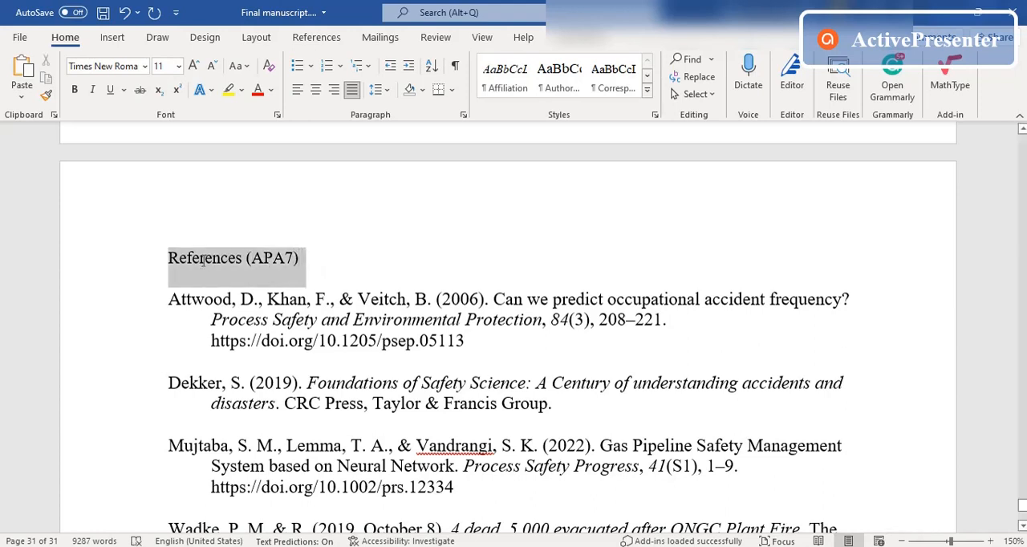
pyautogui.click(74, 89)
pyautogui.click(286, 256)
# Step: Return to the citation list in the browser and change its citation style to MLA8
pyautogui.hotkey('alt', 'Tab')
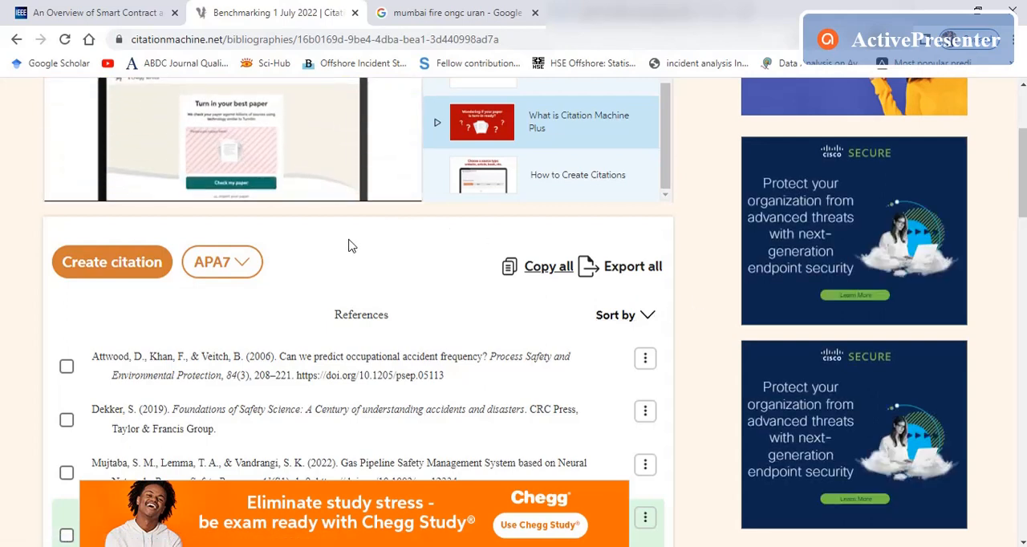
pyautogui.click(247, 263)
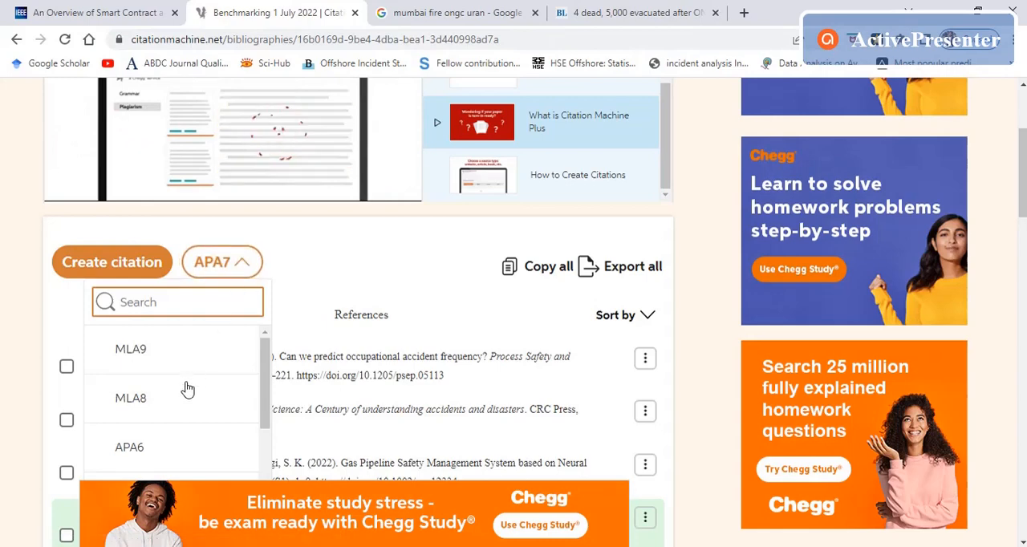
pyautogui.click(126, 401)
pyautogui.scroll(3, 710, 325)
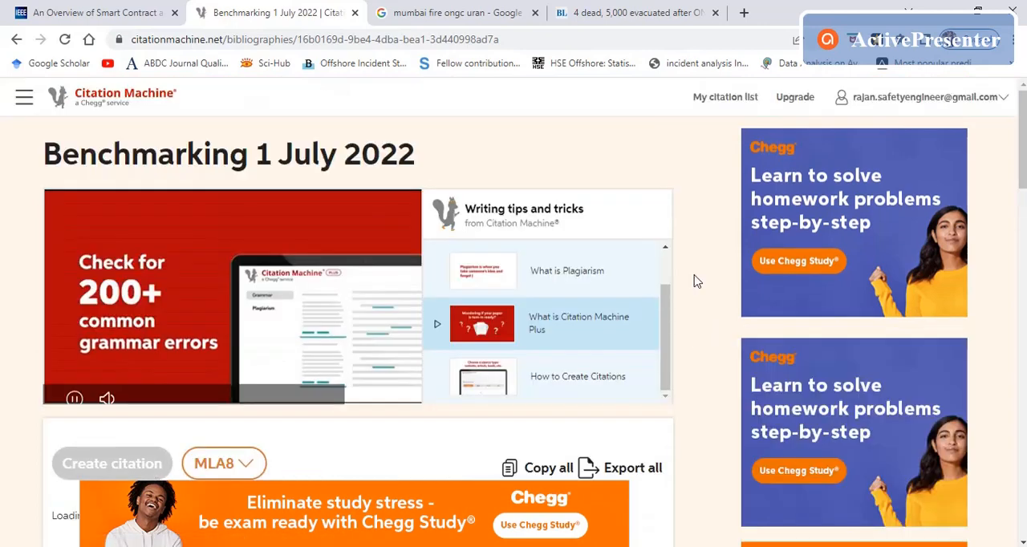
pyautogui.scroll(-3, 696, 281)
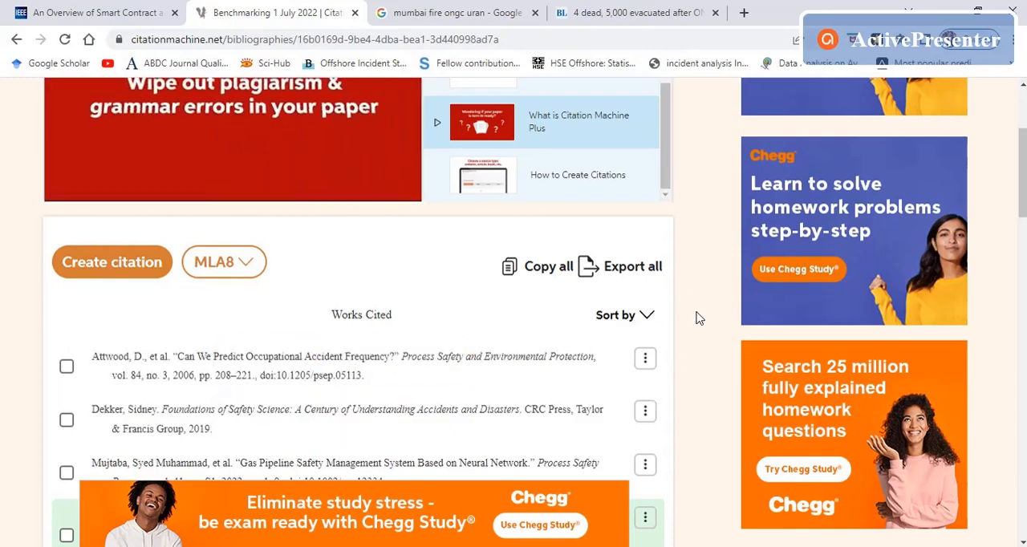
# Step: Copy all MLA8 citations under Works Cited and close the paper-check prompt
pyautogui.moveTo(266, 377)
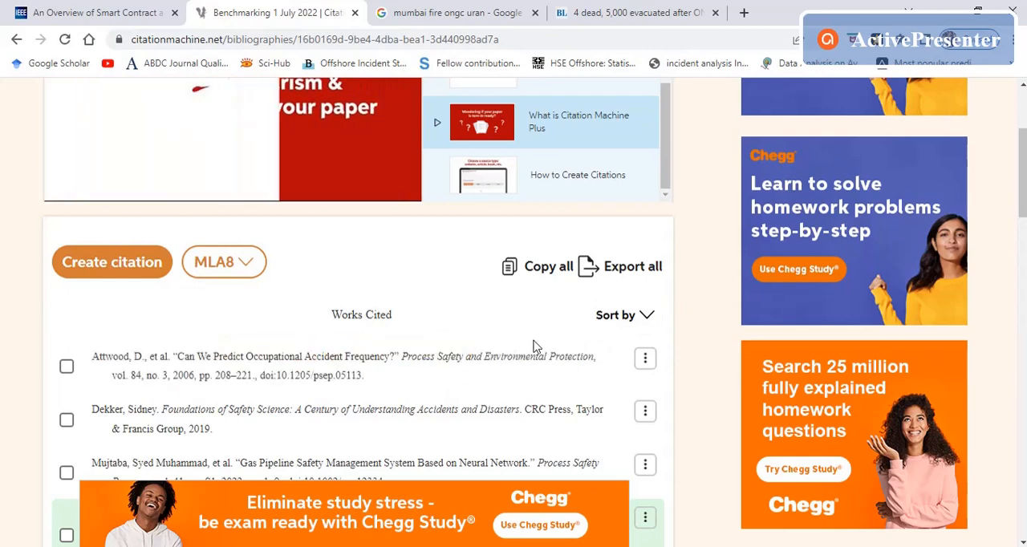
pyautogui.click(544, 268)
pyautogui.click(607, 225)
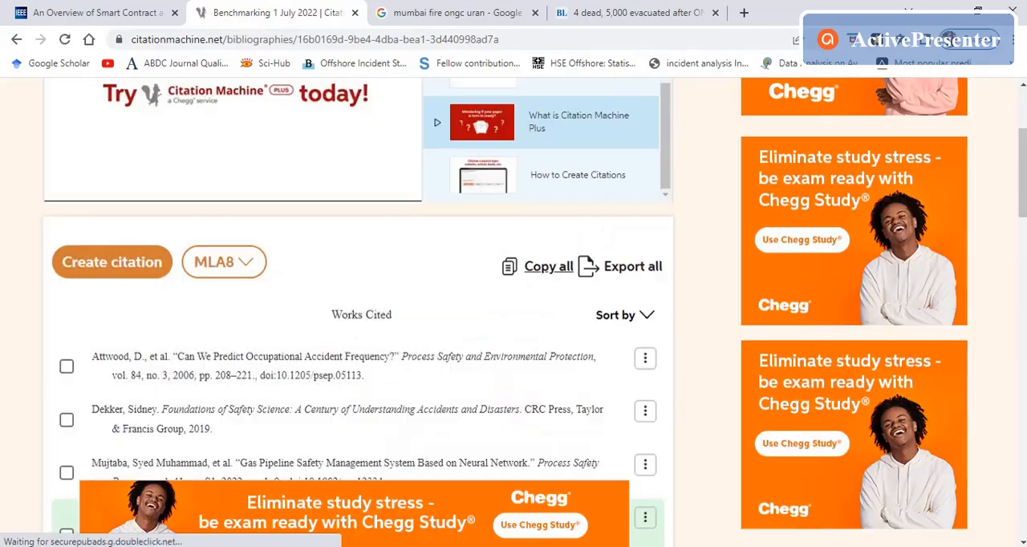
# Step: Switch to the Word manuscript and paste the copied MLA8 citations below the APA7 references
pyautogui.hotkey('alt', 'Tab')
pyautogui.scroll(-3, 366, 348)
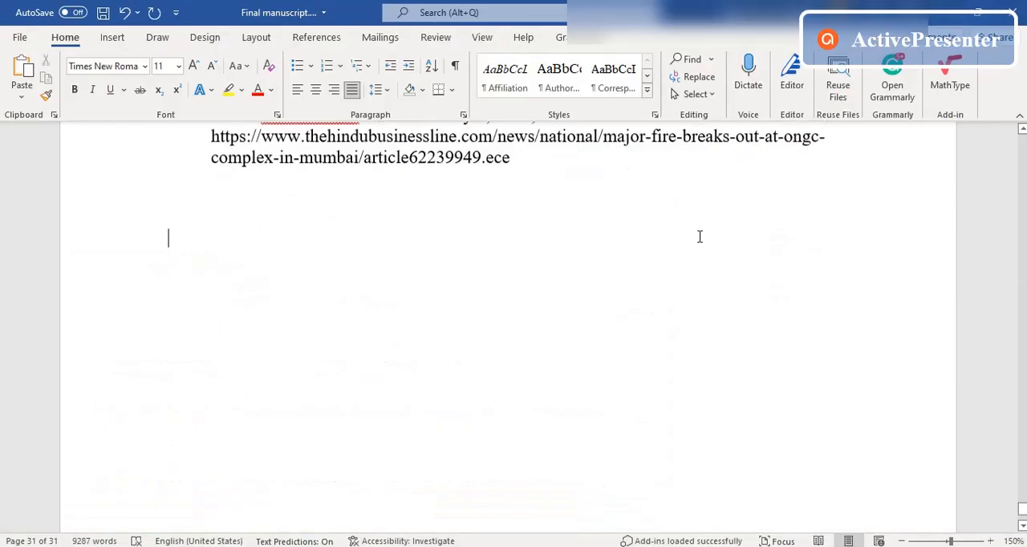
pyautogui.hotkey('ctrl', 'v')
pyautogui.scroll(3, 481, 360)
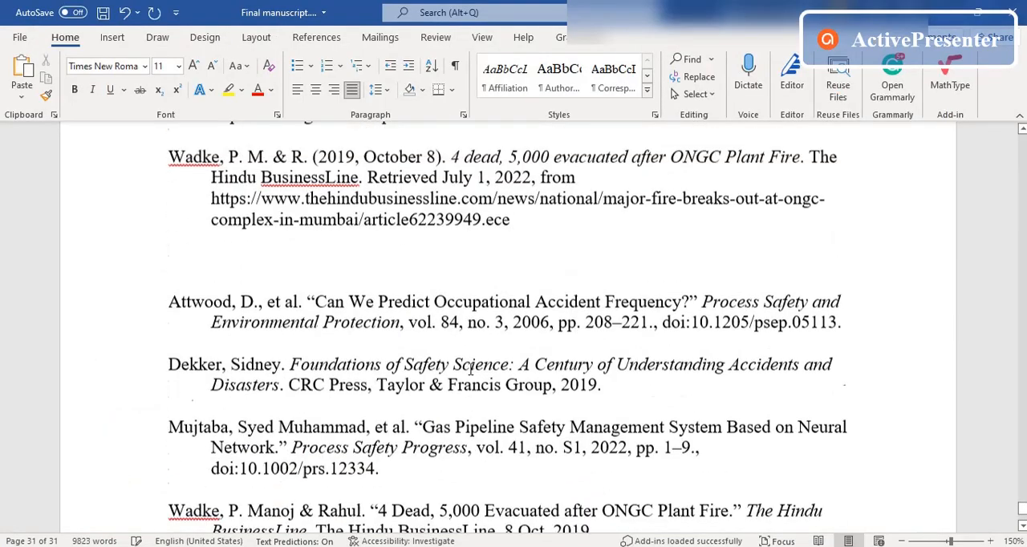
pyautogui.scroll(3, 470, 368)
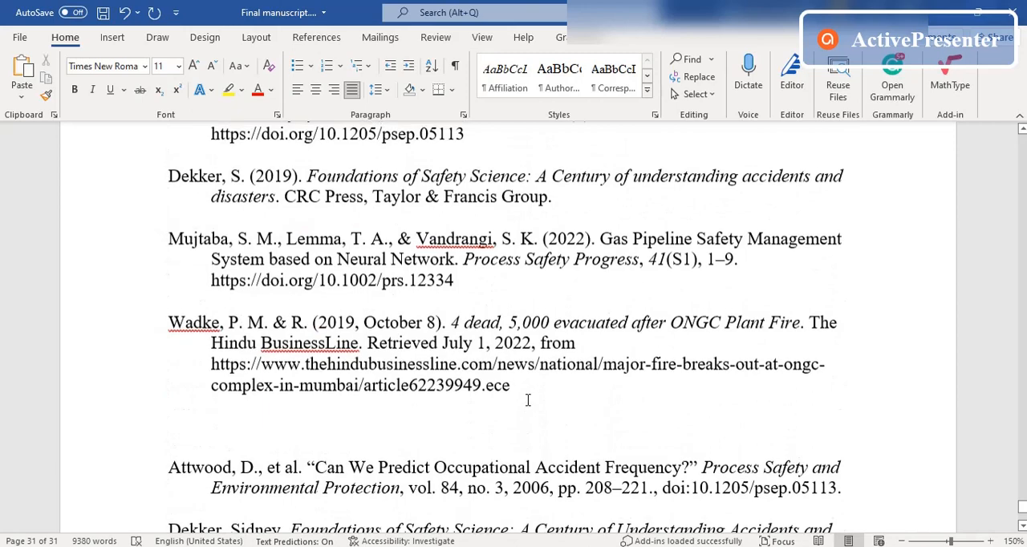
pyautogui.scroll(-1, 527, 399)
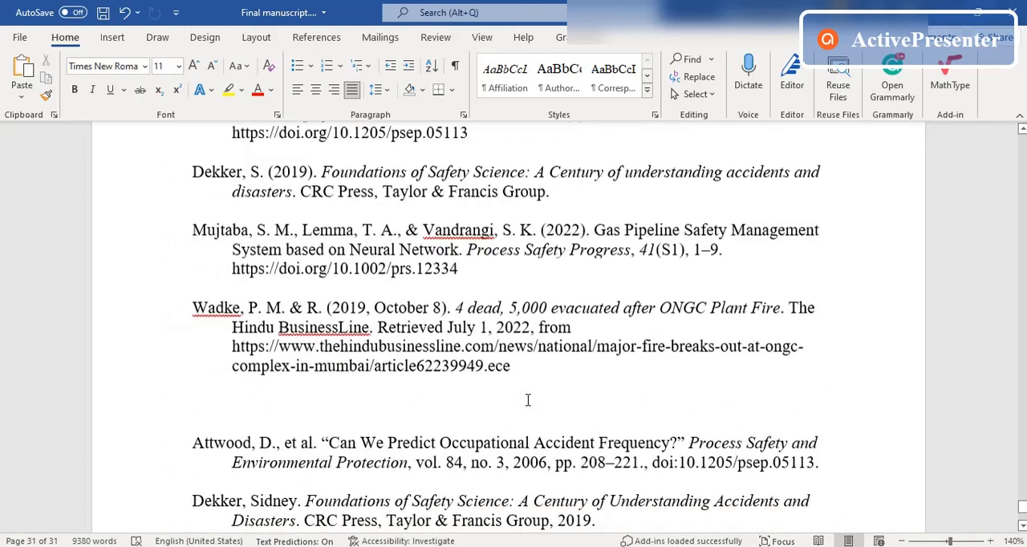
pyautogui.scroll(3, 528, 400)
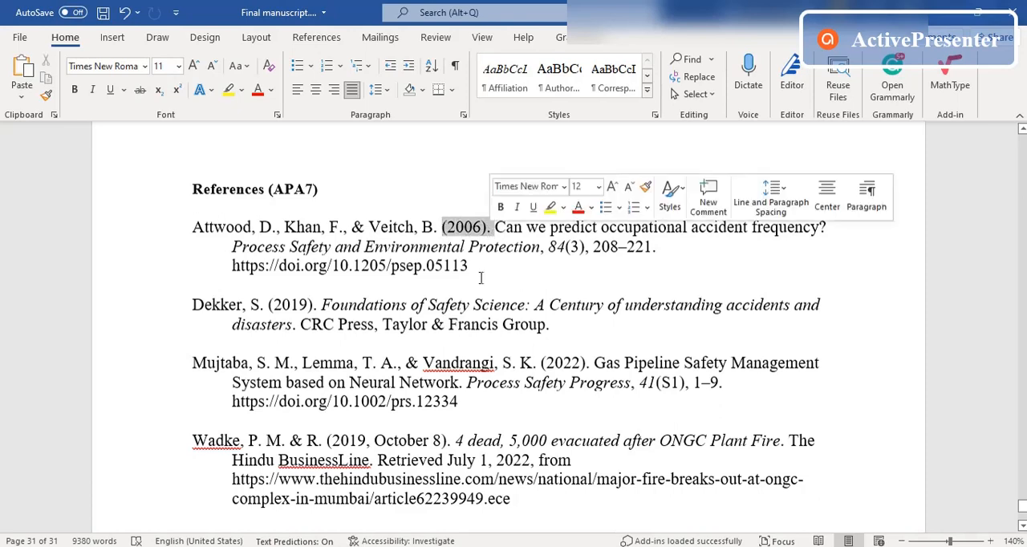
# Step: Add the heading "MLA8" above the newly pasted citations and make it bold
pyautogui.scroll(-4, 477, 288)
pyautogui.scroll(3, 478, 288)
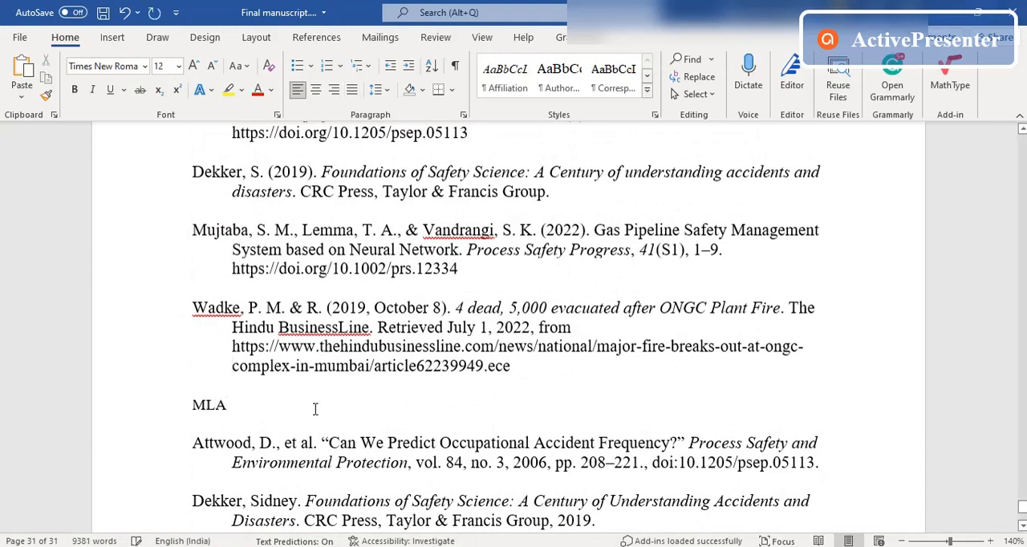
pyautogui.click(168, 407)
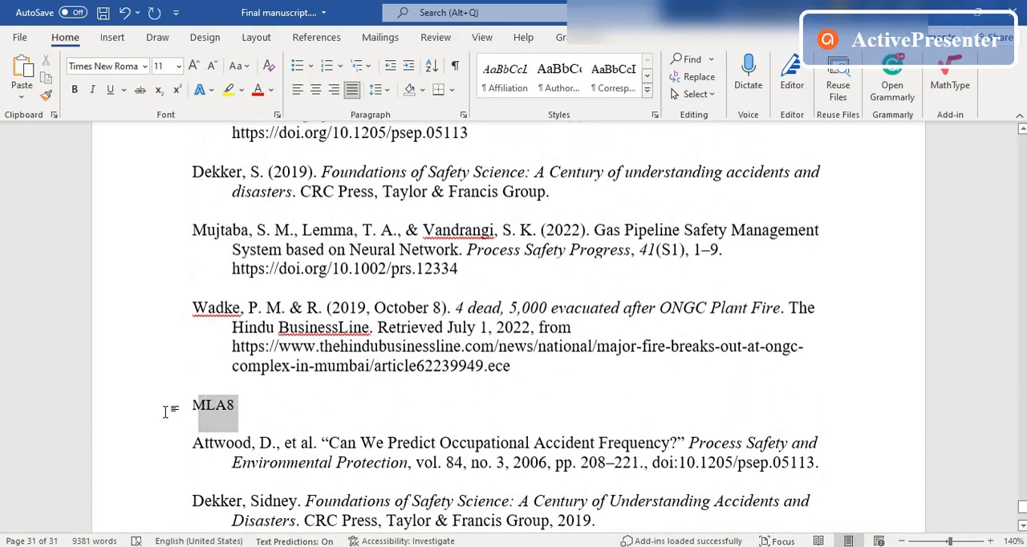
pyautogui.click(76, 90)
pyautogui.click(268, 405)
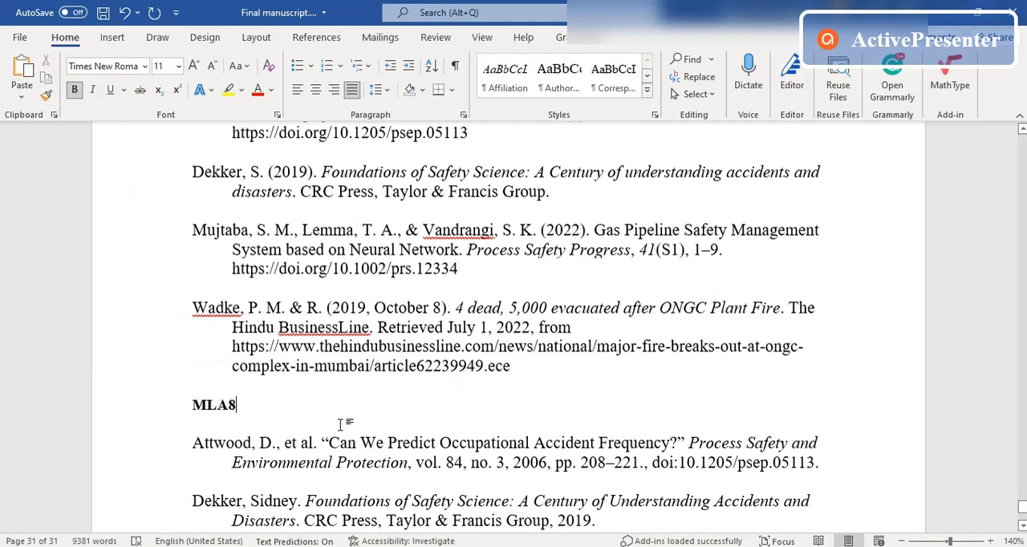
# Step: Compare how the authors and year of the first reference are written in the MLA8 and APA7 lists
pyautogui.click(275, 456)
pyautogui.moveTo(211, 442); pyautogui.dragTo(312, 446)
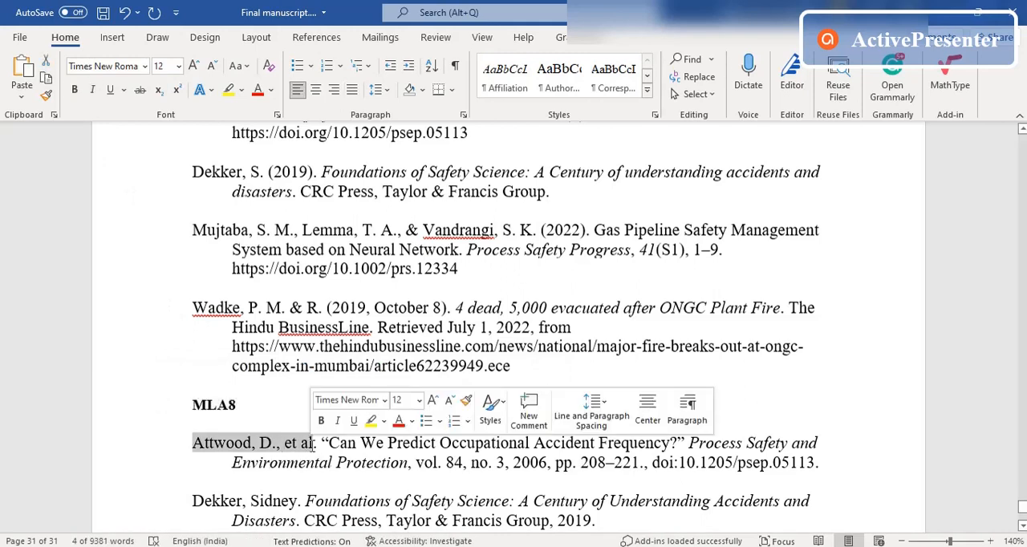
pyautogui.click(522, 462)
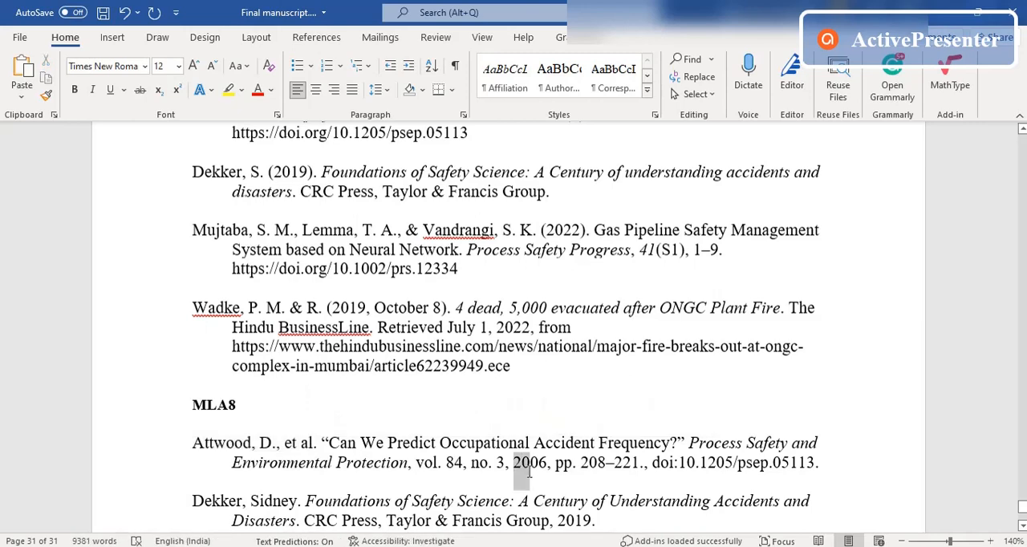
pyautogui.scroll(5, 425, 432)
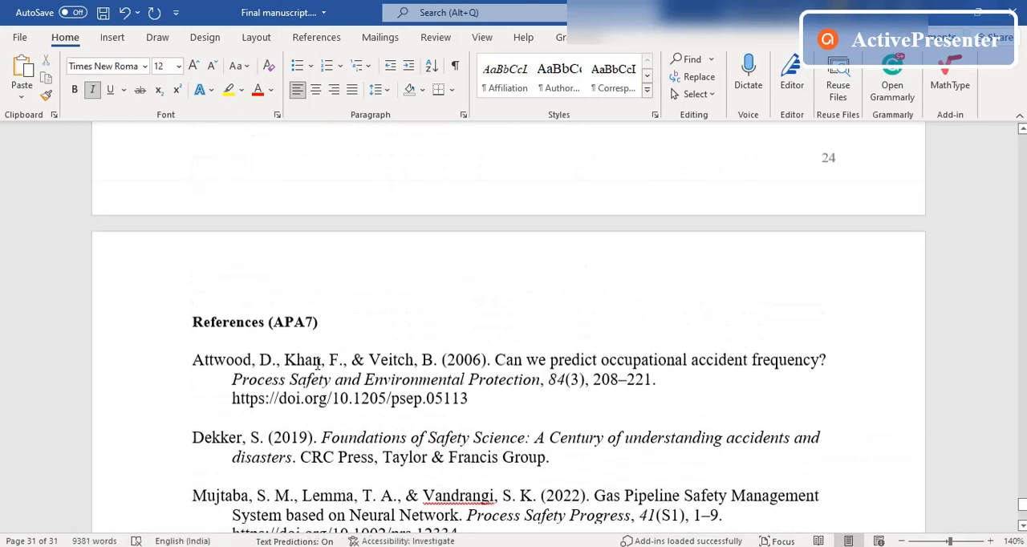
pyautogui.moveTo(237, 363); pyautogui.dragTo(453, 359)
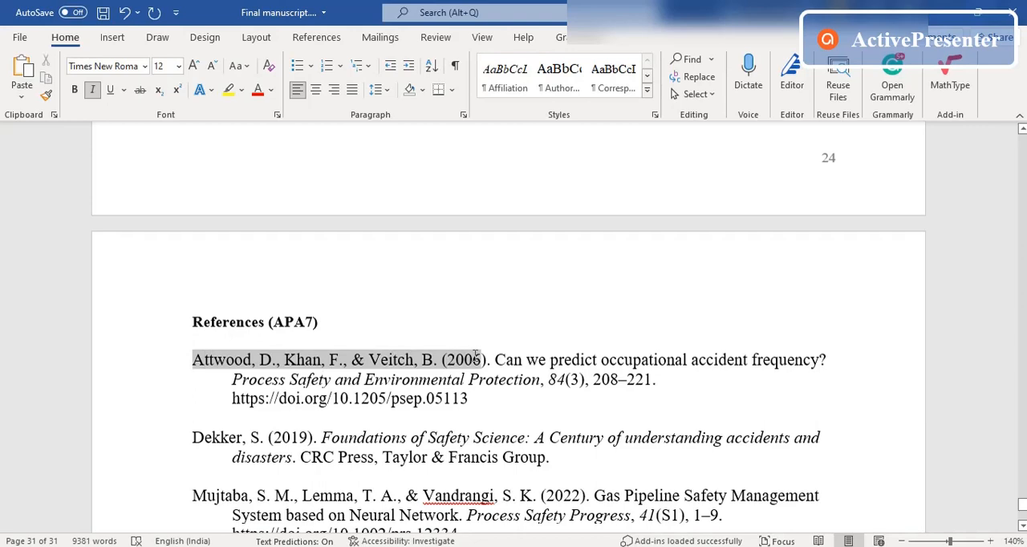
pyautogui.click(474, 359)
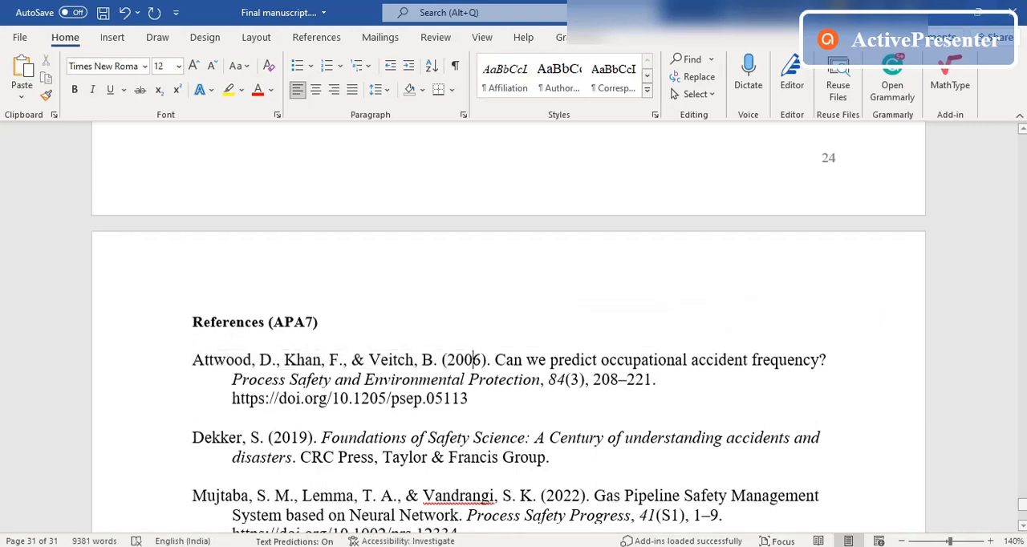
# Step: Return to the citation list in the browser and change its citation style to APA6
pyautogui.hotkey('alt', 'Tab')
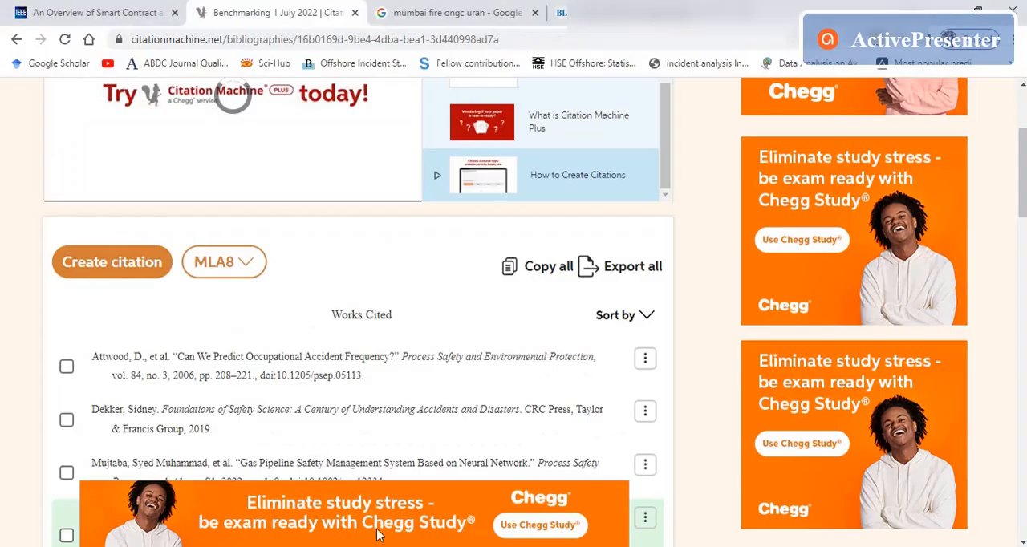
pyautogui.click(255, 264)
pyautogui.scroll(-1, 208, 397)
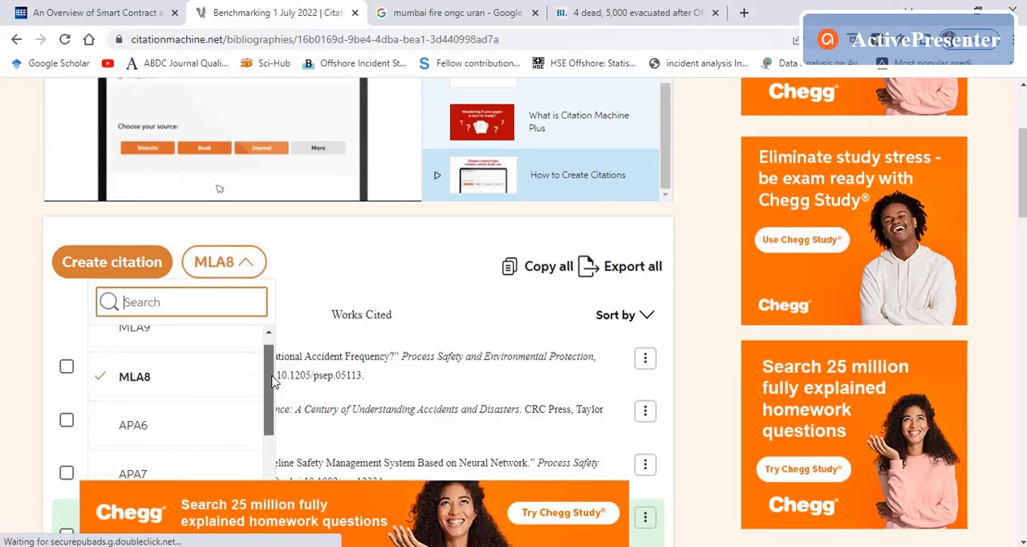
pyautogui.click(142, 420)
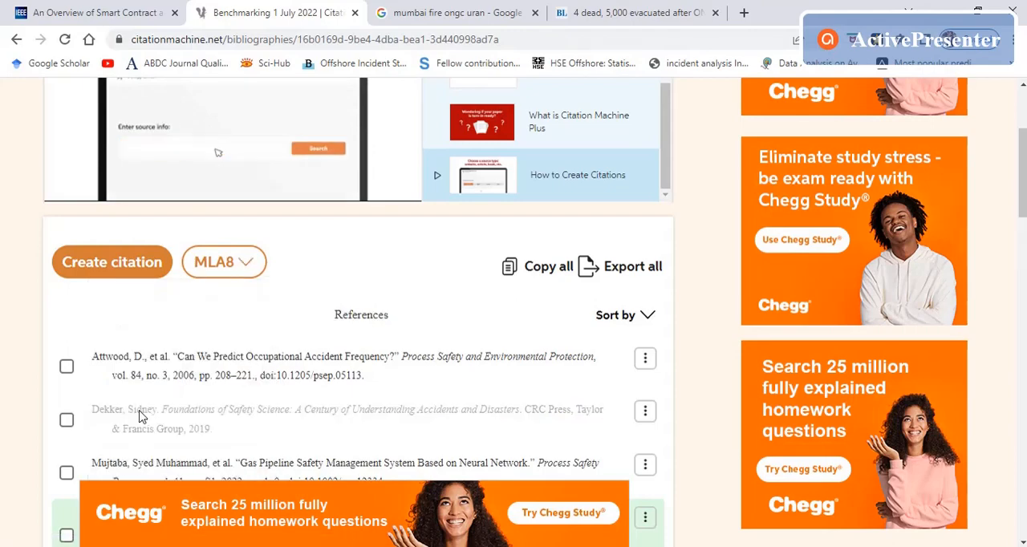
# Step: Look through the APA6 references and copy all of the citations
pyautogui.scroll(-5, 654, 345)
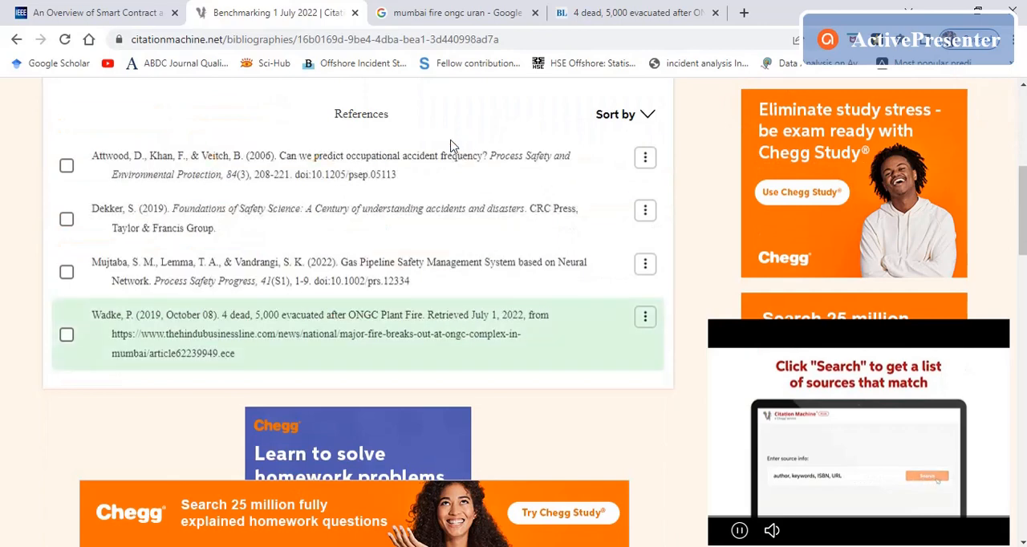
pyautogui.moveTo(329, 241)
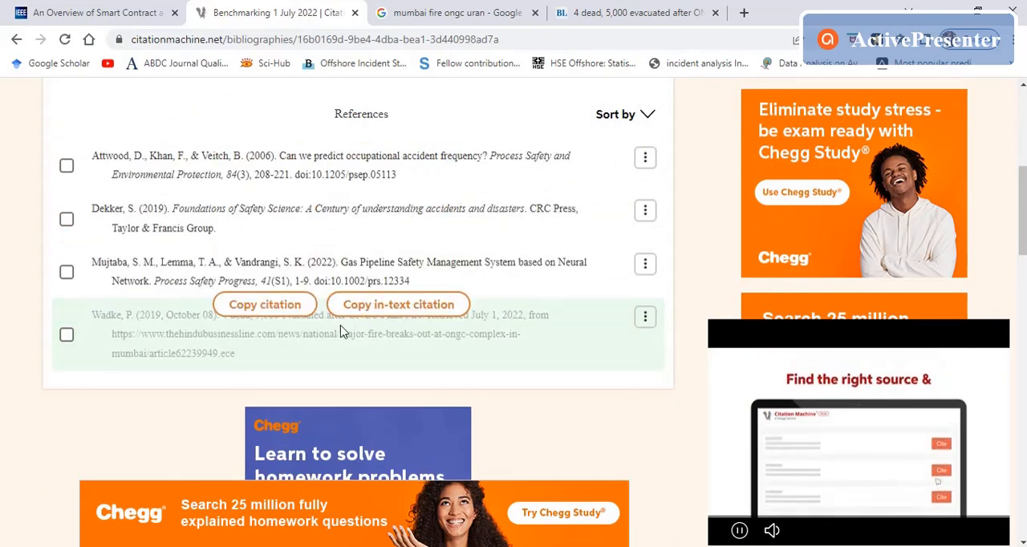
pyautogui.scroll(2, 247, 347)
pyautogui.scroll(1, 265, 337)
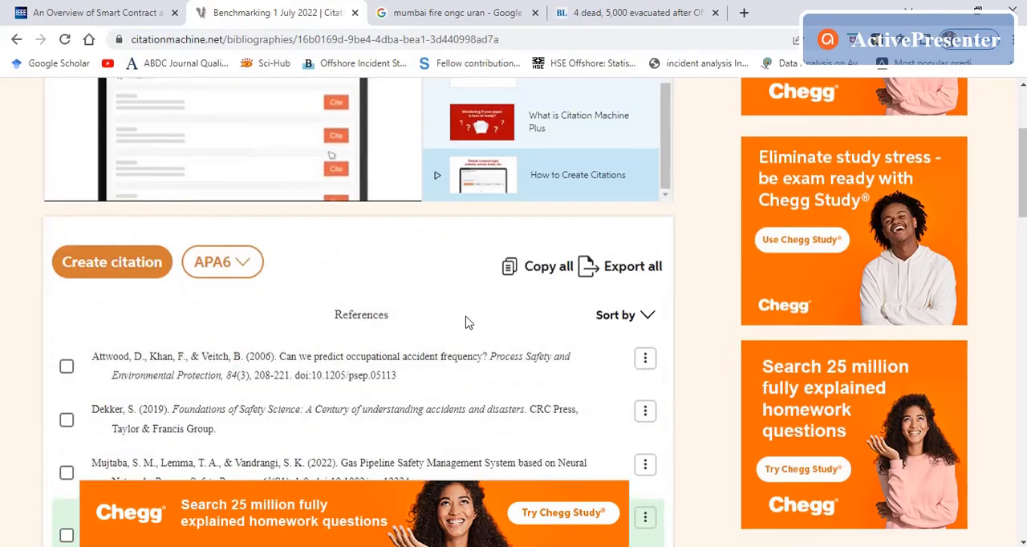
pyautogui.click(547, 268)
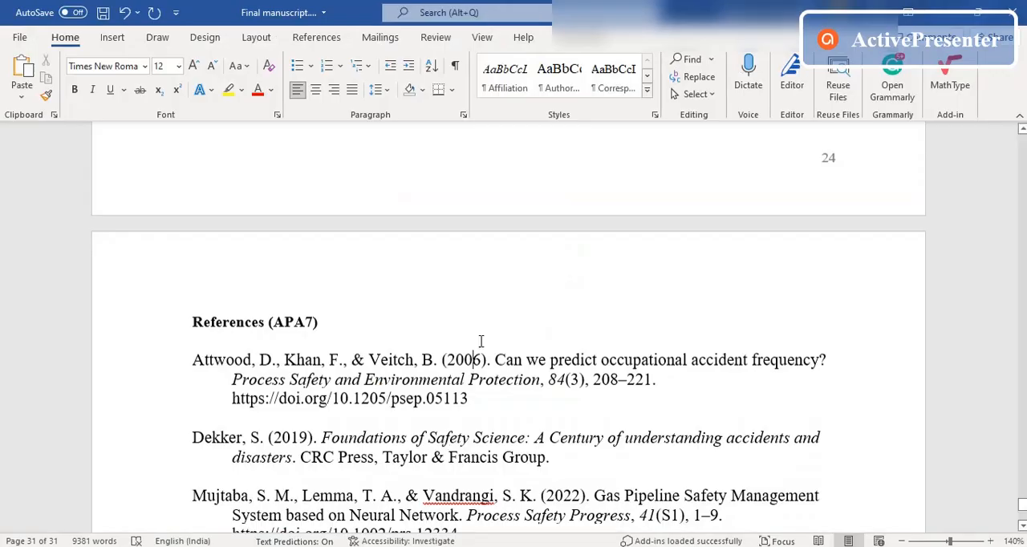
# Step: Switch to the Word manuscript and replace the APA7 and MLA8 references below the References heading with the copied APA6 citations
pyautogui.scroll(-10, 482, 342)
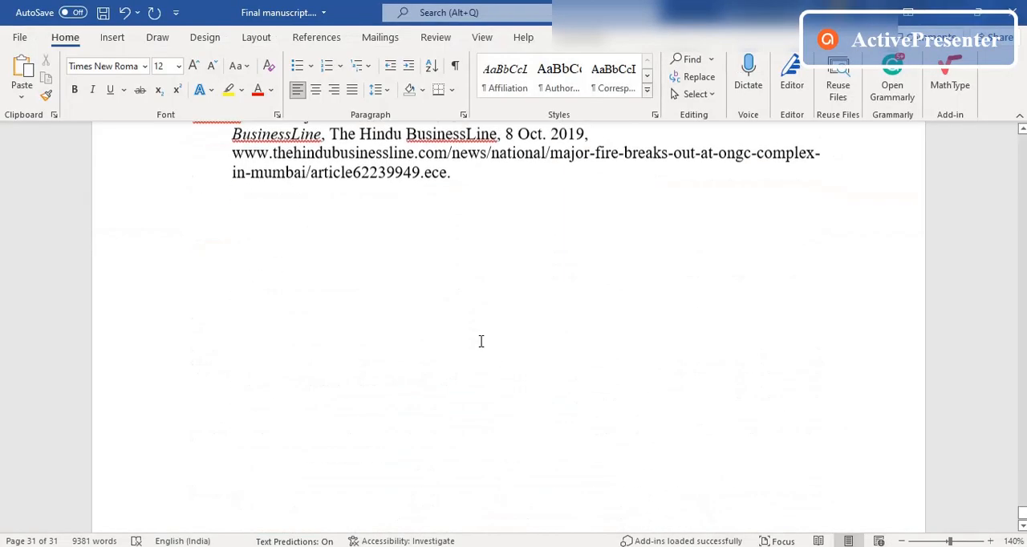
pyautogui.scroll(2, 513, 369)
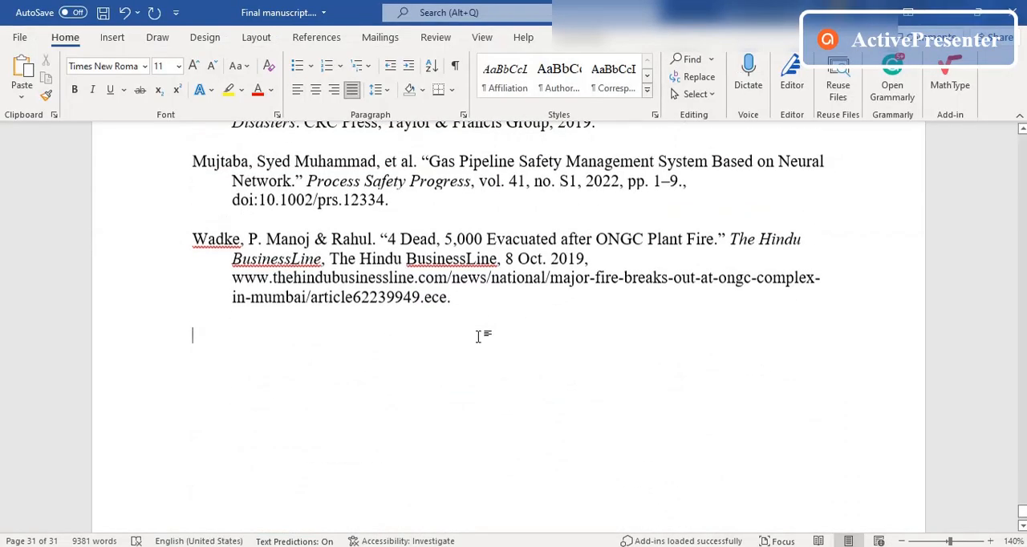
pyautogui.moveTo(480, 336); pyautogui.dragTo(192, 216)
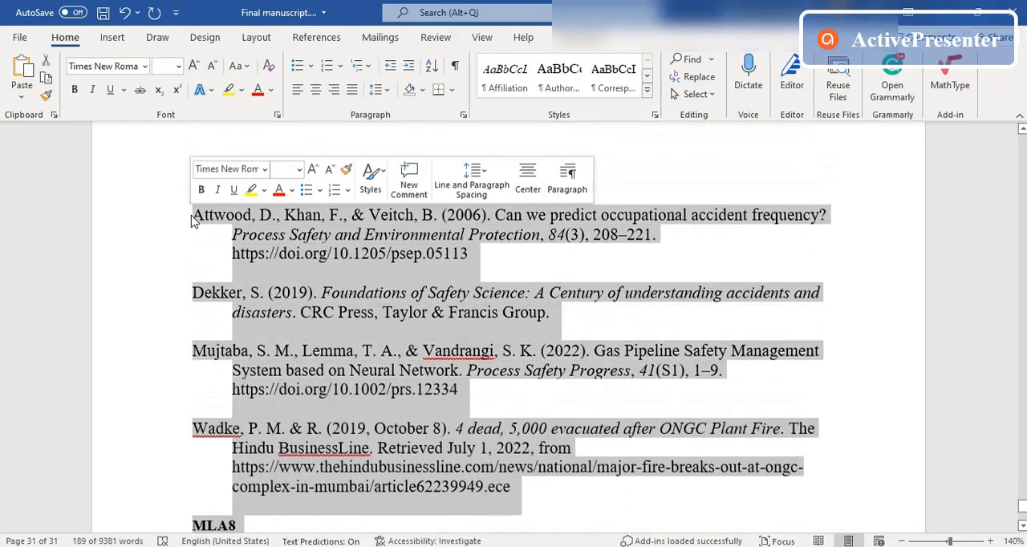
pyautogui.press('Delete')
pyautogui.hotkey('ctrl', 'v')
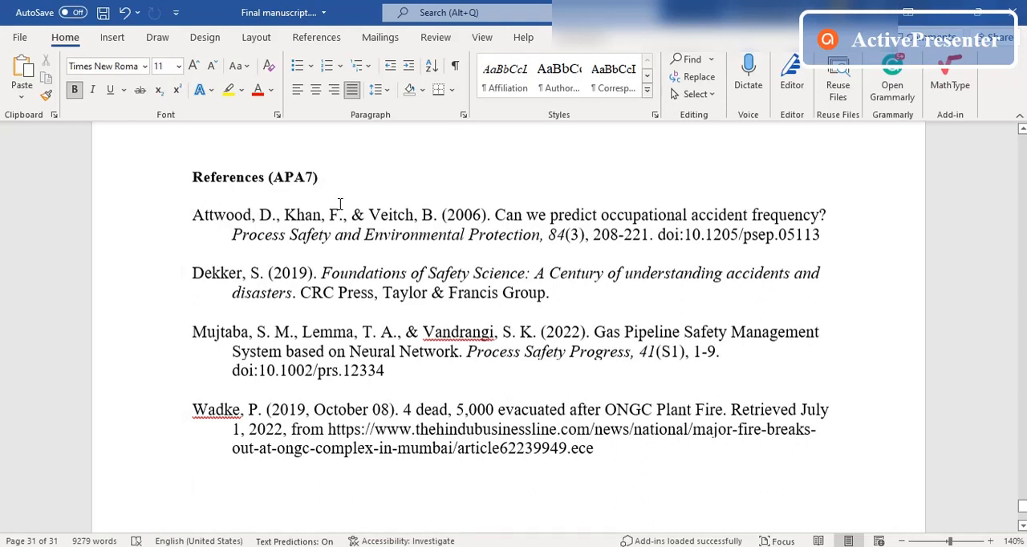
# Step: Change the references heading to "References (APA6)" and save the manuscript
pyautogui.press('BackSpace')
pyautogui.write('6')
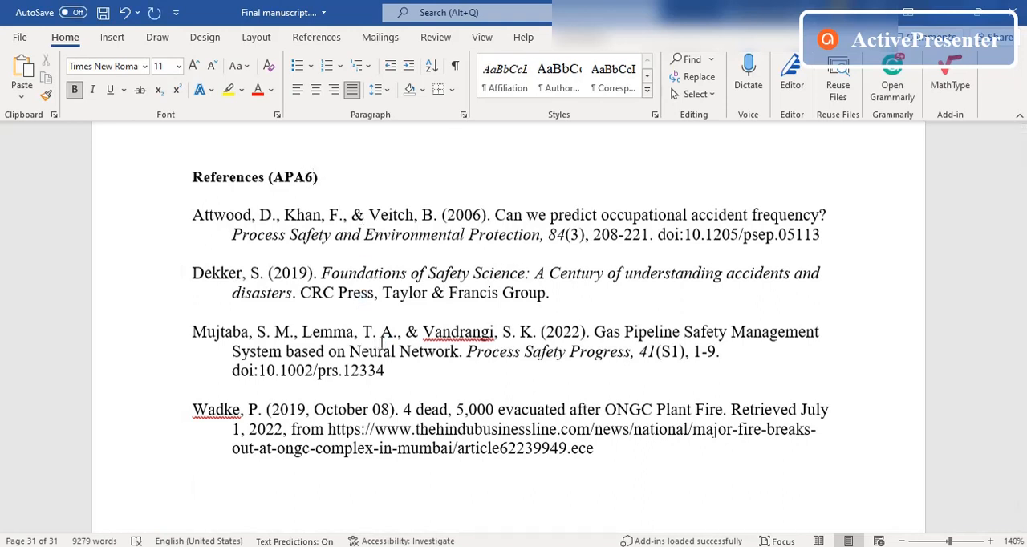
pyautogui.hotkey('ctrl', 's')
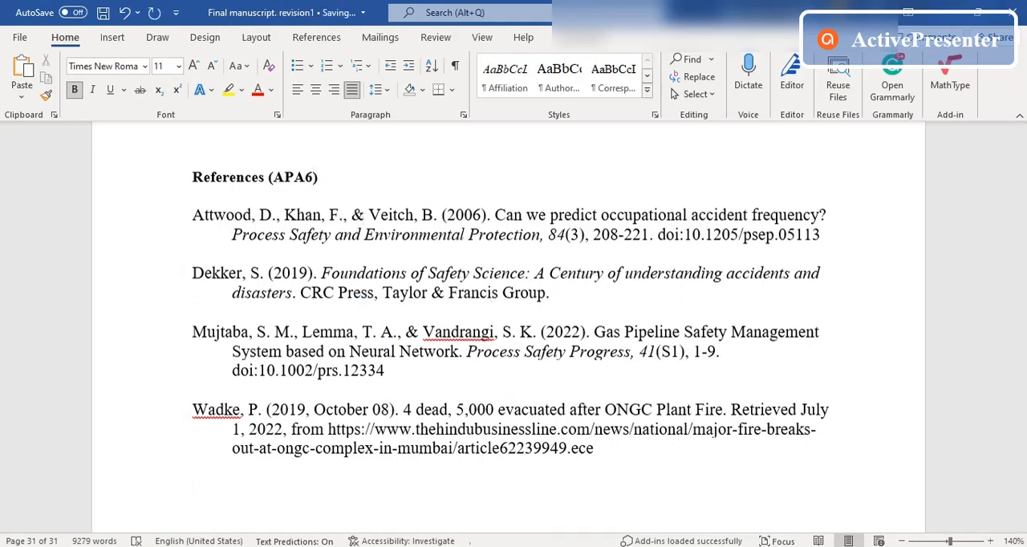
# Step: Return to the citation list in the browser, close the paper-check prompt and open the list of citation styles
pyautogui.click(401, 465)
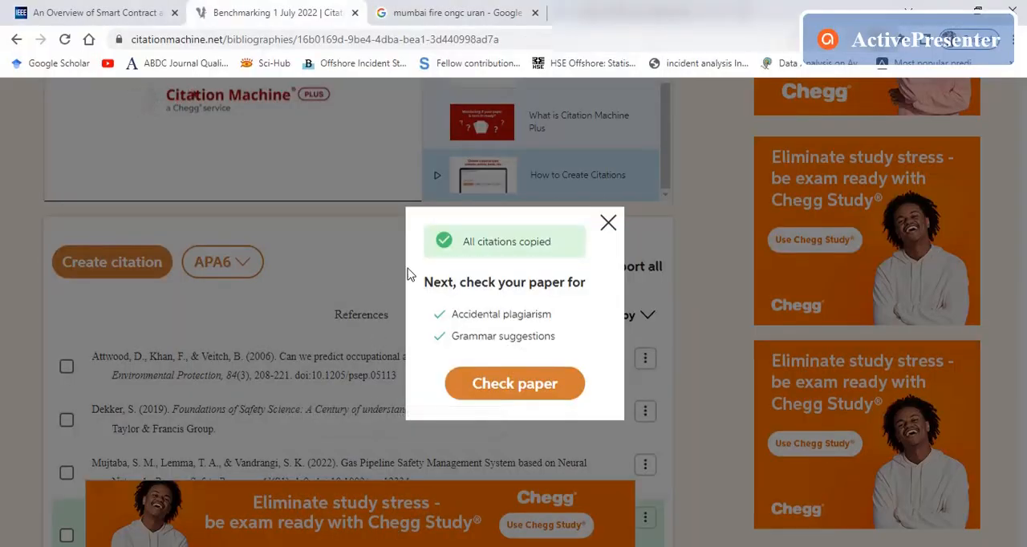
pyautogui.click(610, 224)
pyautogui.click(254, 262)
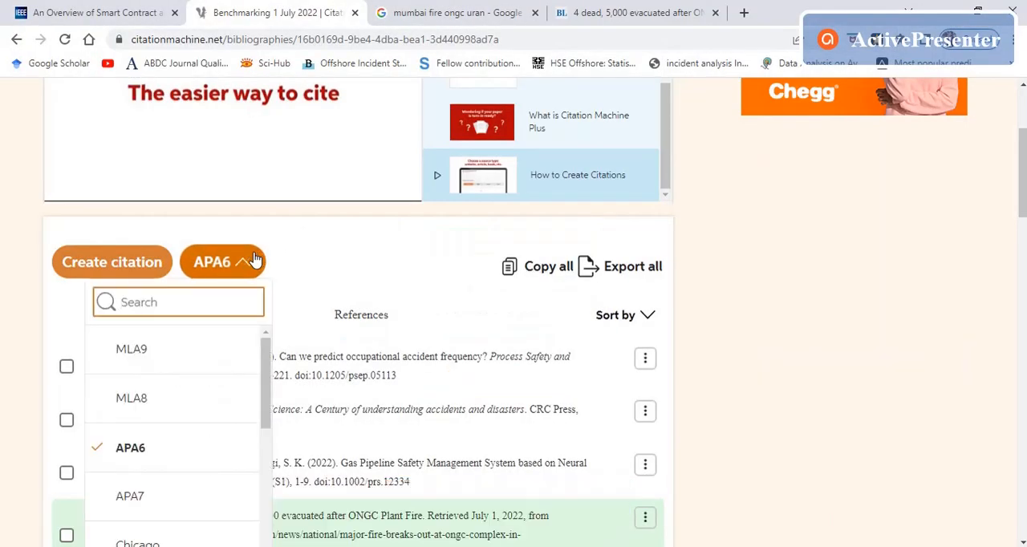
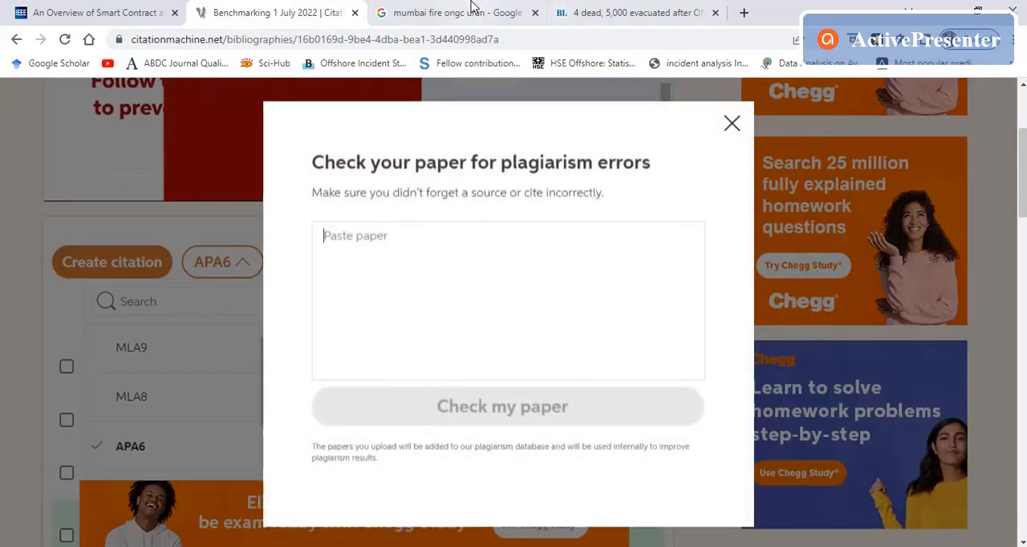
# Step: Close the ONGC fire search and news pages and search the web for "benchmarking an international journal"
pyautogui.click(513, 13)
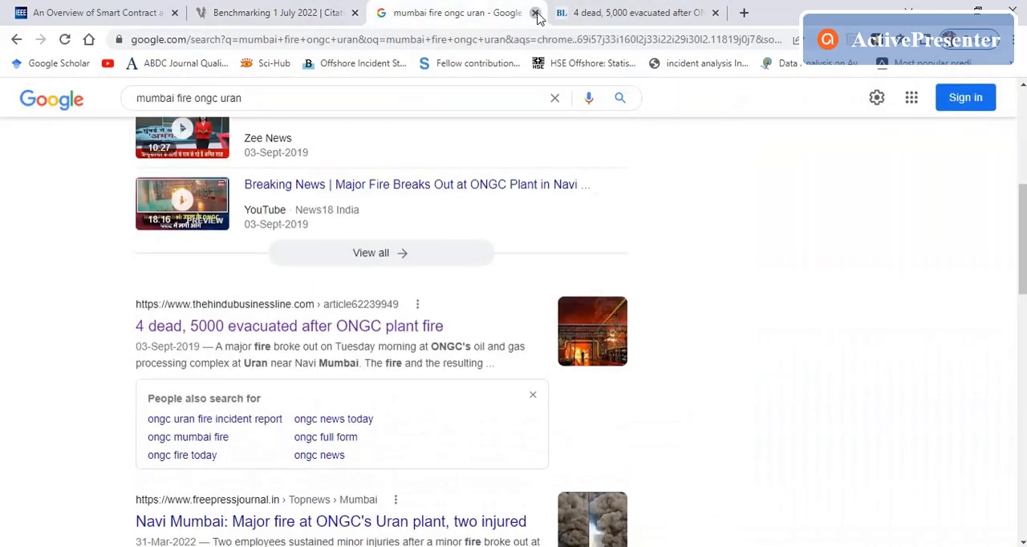
pyautogui.click(535, 13)
pyautogui.click(490, 13)
pyautogui.click(383, 12)
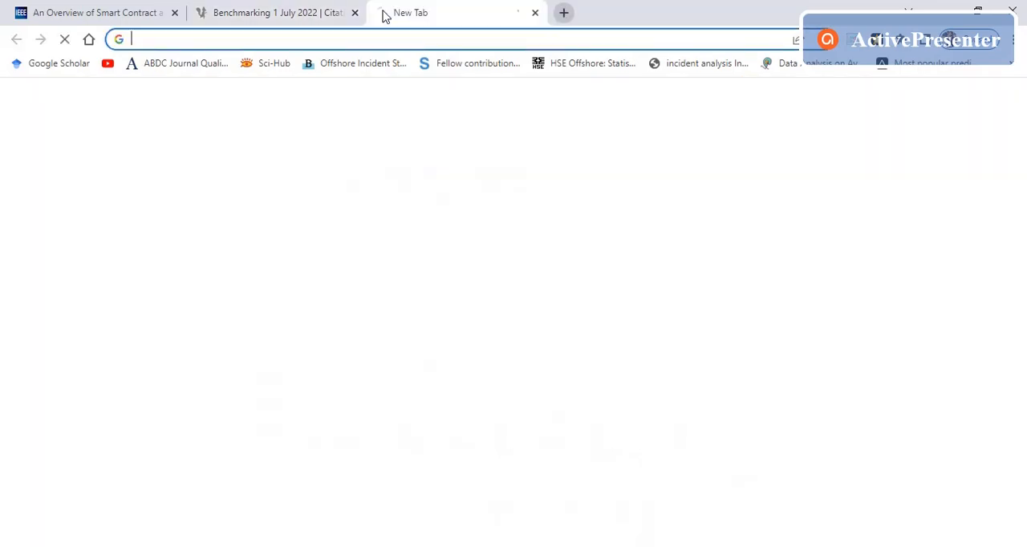
pyautogui.write('benchmark')
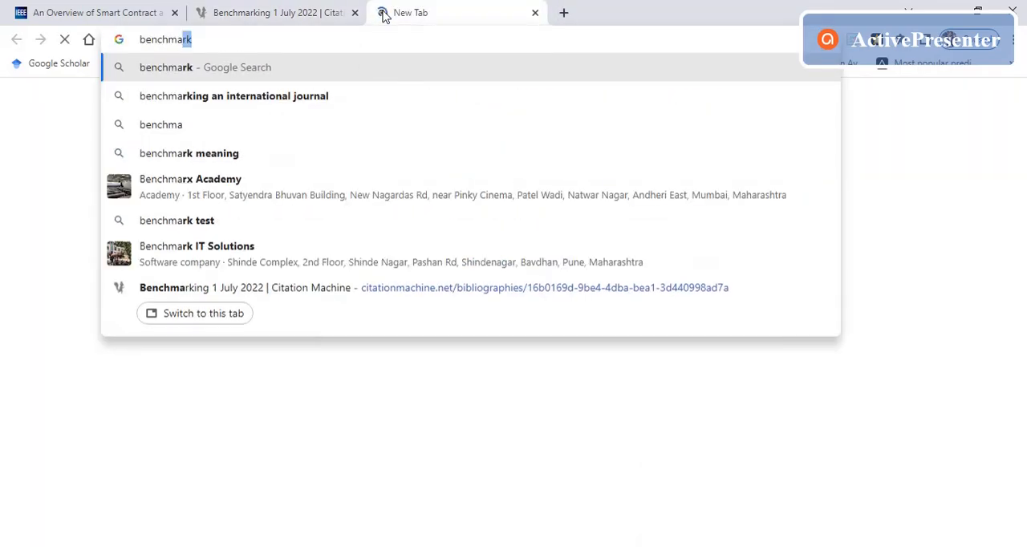
pyautogui.write('ing')
pyautogui.press('Return')
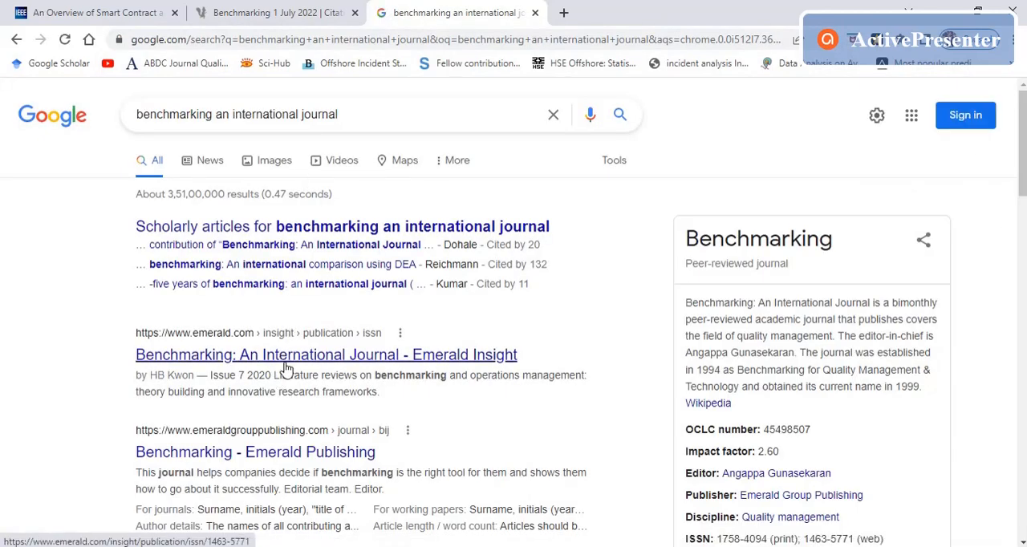
# Step: Open the journal's author guidelines from its Emerald Insight page, accept the cookies and close the journal page
pyautogui.click(285, 366)
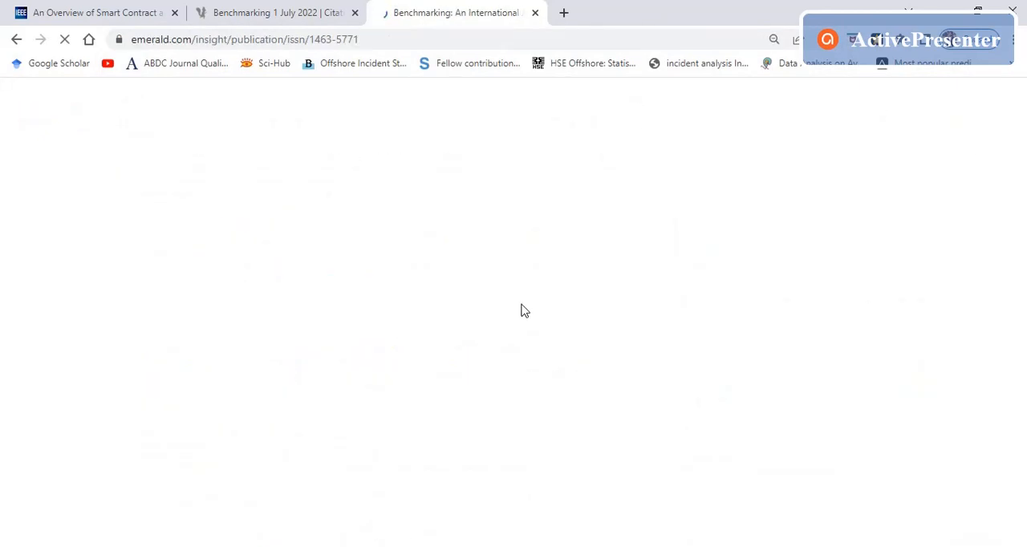
pyautogui.scroll(-5, 554, 319)
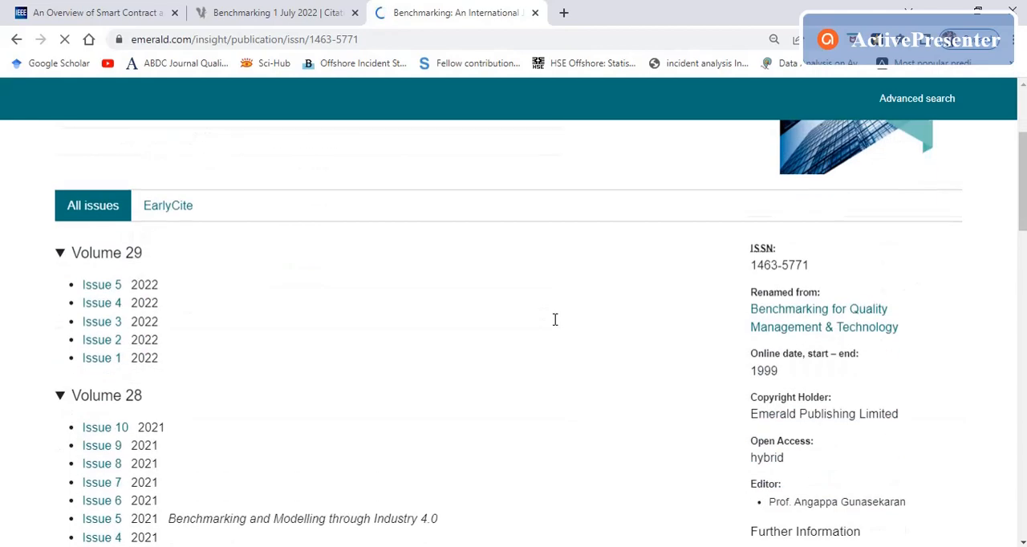
pyautogui.click(628, 483)
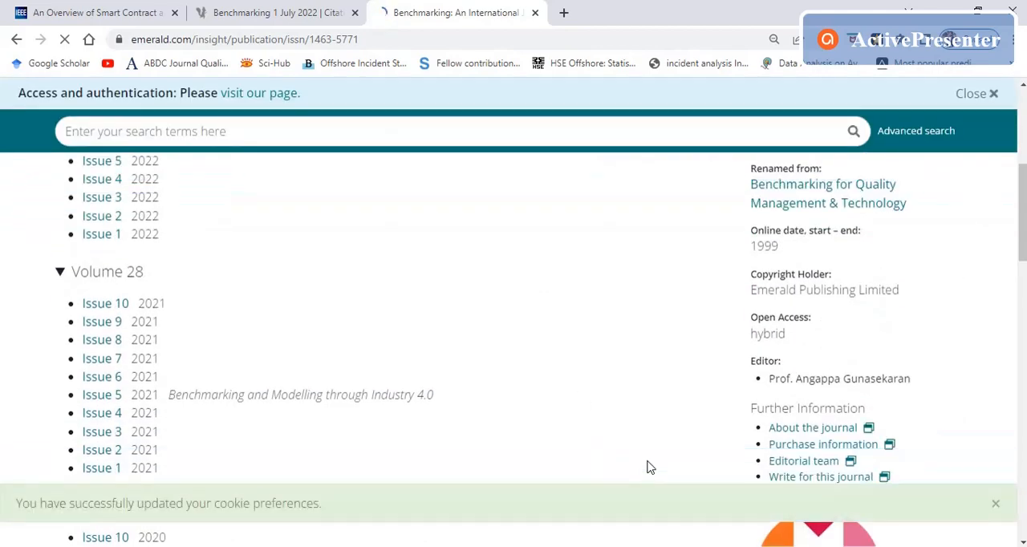
pyautogui.click(782, 478)
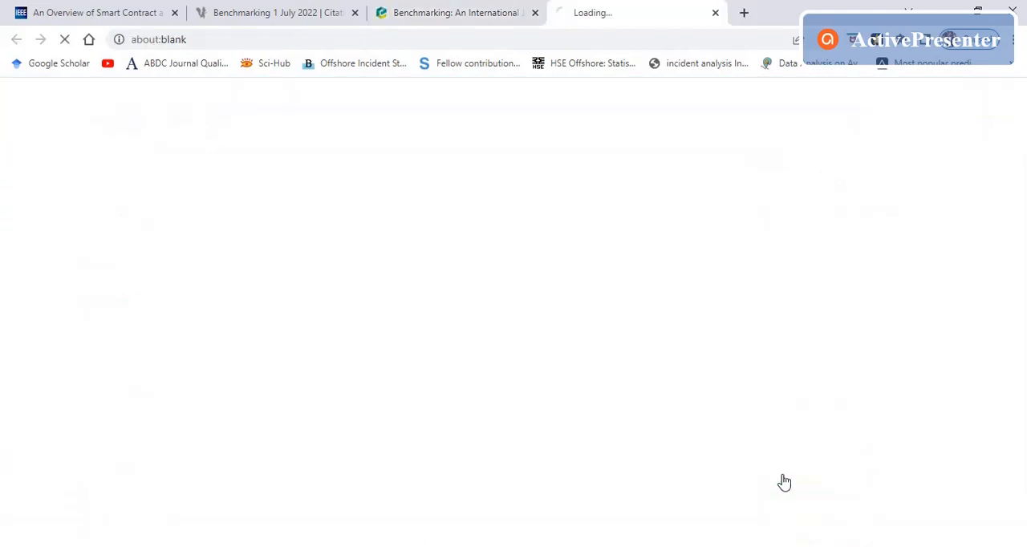
pyautogui.click(535, 12)
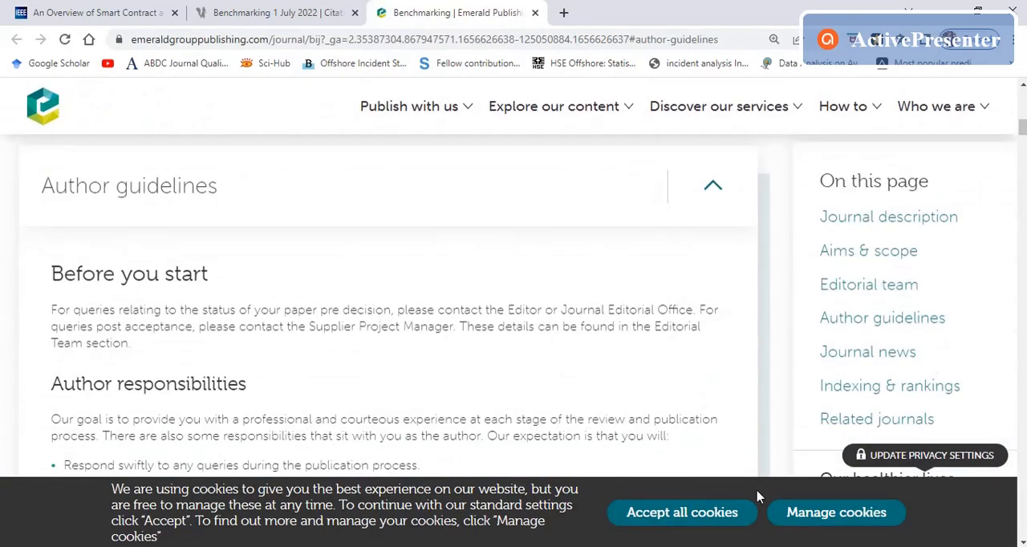
pyautogui.click(710, 512)
# Step: Find the References section in the Emerald author guidelines and examine the required Harvard referencing style
pyautogui.scroll(-10, 433, 333)
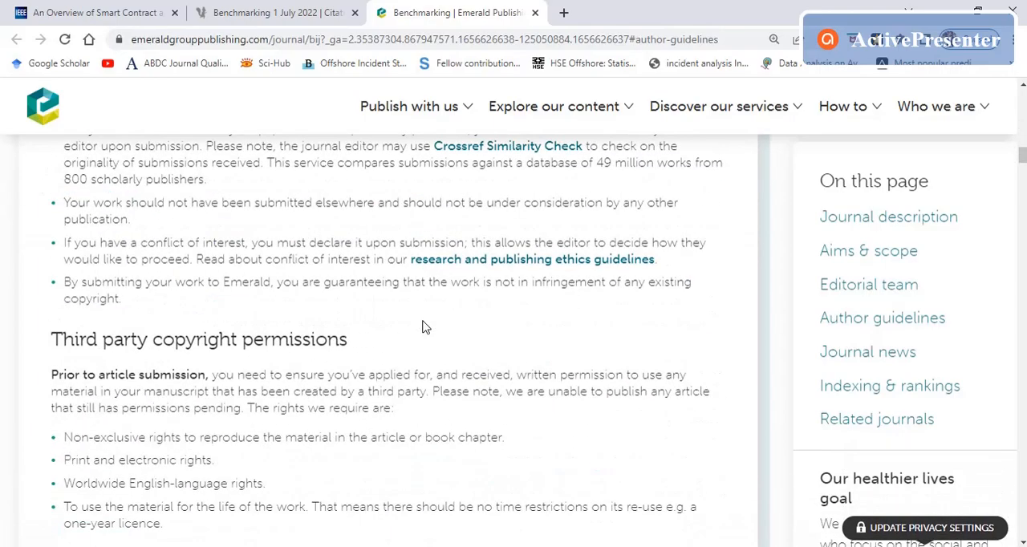
pyautogui.scroll(-15, 438, 340)
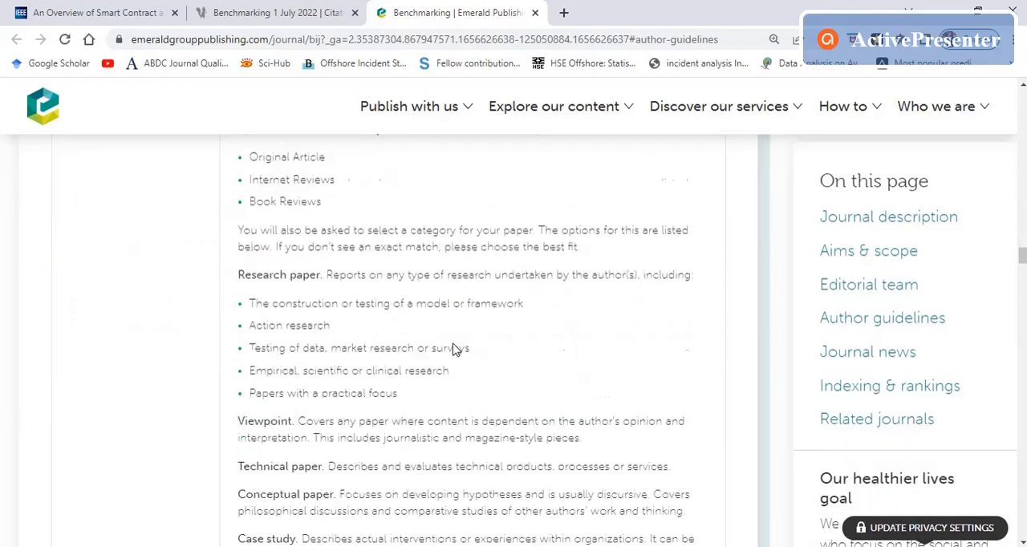
pyautogui.scroll(-15, 453, 349)
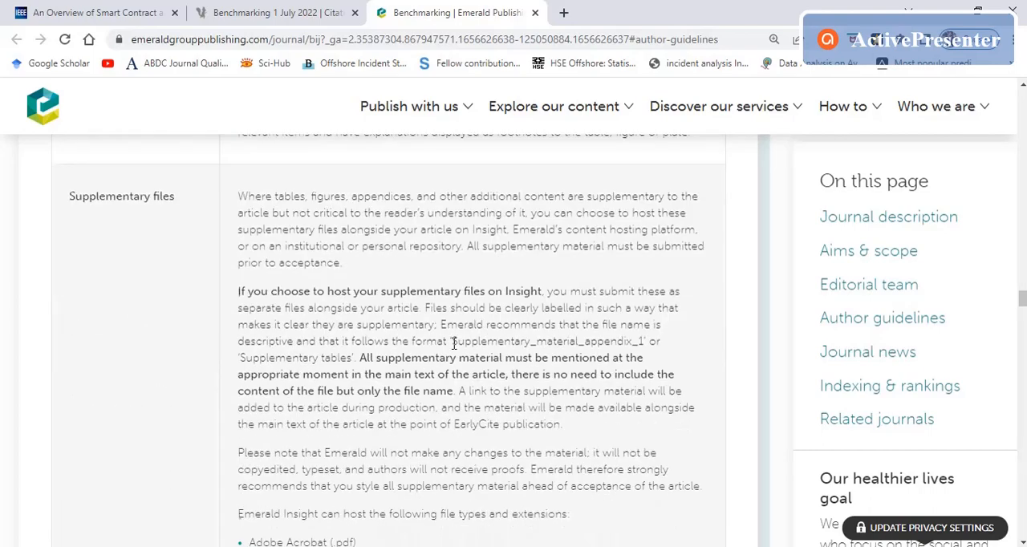
pyautogui.scroll(-5, 454, 344)
pyautogui.scroll(3, 454, 345)
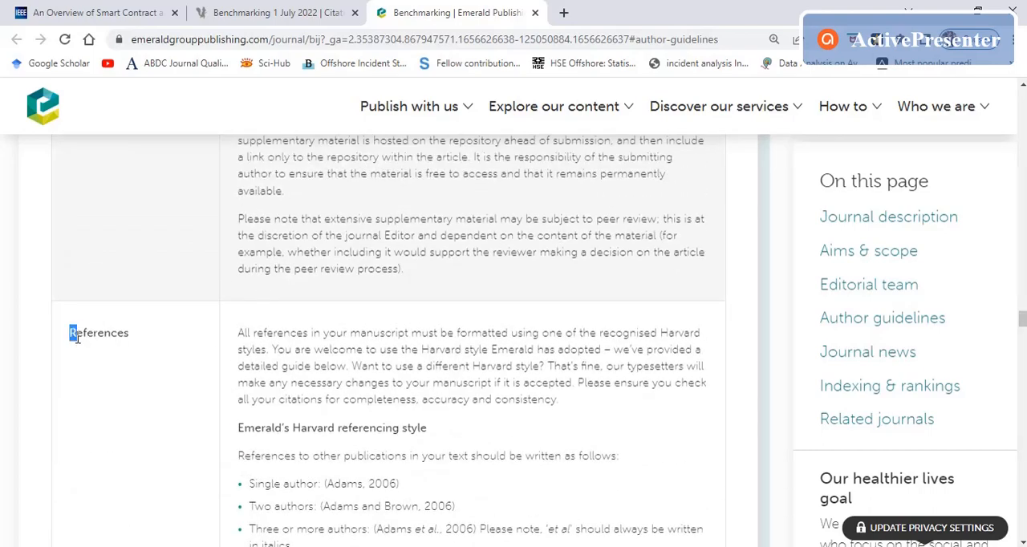
pyautogui.click(372, 362)
pyautogui.moveTo(663, 332); pyautogui.dragTo(704, 350)
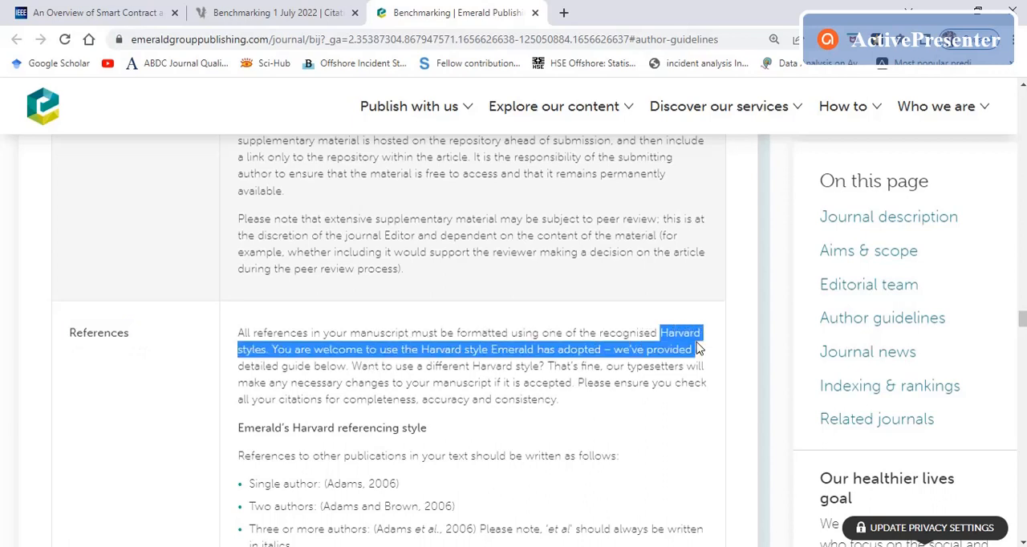
pyautogui.click(462, 363)
pyautogui.moveTo(287, 349); pyautogui.dragTo(508, 353)
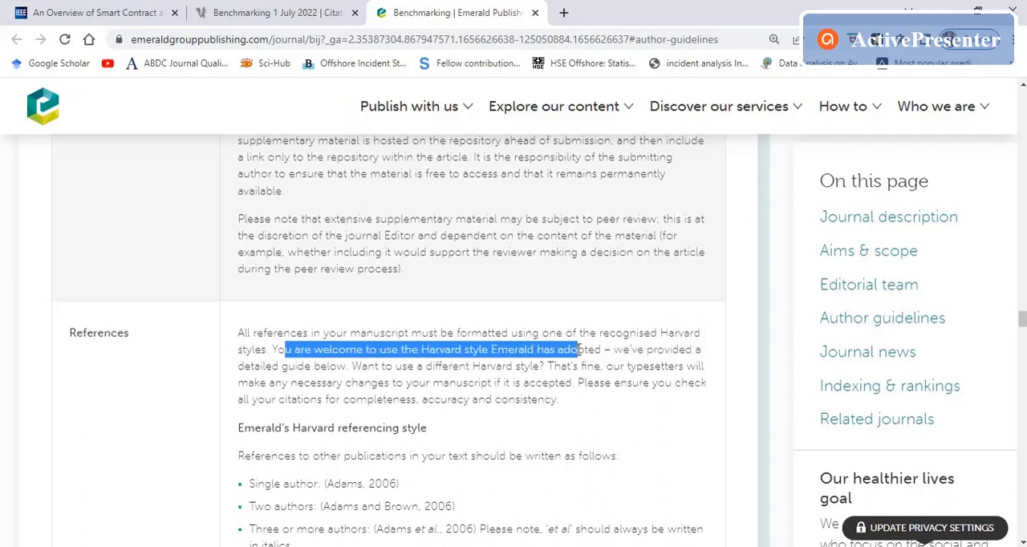
pyautogui.click(523, 351)
# Step: Return to the citation list, close the plagiarism-check prompt and change the citation style to Emerald journals (Harvard)
pyautogui.click(272, 12)
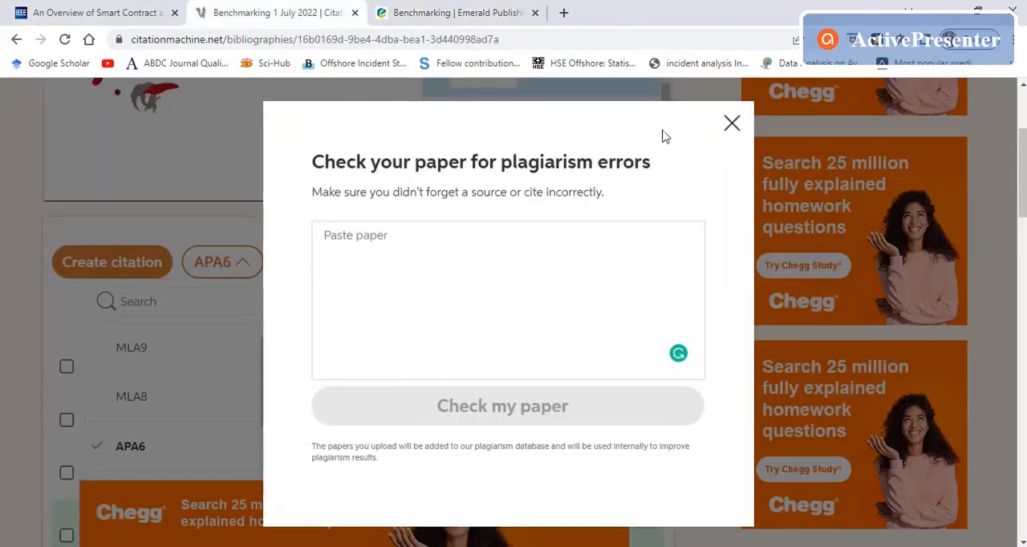
pyautogui.click(732, 123)
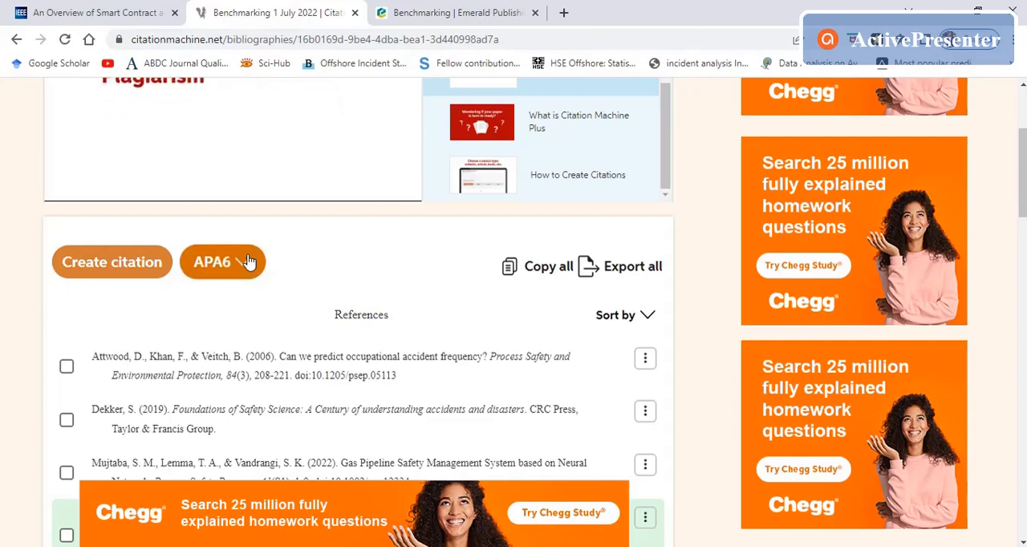
pyautogui.click(403, 10)
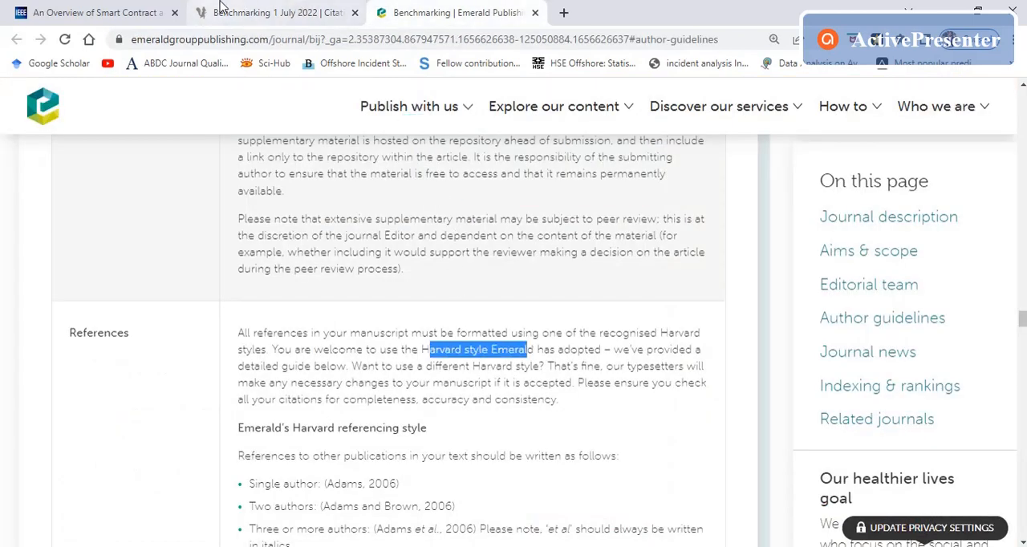
pyautogui.click(281, 12)
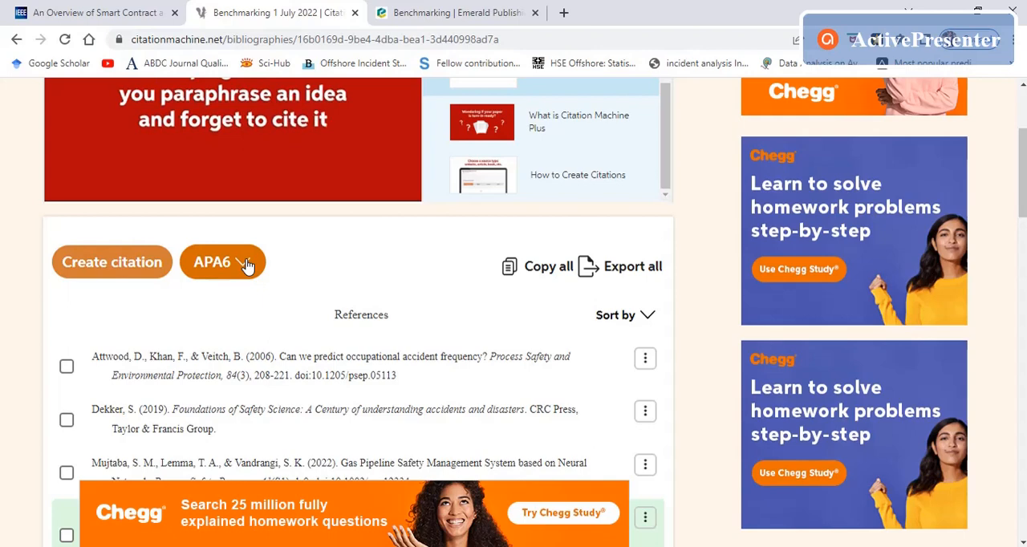
pyautogui.click(246, 266)
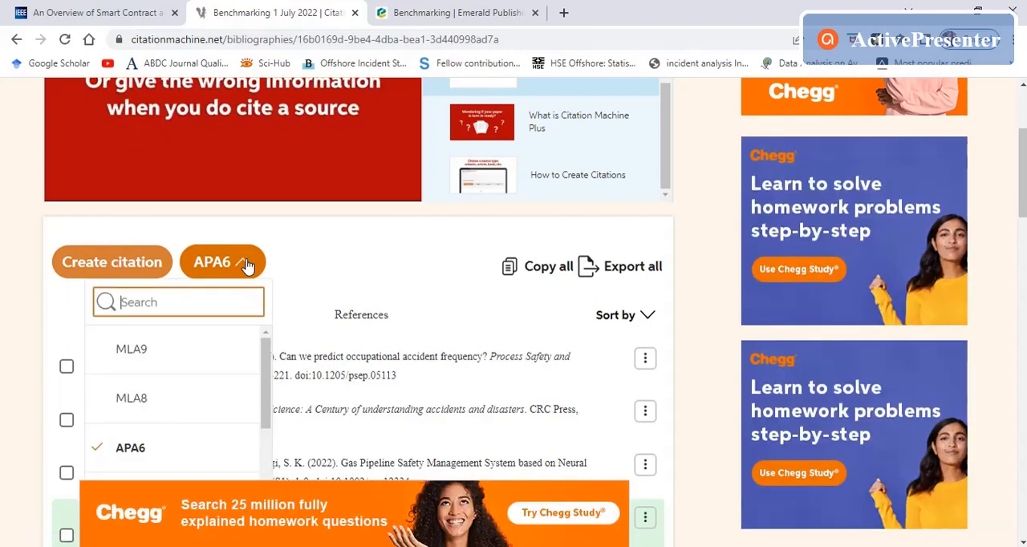
pyautogui.write('emer')
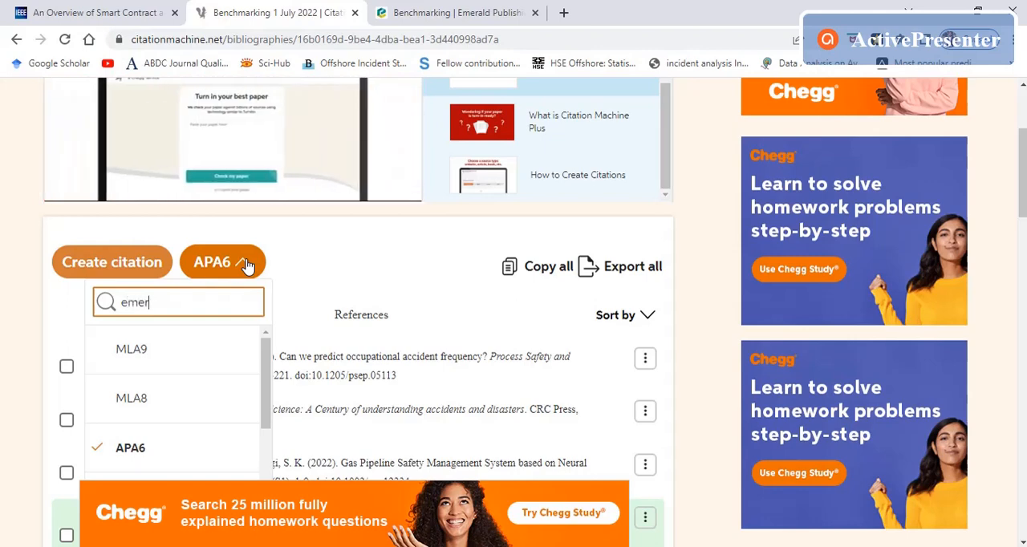
pyautogui.write('ald')
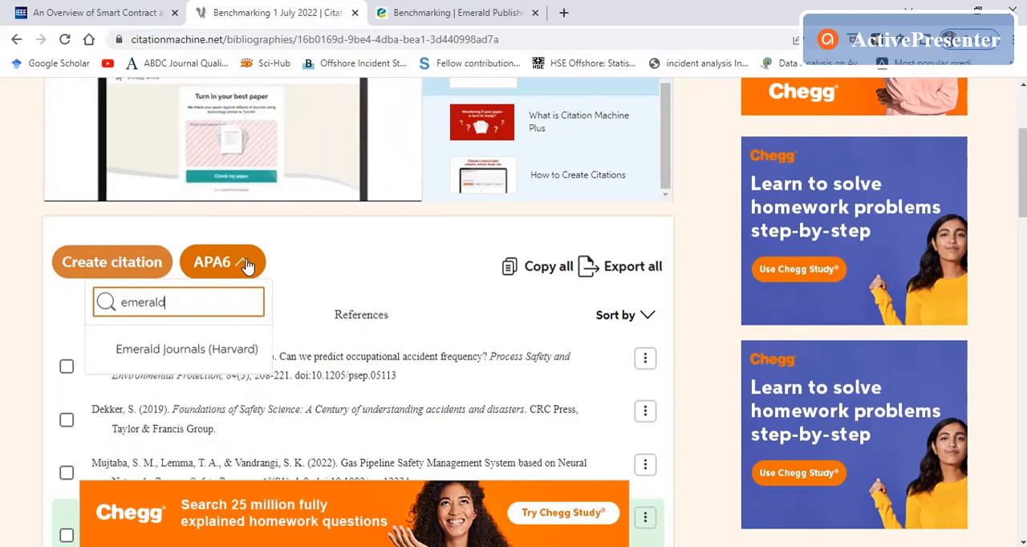
pyautogui.click(170, 360)
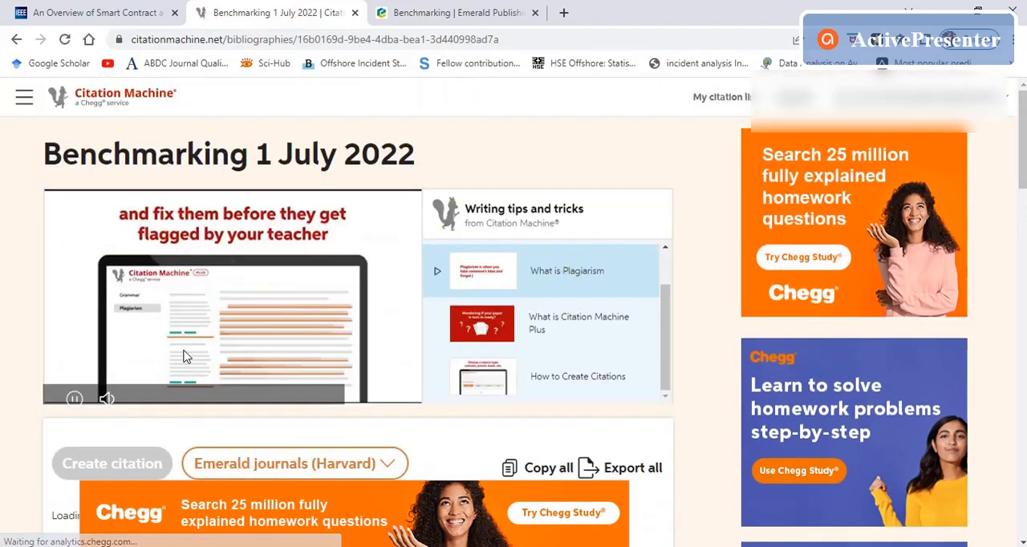
# Step: Review the reformatted bibliography alongside Emerald's reference guidelines, then close the guidelines page
pyautogui.scroll(-3, 229, 349)
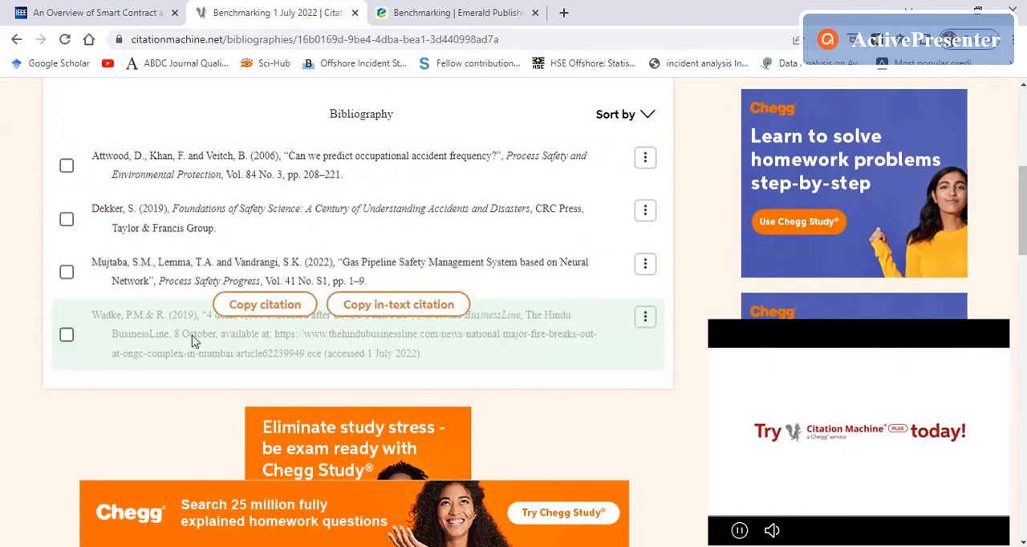
pyautogui.scroll(3, 203, 331)
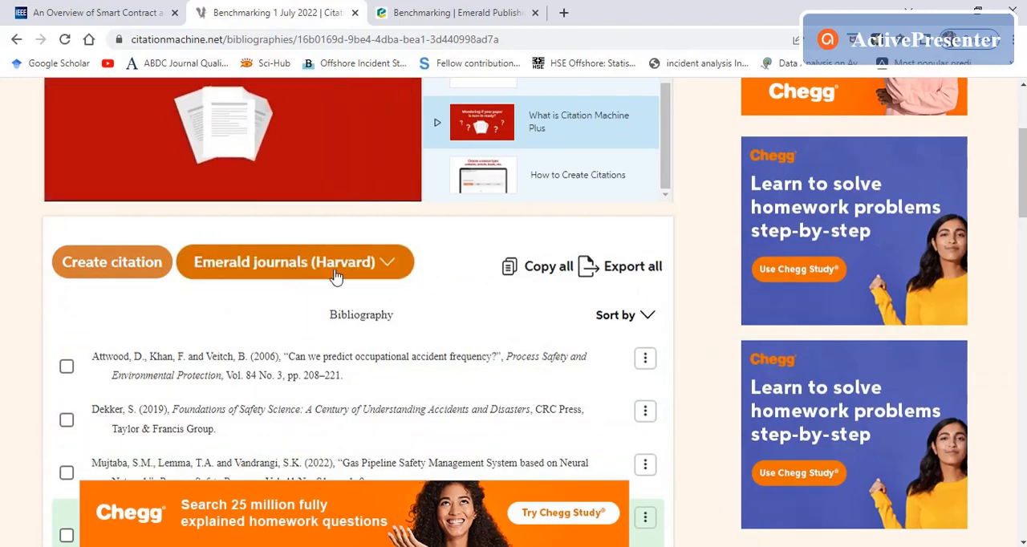
pyautogui.click(449, 10)
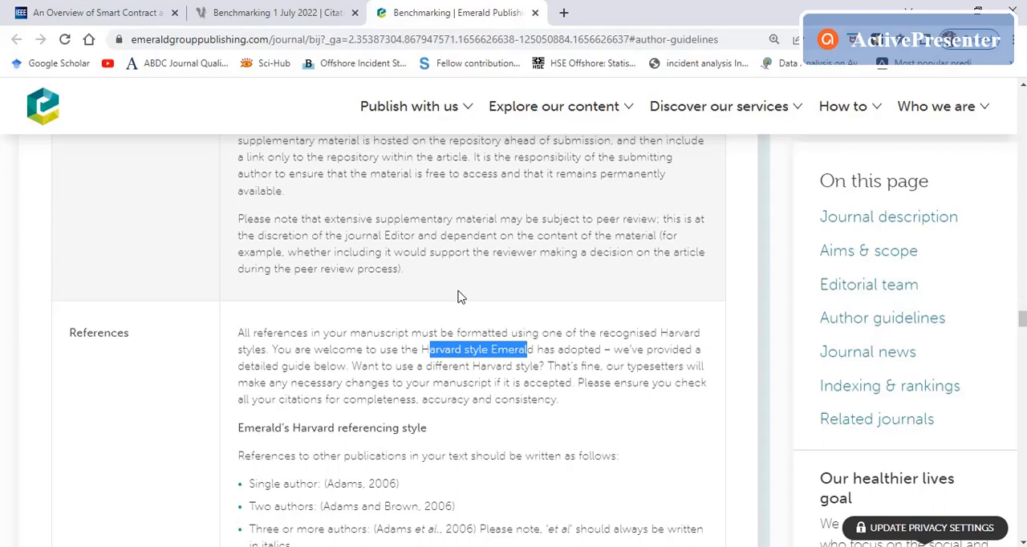
pyautogui.click(273, 12)
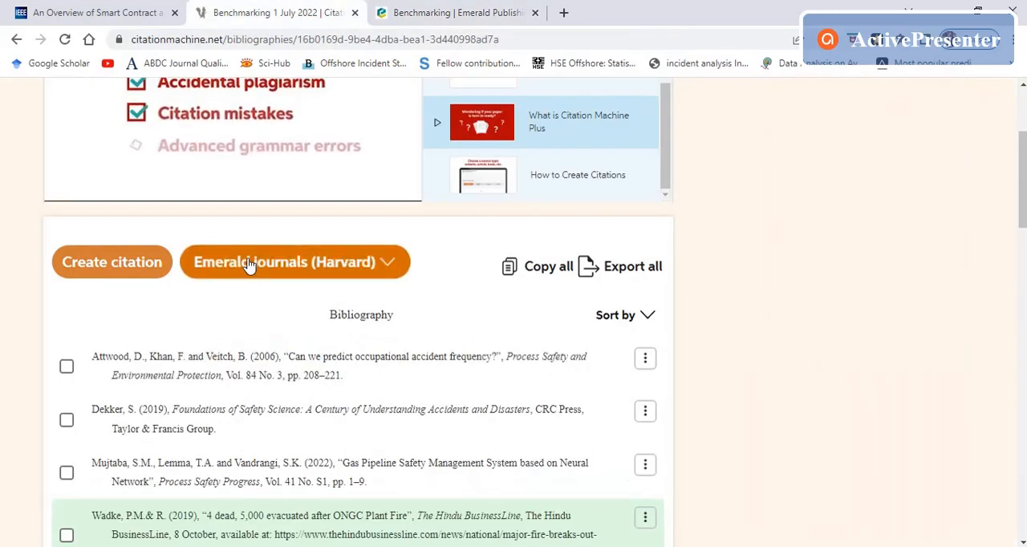
pyautogui.click(452, 9)
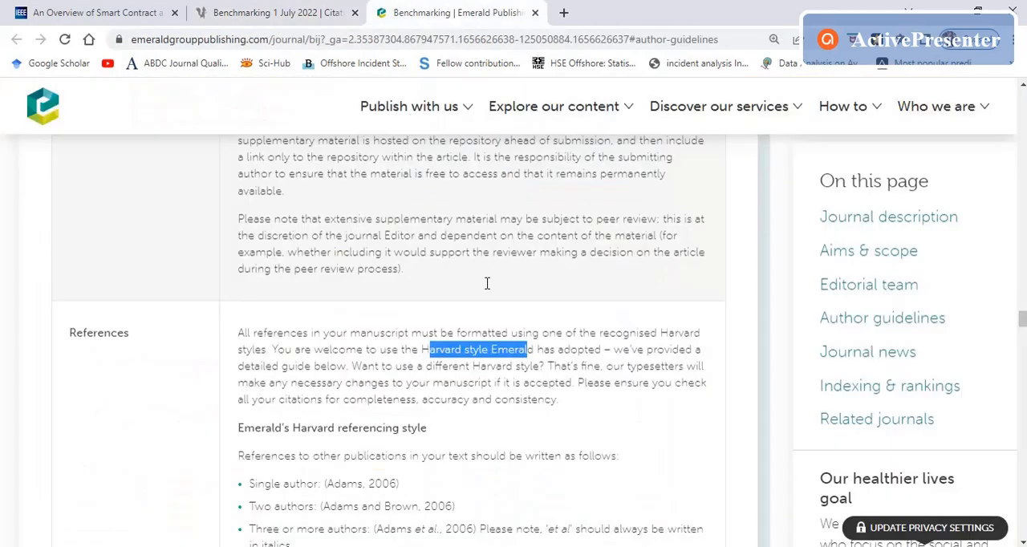
pyautogui.click(293, 9)
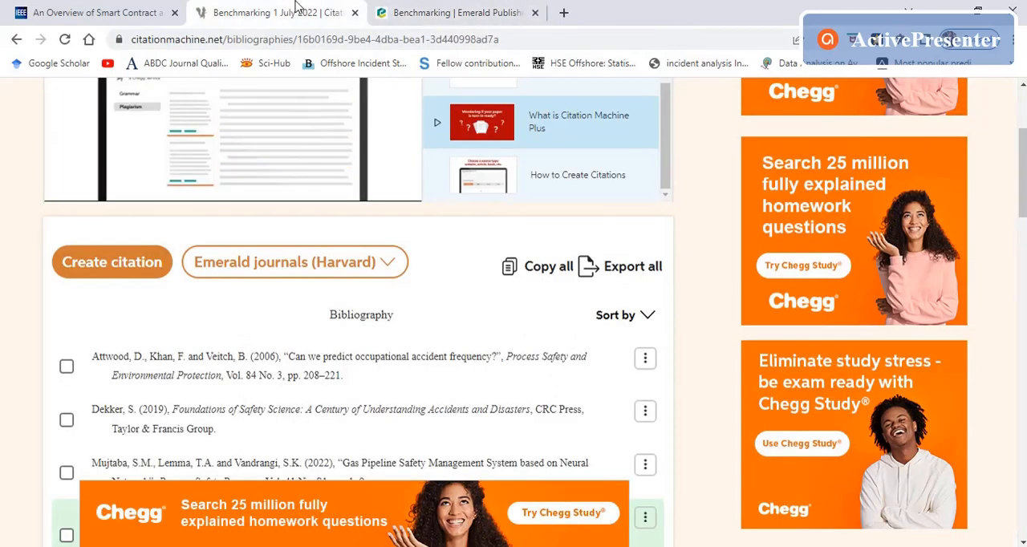
pyautogui.click(468, 10)
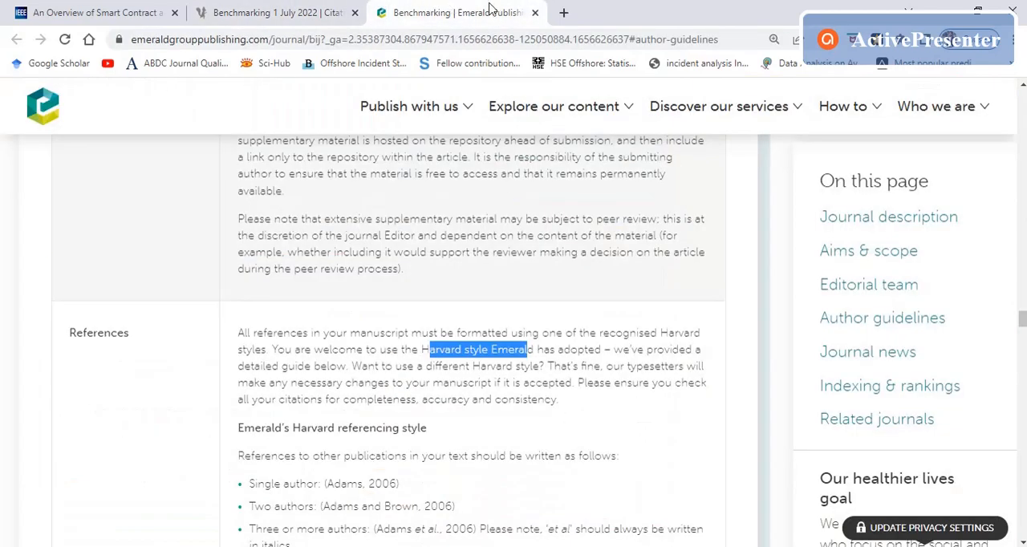
pyautogui.click(534, 13)
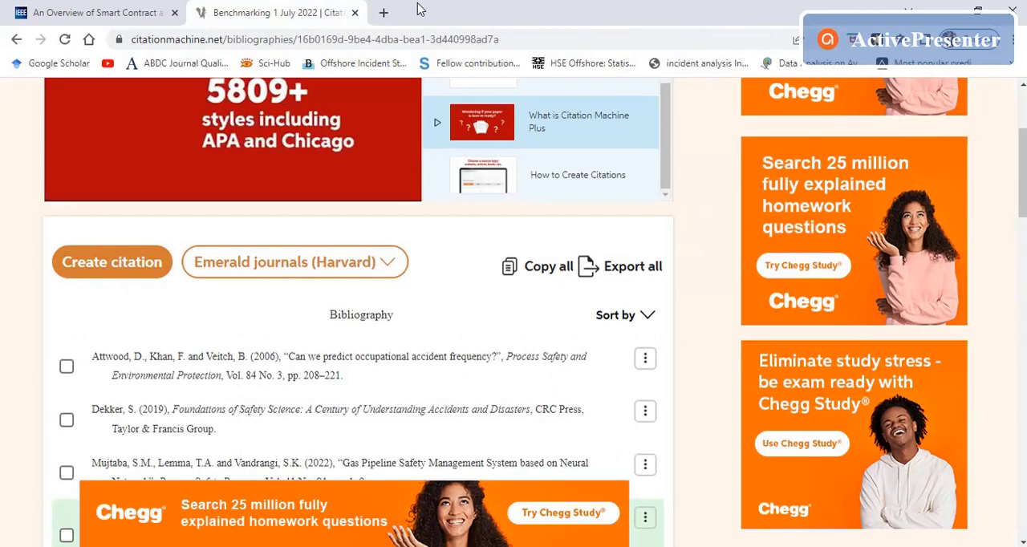
# Step: Search the web for "international journal of production research" and open the journal's Taylor & Francis Online page
pyautogui.click(385, 12)
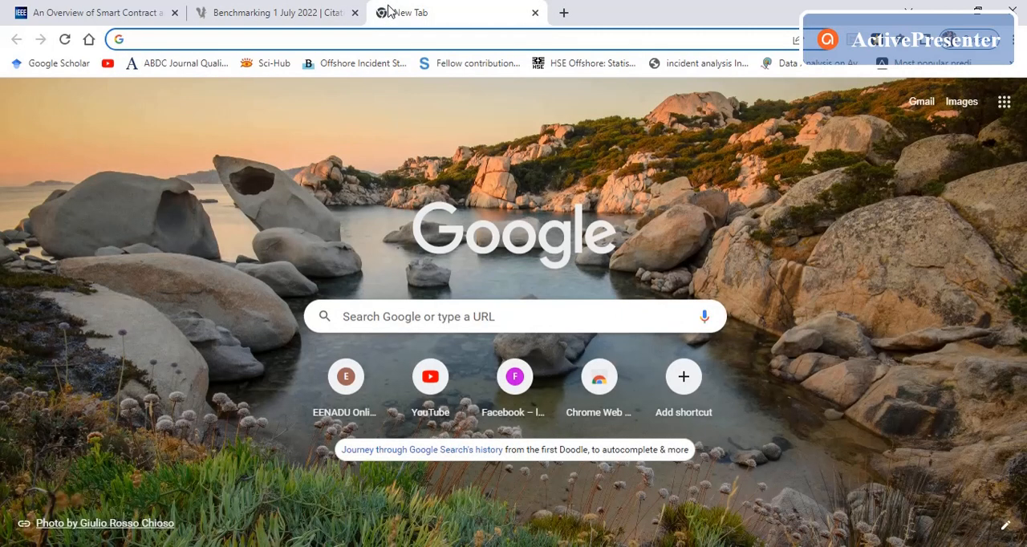
pyautogui.write('inte')
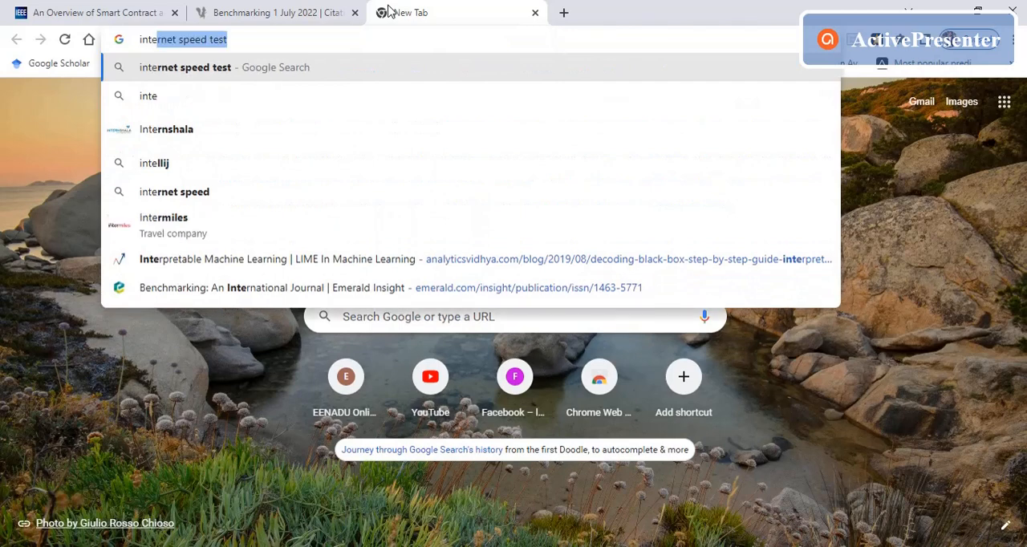
pyautogui.write('rnationa')
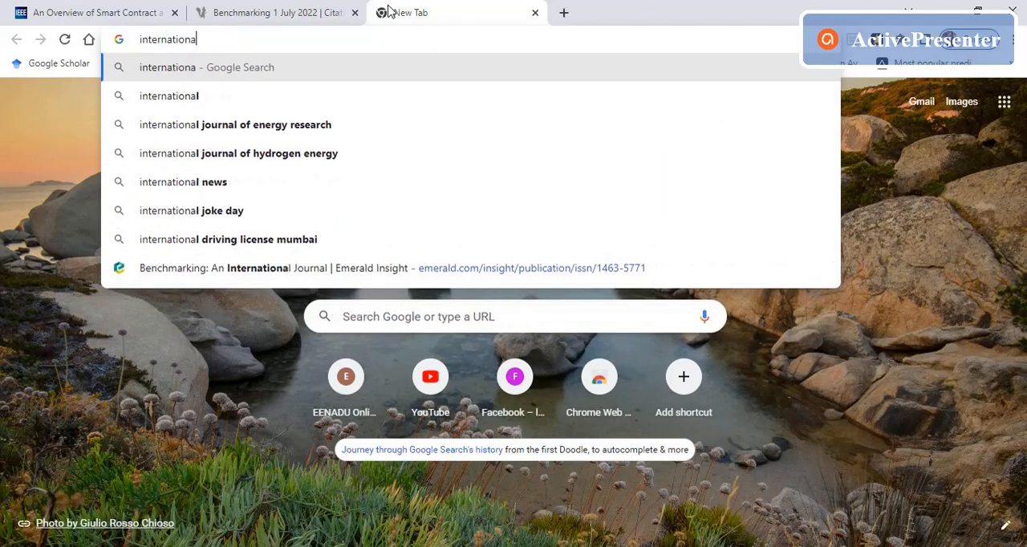
pyautogui.write('l journal of ')
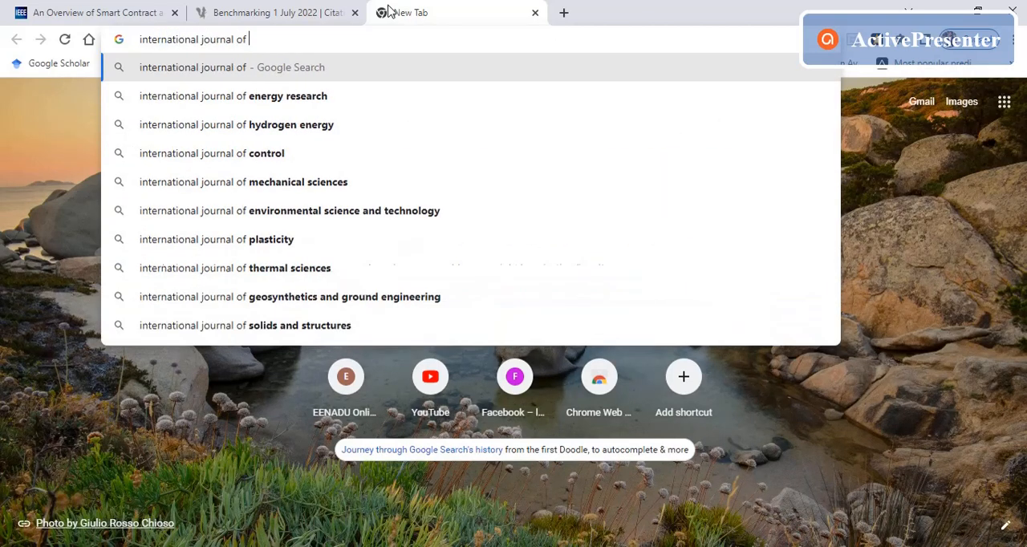
pyautogui.write('production re')
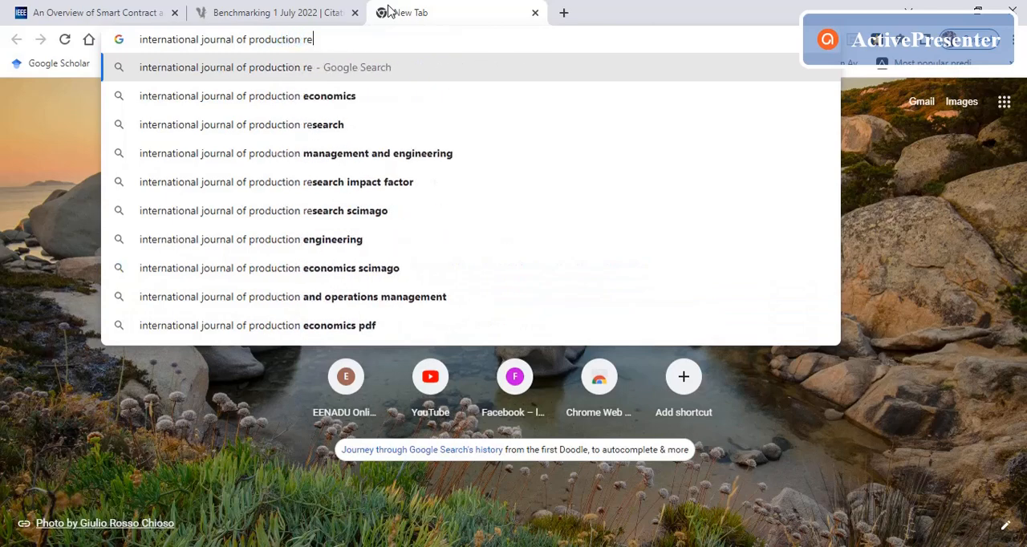
pyautogui.write('search')
pyautogui.press('Return')
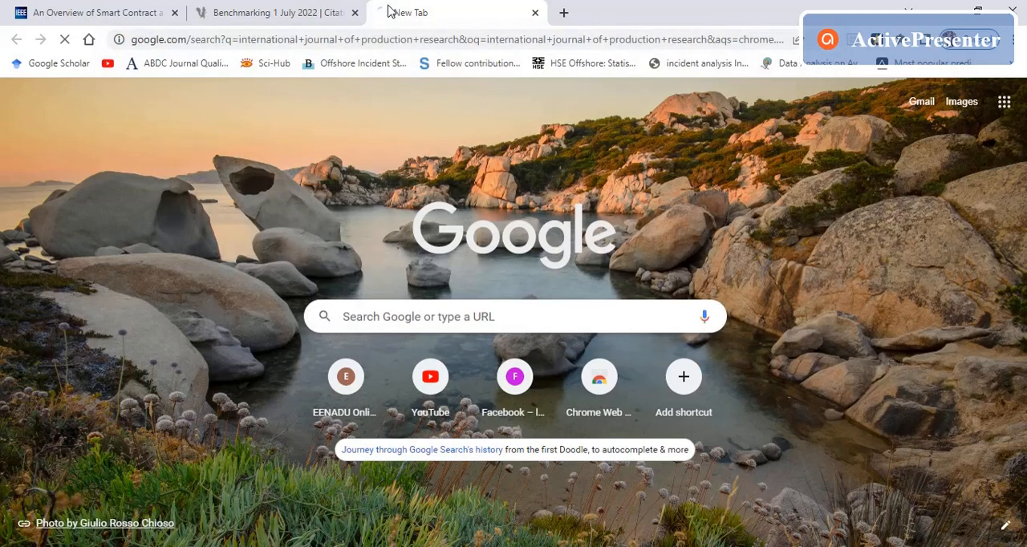
pyautogui.click(365, 354)
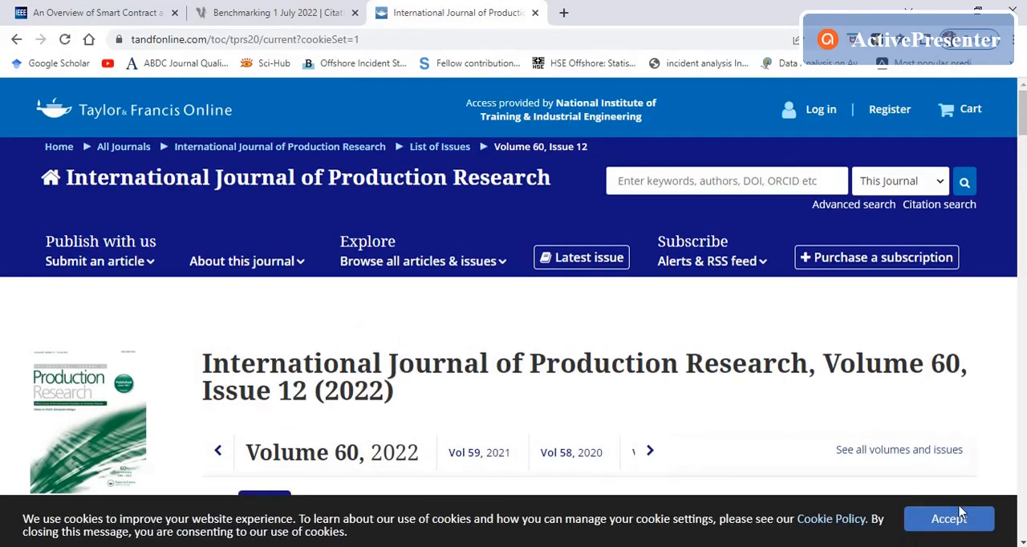
# Step: Accept the Taylor & Francis cookies and open the journal's instructions for authors
pyautogui.click(972, 526)
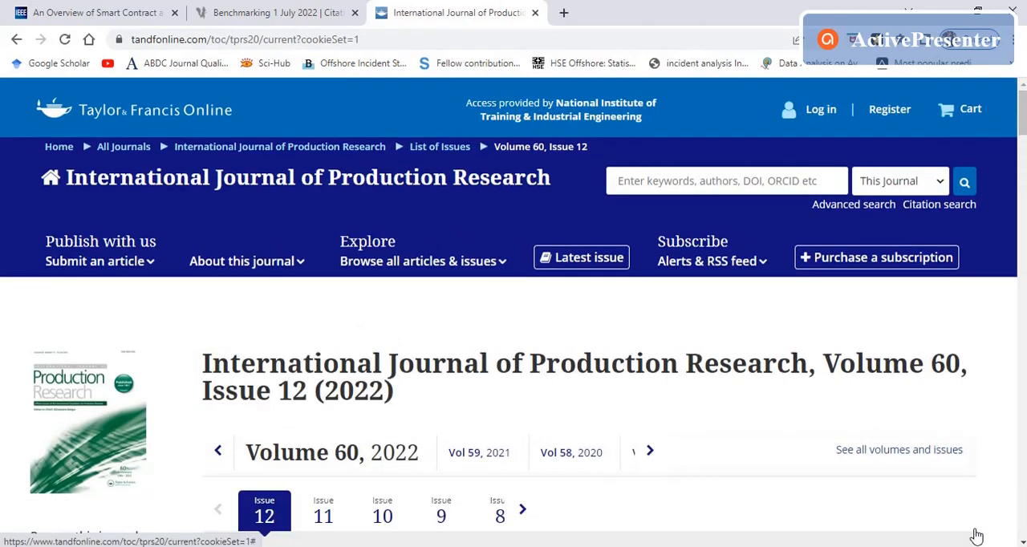
pyautogui.click(143, 263)
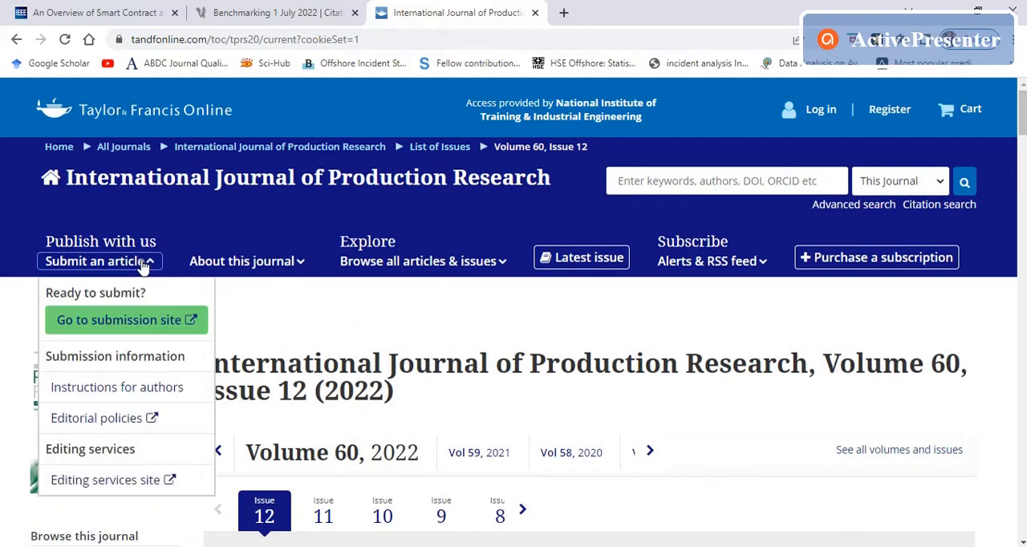
pyautogui.click(118, 388)
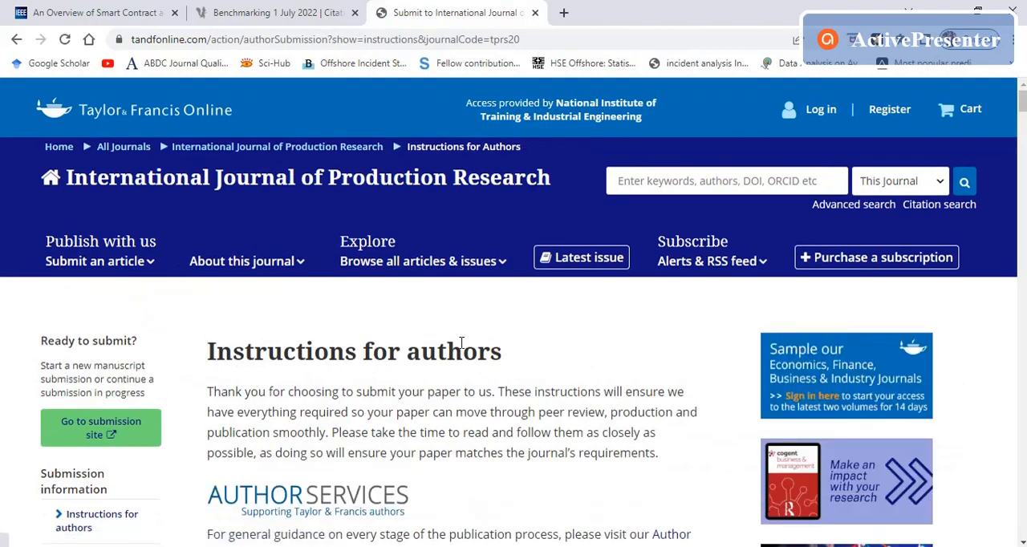
# Step: Find the References section in the author instructions and open the linked reference guide
pyautogui.scroll(-8, 462, 342)
pyautogui.scroll(-3, 462, 343)
pyautogui.scroll(2, 461, 343)
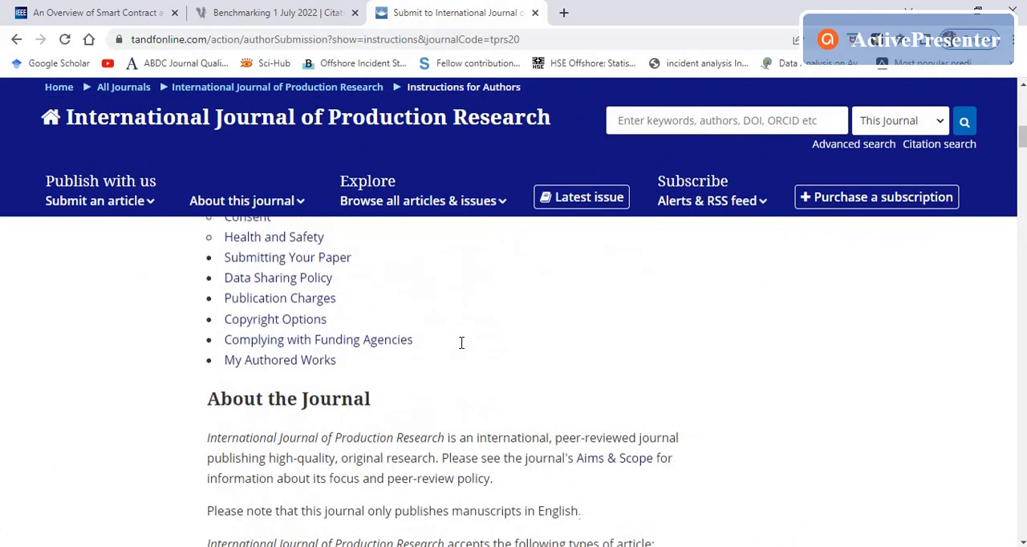
pyautogui.scroll(4, 461, 342)
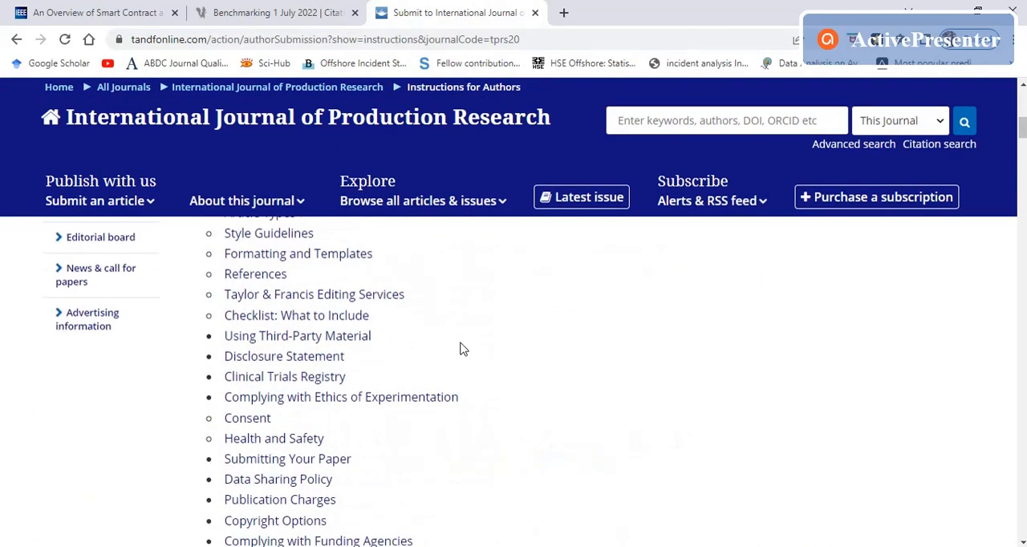
pyautogui.click(260, 275)
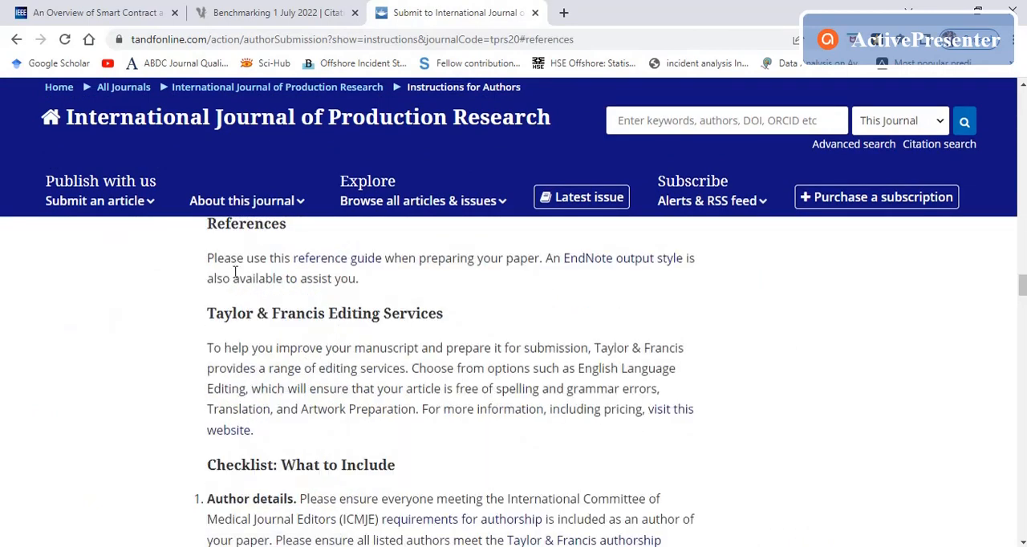
pyautogui.click(318, 265)
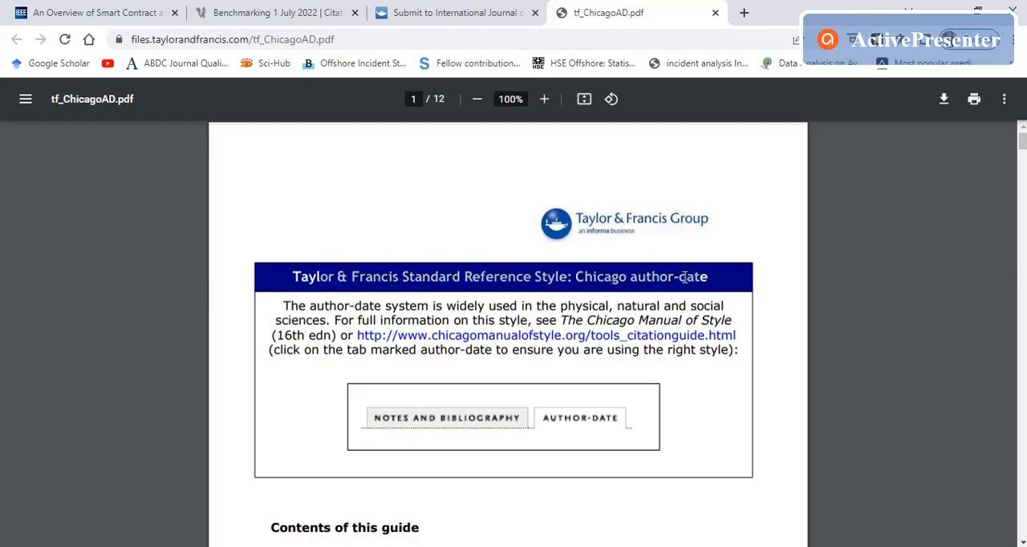
# Step: Compare the reference guide's required Chicago author-date style with the citation list's current style, ending on the citation list
pyautogui.click(337, 12)
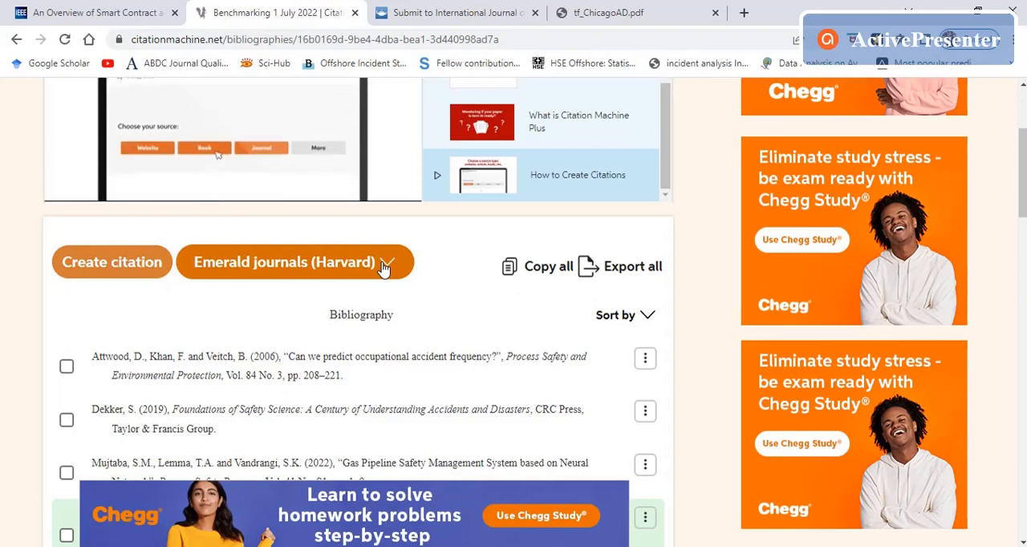
pyautogui.click(480, 10)
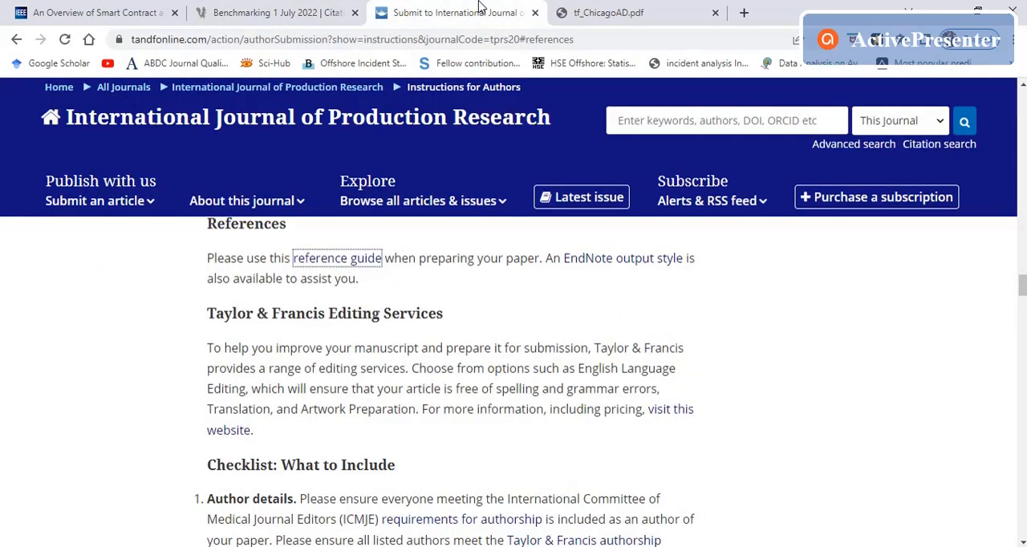
pyautogui.click(600, 9)
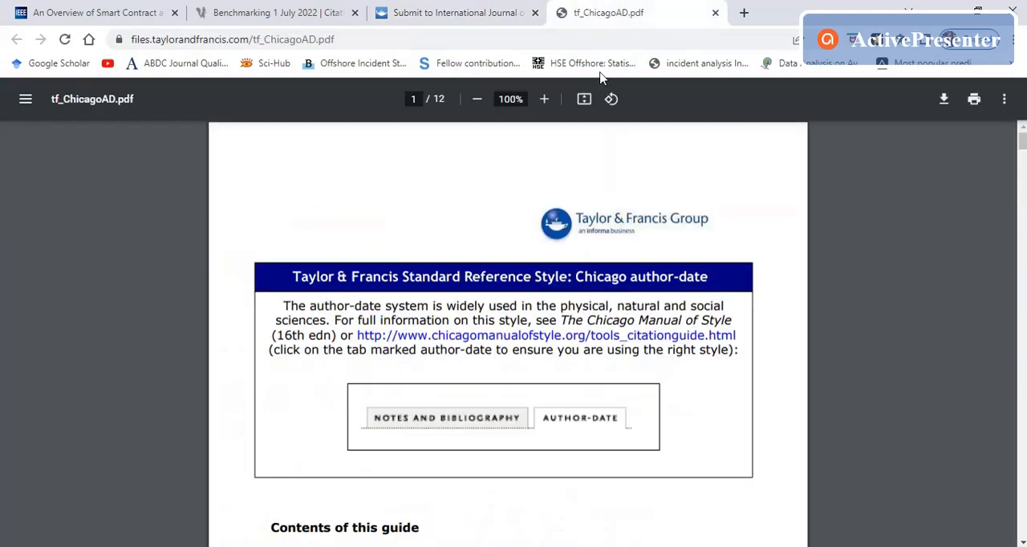
pyautogui.click(350, 10)
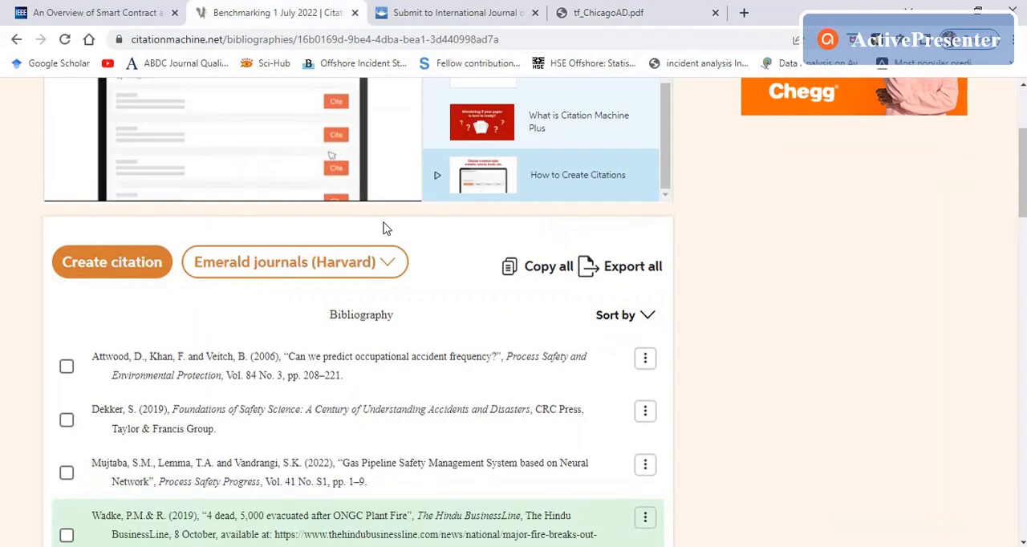
# Step: Search the citation styles for "chicago" and look through the matching styles
pyautogui.click(391, 268)
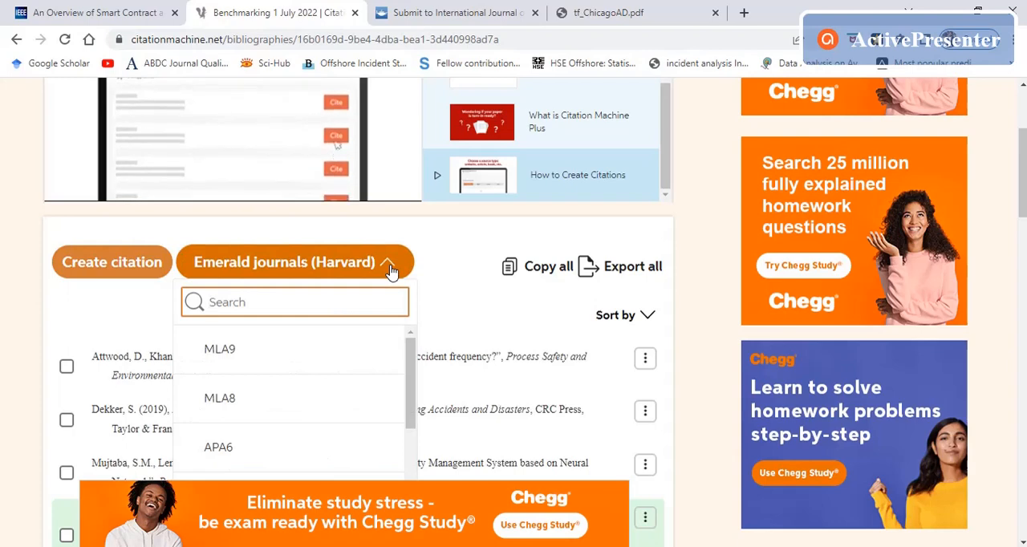
pyautogui.write('chicago')
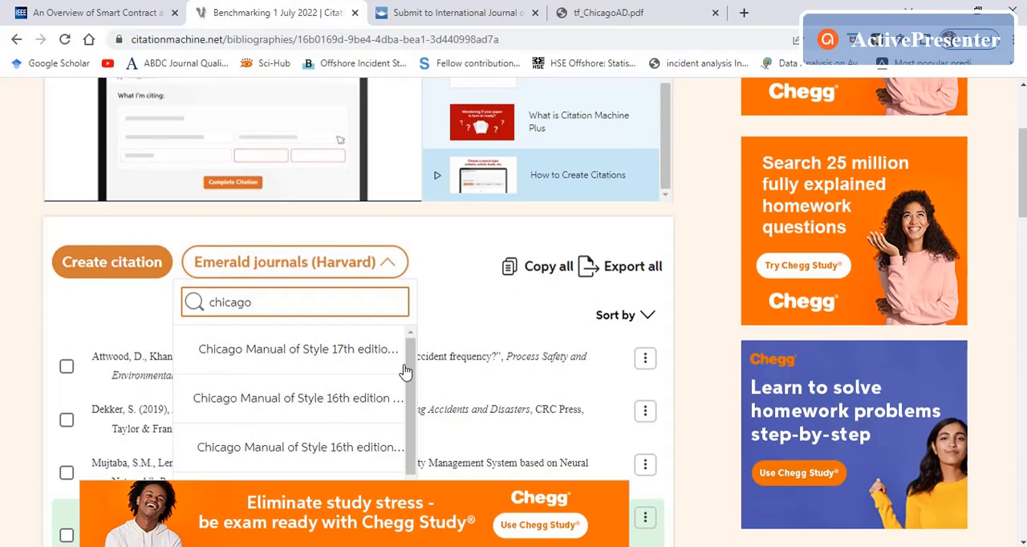
pyautogui.moveTo(409, 377); pyautogui.dragTo(406, 434)
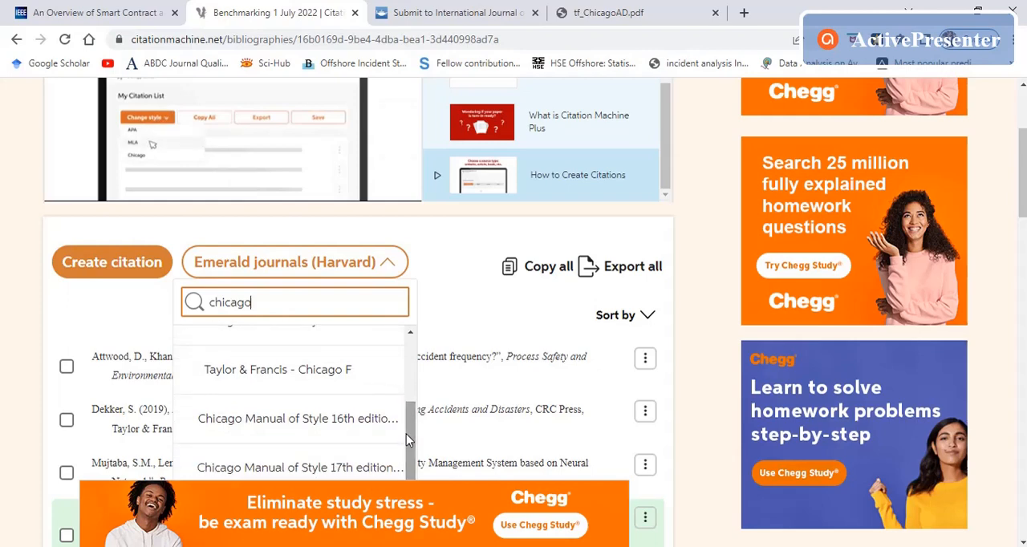
pyautogui.scroll(-1, 315, 379)
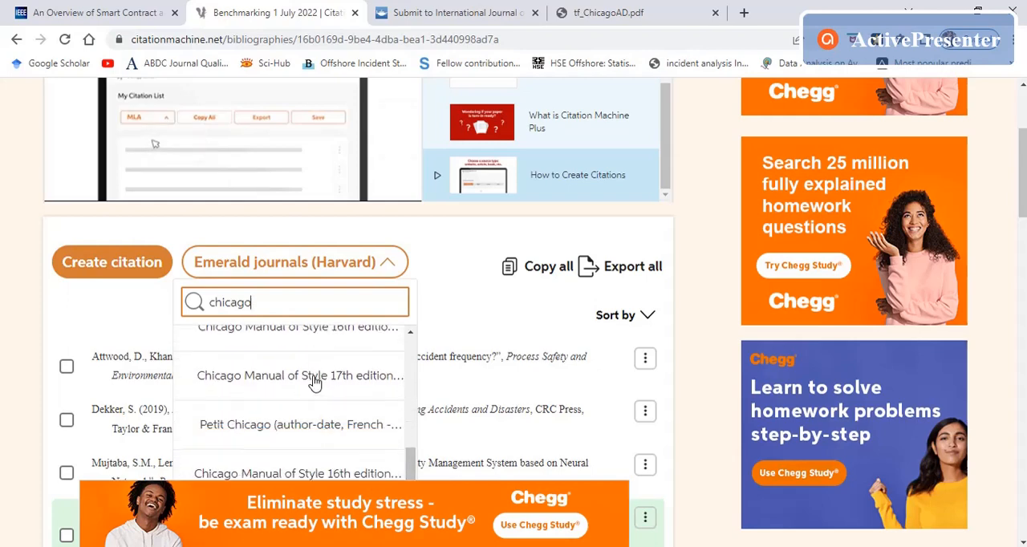
pyautogui.scroll(-2, 314, 383)
pyautogui.scroll(5, 318, 321)
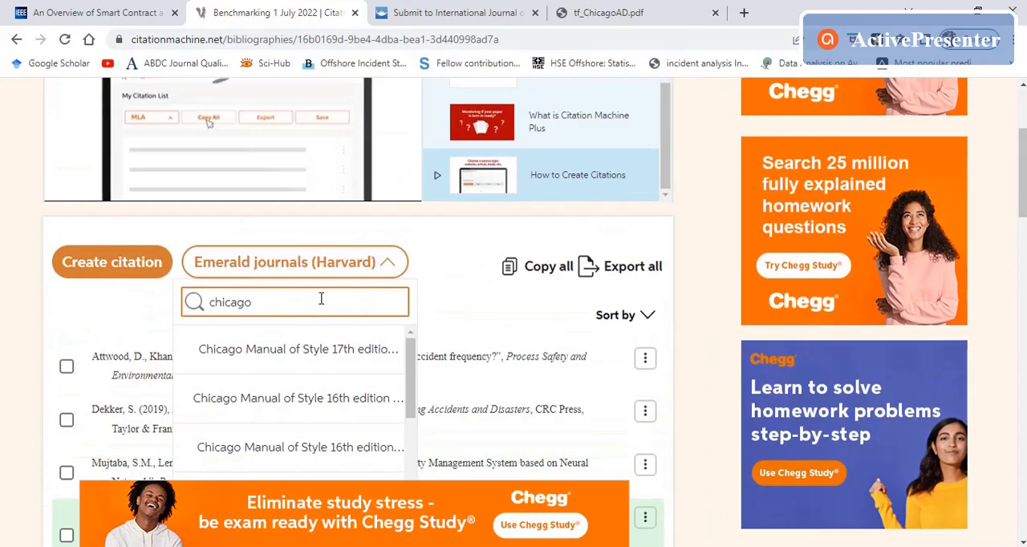
# Step: Search the citation styles for "taylor" instead and apply Taylor & Francis - Chicago Manual of Style (author-date)
pyautogui.doubleClick(321, 300)
pyautogui.press('BackSpace')
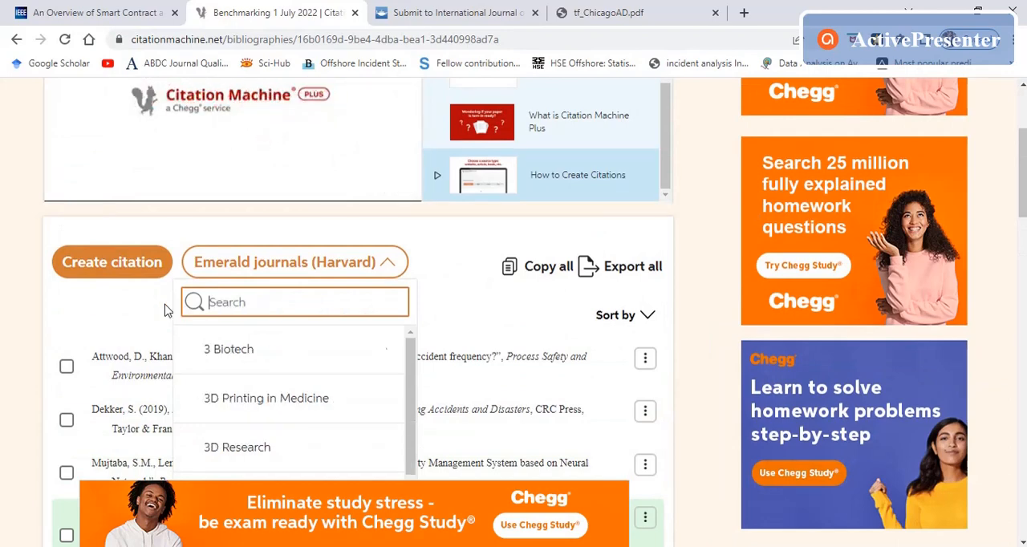
pyautogui.write('taylor')
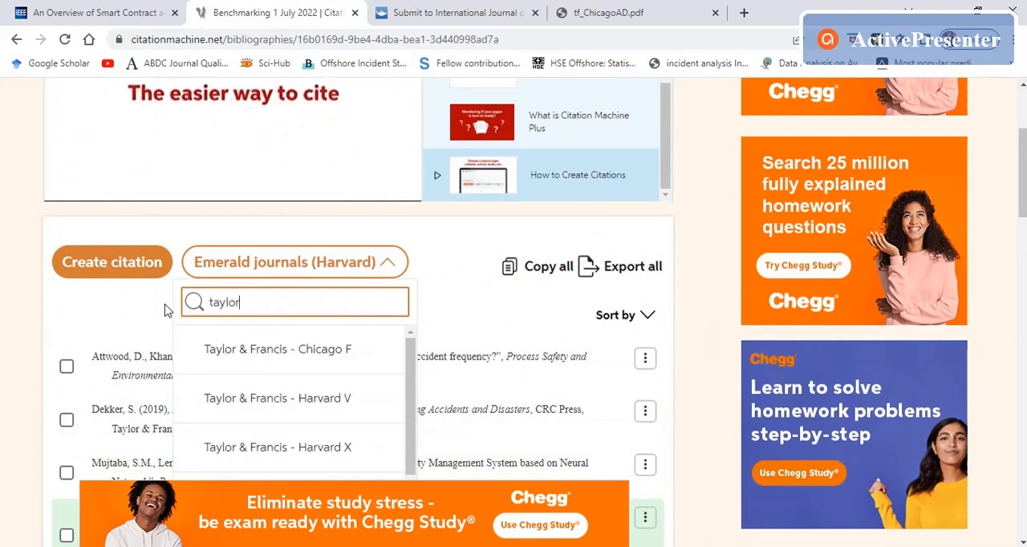
pyautogui.moveTo(411, 360); pyautogui.dragTo(411, 448)
pyautogui.scroll(-5, 406, 441)
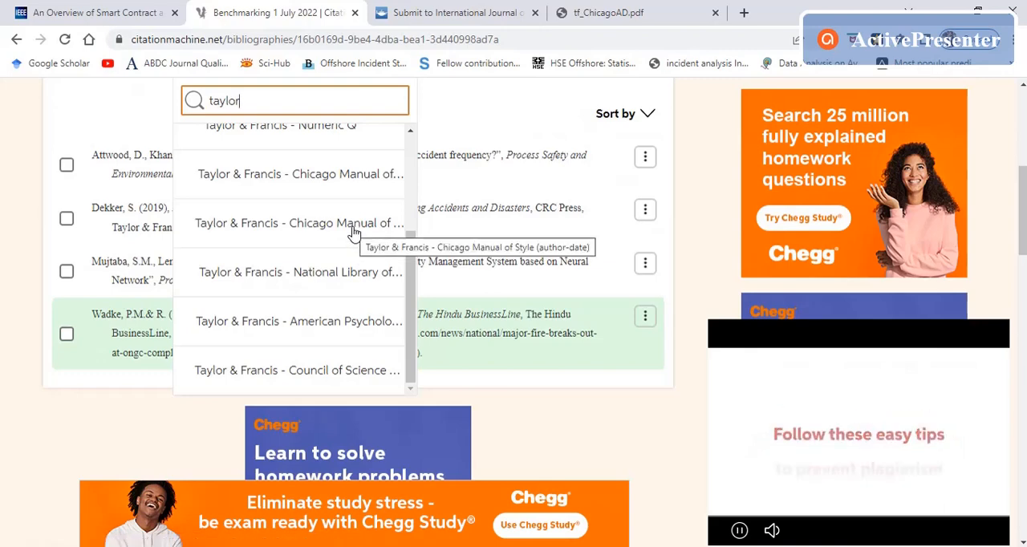
pyautogui.click(354, 232)
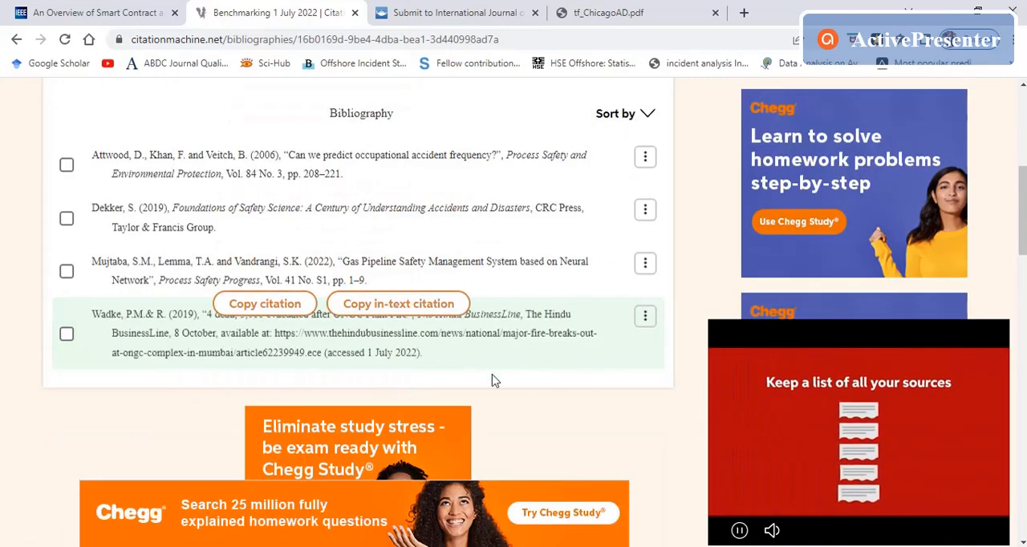
# Step: Review the reformatted bibliography alongside the Taylor & Francis reference guide, then close the guide and the author instructions
pyautogui.scroll(5, 493, 377)
pyautogui.scroll(-3, 537, 300)
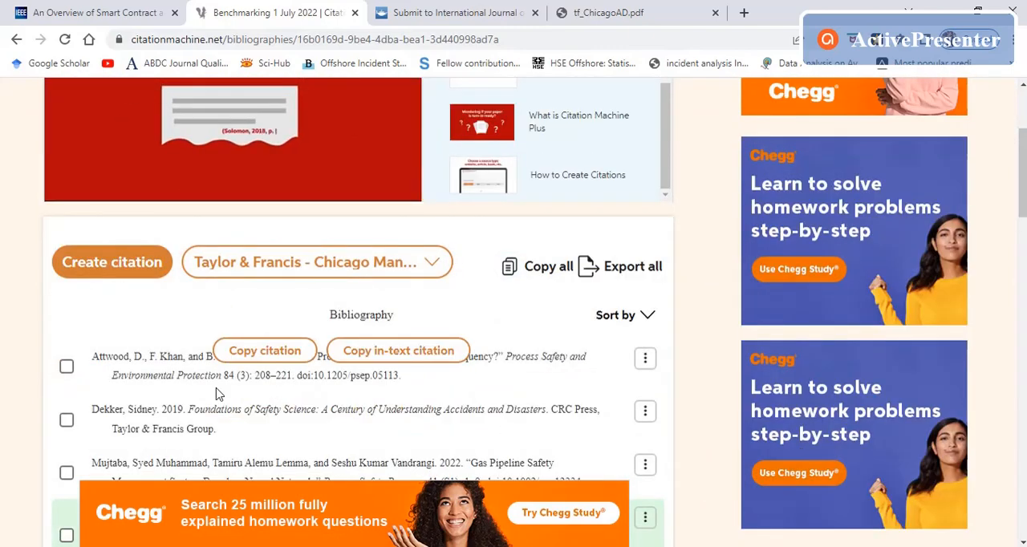
pyautogui.scroll(-3, 719, 342)
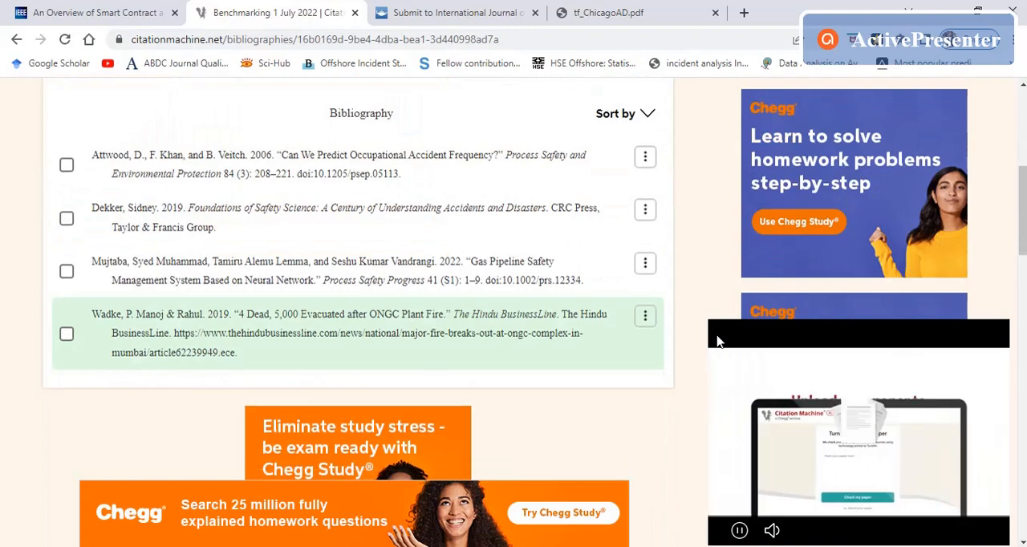
pyautogui.click(618, 12)
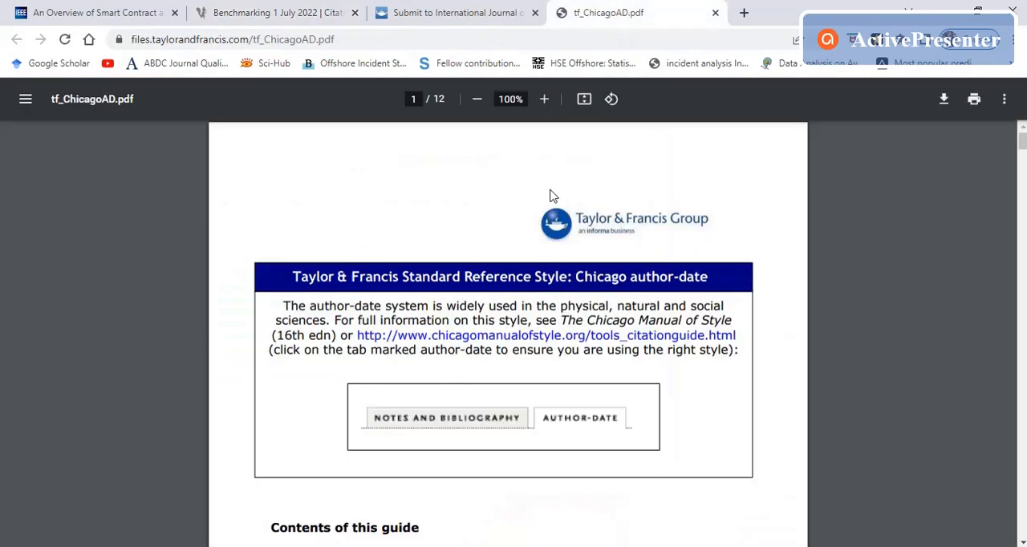
pyautogui.click(465, 9)
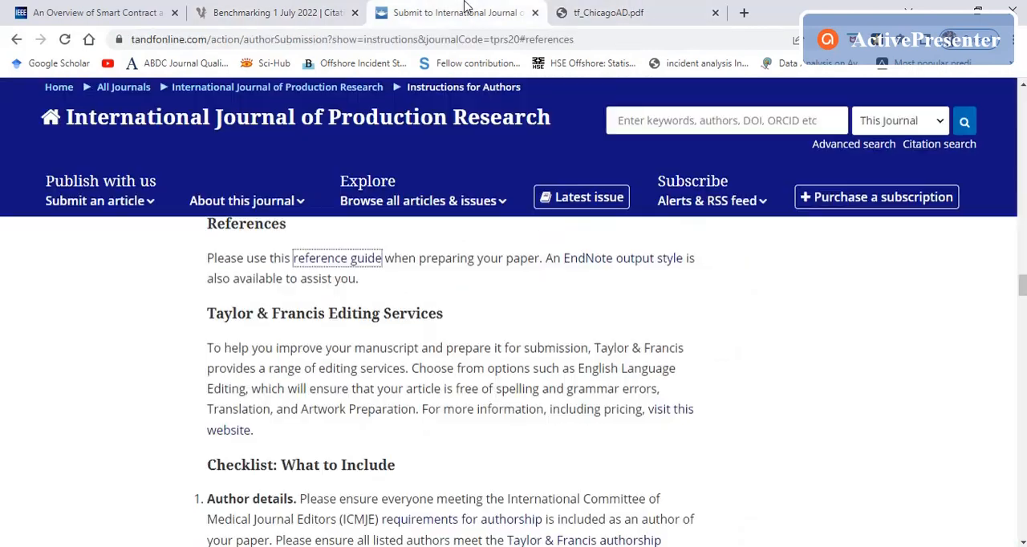
pyautogui.click(536, 12)
pyautogui.click(536, 13)
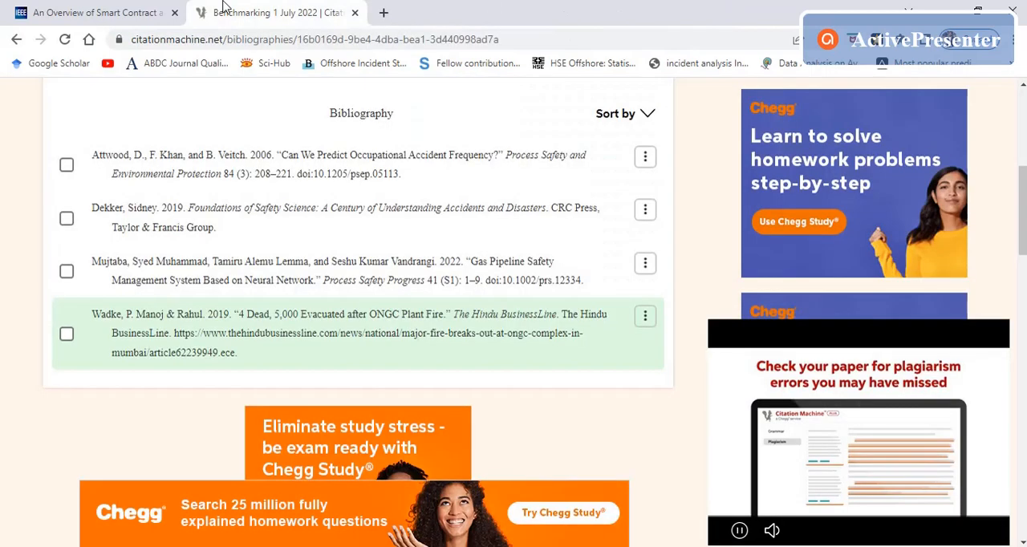
# Step: Switch the citation list's style to APA7
pyautogui.scroll(3, 393, 340)
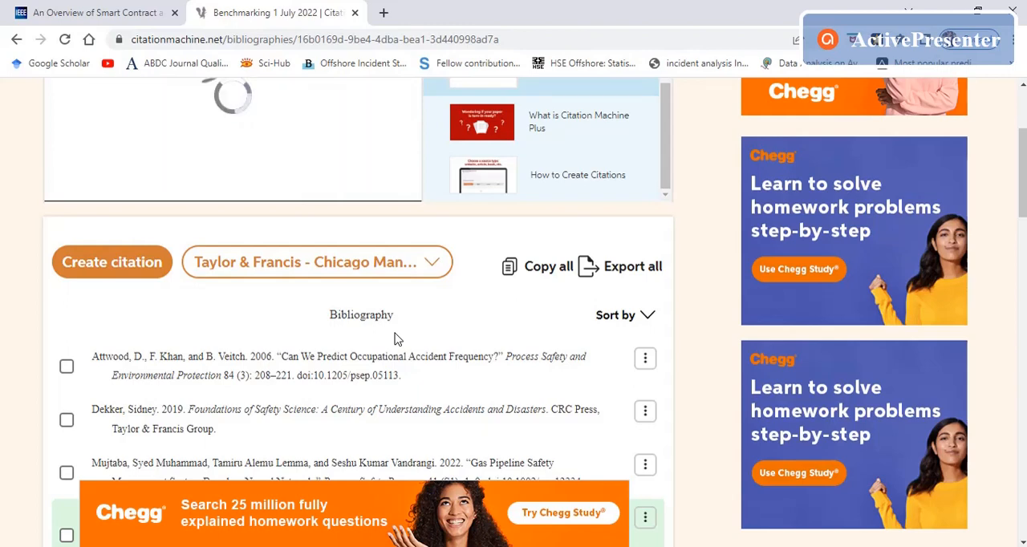
pyautogui.click(405, 263)
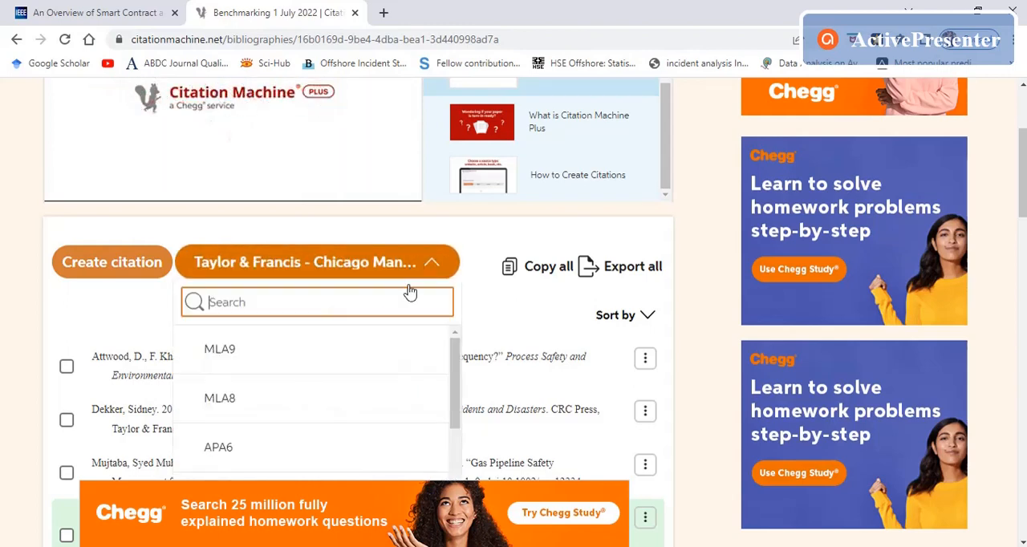
pyautogui.moveTo(458, 356)
pyautogui.mouseDown()
pyautogui.moveTo(456, 429)
pyautogui.moveTo(446, 350)
pyautogui.mouseUp()
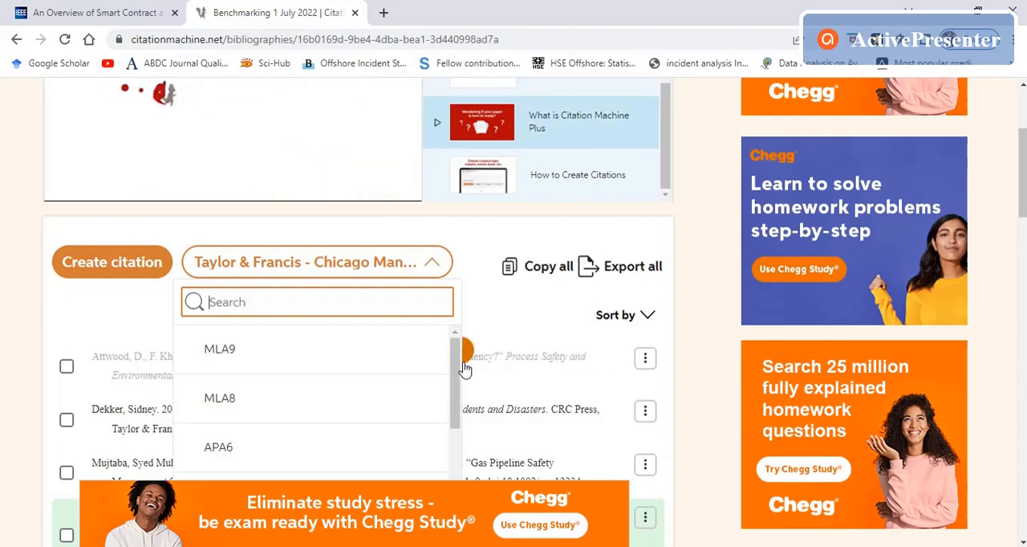
pyautogui.scroll(-1, 433, 393)
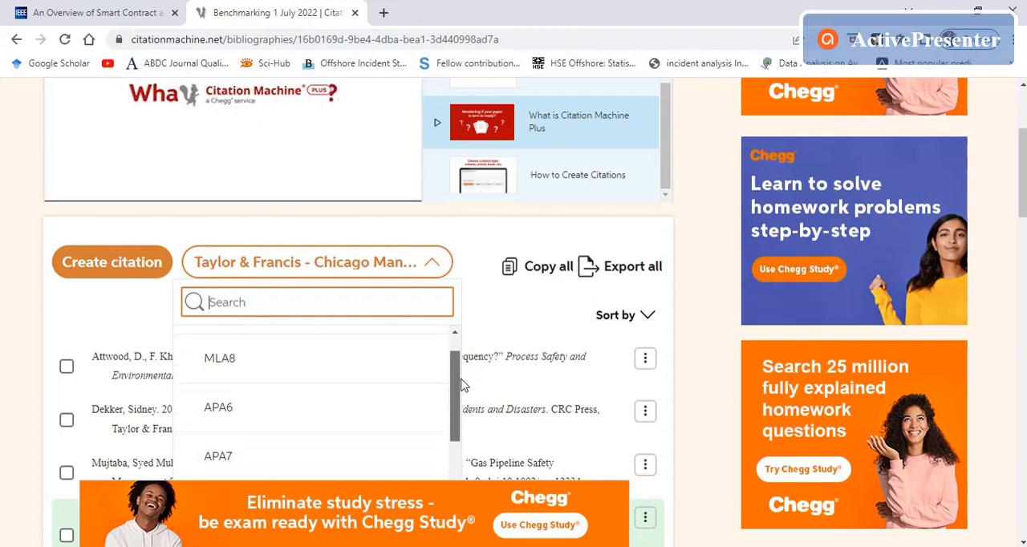
pyautogui.click(228, 455)
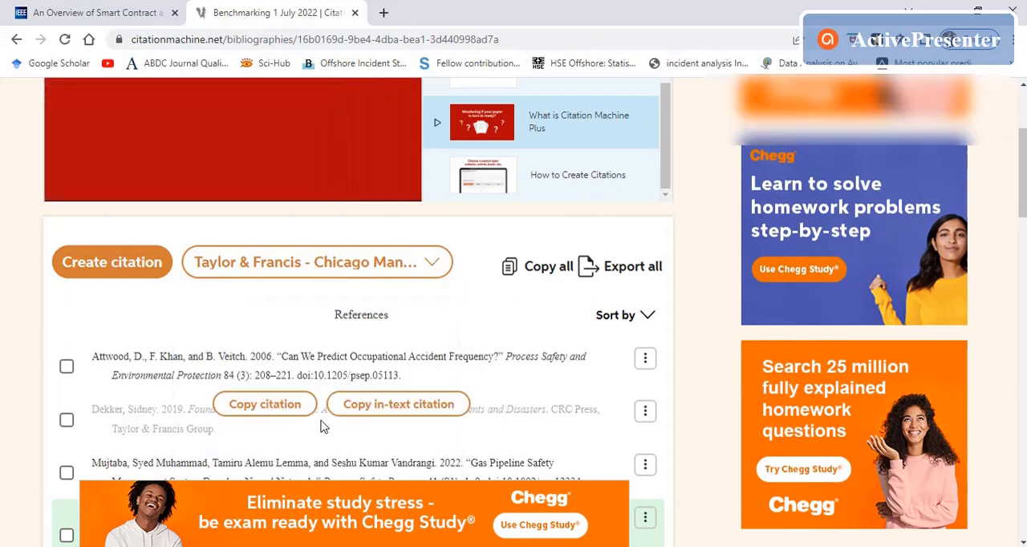
pyautogui.scroll(-3, 343, 411)
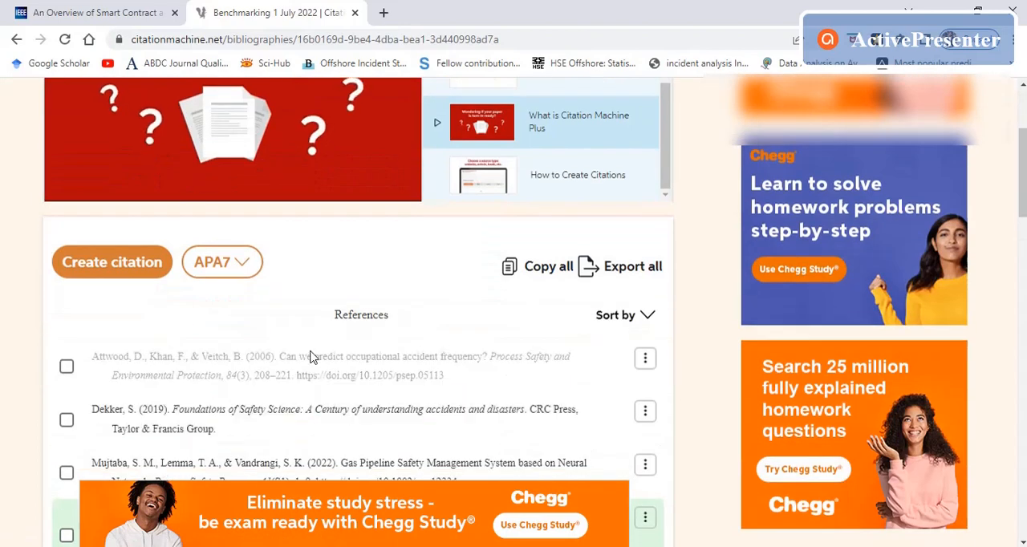
# Step: Search the citation styles for "safety" and apply the Safety Science style to the bibliography
pyautogui.click(255, 267)
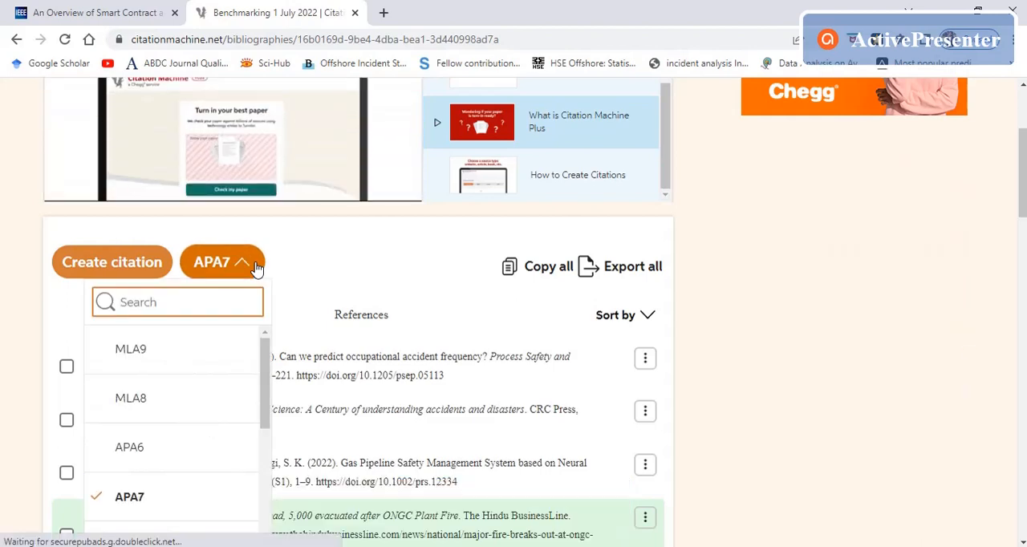
pyautogui.write('s')
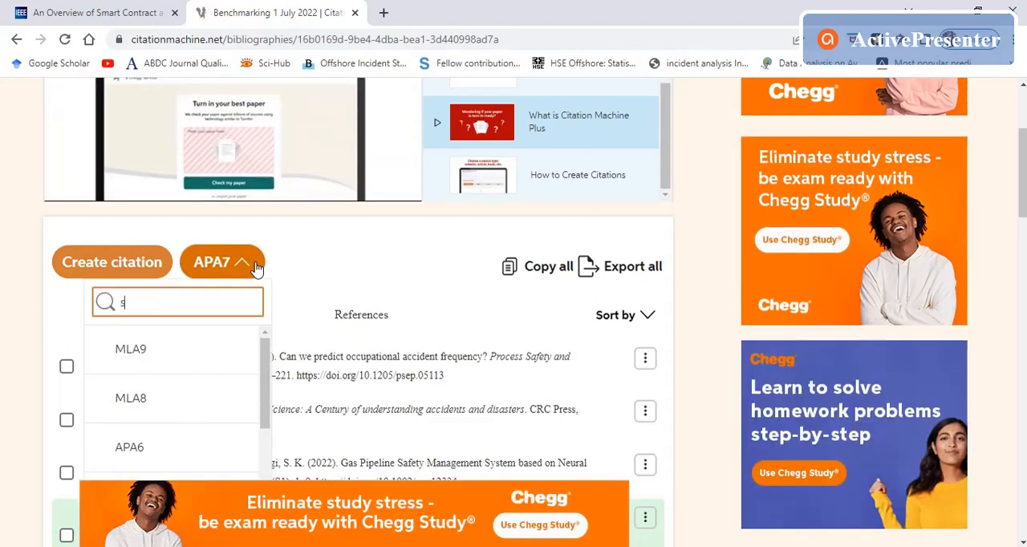
pyautogui.write('afe')
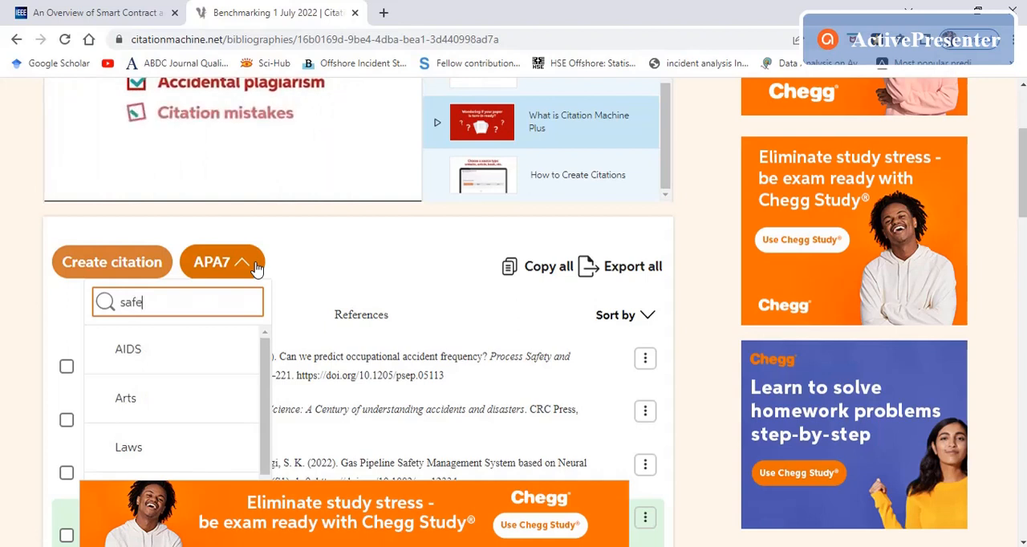
pyautogui.write('ty')
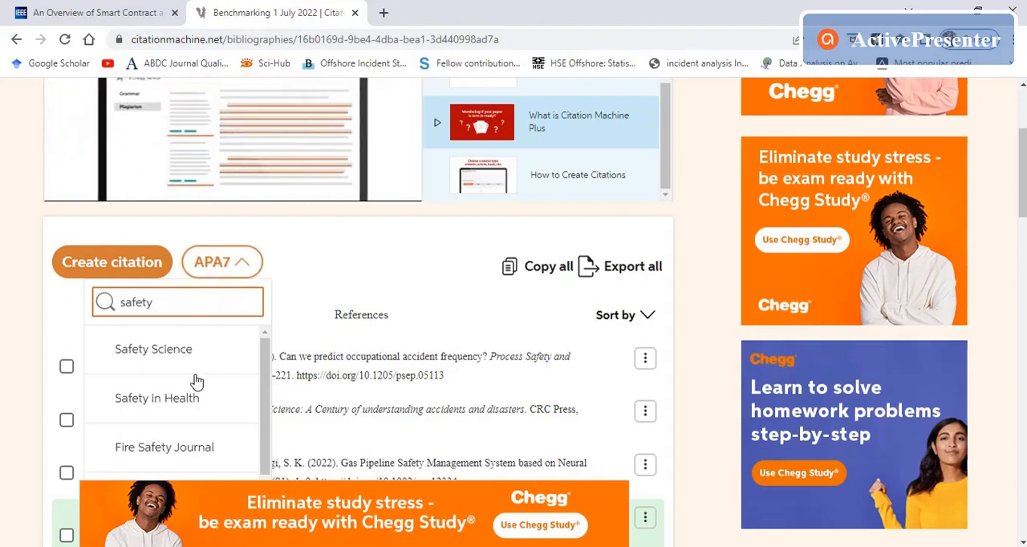
pyautogui.click(171, 361)
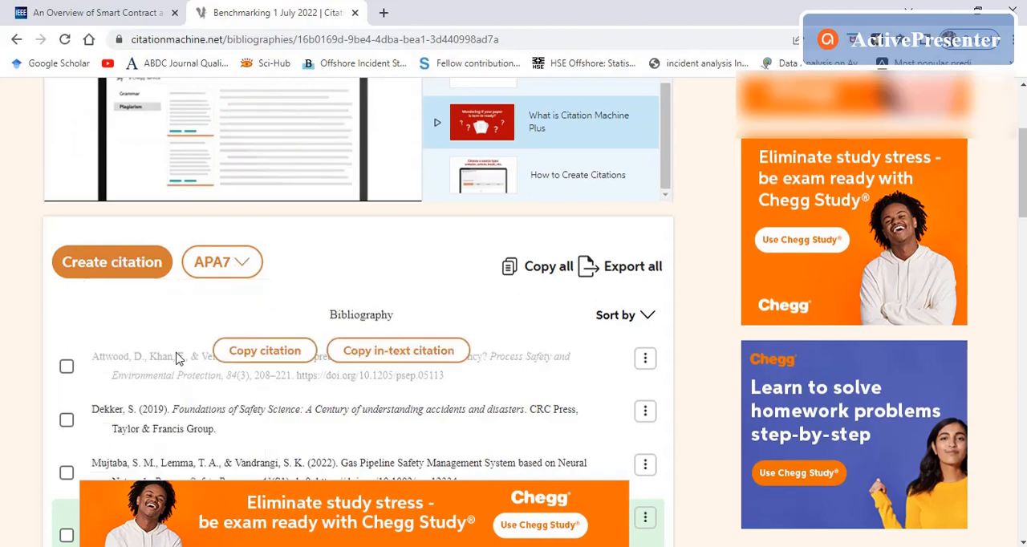
pyautogui.scroll(-2, 319, 349)
pyautogui.scroll(-1, 319, 349)
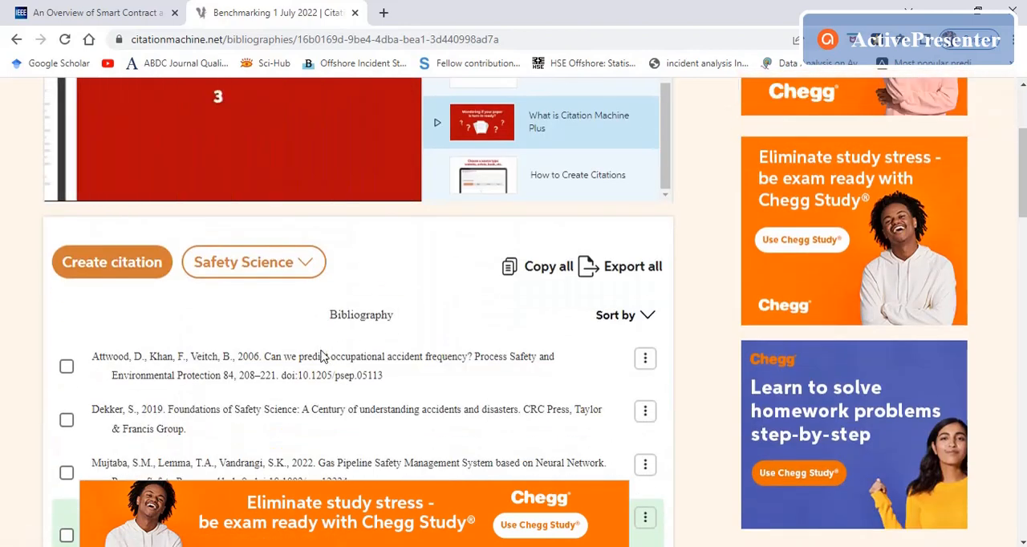
pyautogui.click(302, 272)
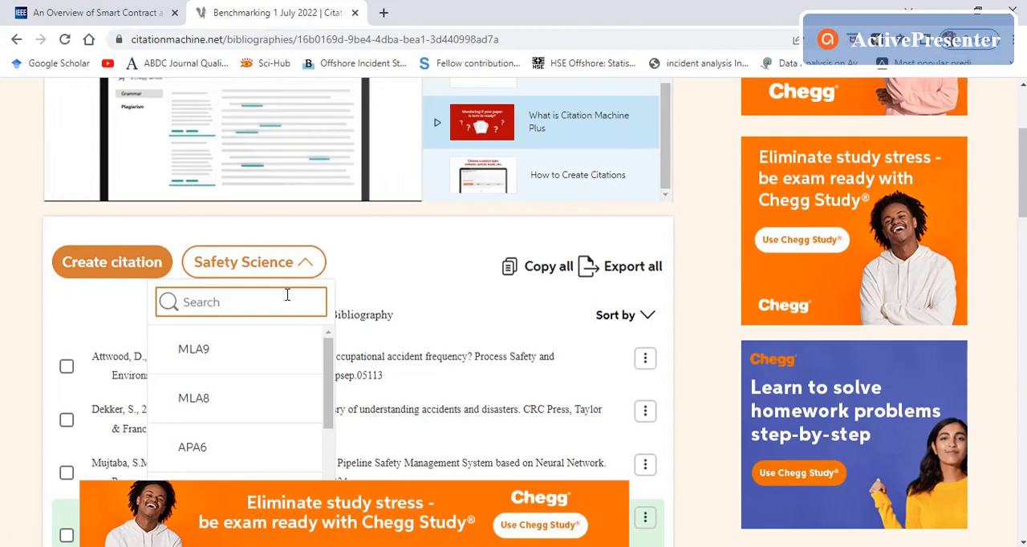
pyautogui.click(304, 265)
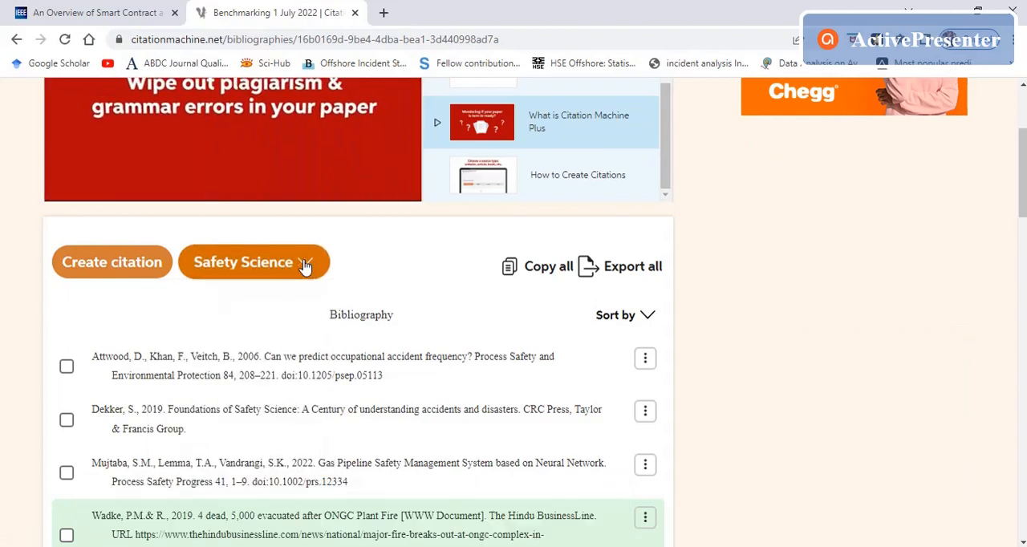
pyautogui.click(305, 266)
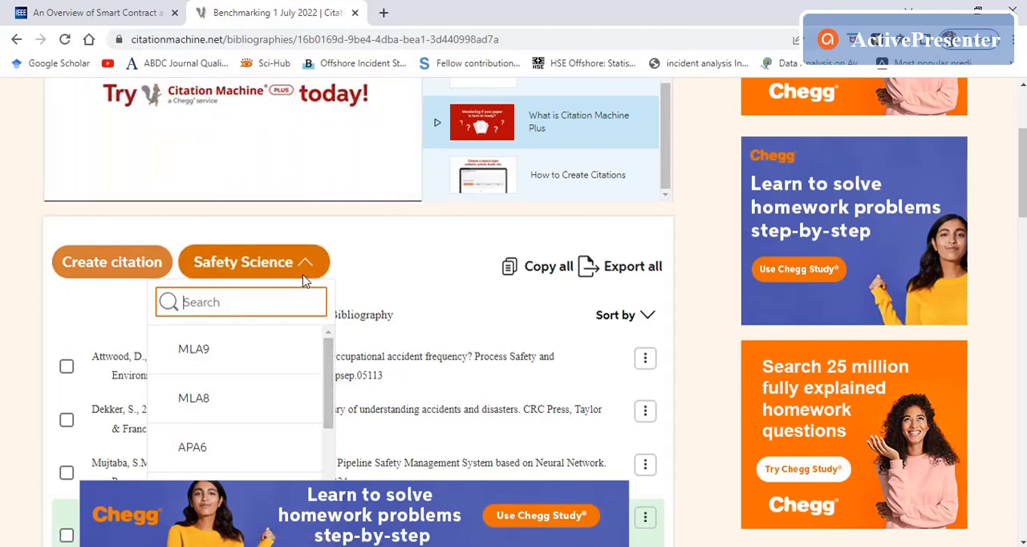
pyautogui.click(577, 304)
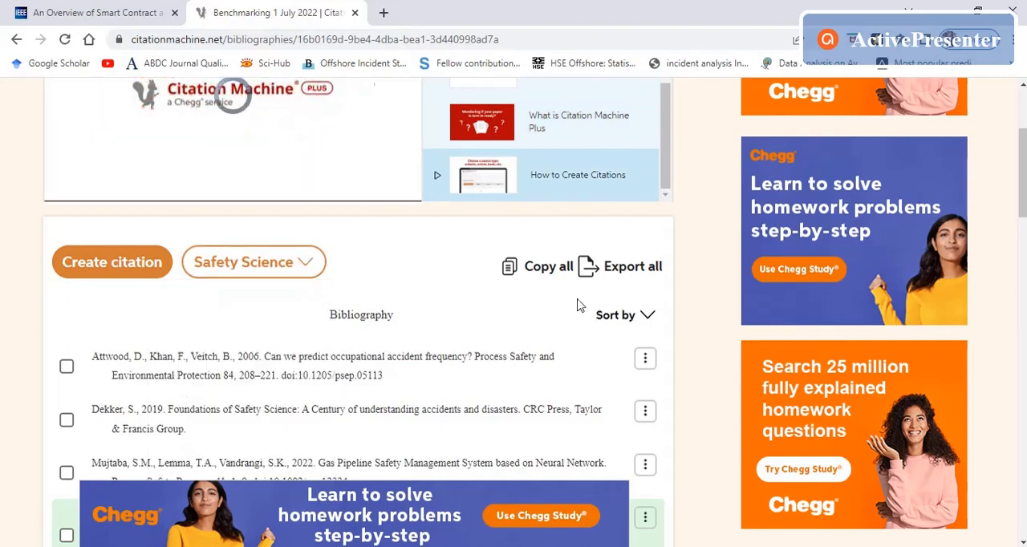
# Step: Copy the "Can we predict occupational accident frequency?" citation and paste it on a new line at the end of the Word manuscript's references
pyautogui.scroll(-3, 577, 303)
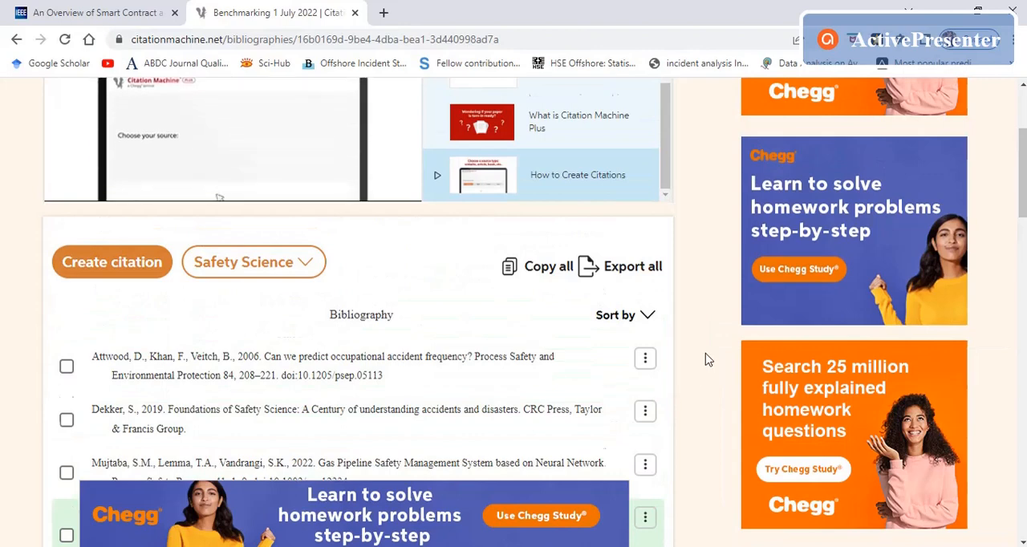
pyautogui.scroll(-3, 704, 358)
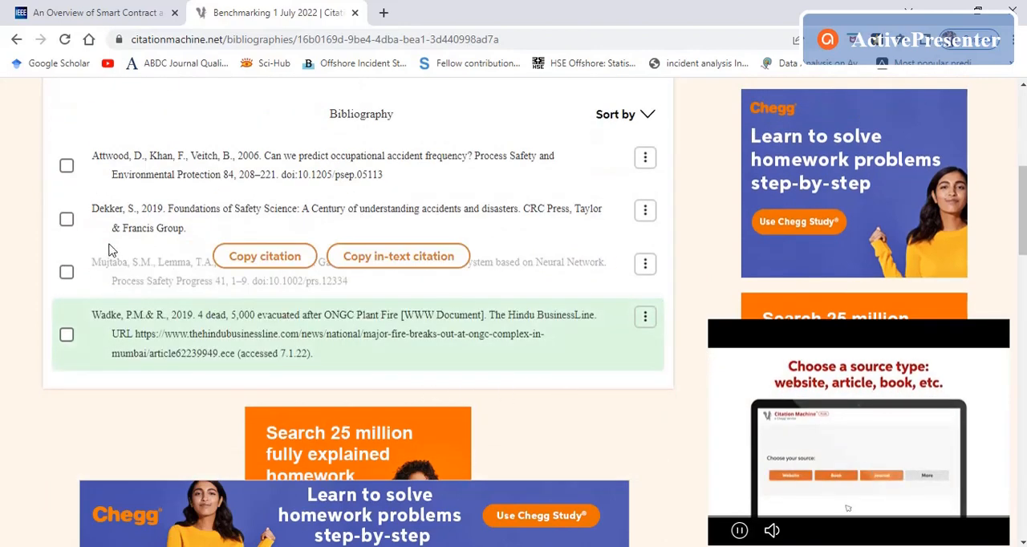
pyautogui.moveTo(80, 240)
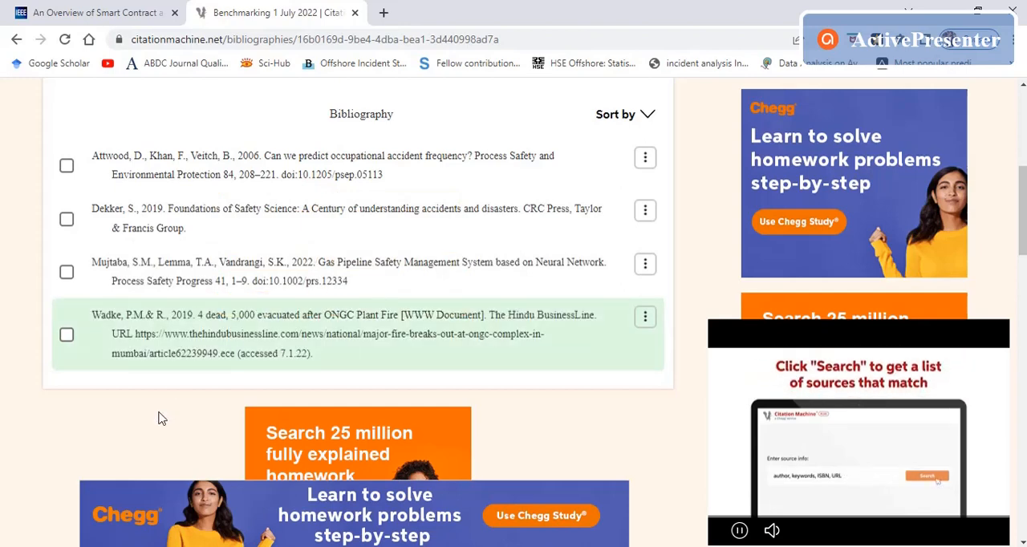
pyautogui.moveTo(248, 275)
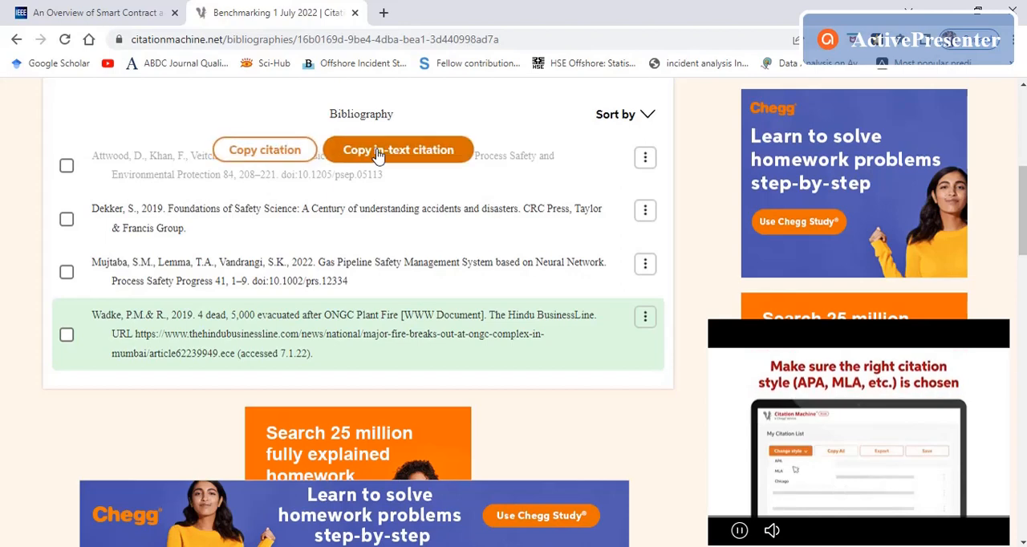
pyautogui.click(287, 153)
pyautogui.click(608, 223)
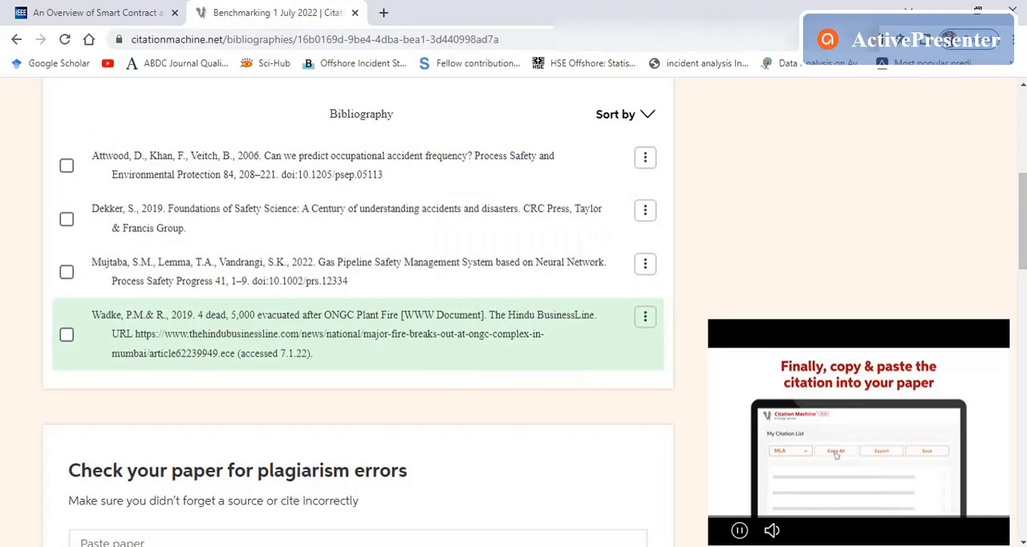
pyautogui.hotkey('alt', 'Tab')
pyautogui.scroll(-3, 547, 366)
pyautogui.scroll(2, 546, 366)
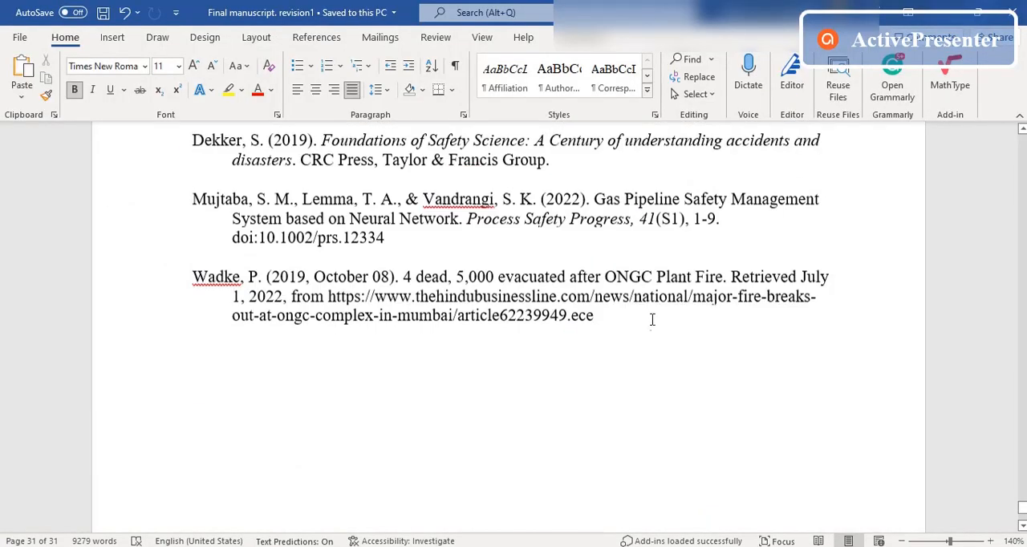
pyautogui.press('Return')
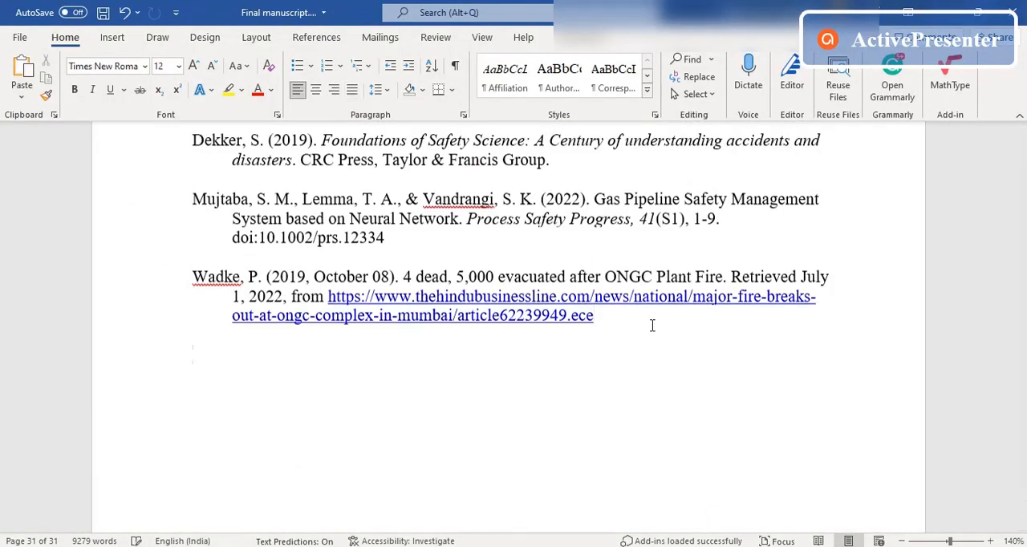
pyautogui.hotkey('ctrl', 'v')
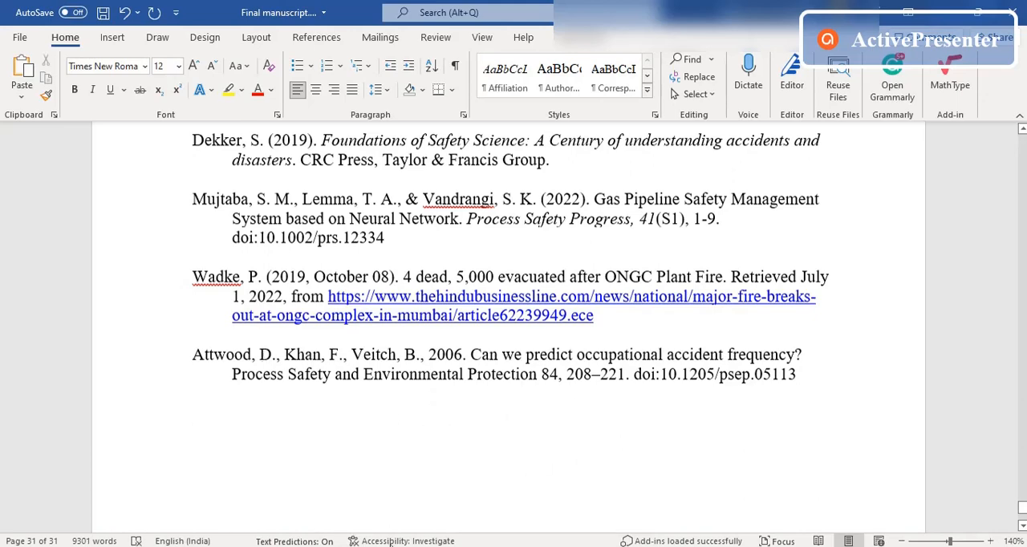
# Step: Copy the in-text citation of the accident frequency article from Citation Machine and insert it after "input variables' data" in Word's 3.3.4 Naïve Bayes section
pyautogui.hotkey('alt', 'Tab')
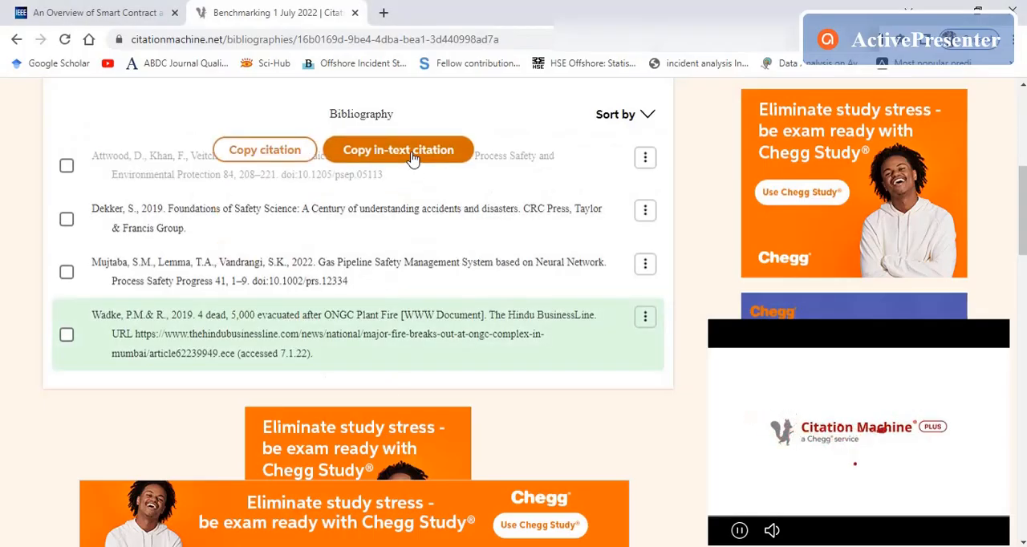
pyautogui.click(412, 158)
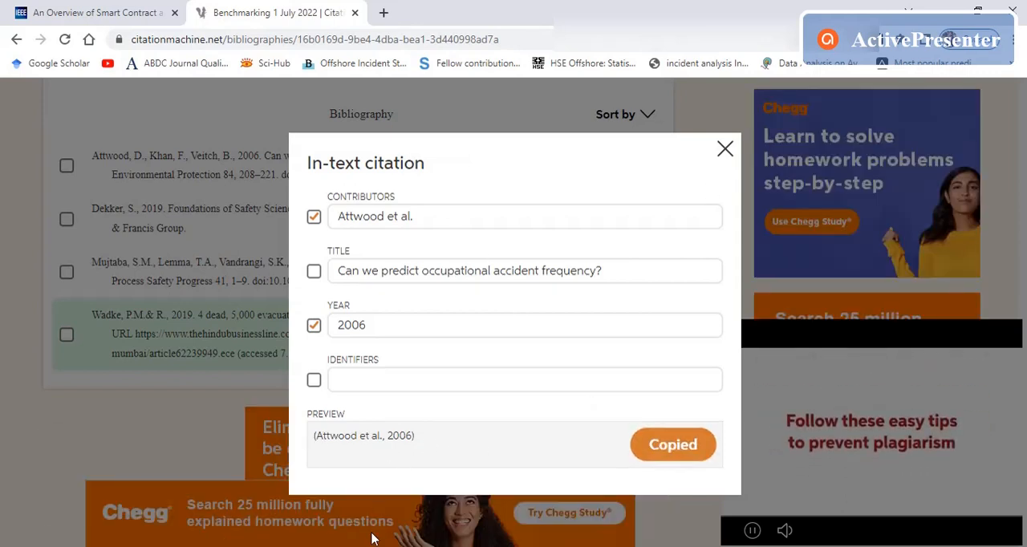
pyautogui.hotkey('alt', 'Tab')
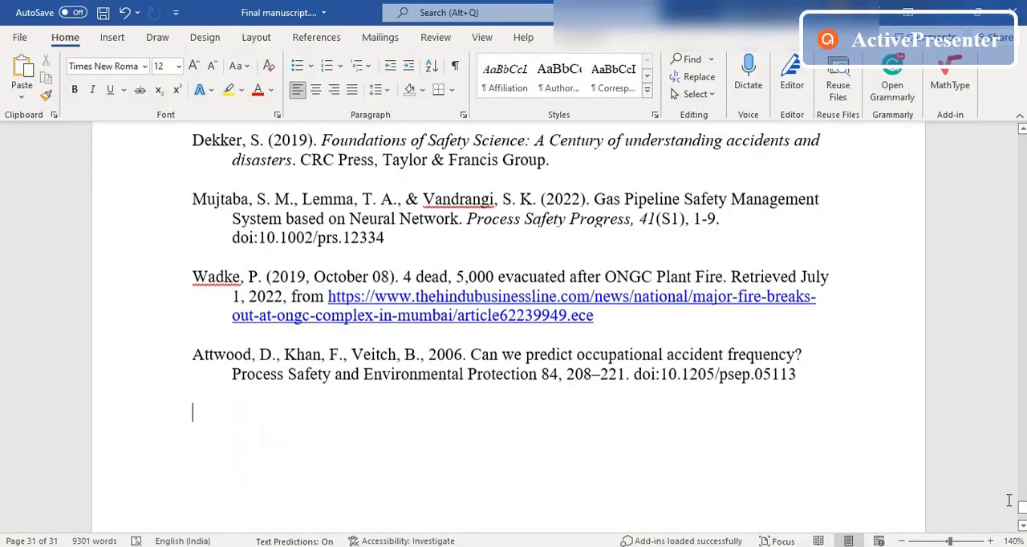
pyautogui.moveTo(1022, 511); pyautogui.dragTo(1021, 287)
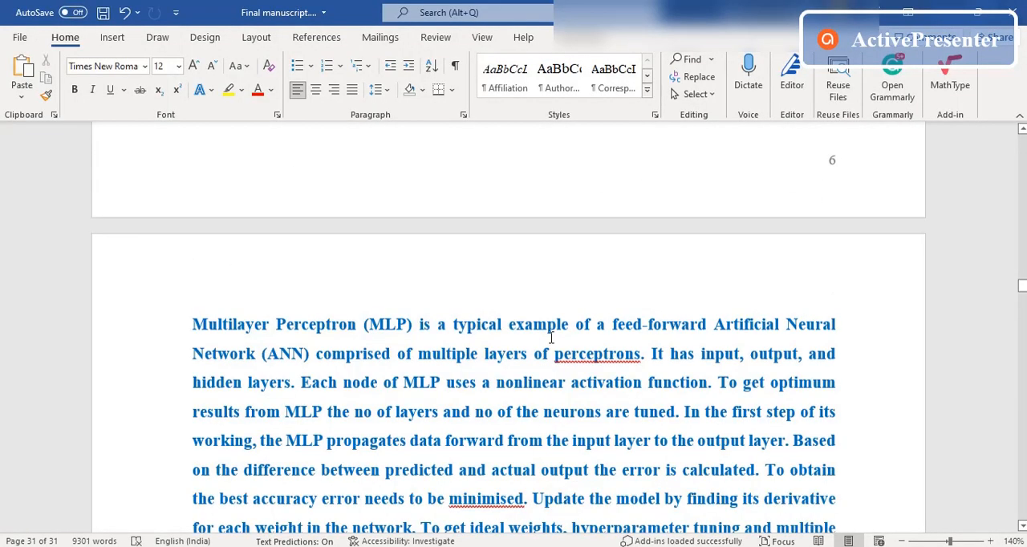
pyautogui.scroll(5, 444, 348)
pyautogui.scroll(4, 444, 349)
pyautogui.scroll(-2, 477, 263)
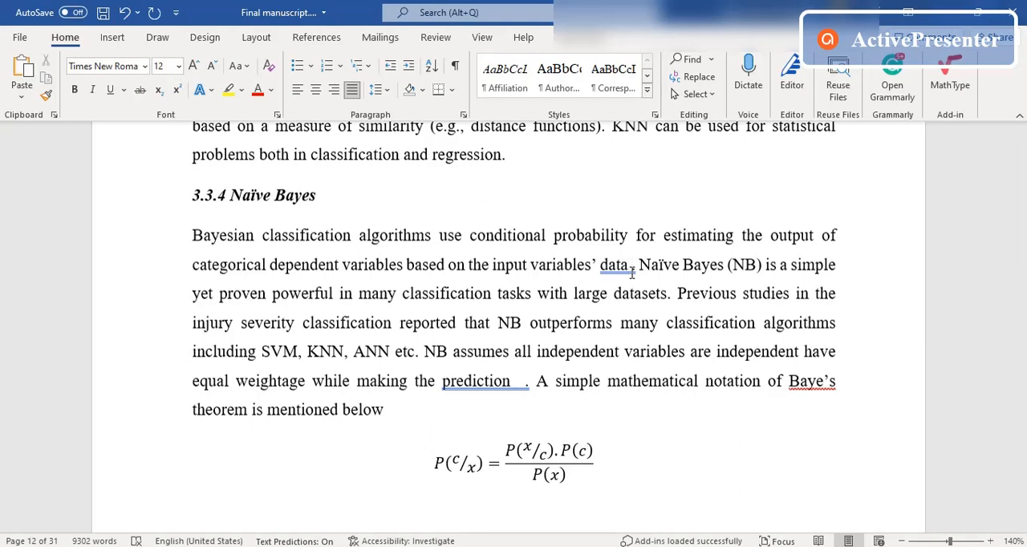
pyautogui.hotkey('ctrl', 'v')
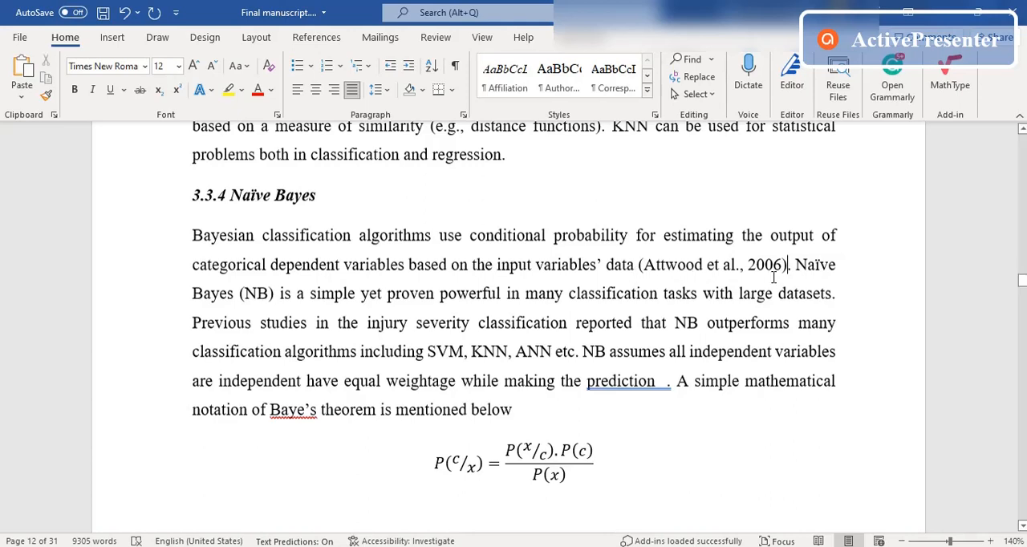
# Step: Back in Citation Machine, preview the in-text citation for "Gas Pipeline Safety Management System based on Neural Network" and close it
pyautogui.hotkey('alt', 'Tab')
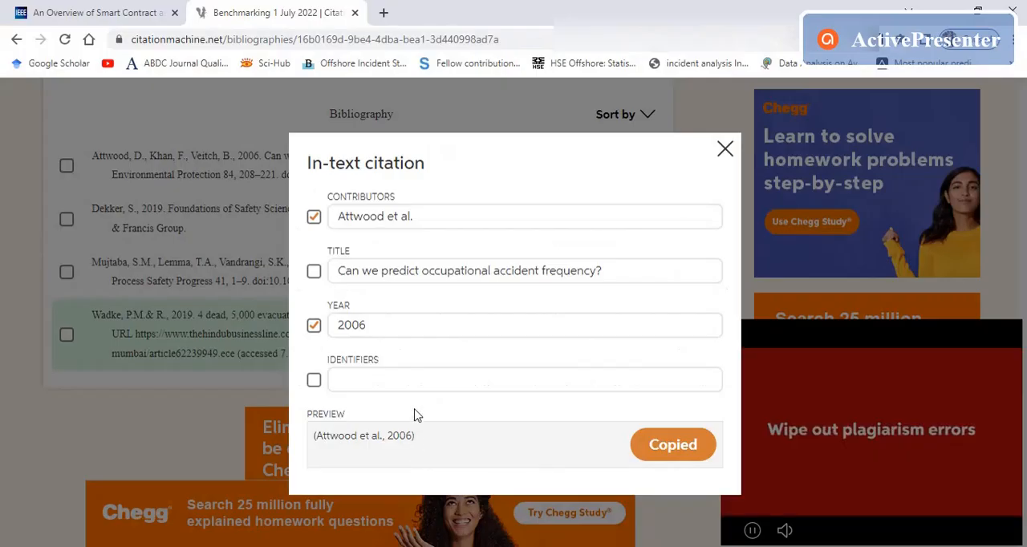
pyautogui.click(722, 152)
pyautogui.moveTo(124, 271)
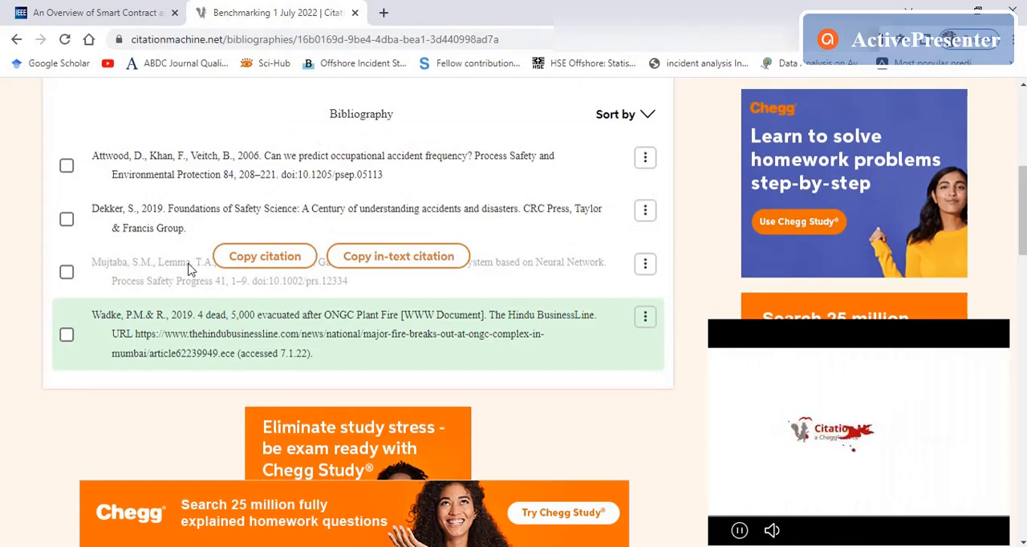
pyautogui.click(351, 261)
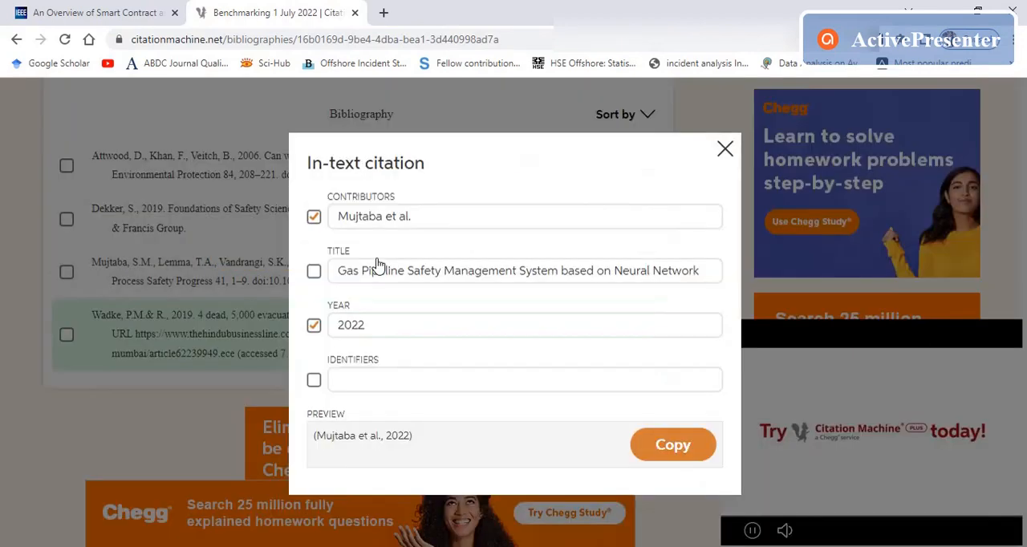
pyautogui.moveTo(428, 439); pyautogui.dragTo(327, 433)
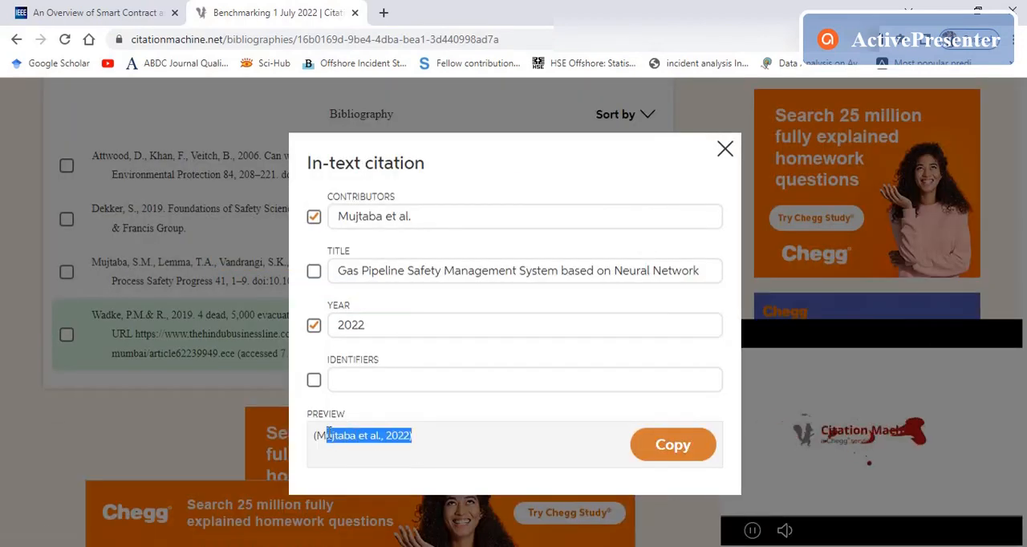
pyautogui.click(725, 148)
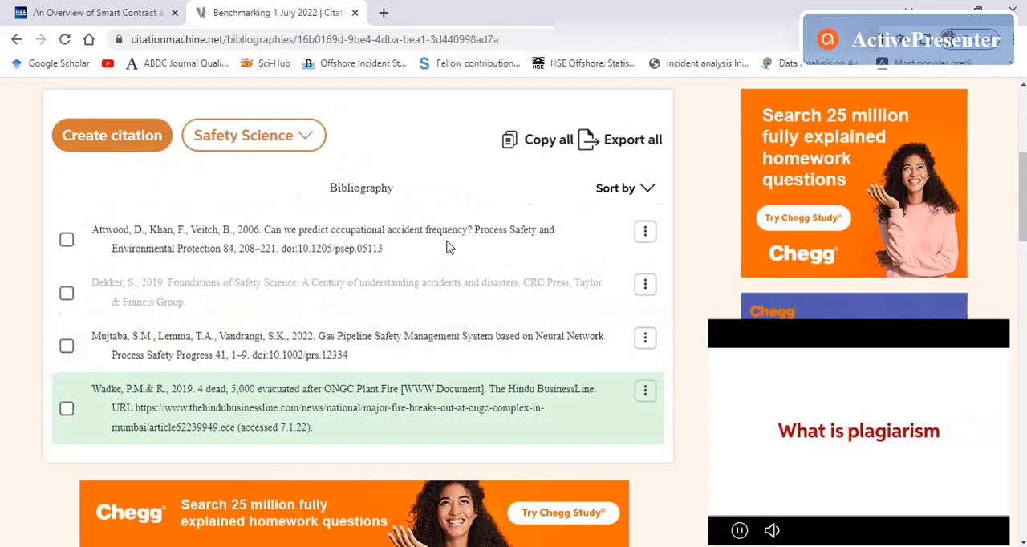
# Step: Copy the in-text citation of the Gas Pipeline Safety Management System article, insert it after "described below" in Word's section 3.3, and save the manuscript
pyautogui.scroll(3, 289, 265)
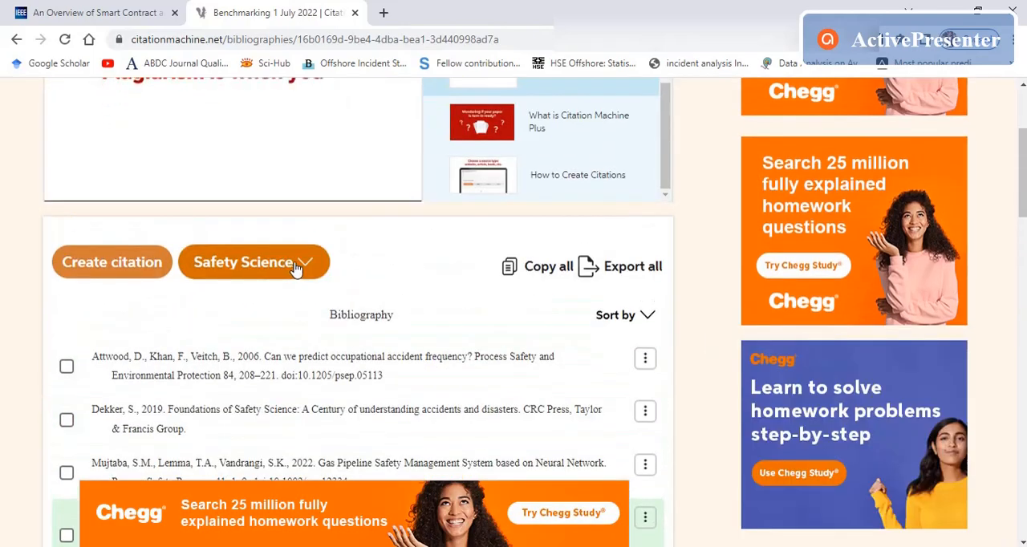
pyautogui.scroll(-3, 297, 269)
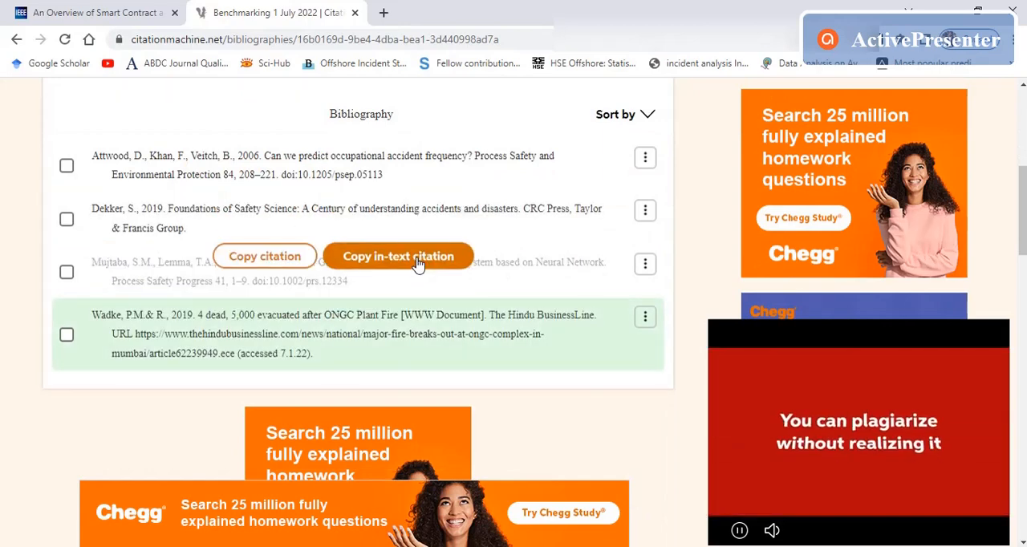
pyautogui.click(417, 264)
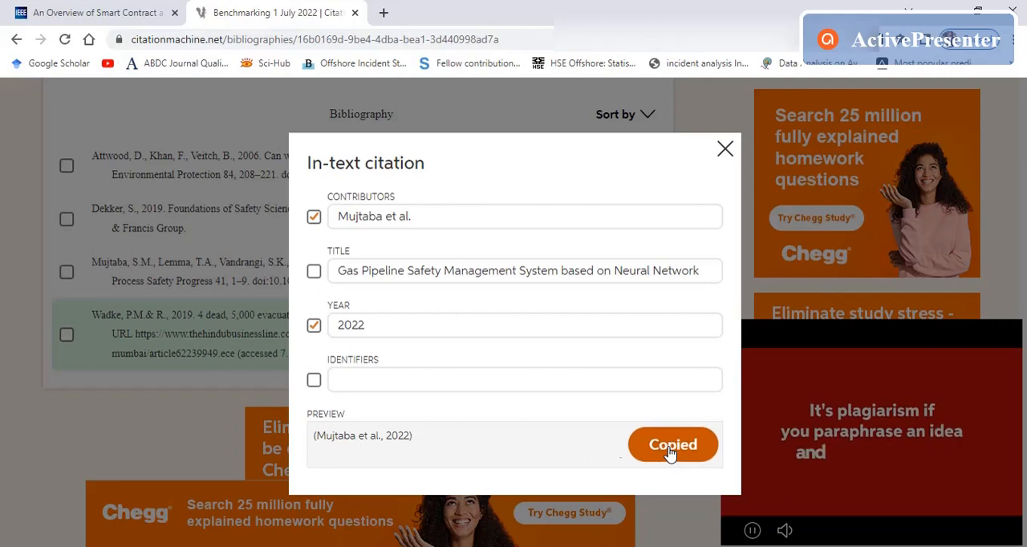
pyautogui.hotkey('alt', 'Tab')
pyautogui.scroll(15, 403, 374)
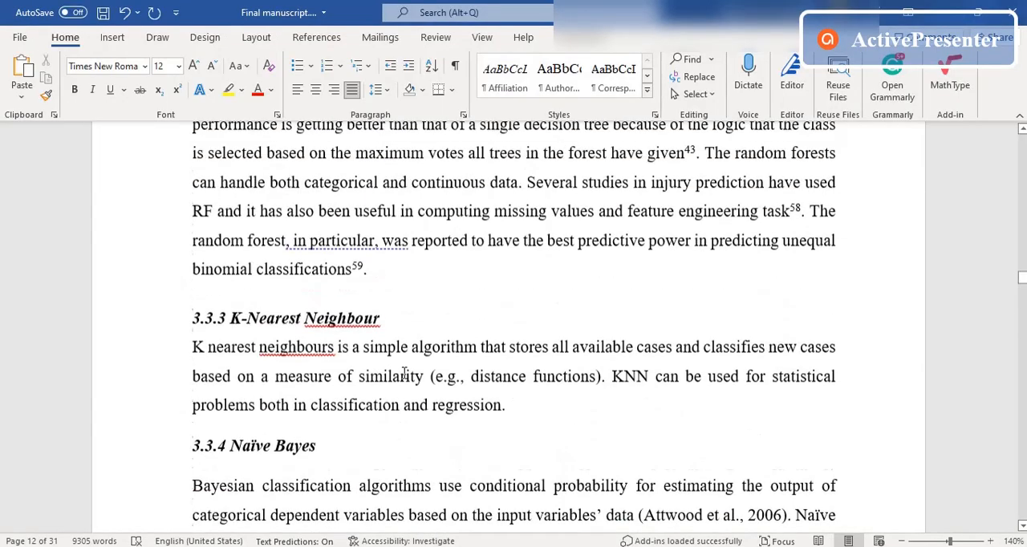
pyautogui.scroll(3, 403, 374)
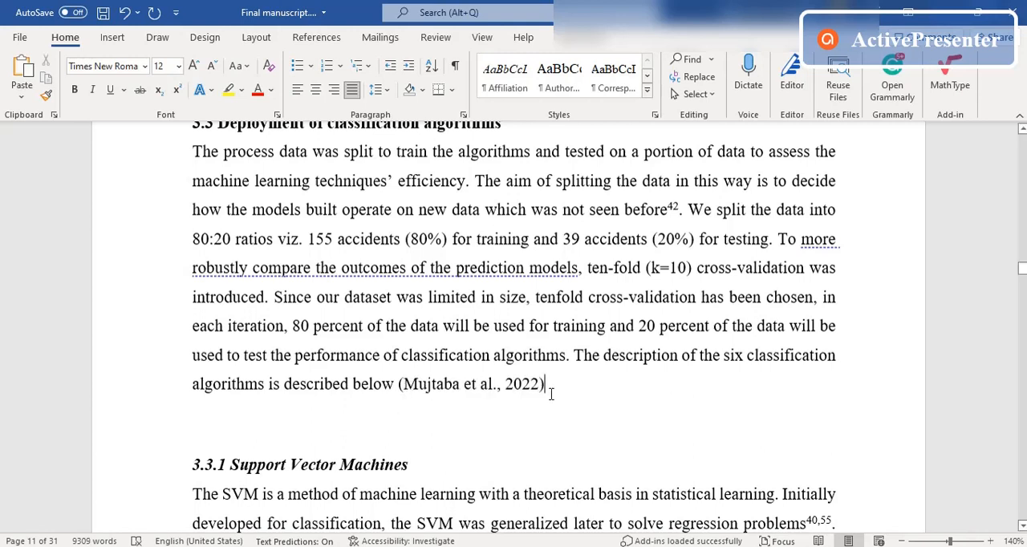
pyautogui.hotkey('ctrl', 's')
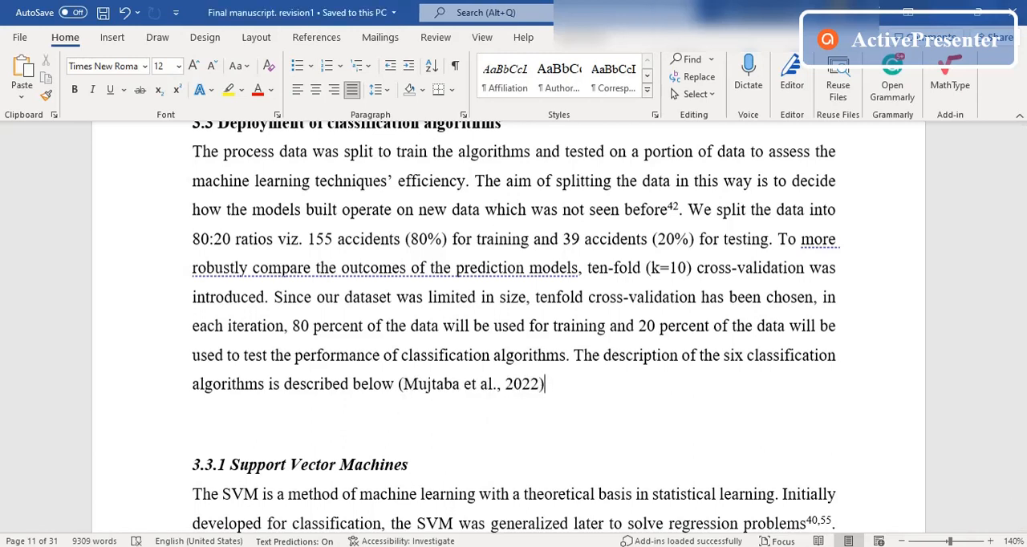
# Step: Back in Citation Machine, close the in-text citation dialog and copy all citations of the Safety Science bibliography
pyautogui.hotkey('alt', 'Tab')
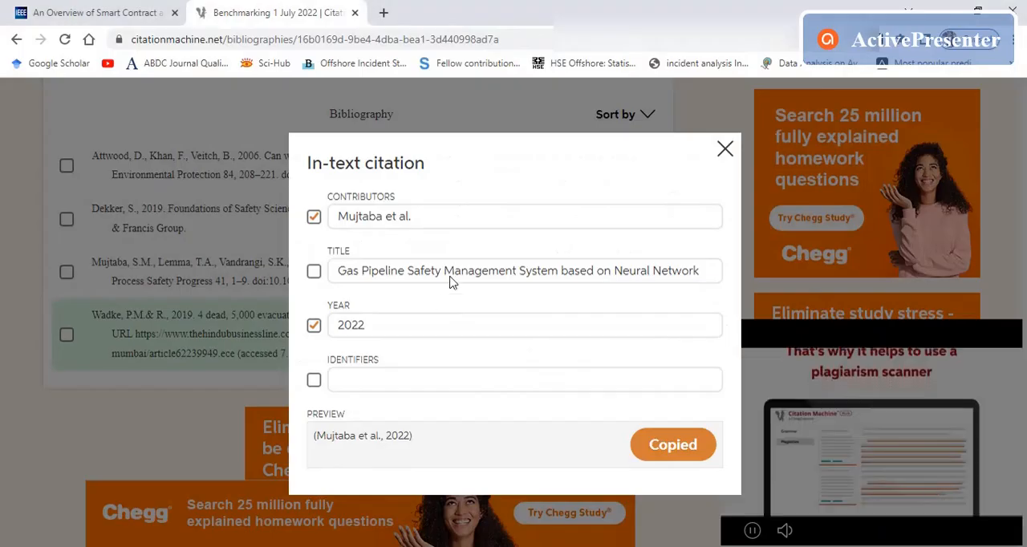
pyautogui.click(730, 160)
pyautogui.scroll(3, 337, 321)
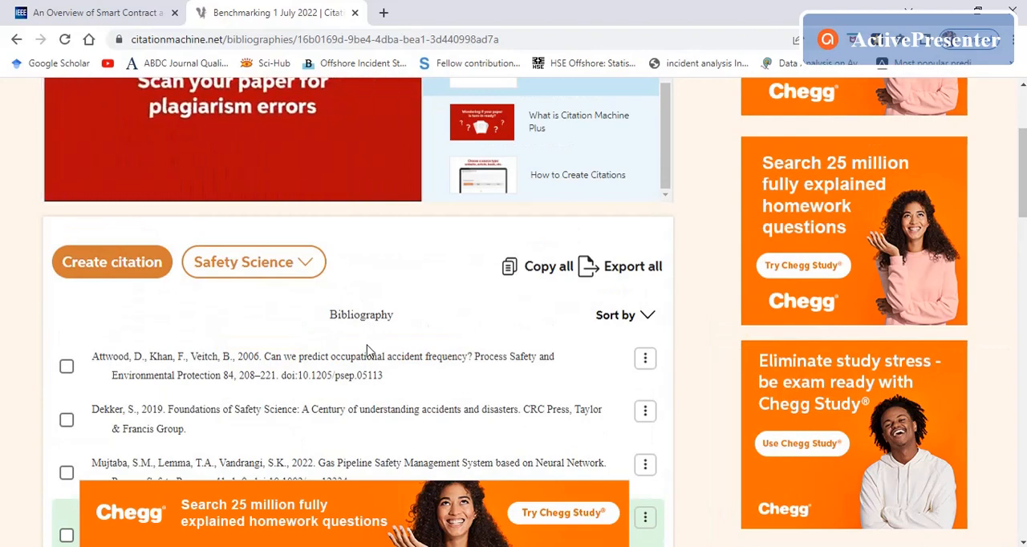
pyautogui.moveTo(366, 355)
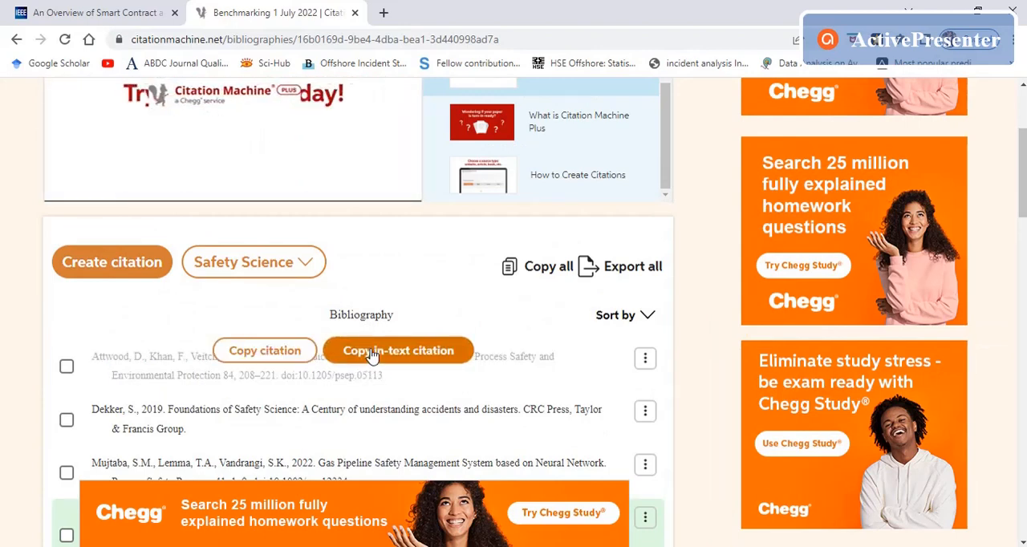
pyautogui.click(265, 353)
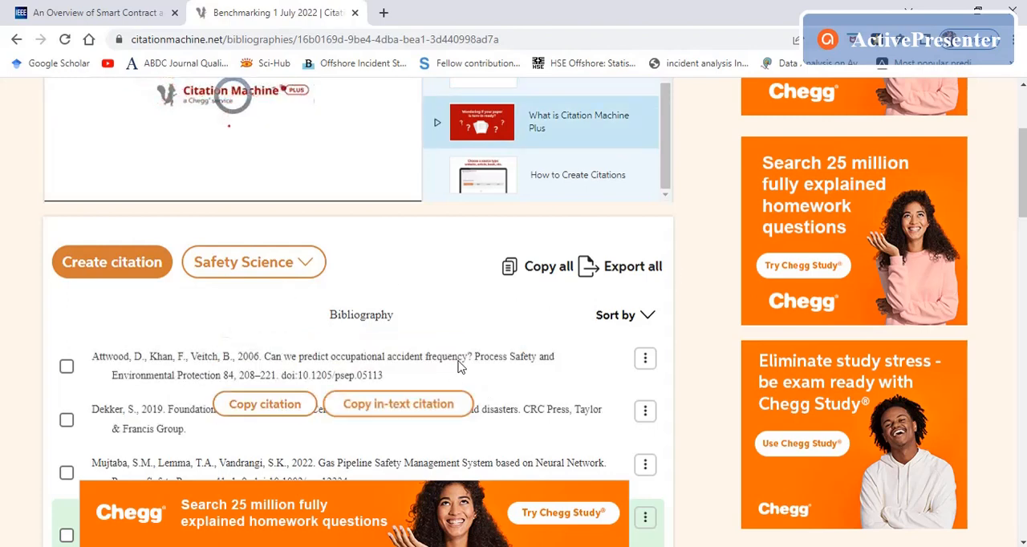
pyautogui.moveTo(284, 433)
pyautogui.moveTo(241, 361)
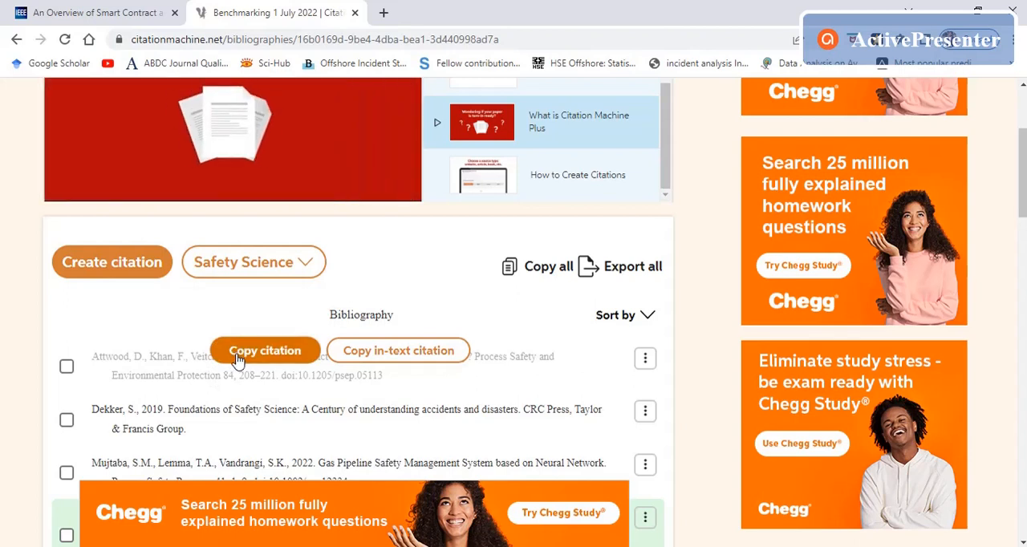
pyautogui.click(528, 277)
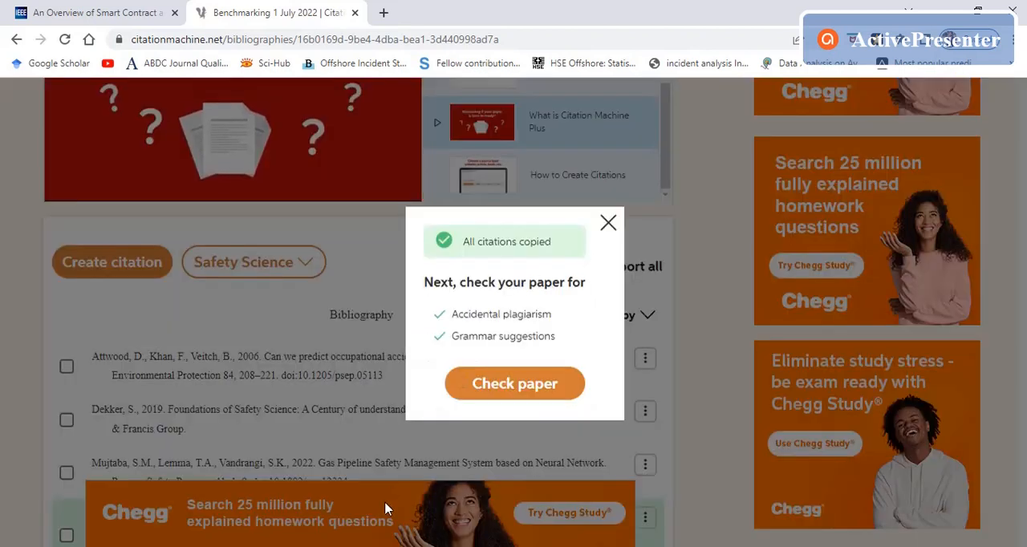
# Step: Paste the copied bibliography below the last reference at the end of the Word manuscript and select the pasted entries
pyautogui.hotkey('alt', 'Tab')
pyautogui.scroll(-3, 472, 339)
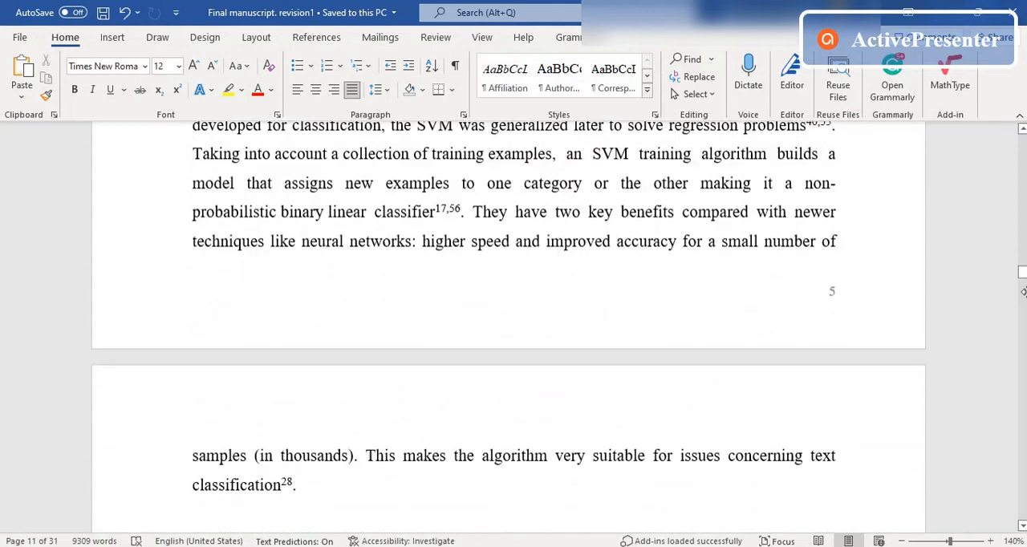
pyautogui.moveTo(1021, 275); pyautogui.dragTo(1021, 517)
pyautogui.scroll(3, 449, 344)
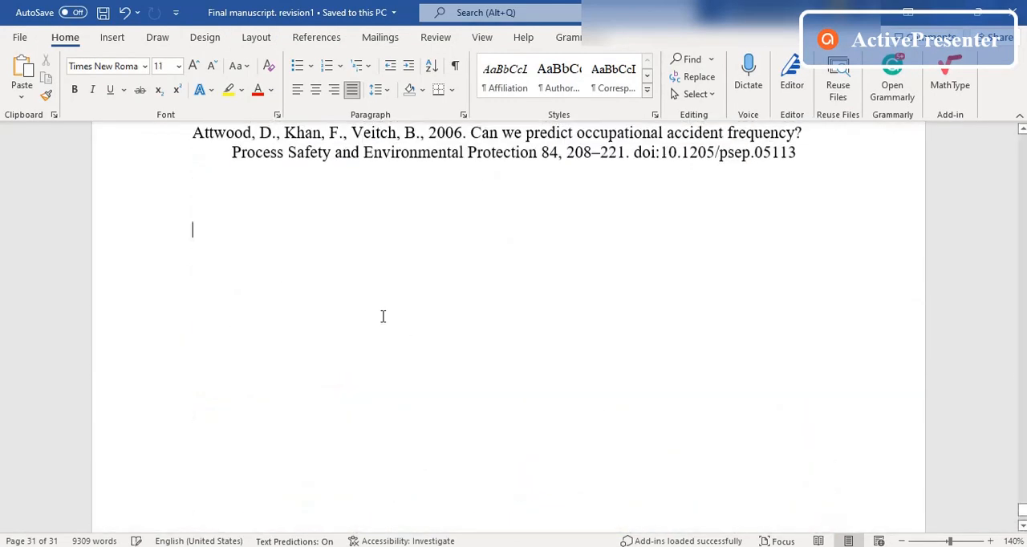
pyautogui.hotkey('ctrl', 'v')
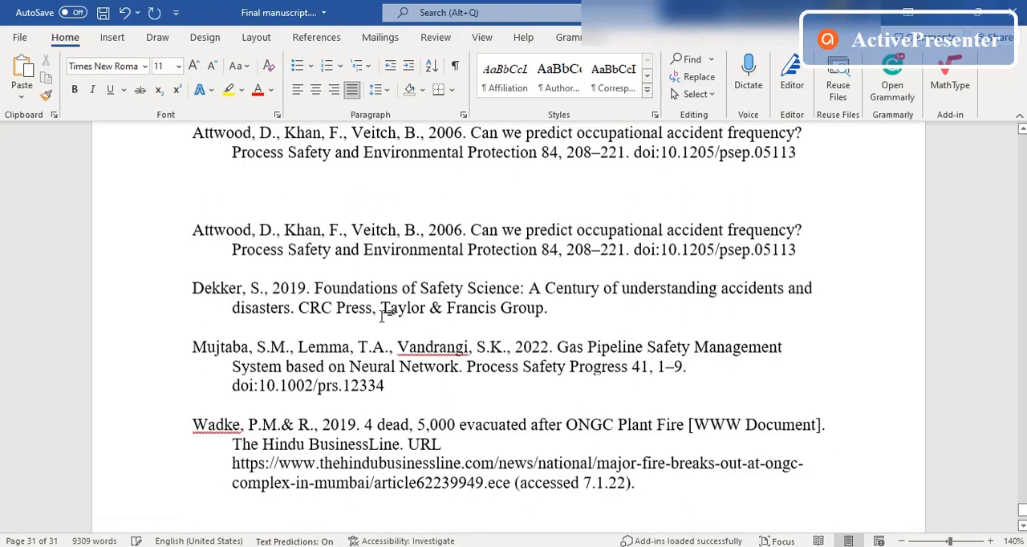
pyautogui.moveTo(646, 504); pyautogui.dragTo(202, 233)
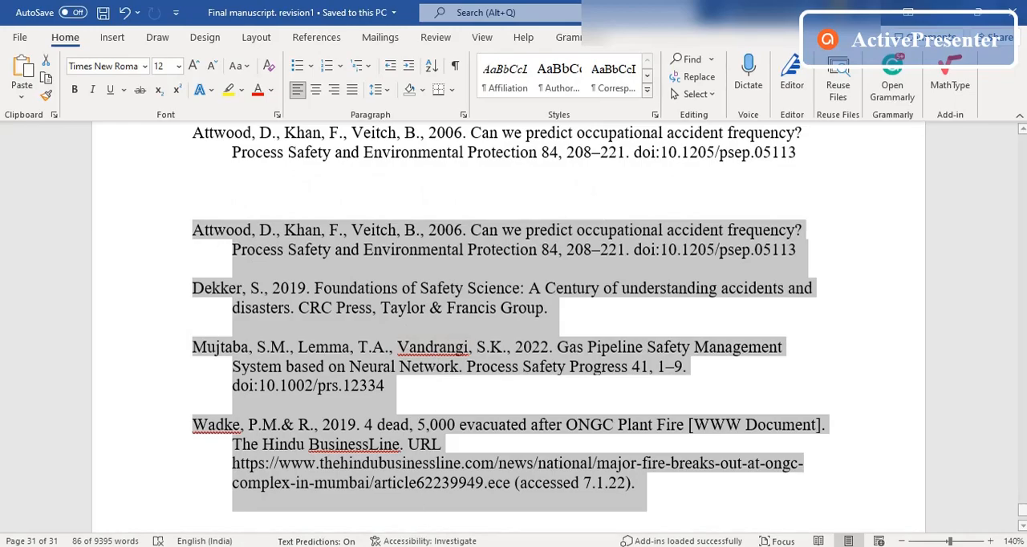
# Step: Switch back to Citation Machine, dismiss the copy message, and change the bibliography's citation style to MLA8
pyautogui.hotkey('alt', 'Tab')
pyautogui.click(607, 223)
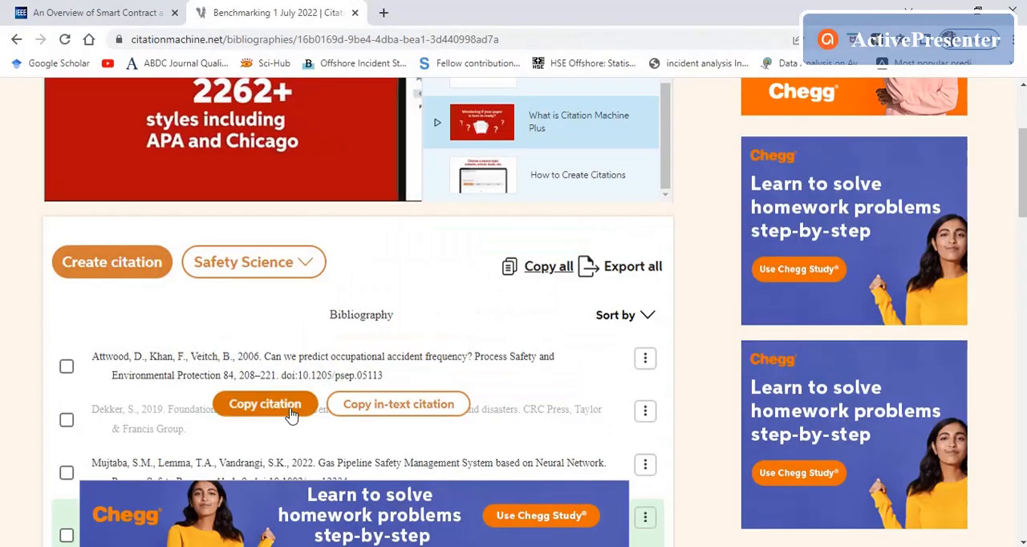
pyautogui.click(303, 263)
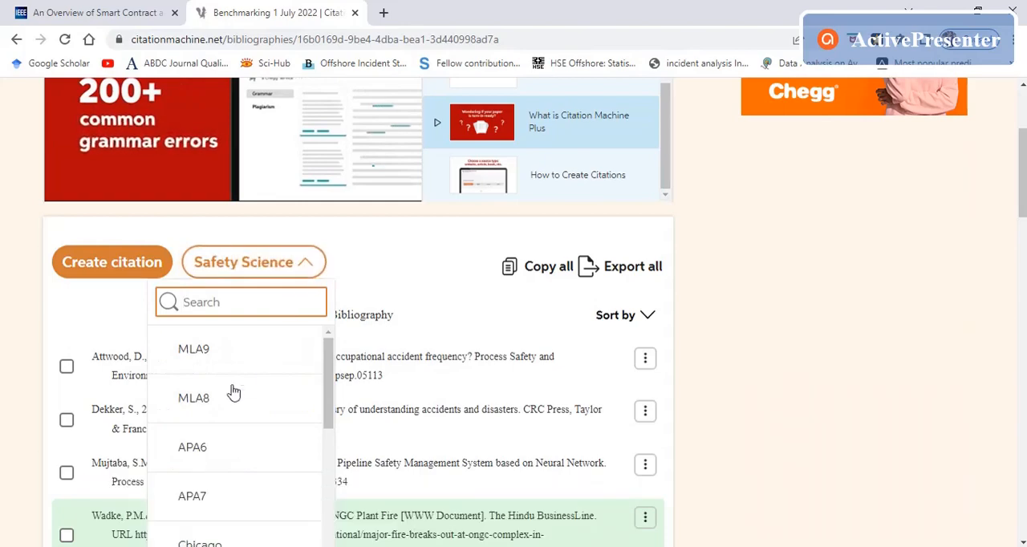
pyautogui.click(227, 398)
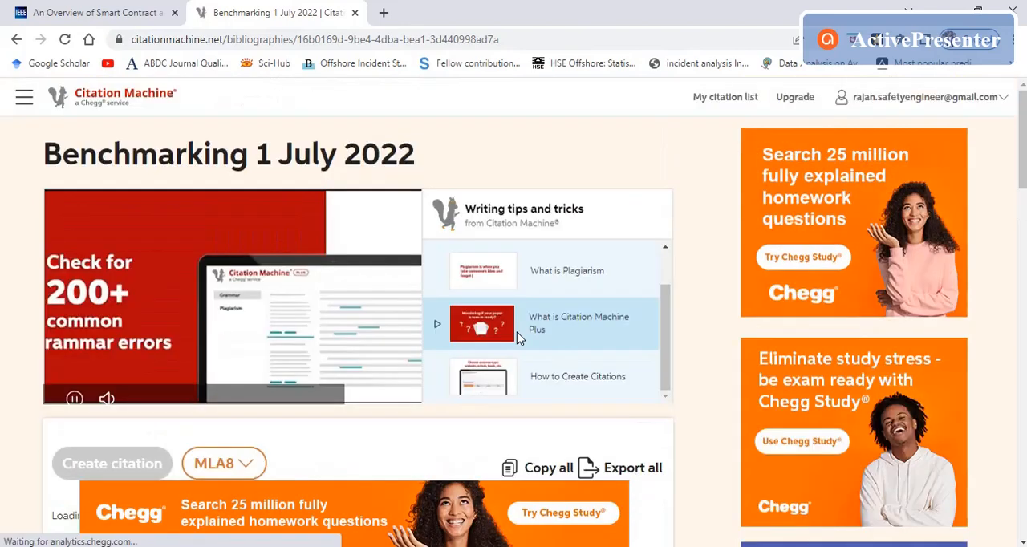
pyautogui.scroll(-2, 517, 338)
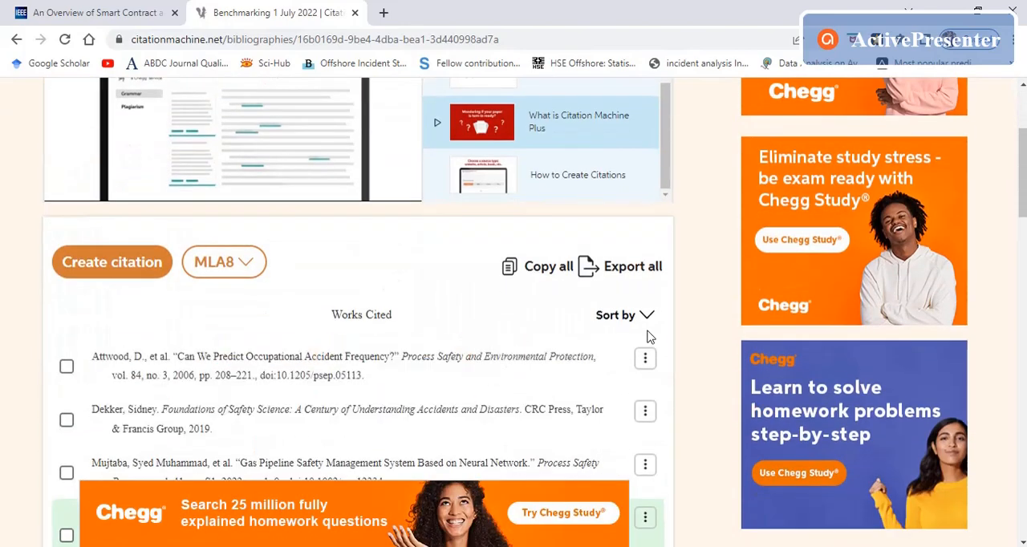
# Step: Delete the "Can We Predict Occupational Accident Frequency?" citation from the list
pyautogui.scroll(-2, 701, 318)
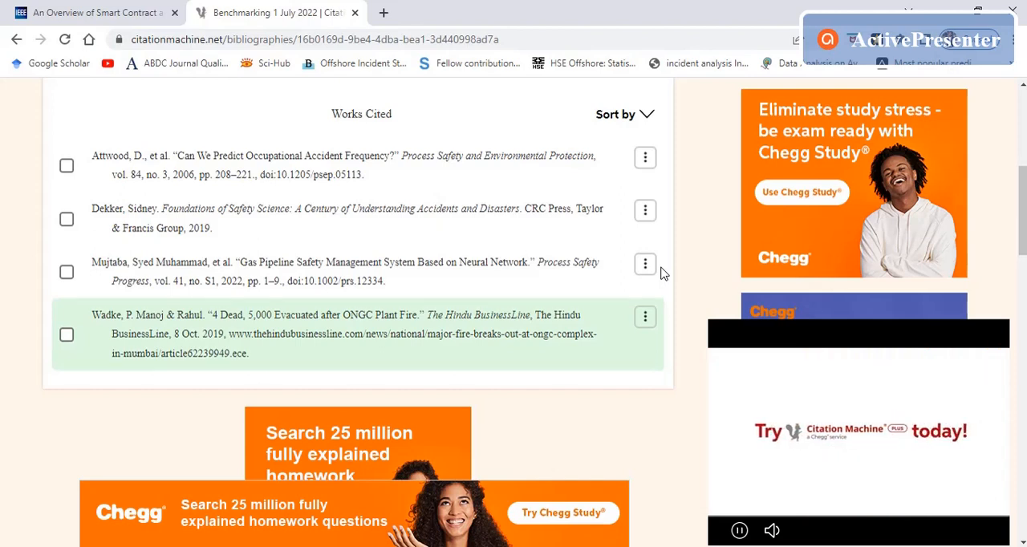
pyautogui.click(66, 168)
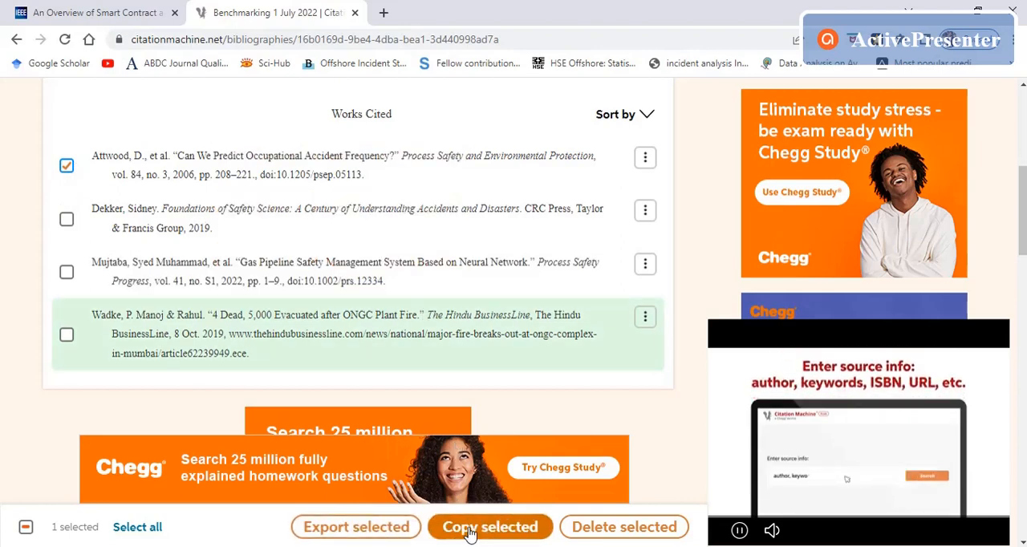
pyautogui.click(603, 533)
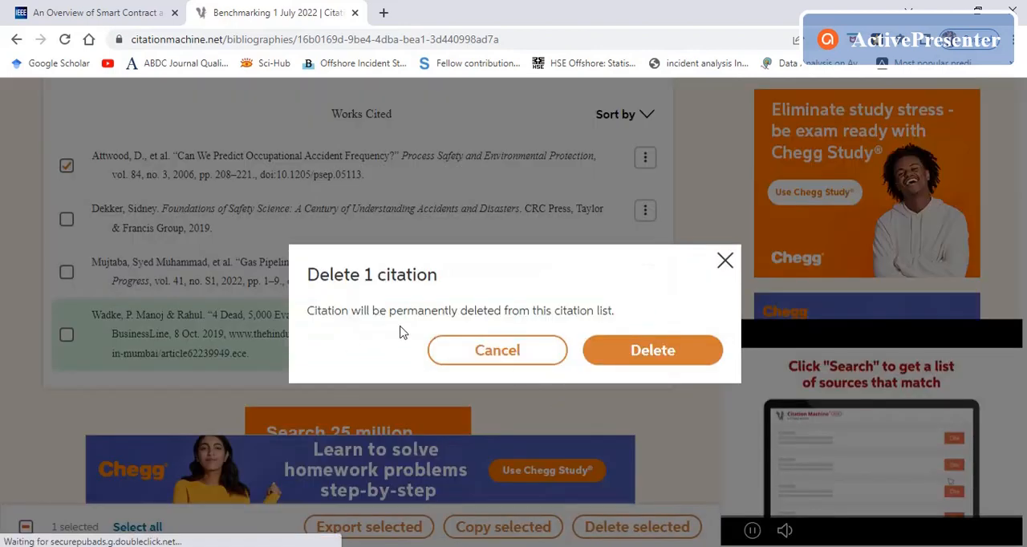
pyautogui.click(652, 354)
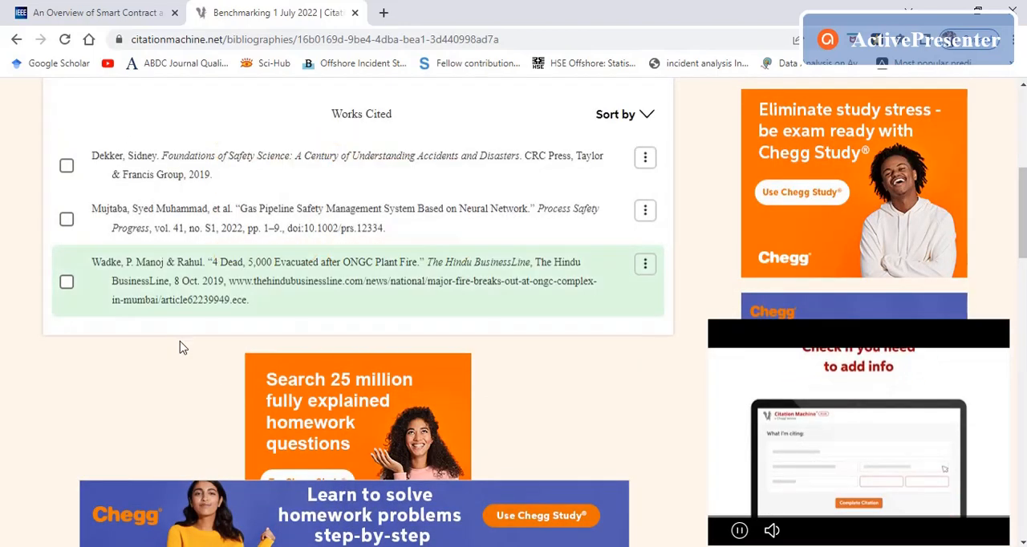
# Step: Review the remaining citations and look through the list of available citation styles
pyautogui.scroll(3, 184, 353)
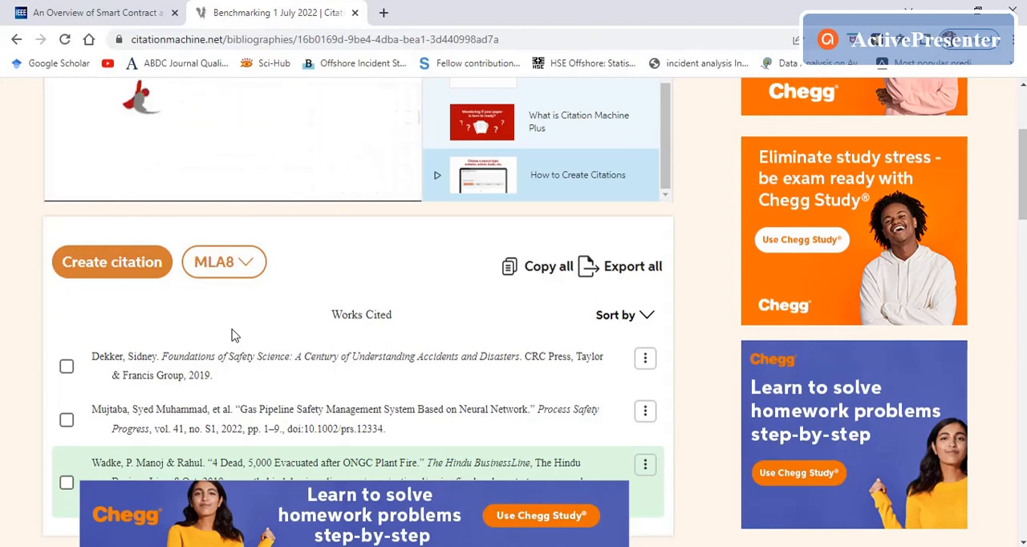
pyautogui.scroll(-2, 225, 384)
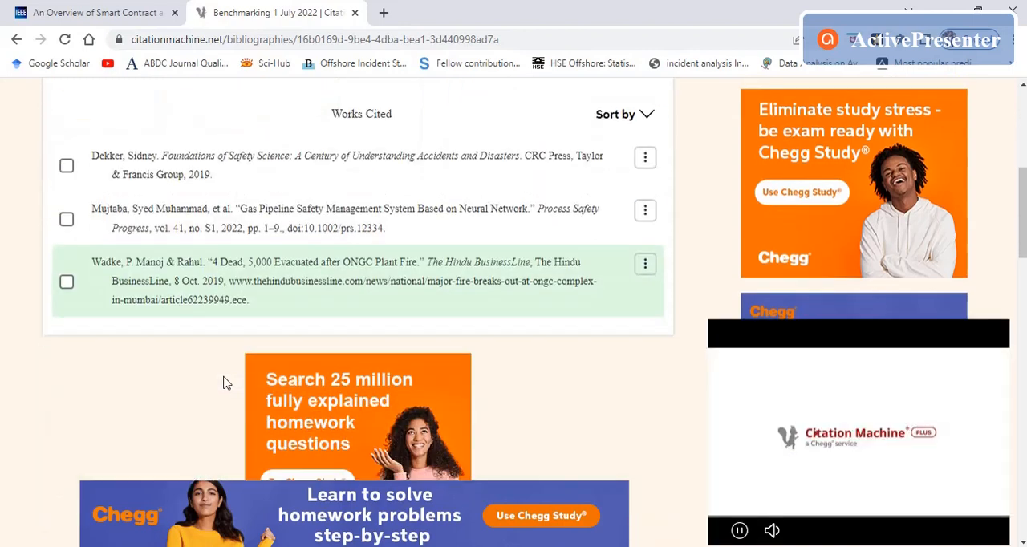
pyautogui.scroll(2, 202, 399)
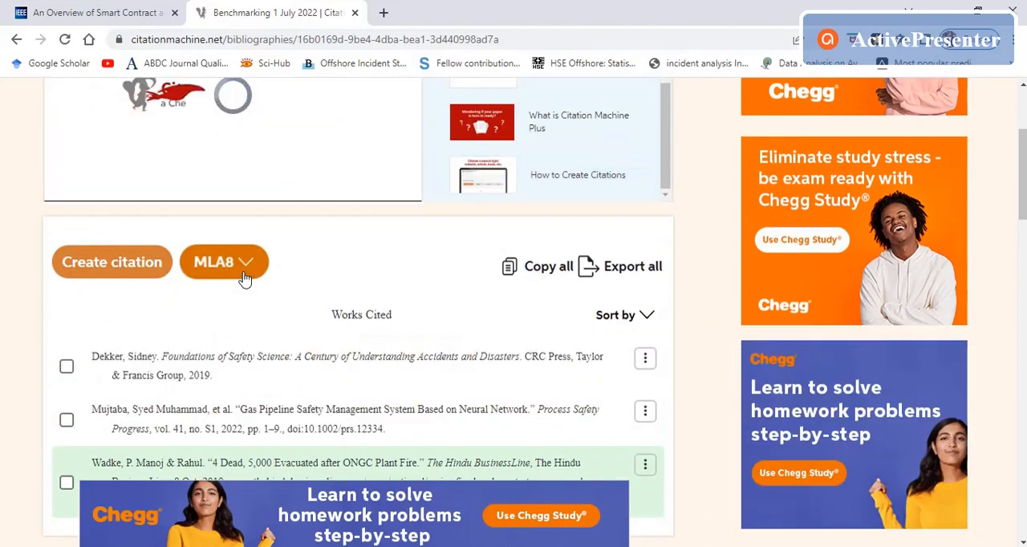
pyautogui.click(245, 275)
pyautogui.moveTo(268, 382); pyautogui.dragTo(266, 451)
pyautogui.click(2, 367)
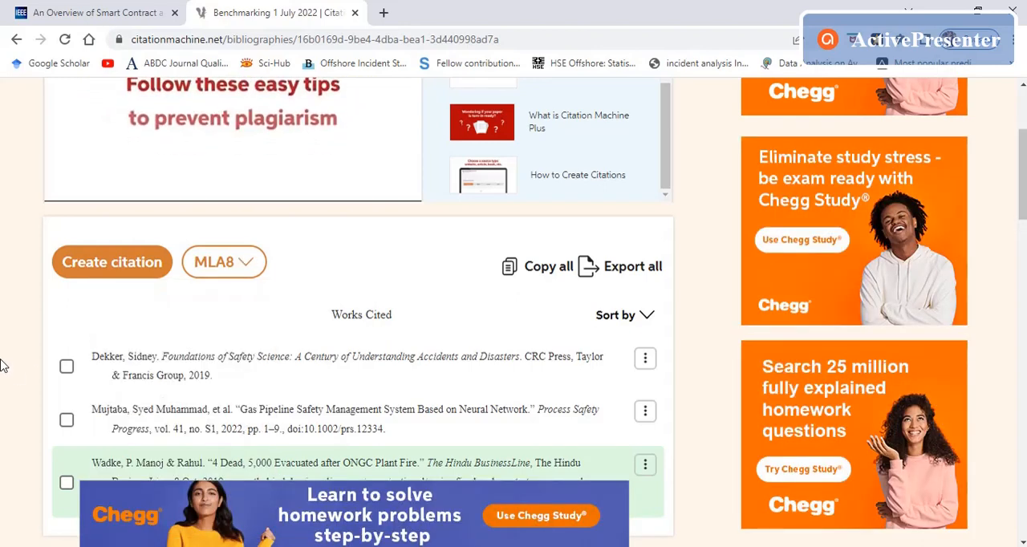
pyautogui.click(238, 273)
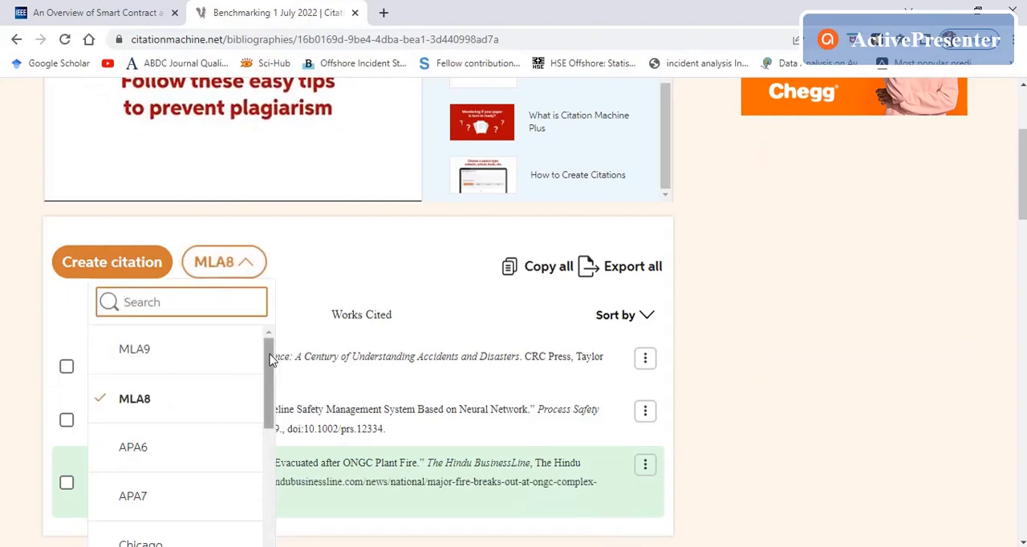
pyautogui.moveTo(270, 361); pyautogui.dragTo(270, 437)
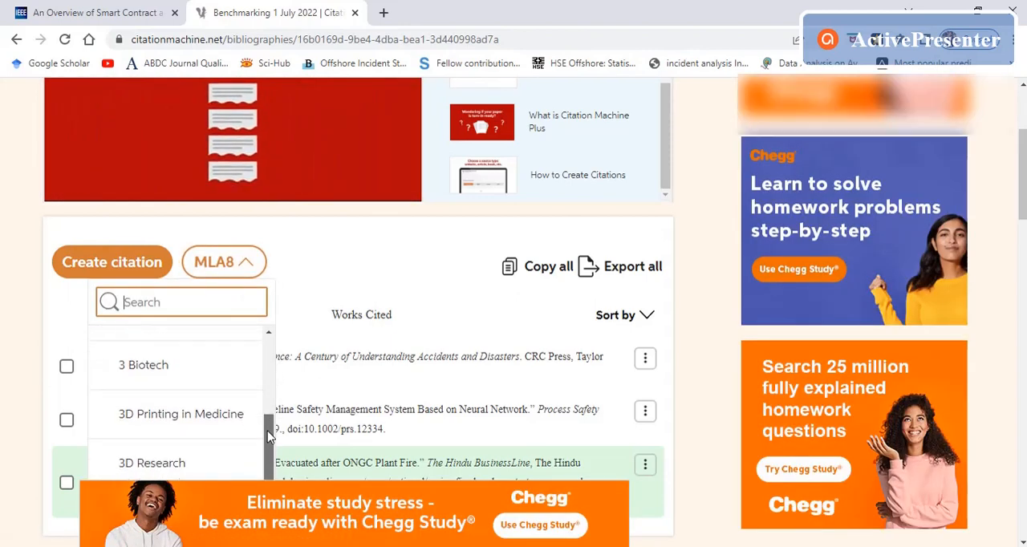
# Step: Start a new MLA8 citation and look through the additional source types offered beyond website, book and journal
pyautogui.click(149, 267)
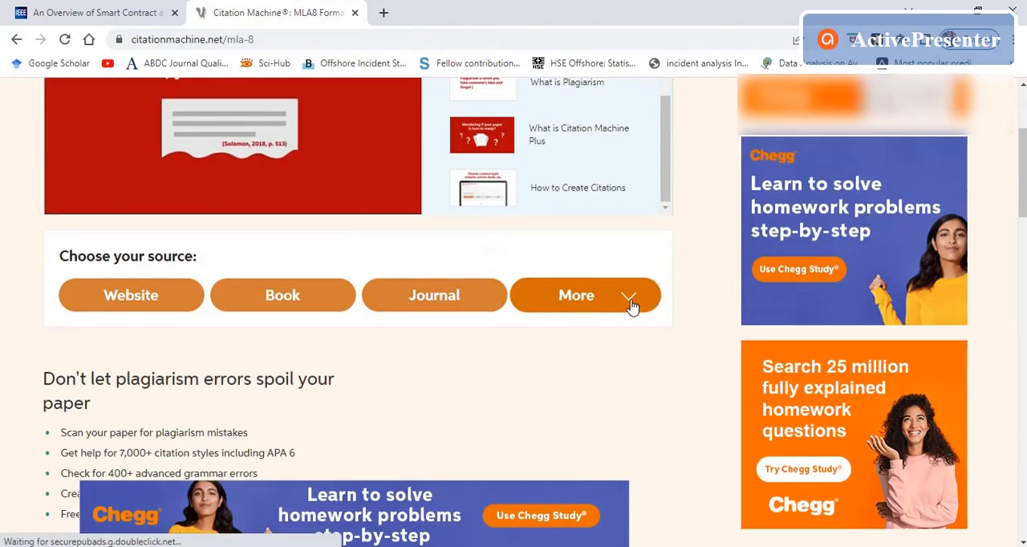
pyautogui.click(633, 303)
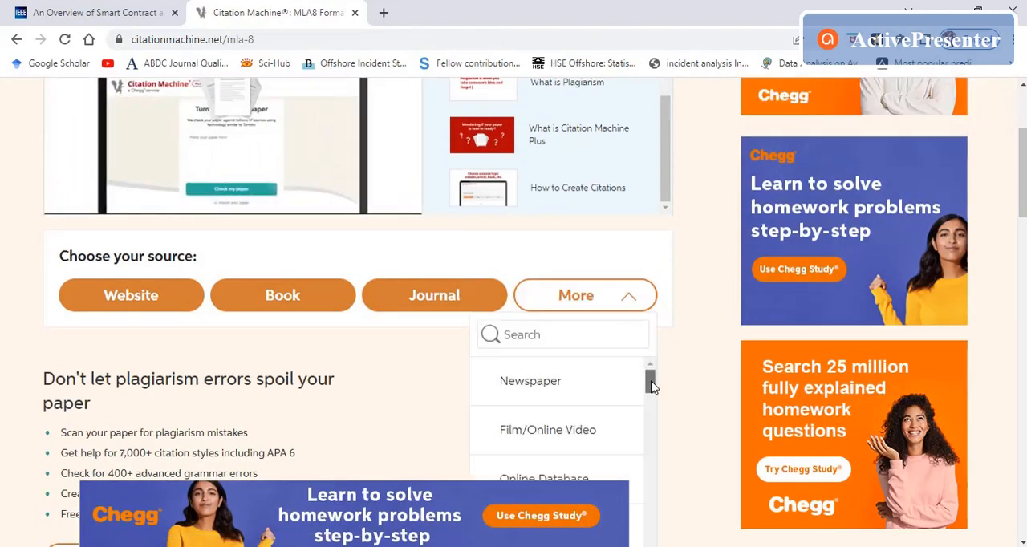
pyautogui.moveTo(649, 382); pyautogui.dragTo(652, 401)
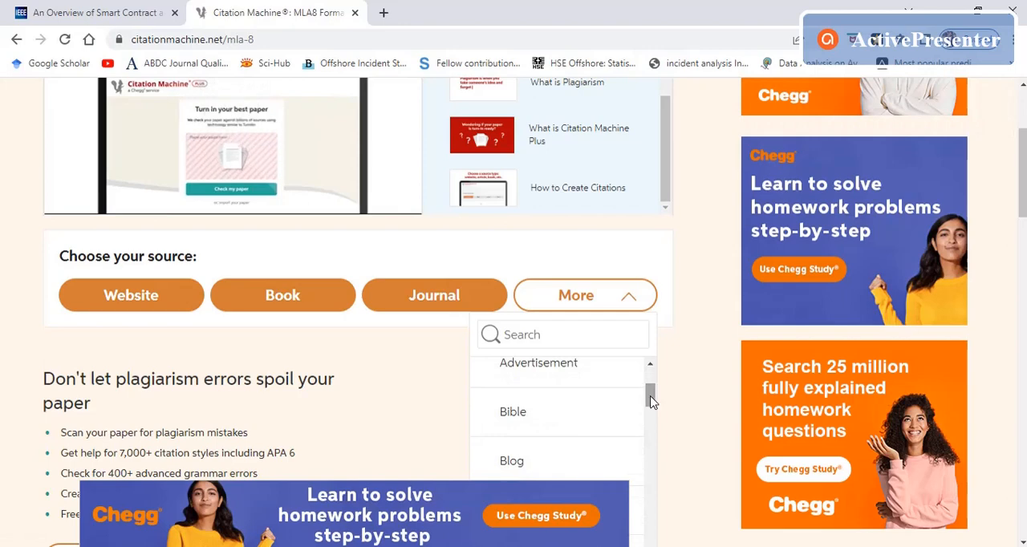
pyautogui.scroll(-2, 650, 401)
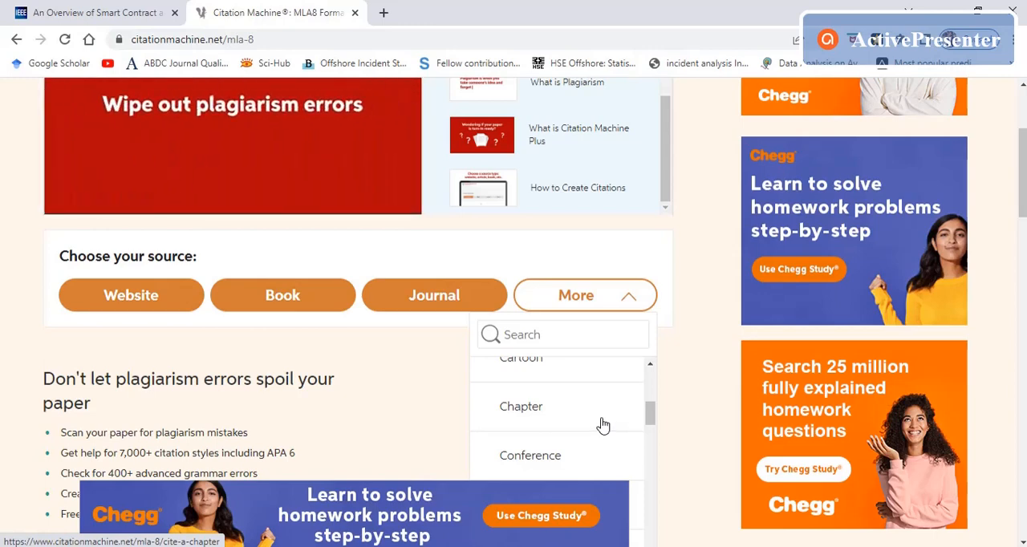
pyautogui.scroll(-2, 602, 426)
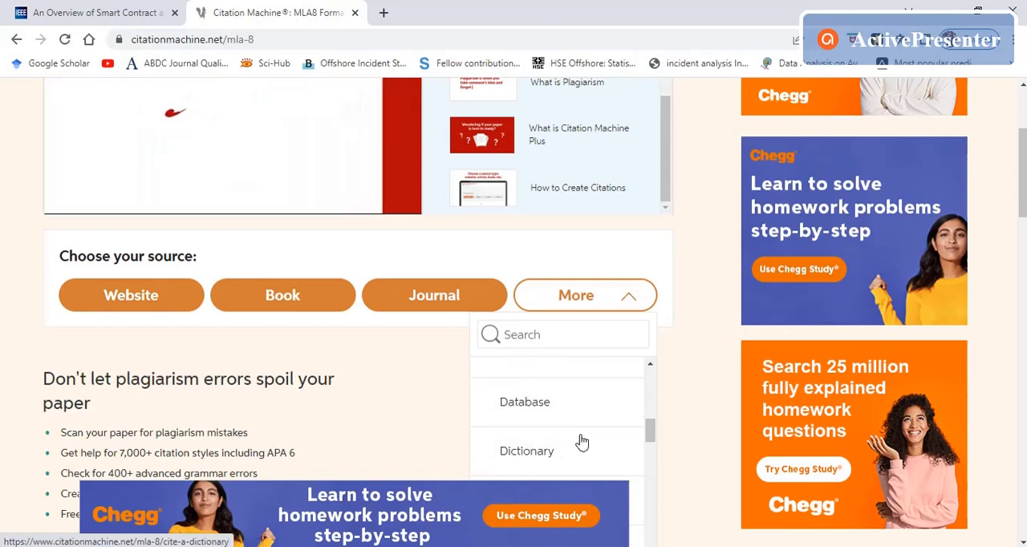
pyautogui.scroll(-5, 582, 442)
pyautogui.scroll(-3, 591, 414)
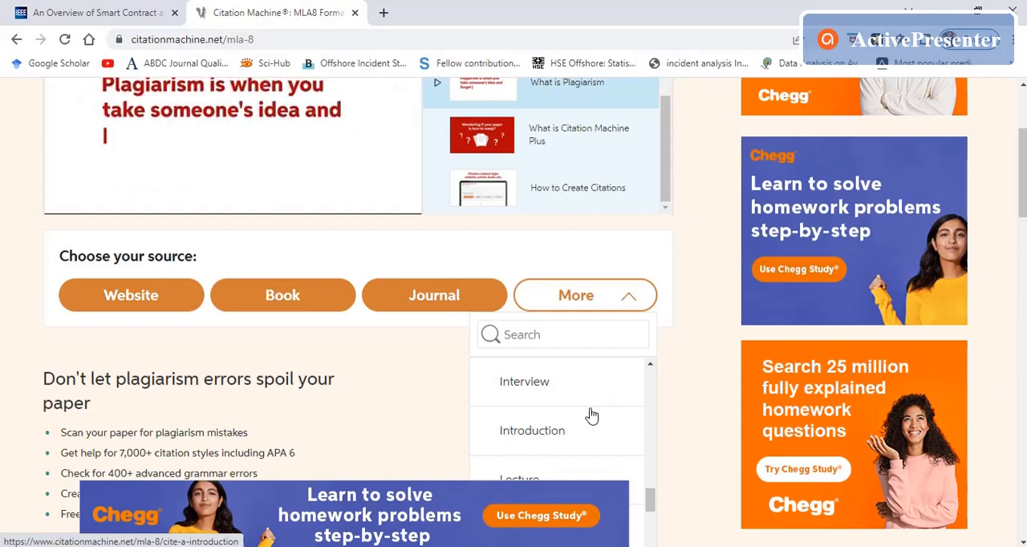
pyautogui.scroll(2, 591, 415)
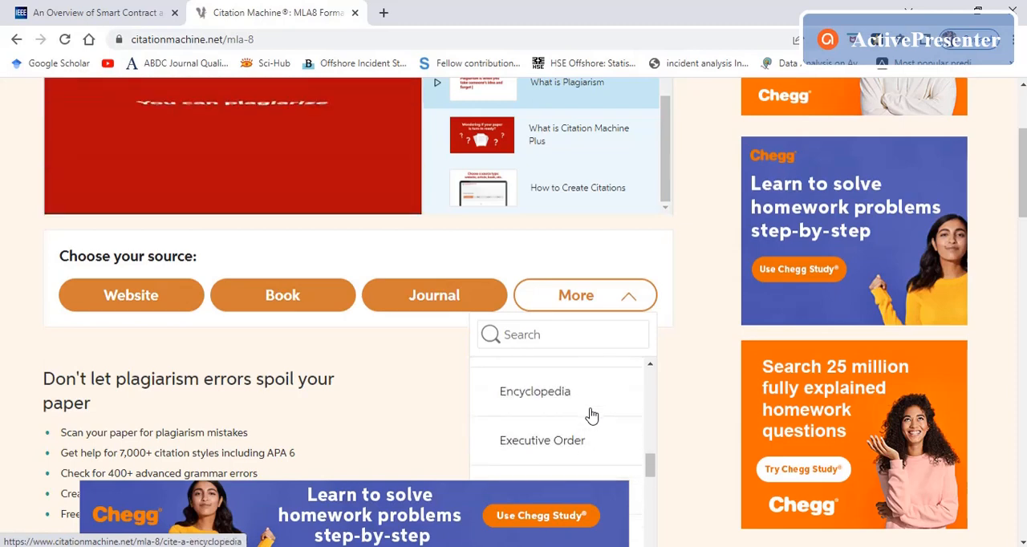
pyautogui.scroll(3, 591, 415)
pyautogui.scroll(3, 681, 404)
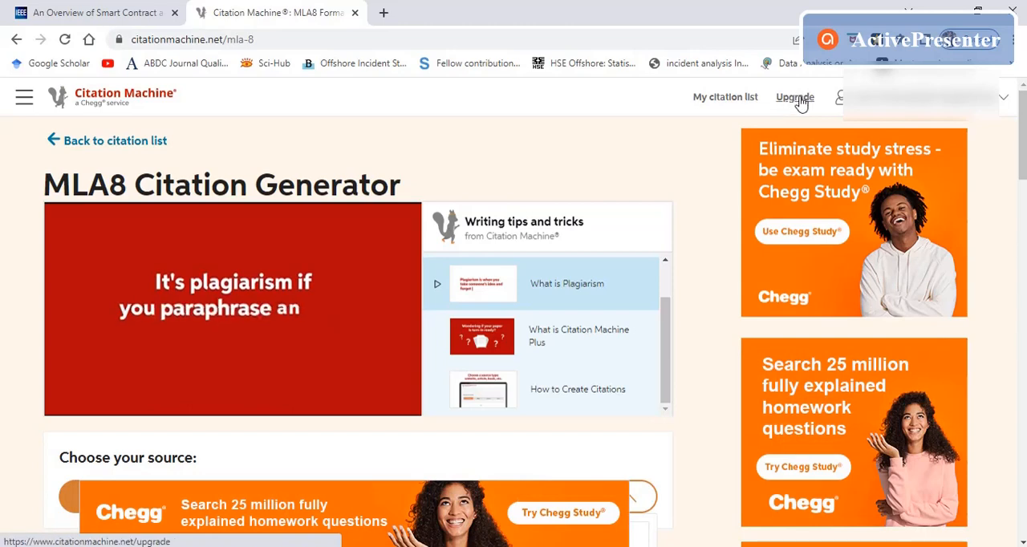
pyautogui.scroll(-3, 687, 360)
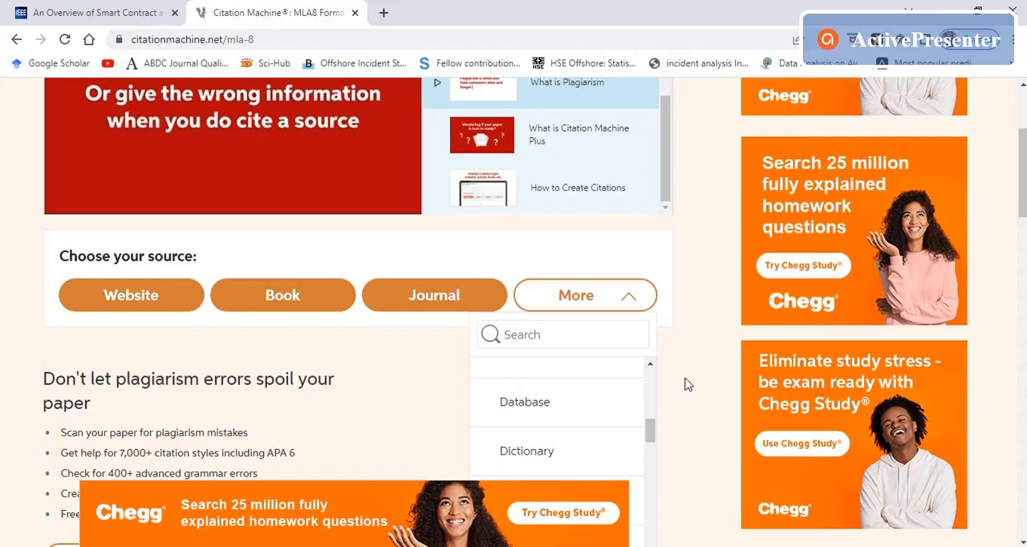
pyautogui.scroll(3, 687, 384)
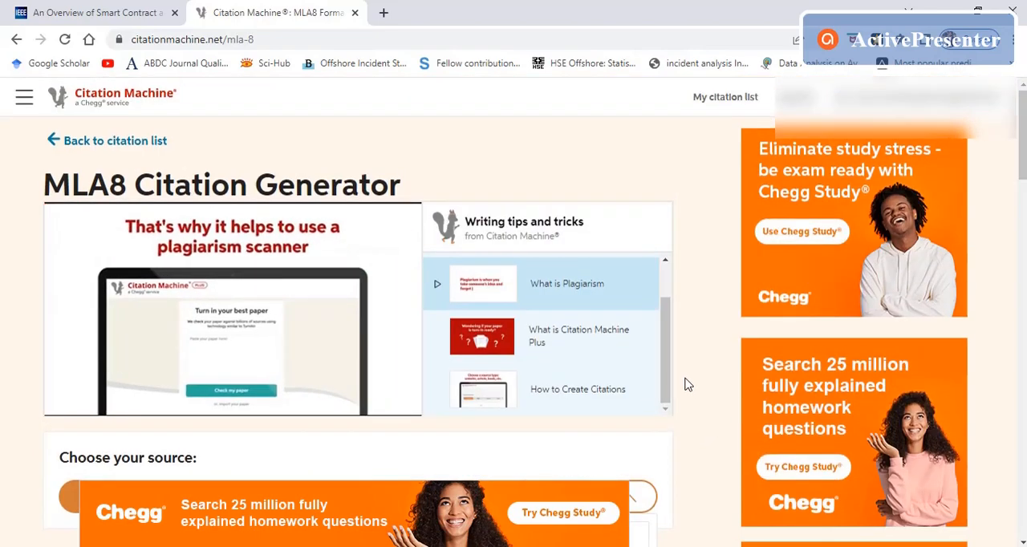
pyautogui.scroll(-3, 686, 384)
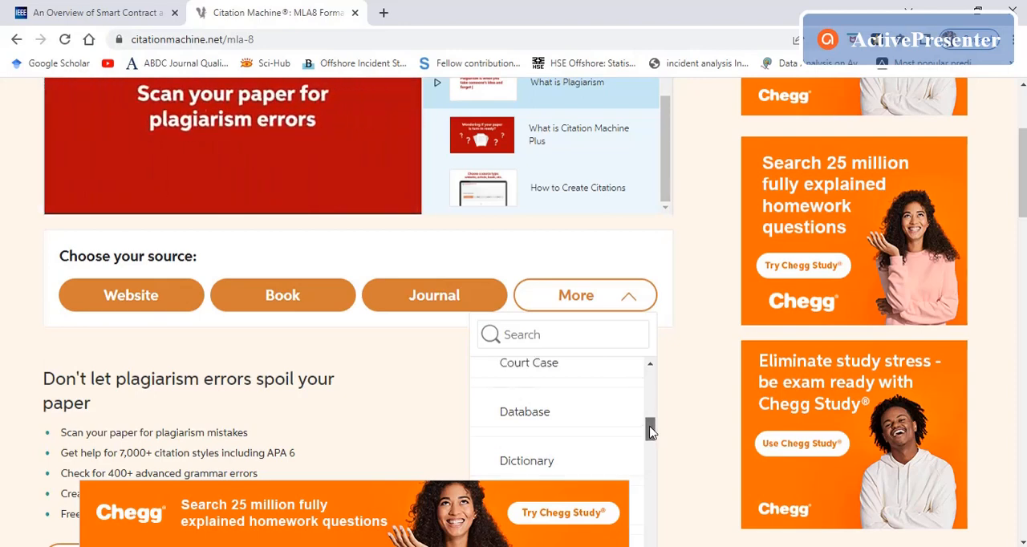
# Step: Choose Conference from the additional source types and activate the keyword search on its citation form
pyautogui.moveTo(649, 432); pyautogui.dragTo(651, 386)
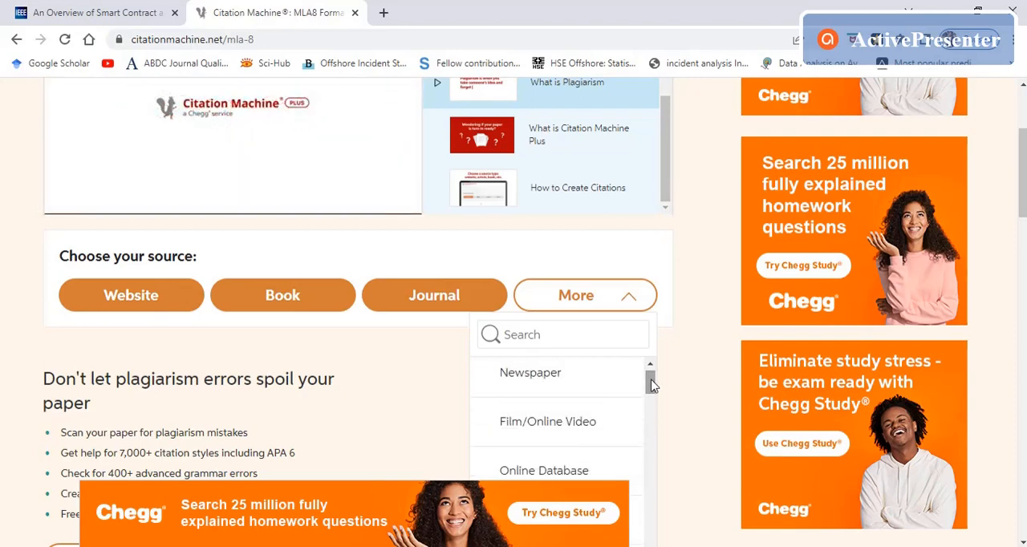
pyautogui.click(386, 365)
pyautogui.click(600, 309)
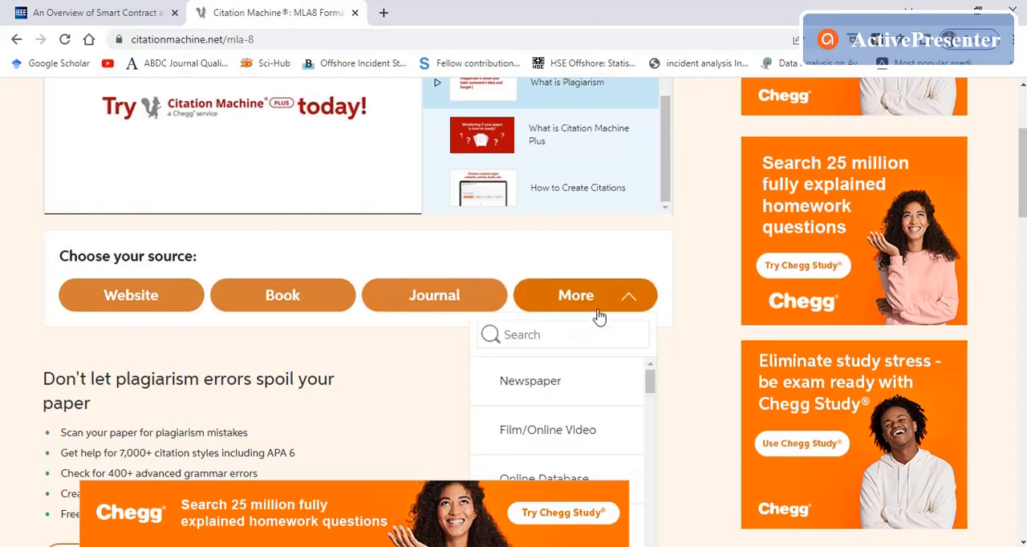
pyautogui.moveTo(649, 379); pyautogui.dragTo(650, 420)
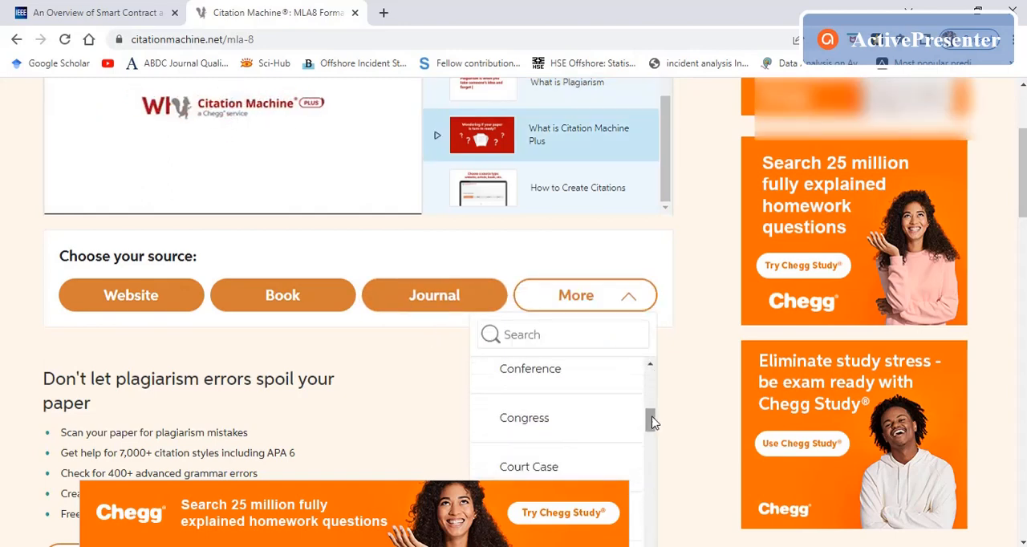
pyautogui.click(543, 383)
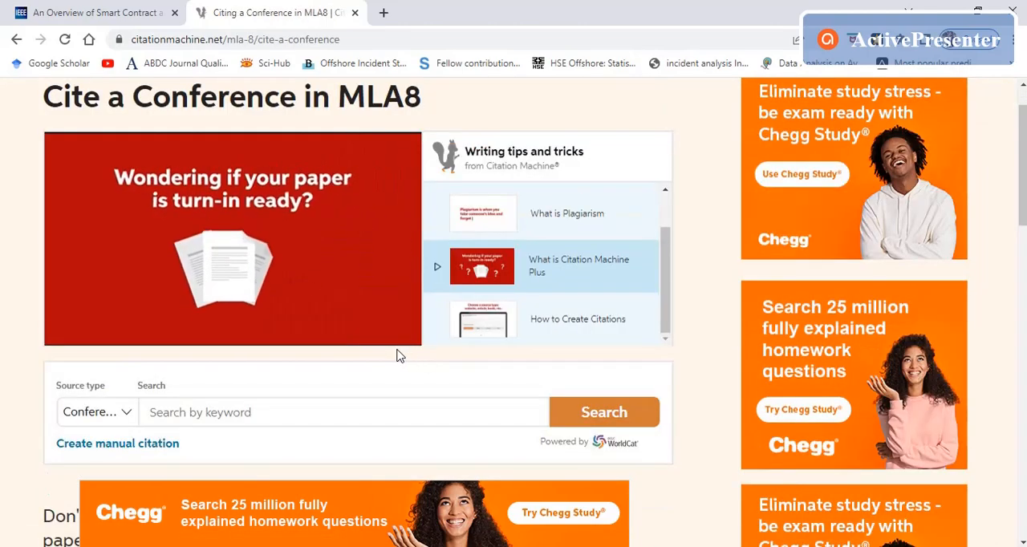
pyautogui.click(227, 411)
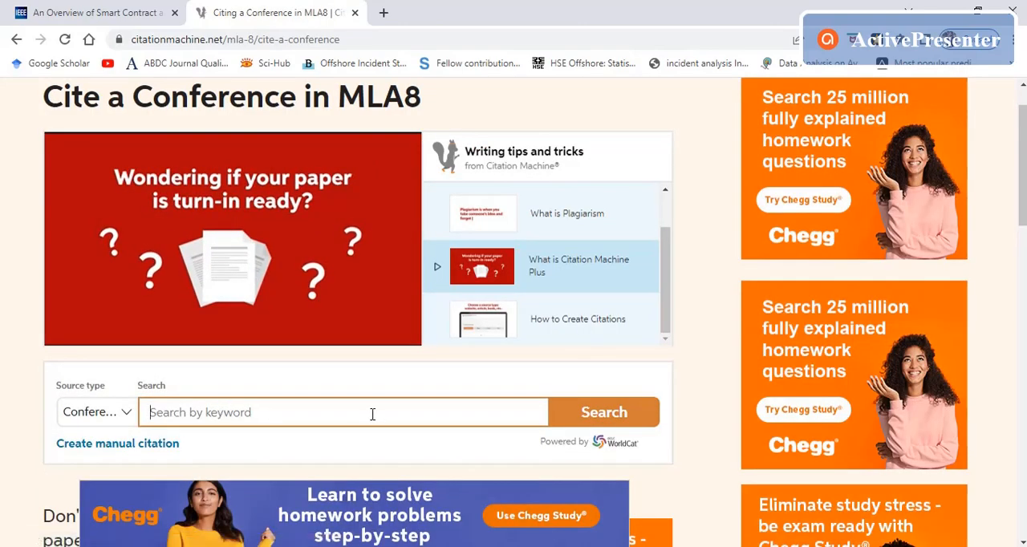
# Step: Go back to the saved citation lists, open "Benchmarking 1 July 2022" and review its works cited
pyautogui.scroll(-2, 356, 415)
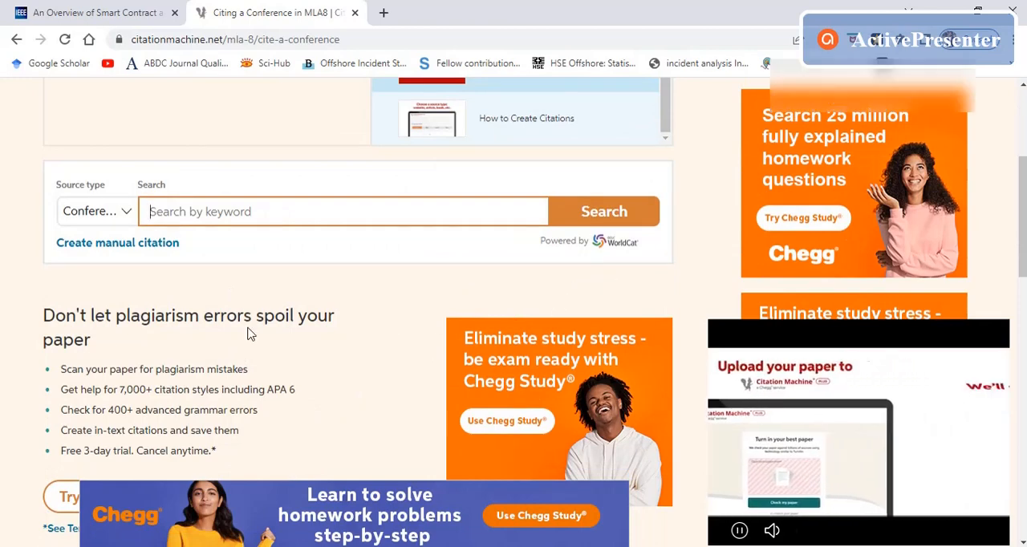
pyautogui.scroll(3, 265, 348)
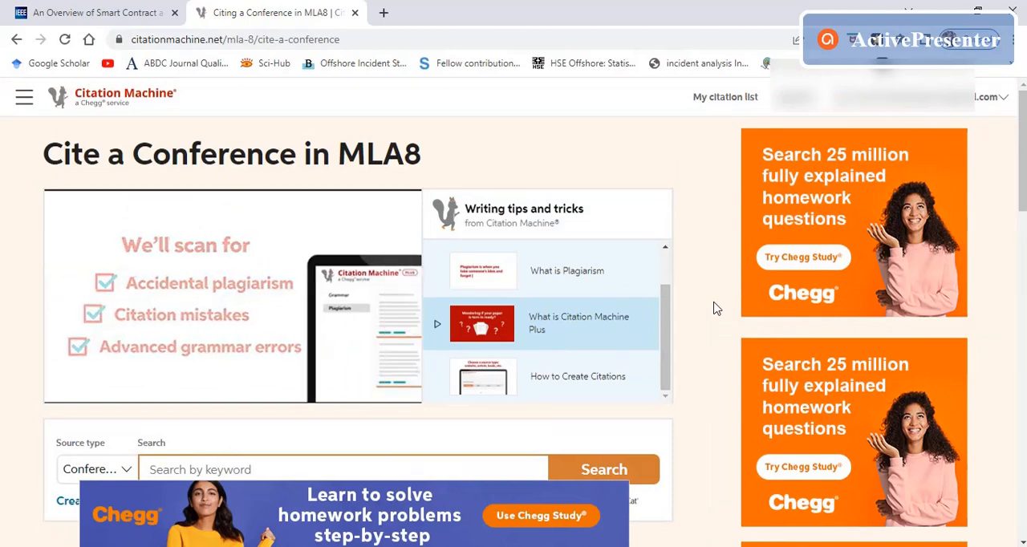
pyautogui.click(1005, 100)
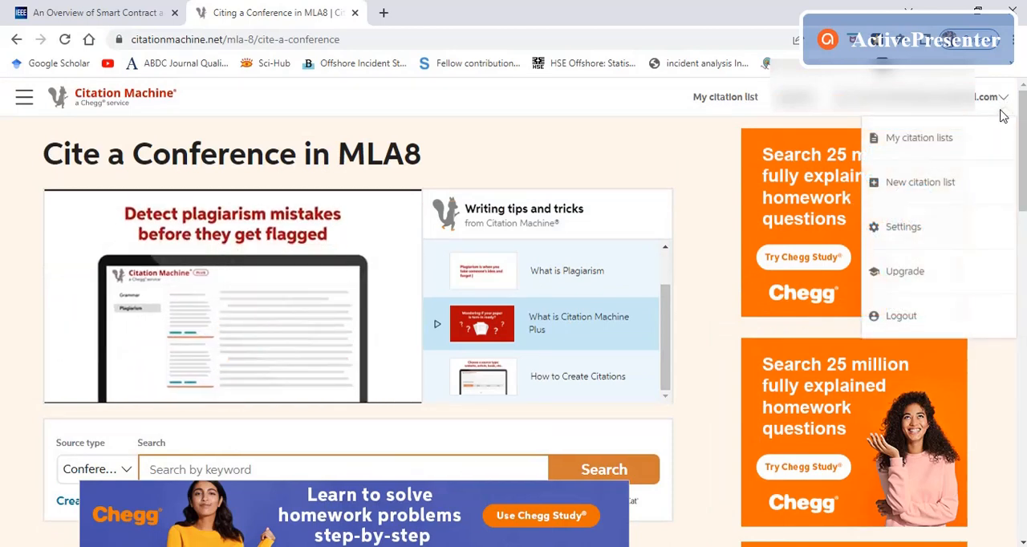
pyautogui.click(865, 139)
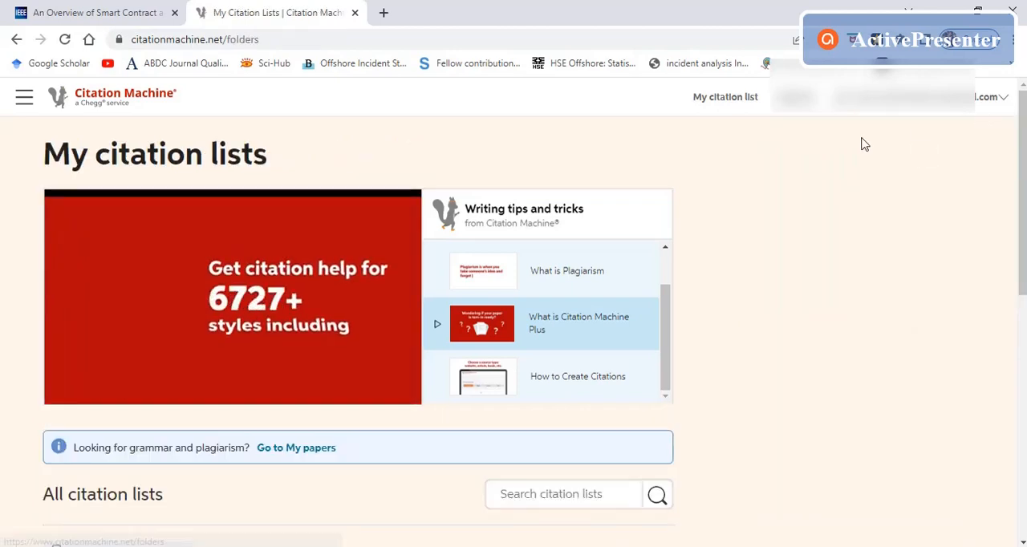
pyautogui.scroll(-3, 697, 250)
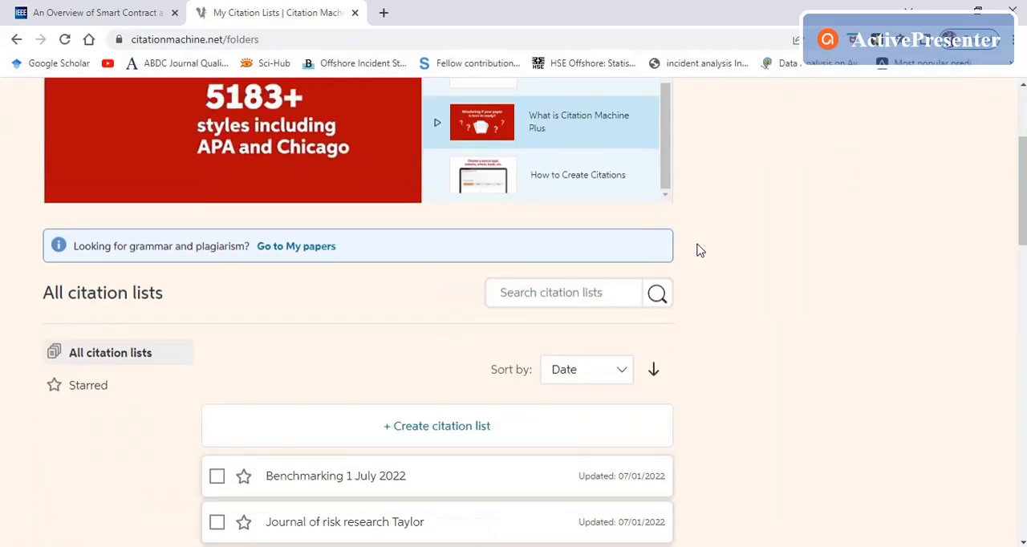
pyautogui.scroll(-3, 561, 265)
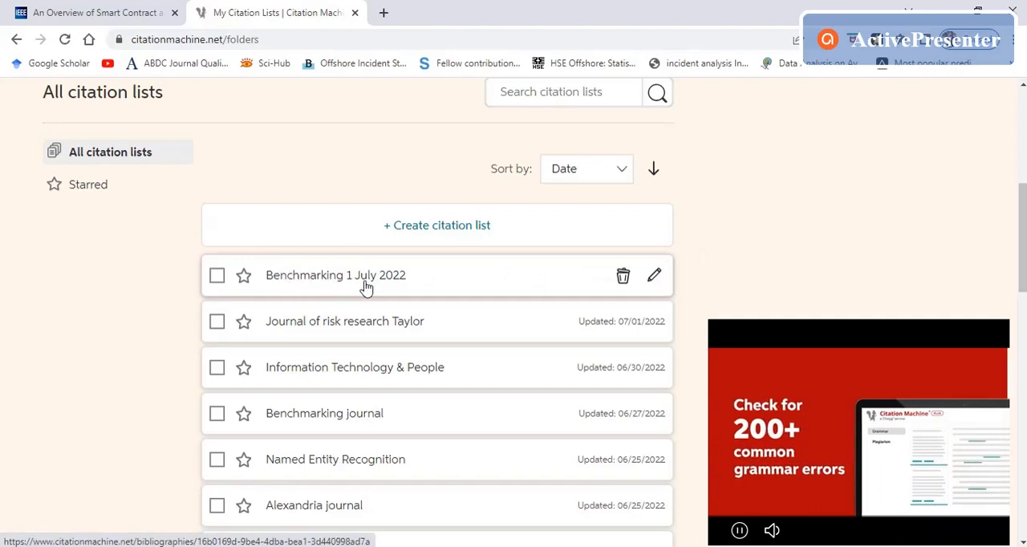
pyautogui.click(310, 277)
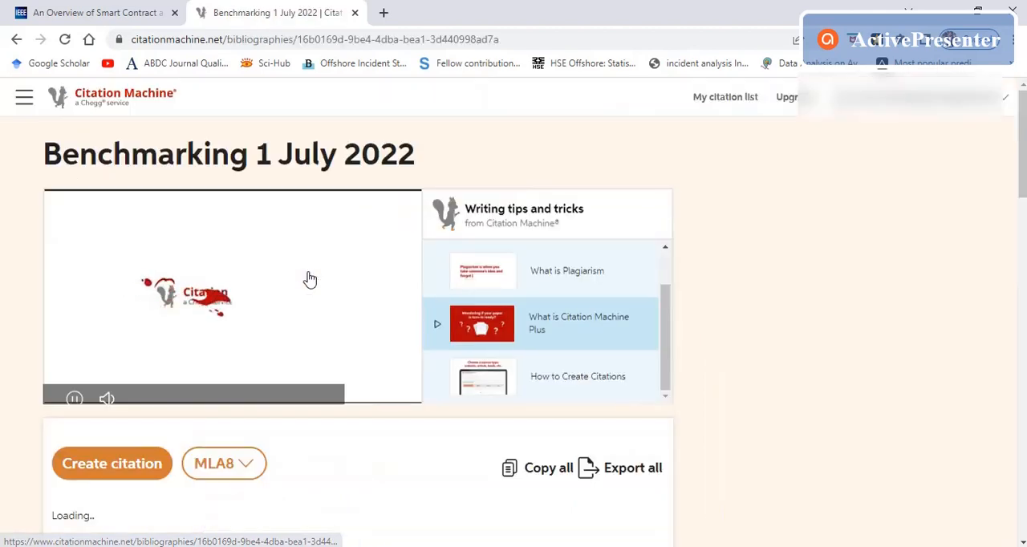
pyautogui.scroll(-3, 311, 278)
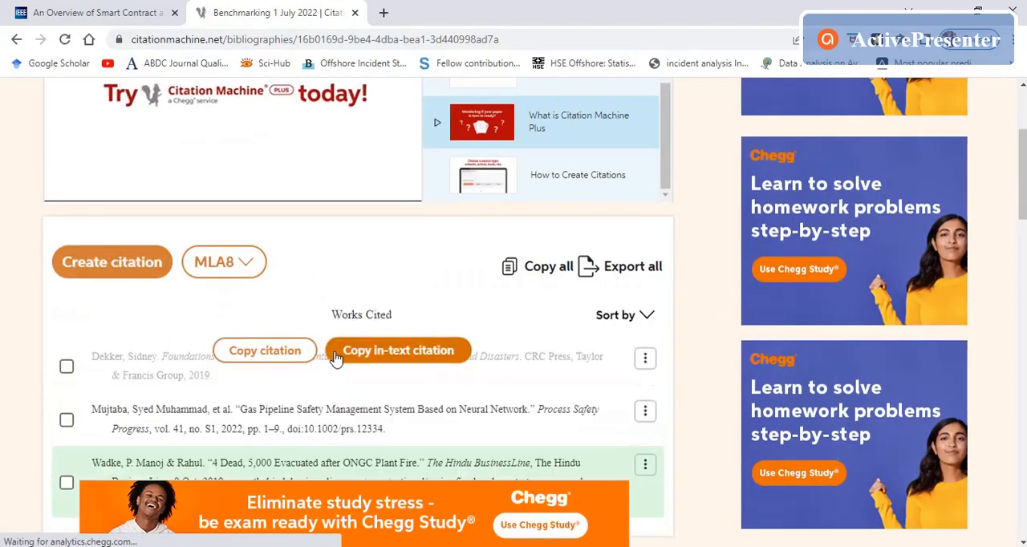
pyautogui.scroll(-2, 177, 369)
pyautogui.scroll(-1, 172, 369)
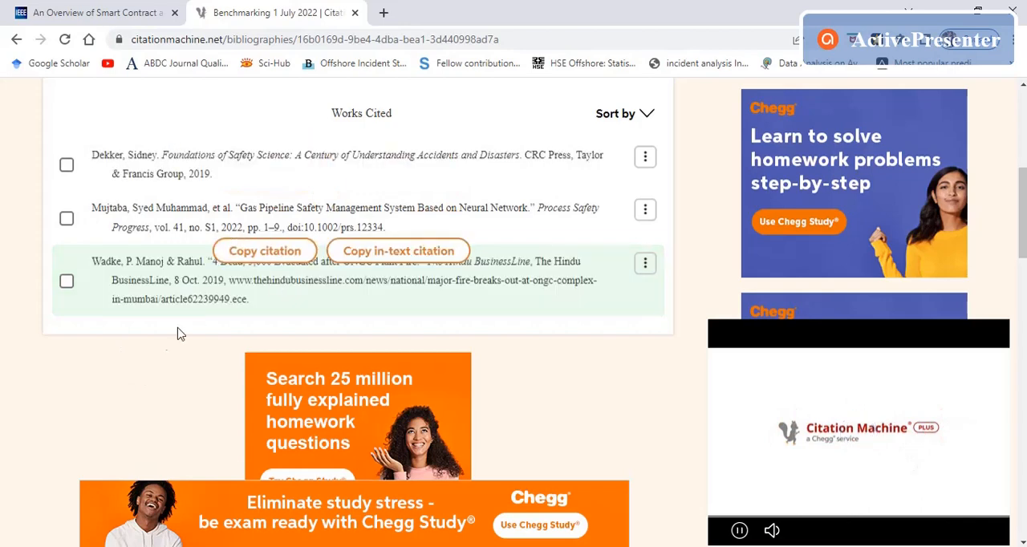
pyautogui.scroll(3, 141, 360)
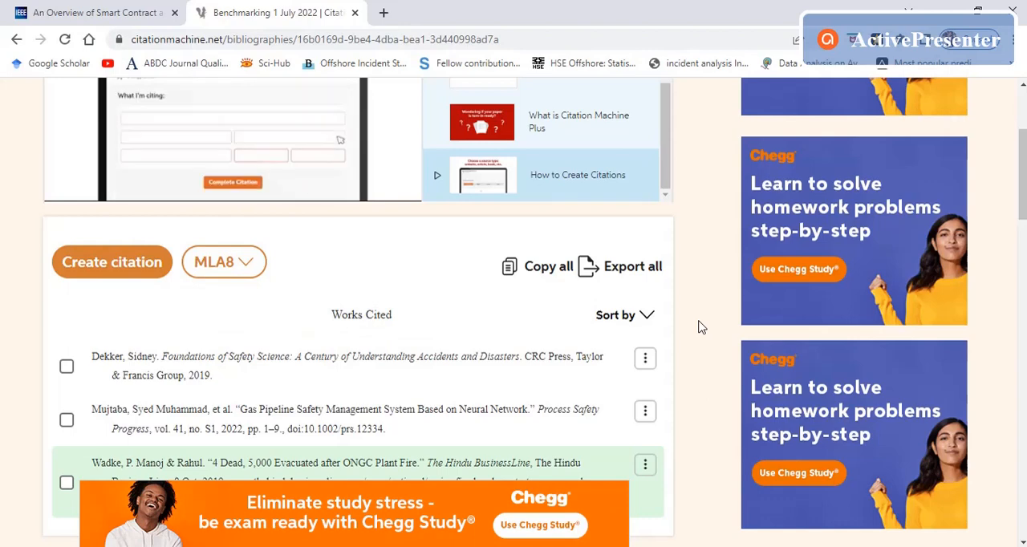
pyautogui.scroll(-3, 700, 326)
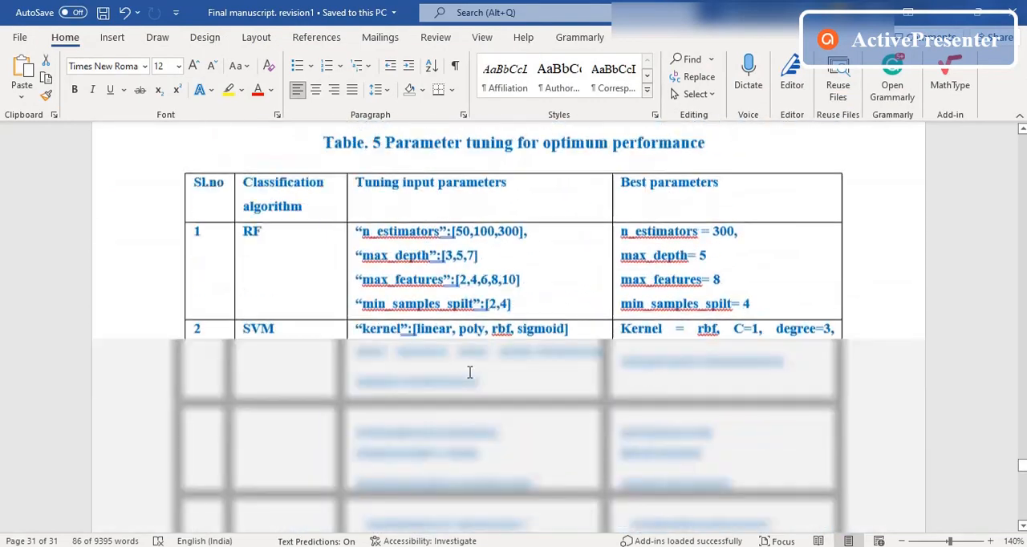
# Step: Switch to the Word manuscript, find the end of the numbered reference list and place the cursor in reference 64 after "using"
pyautogui.scroll(20, 470, 372)
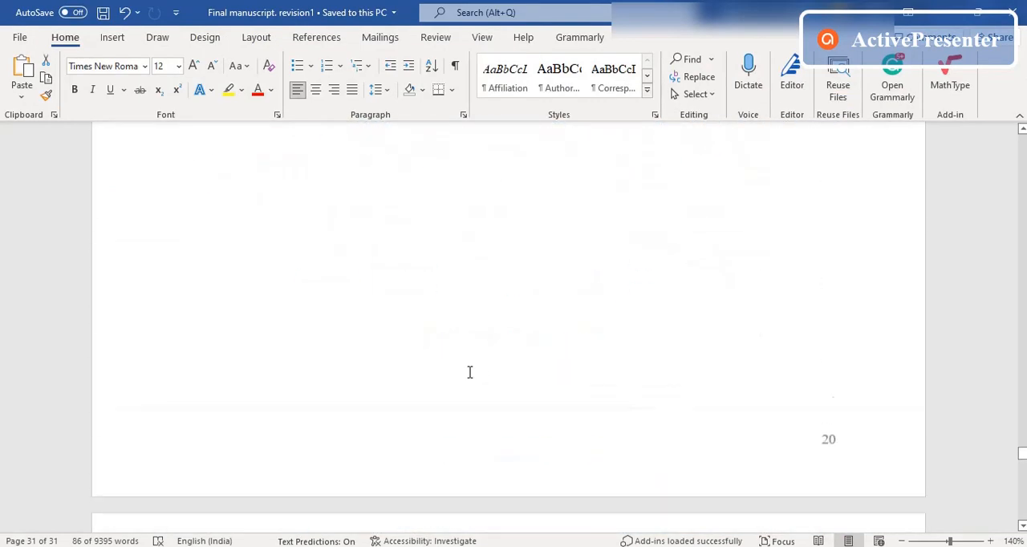
pyautogui.scroll(5, 468, 372)
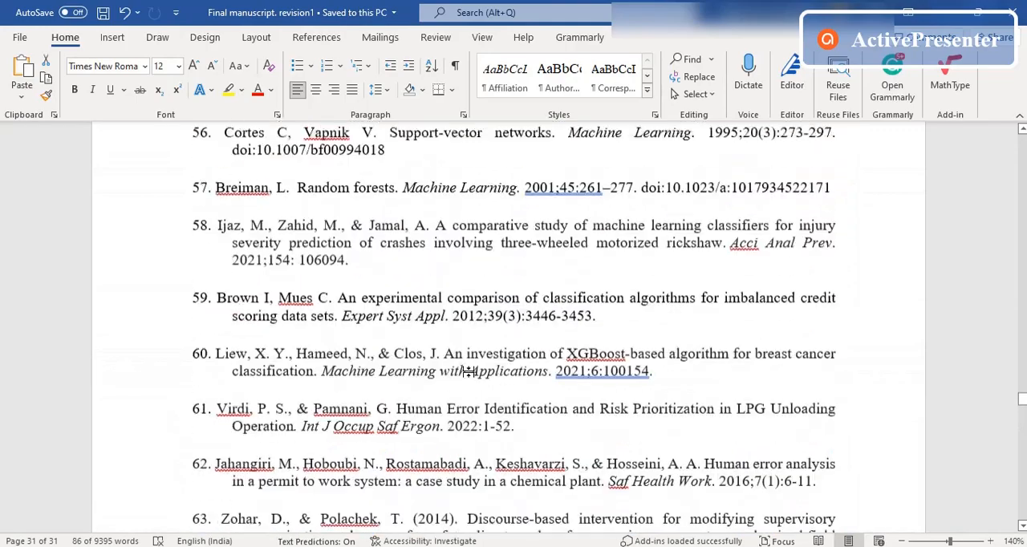
pyautogui.scroll(2, 451, 374)
pyautogui.scroll(-4, 377, 375)
pyautogui.scroll(-3, 377, 371)
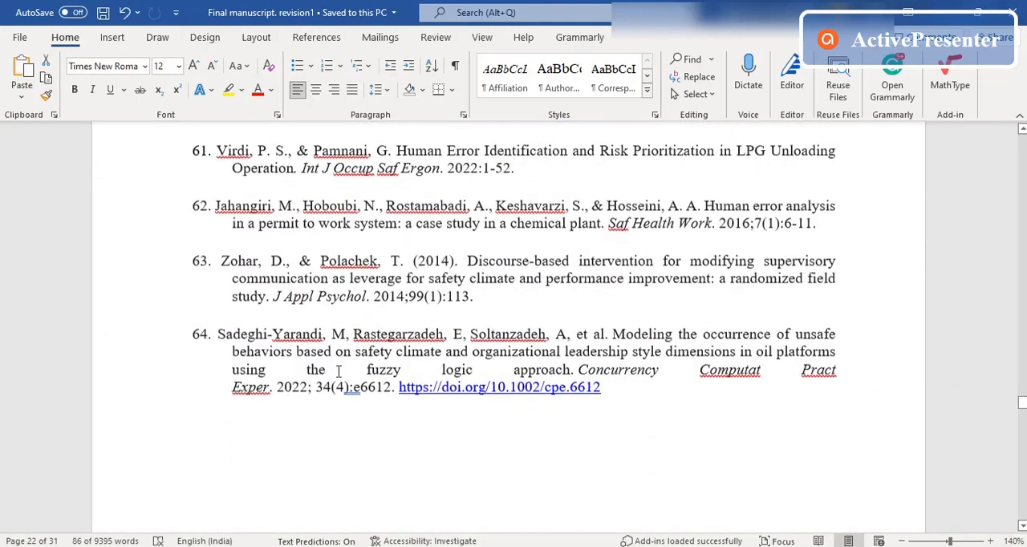
pyautogui.click(265, 370)
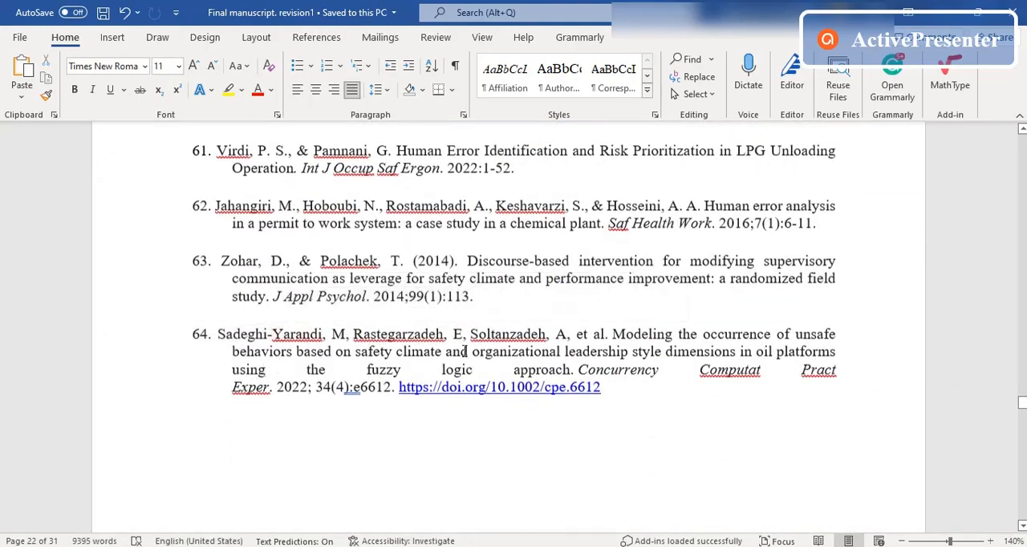
# Step: Check the "Benchmarking 1 July 2022" list in Citation Machine against the manuscript's references and return to Word
pyautogui.hotkey('alt', 'Tab')
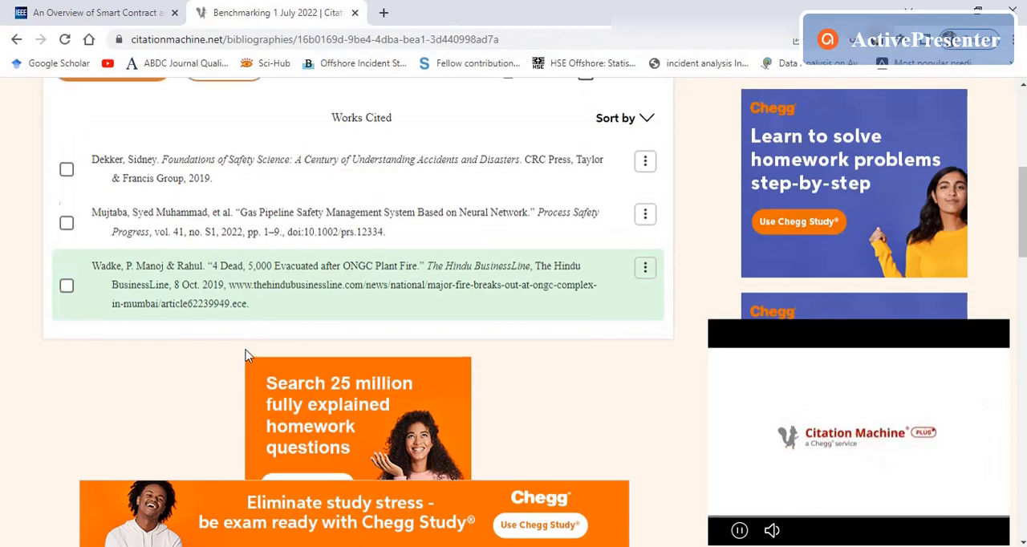
pyautogui.scroll(3, 245, 352)
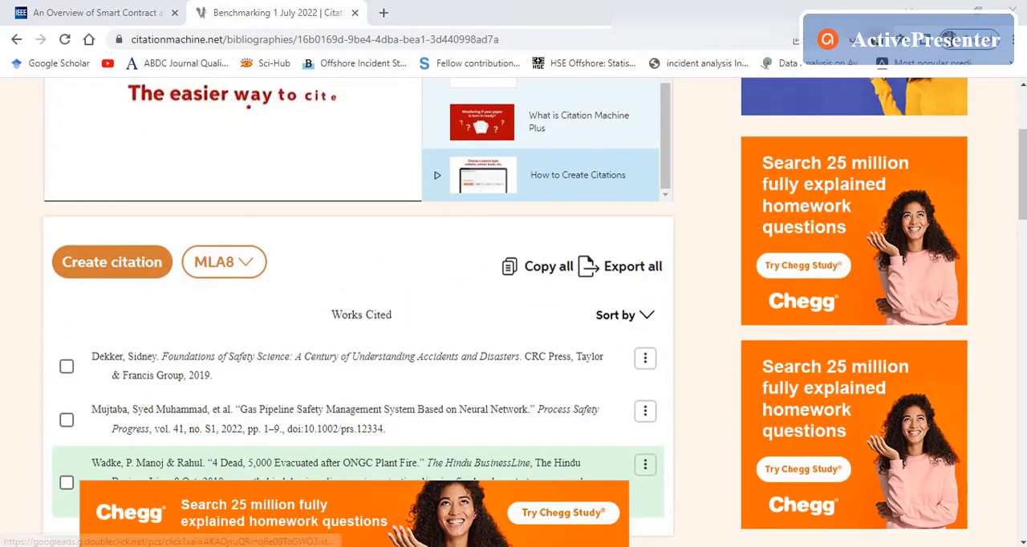
pyautogui.hotkey('alt', 'Tab')
pyautogui.hotkey('alt', 'Tab')
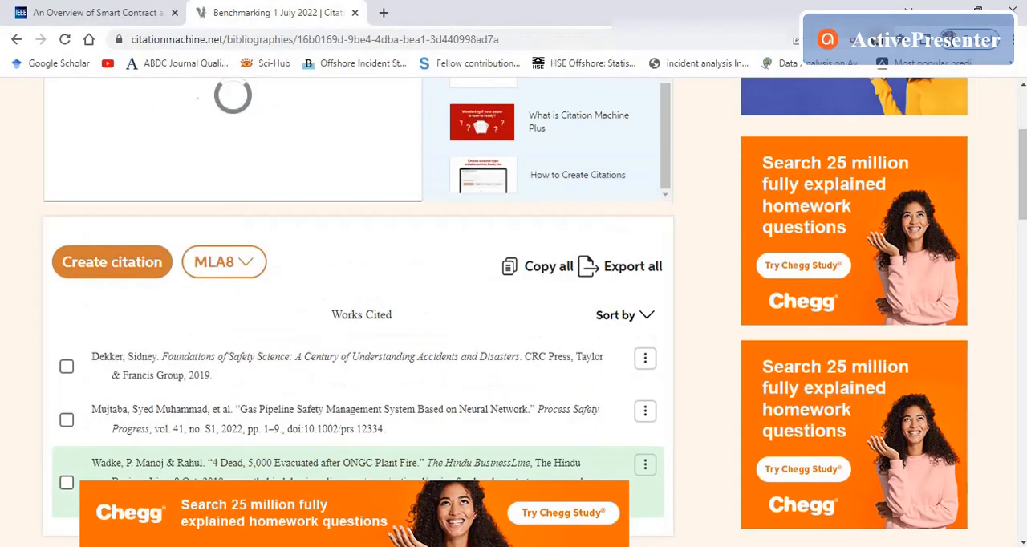
pyautogui.hotkey('alt', 'Tab')
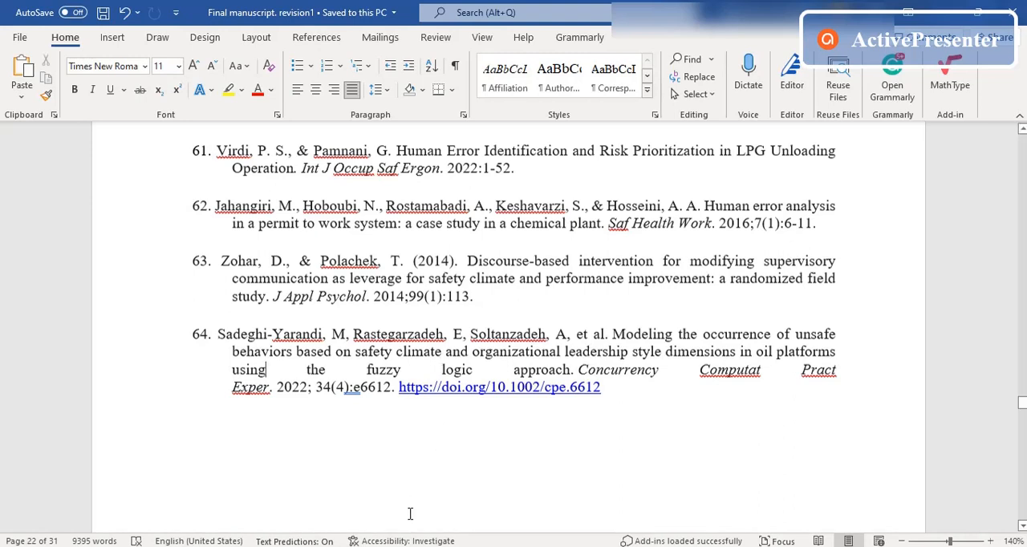
# Step: Switch to Citation Machine in the browser and change the citation style of the "Benchmarking 1 July 2022" list to APA6
pyautogui.hotkey('alt', 'Tab')
pyautogui.click(233, 262)
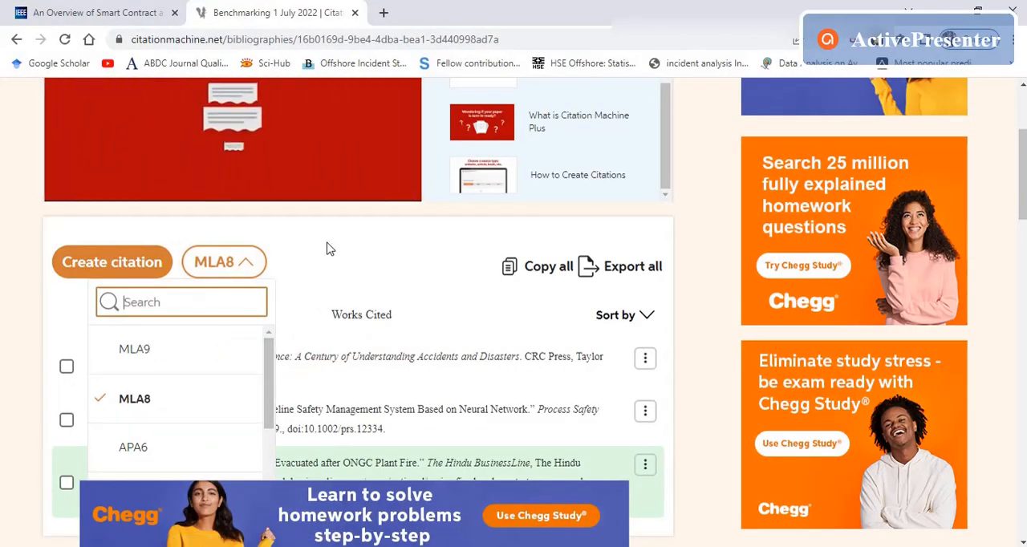
pyautogui.click(268, 290)
pyautogui.click(245, 261)
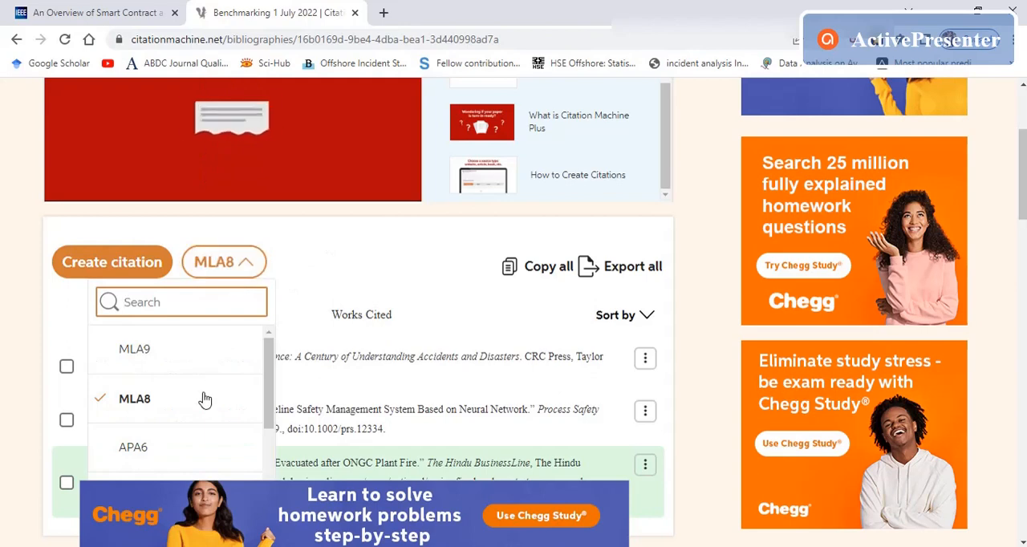
pyautogui.click(169, 452)
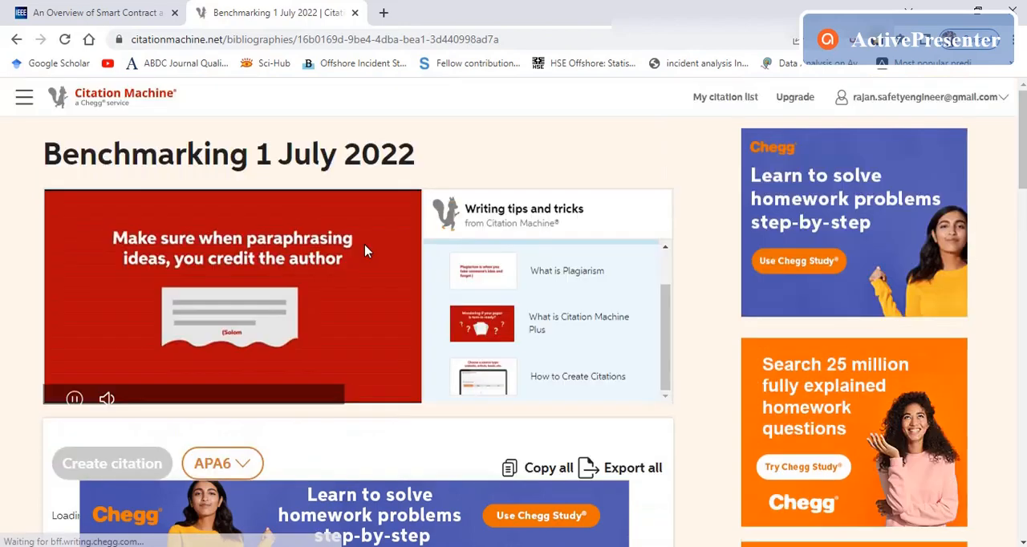
# Step: Change the list's citation style to Chicago and review the reformatted bibliography entries
pyautogui.scroll(-3, 365, 251)
pyautogui.click(245, 261)
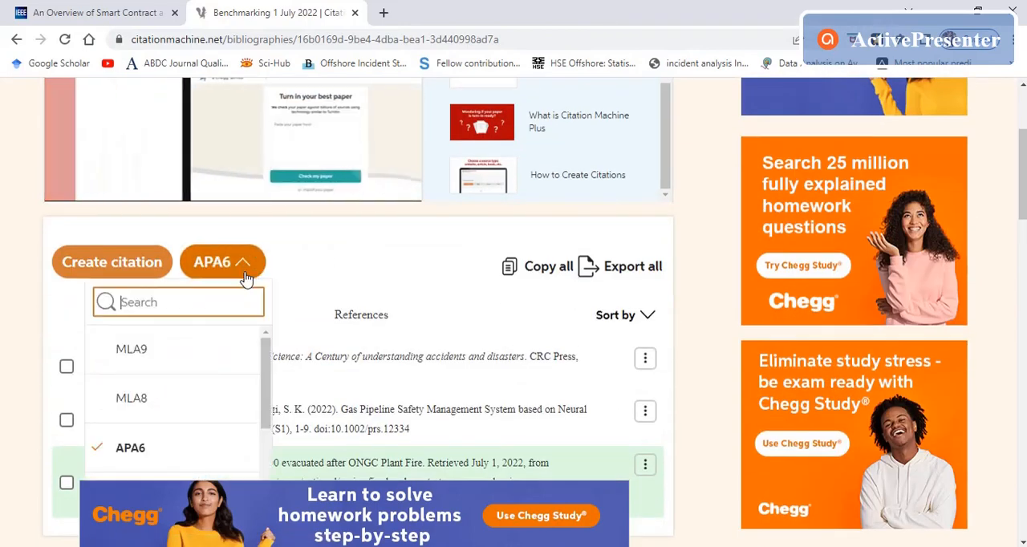
pyautogui.scroll(-3, 201, 410)
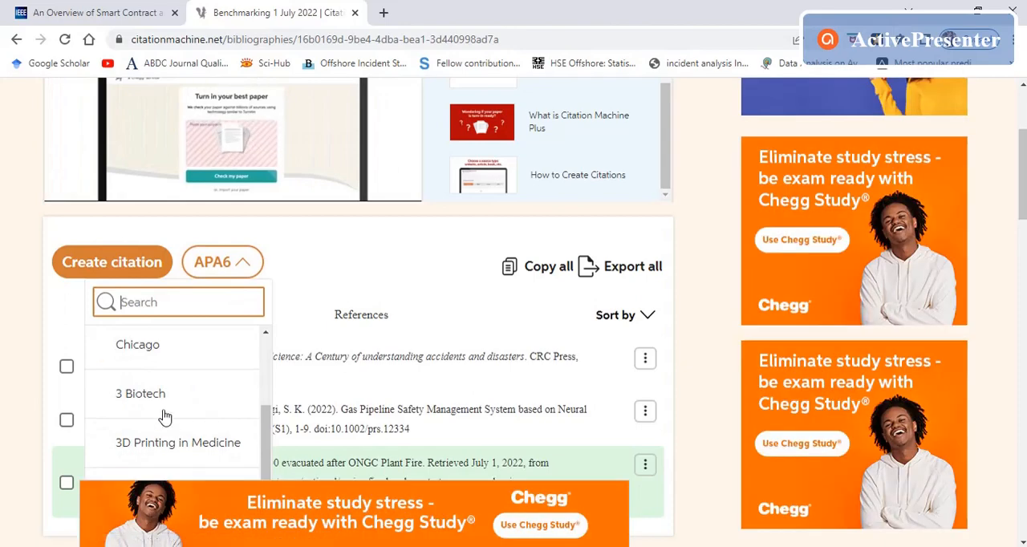
pyautogui.click(152, 350)
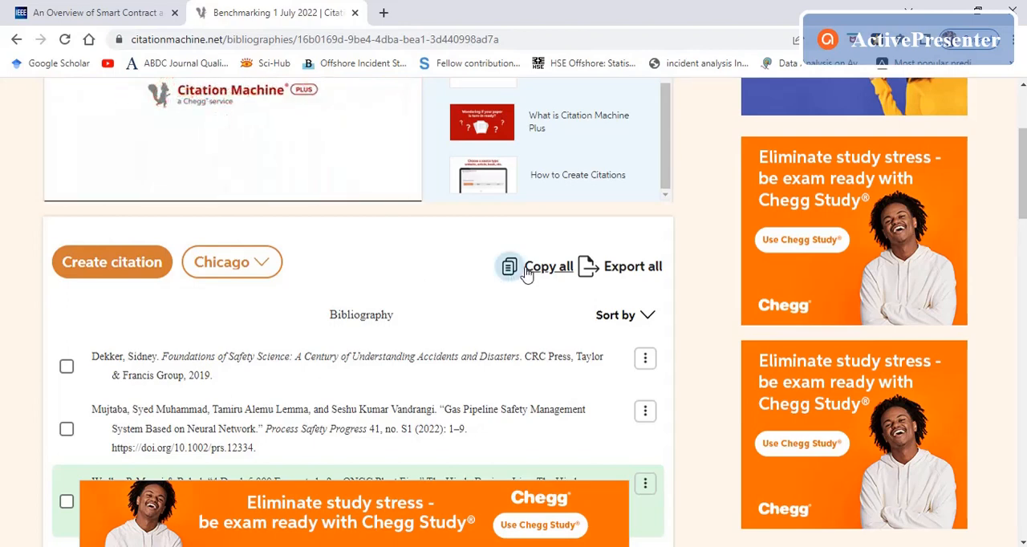
pyautogui.scroll(-3, 527, 273)
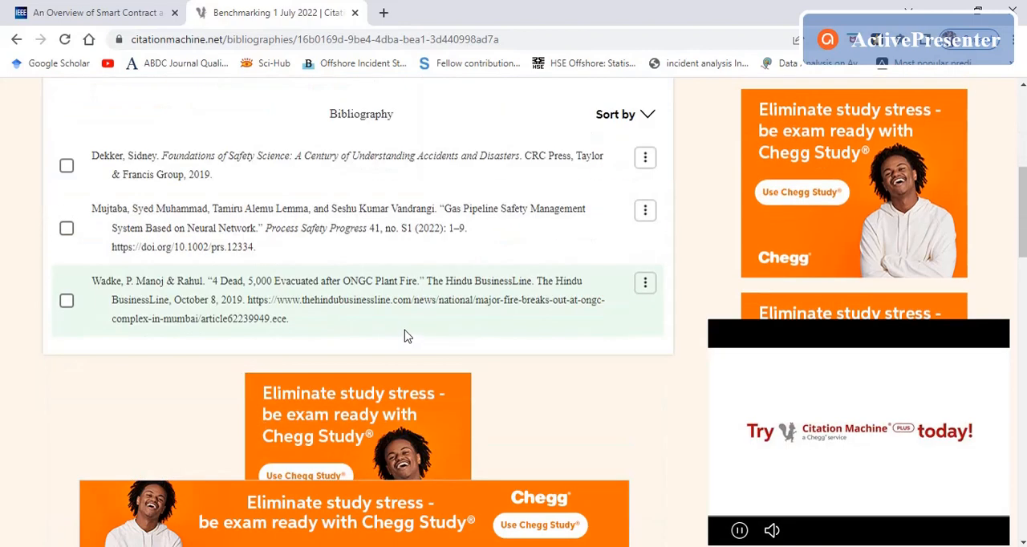
pyautogui.moveTo(158, 223)
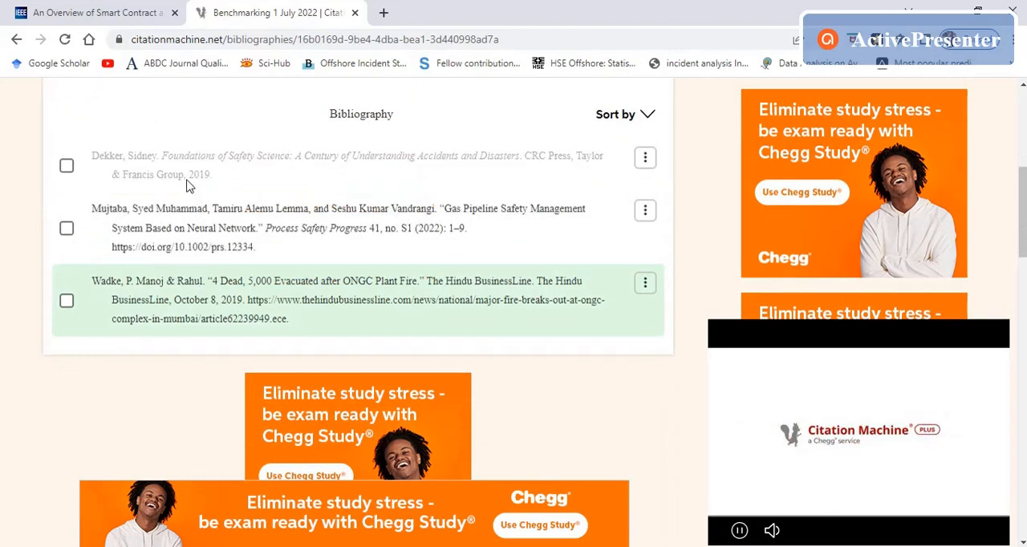
# Step: Set the list's citation style back to APA6
pyautogui.scroll(3, 213, 256)
pyautogui.click(246, 265)
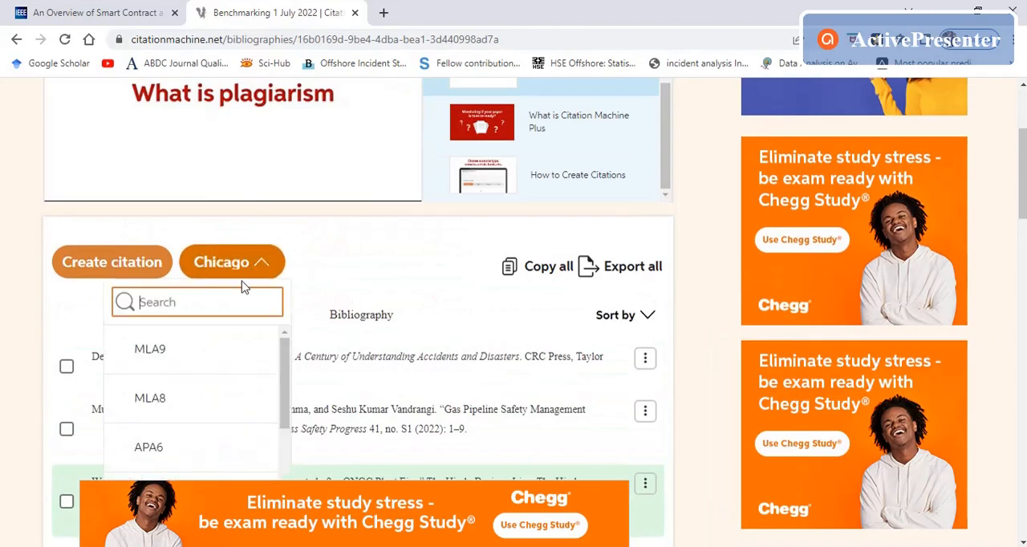
pyautogui.click(152, 450)
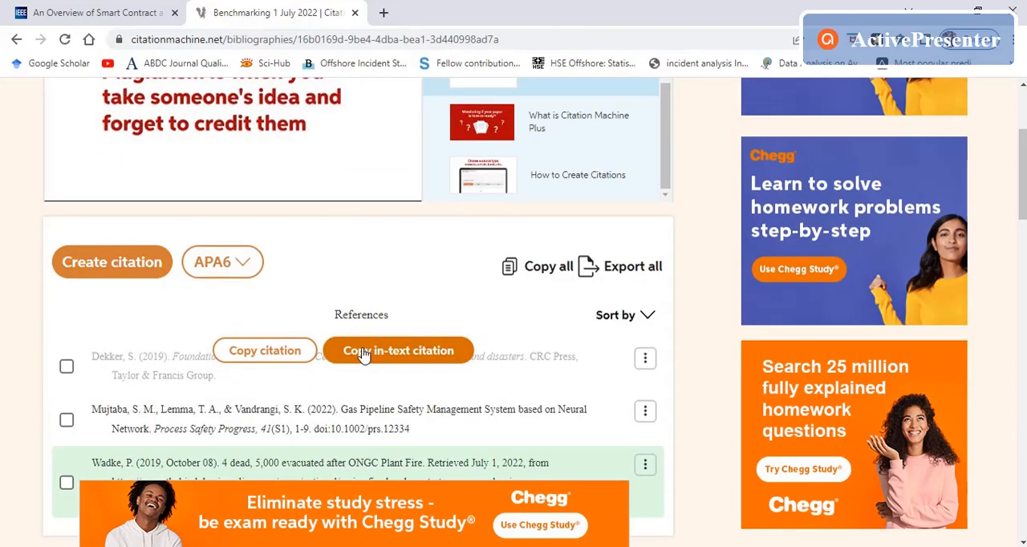
# Step: Copy the in-text citation of the "Foundations of Safety Science" entry with contributors and year included, and close the dialog
pyautogui.click(361, 352)
pyautogui.moveTo(391, 443); pyautogui.dragTo(301, 441)
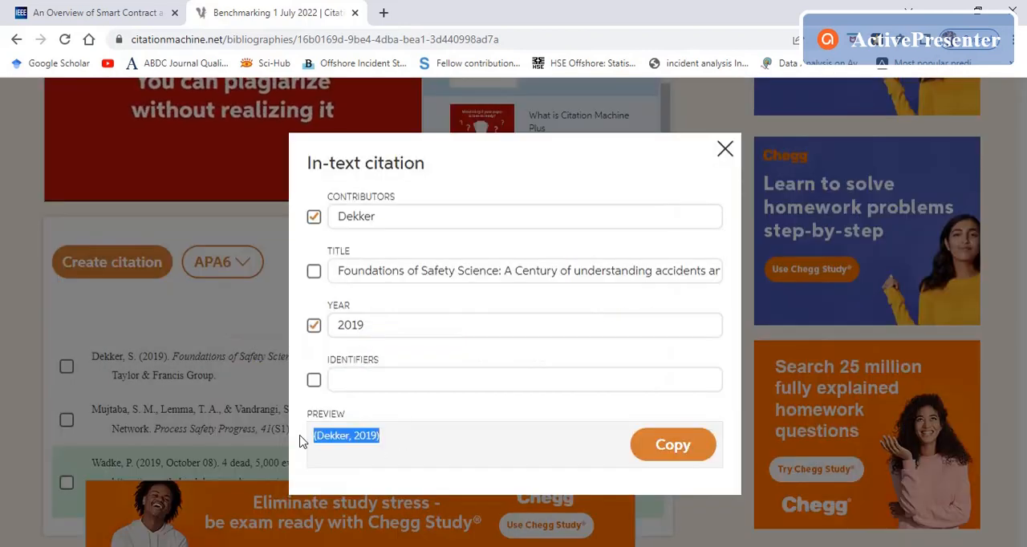
pyautogui.click(654, 445)
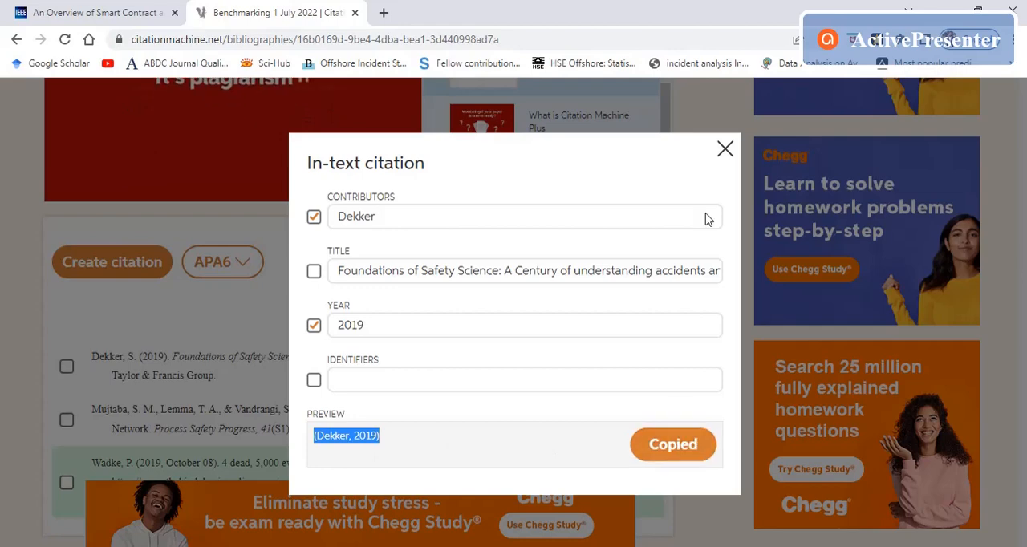
pyautogui.click(724, 150)
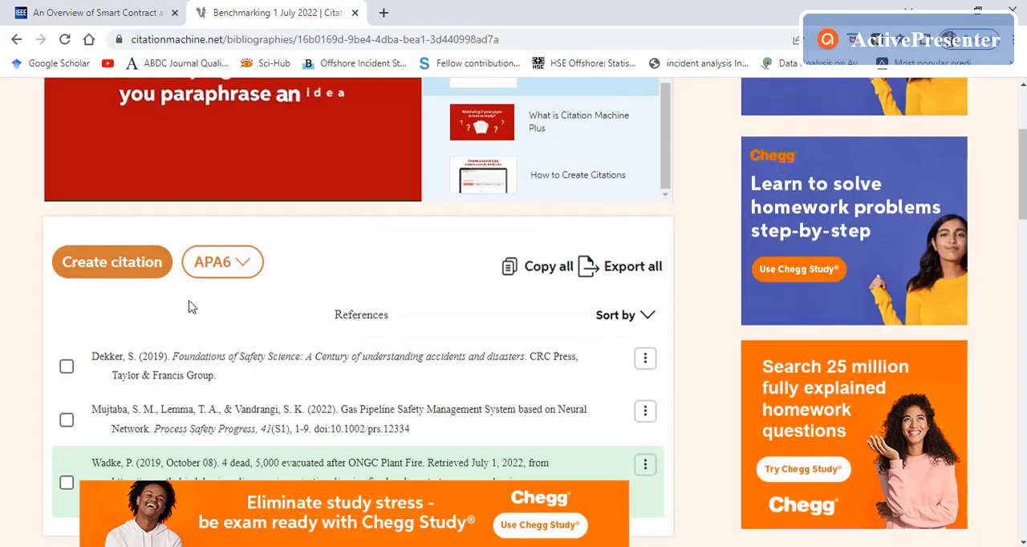
# Step: Reselect APA6 as the list's style and copy the "Foundations of Safety Science" in-text citation again
pyautogui.click(243, 270)
pyautogui.click(151, 433)
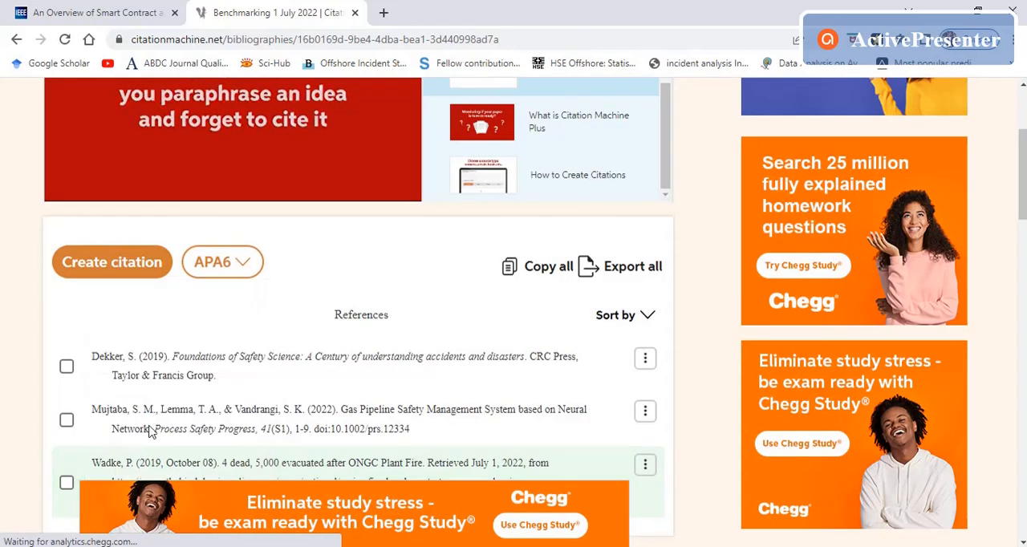
pyautogui.click(390, 355)
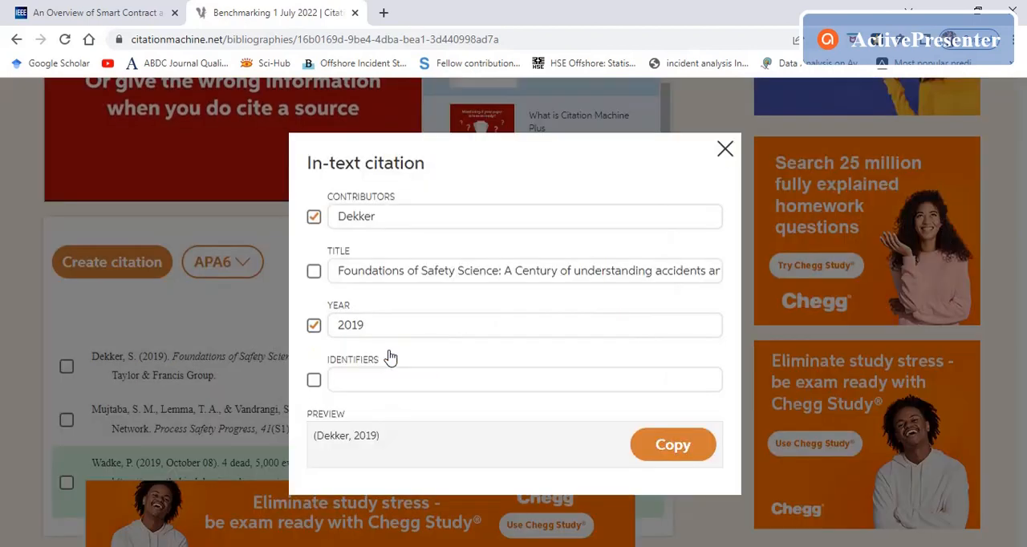
pyautogui.click(662, 448)
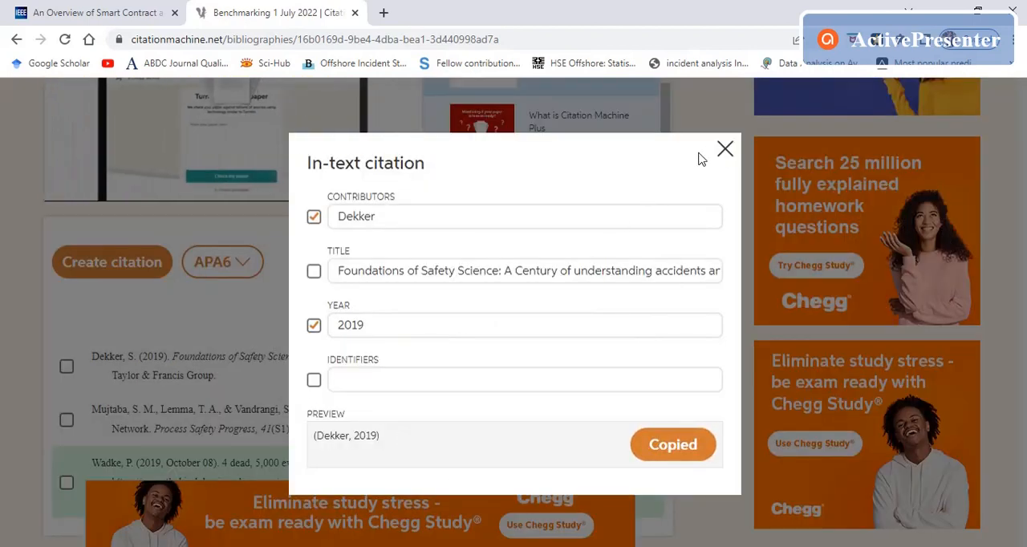
pyautogui.click(724, 150)
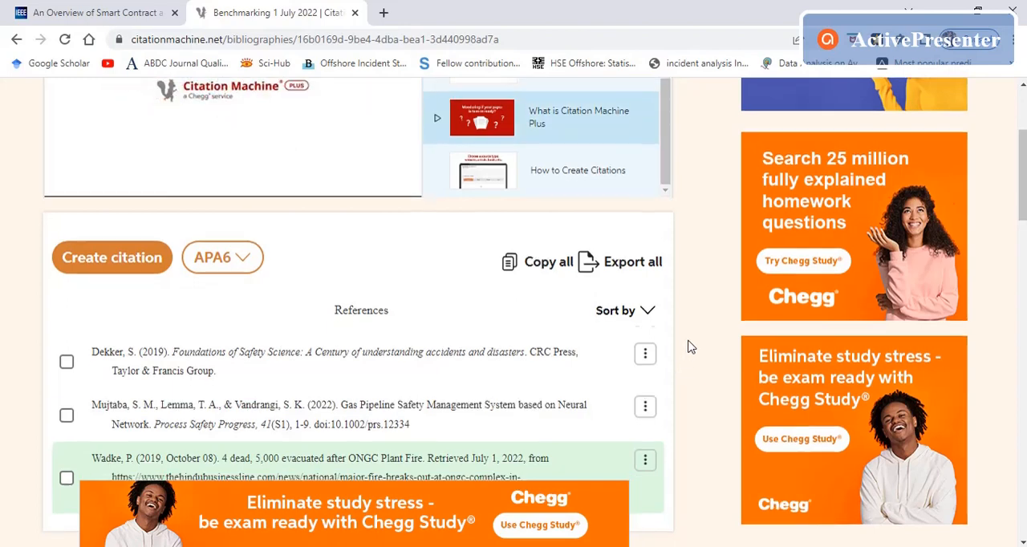
pyautogui.scroll(-3, 688, 353)
pyautogui.scroll(3, 681, 391)
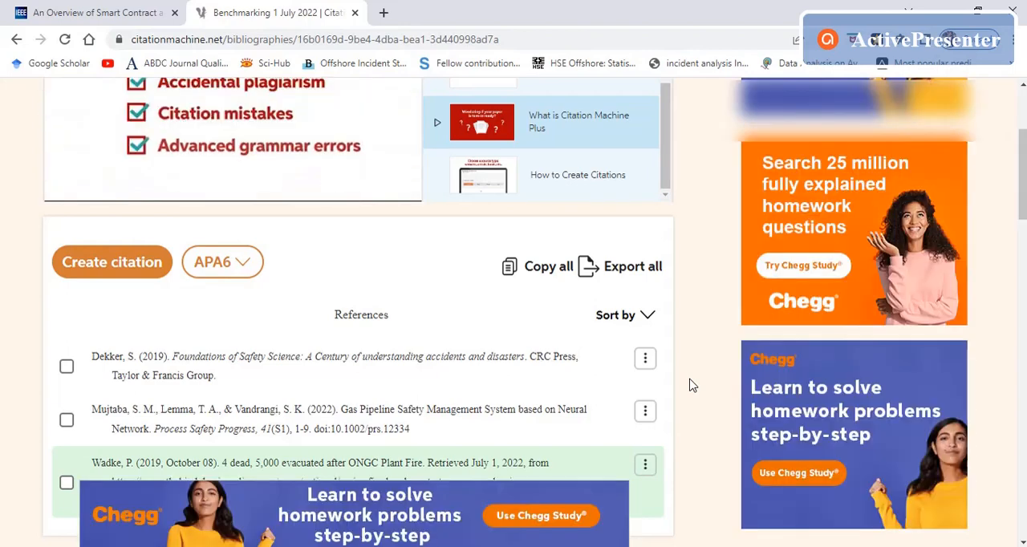
pyautogui.scroll(3, 692, 386)
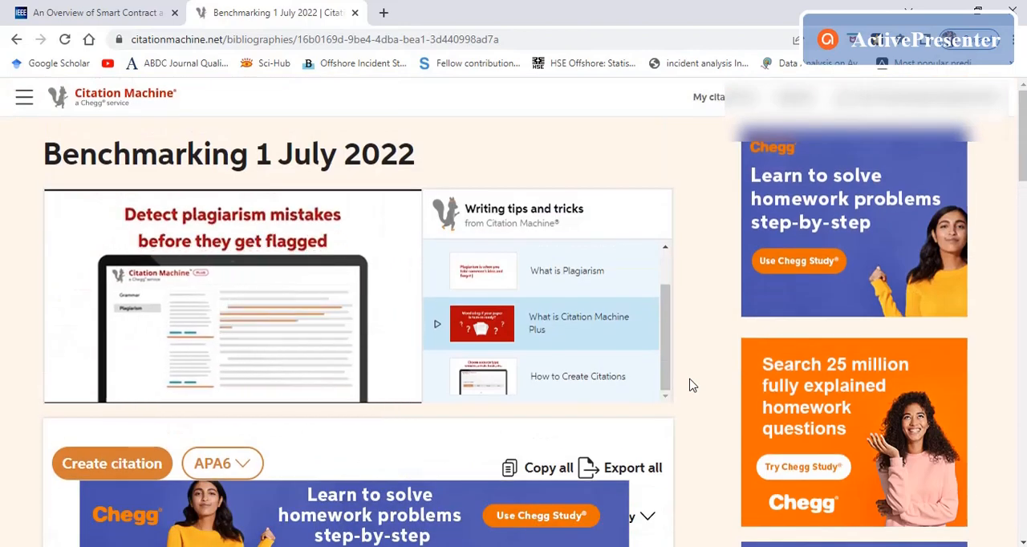